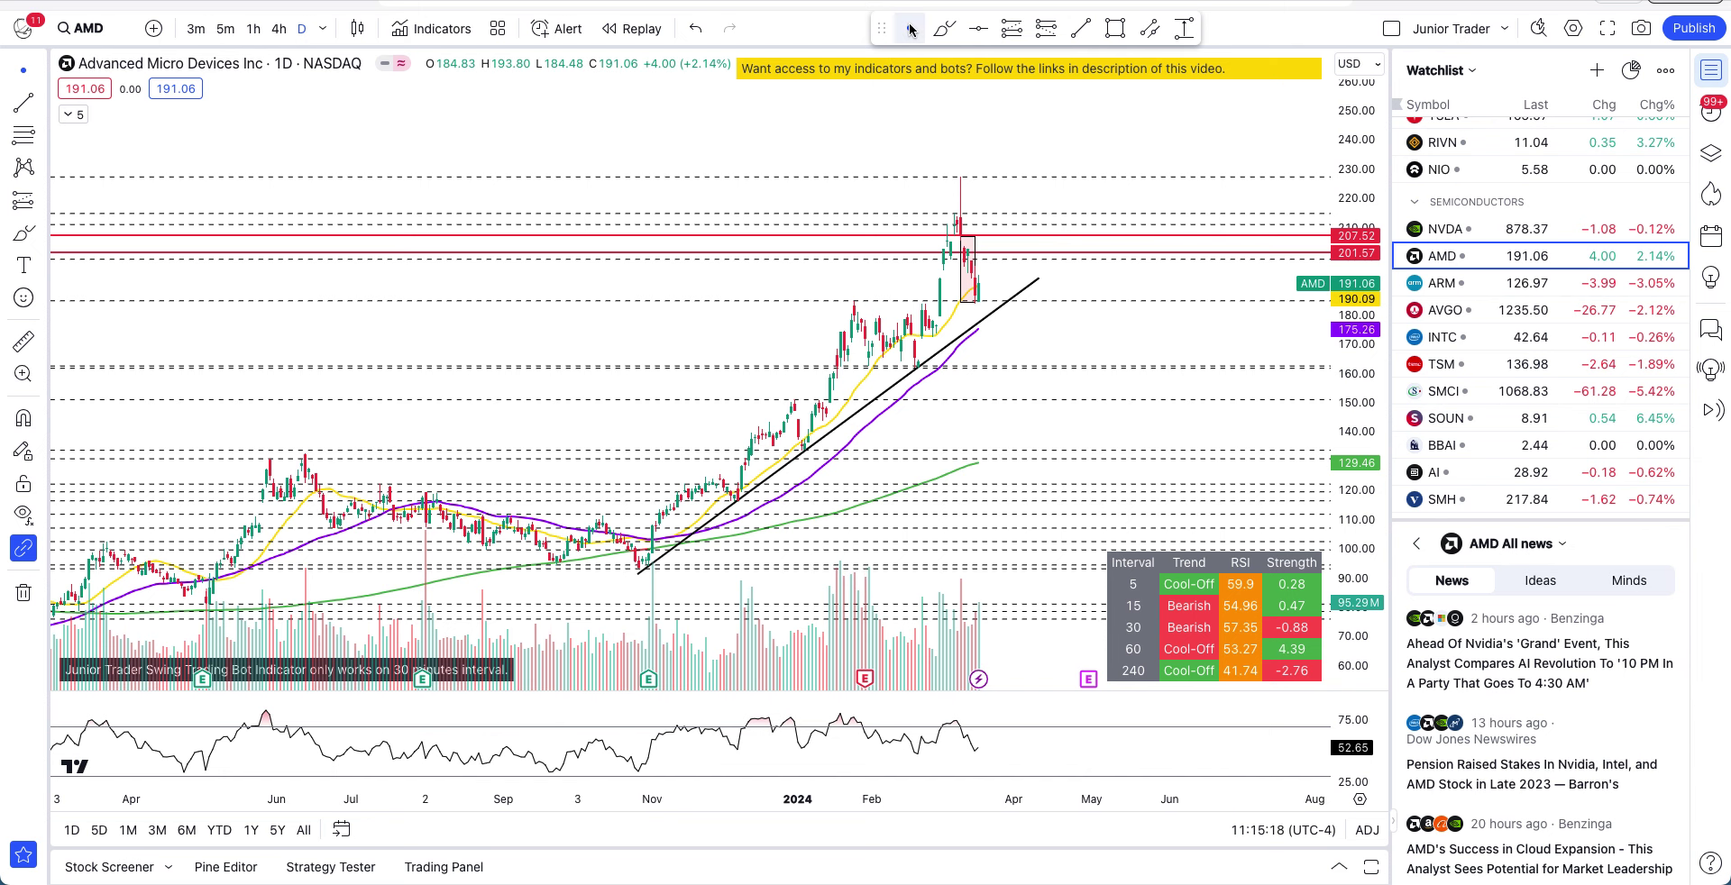
- Leave the AMD news list and return to the stock's summary details
left_click_drag(869, 127, 921, 164)
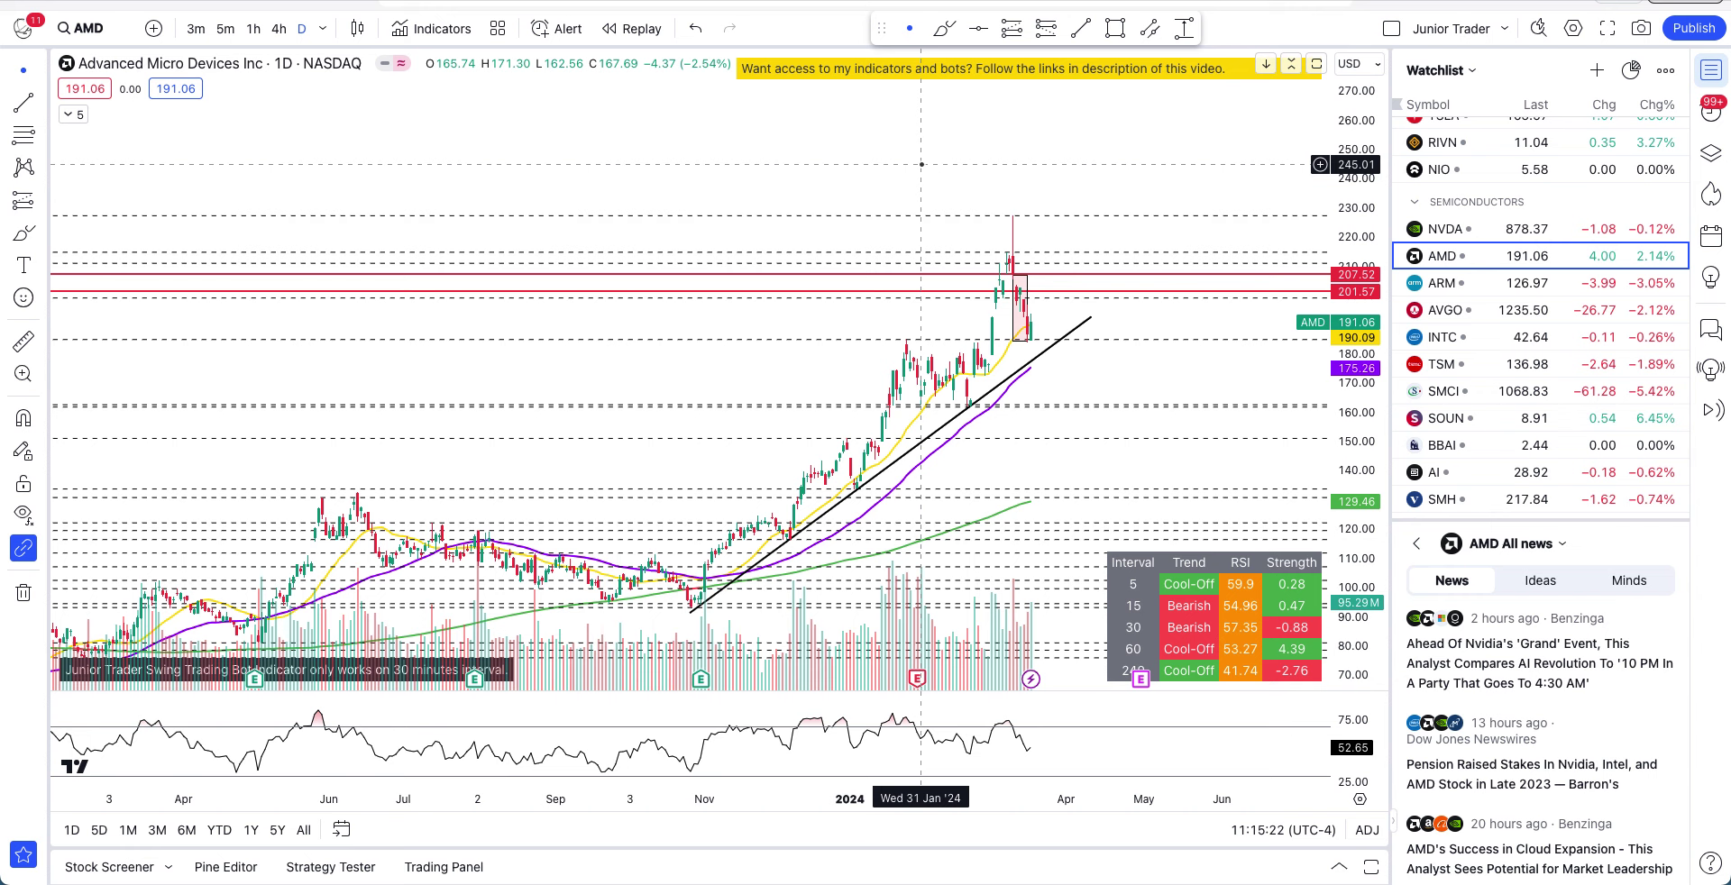
scroll(919, 165, "up", 5)
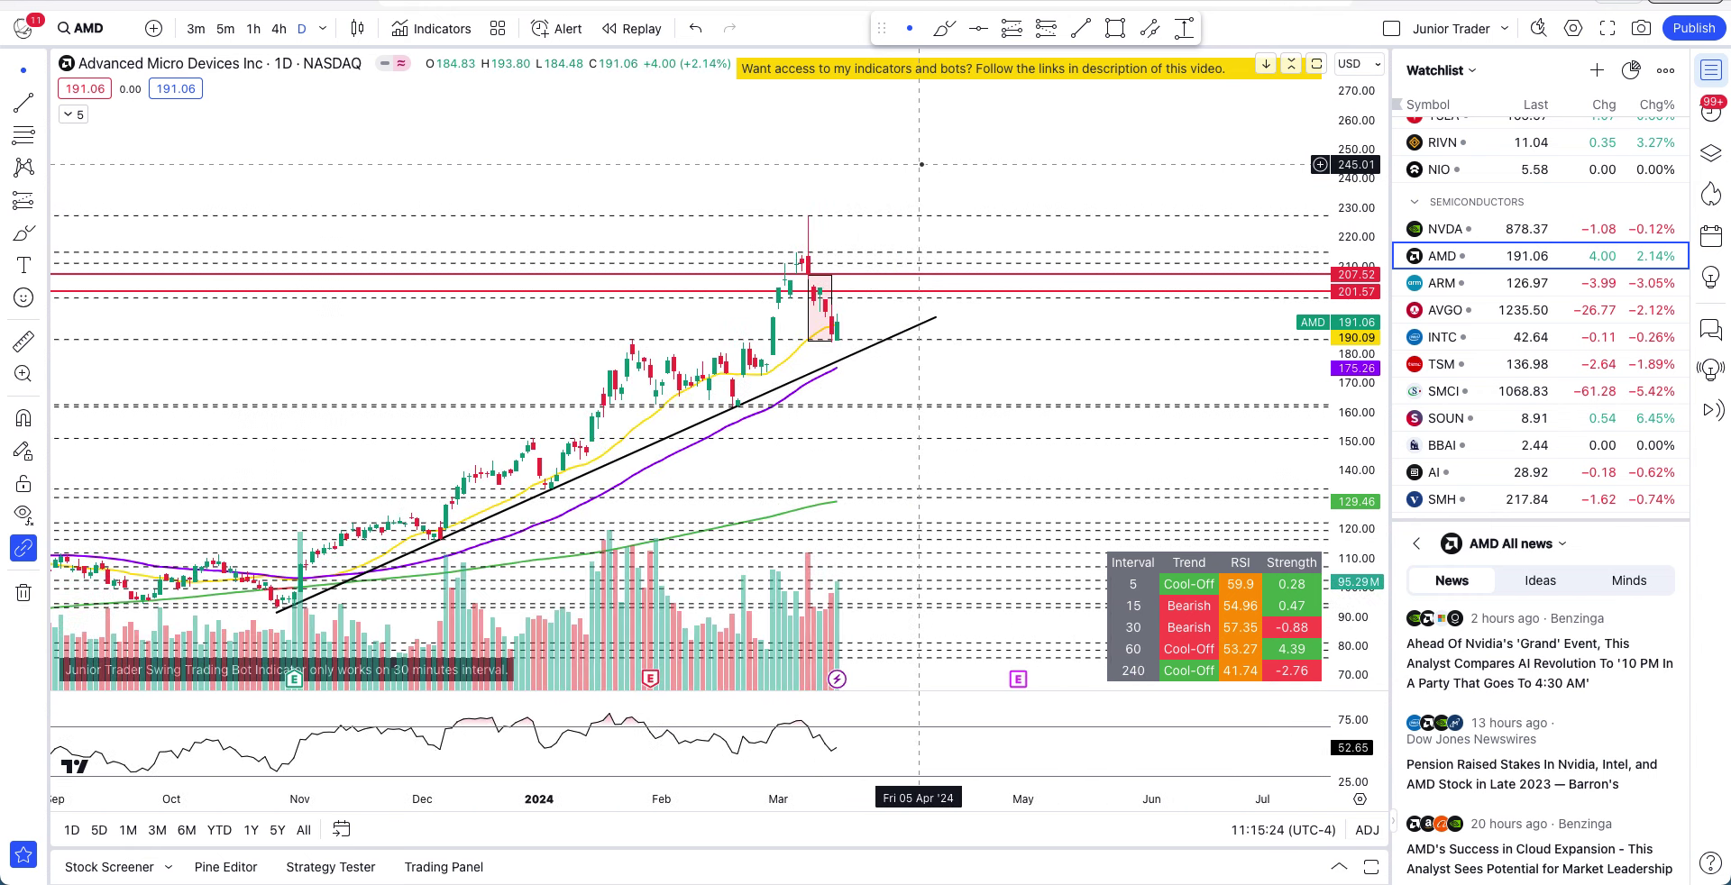
left_click_drag(739, 187, 920, 150)
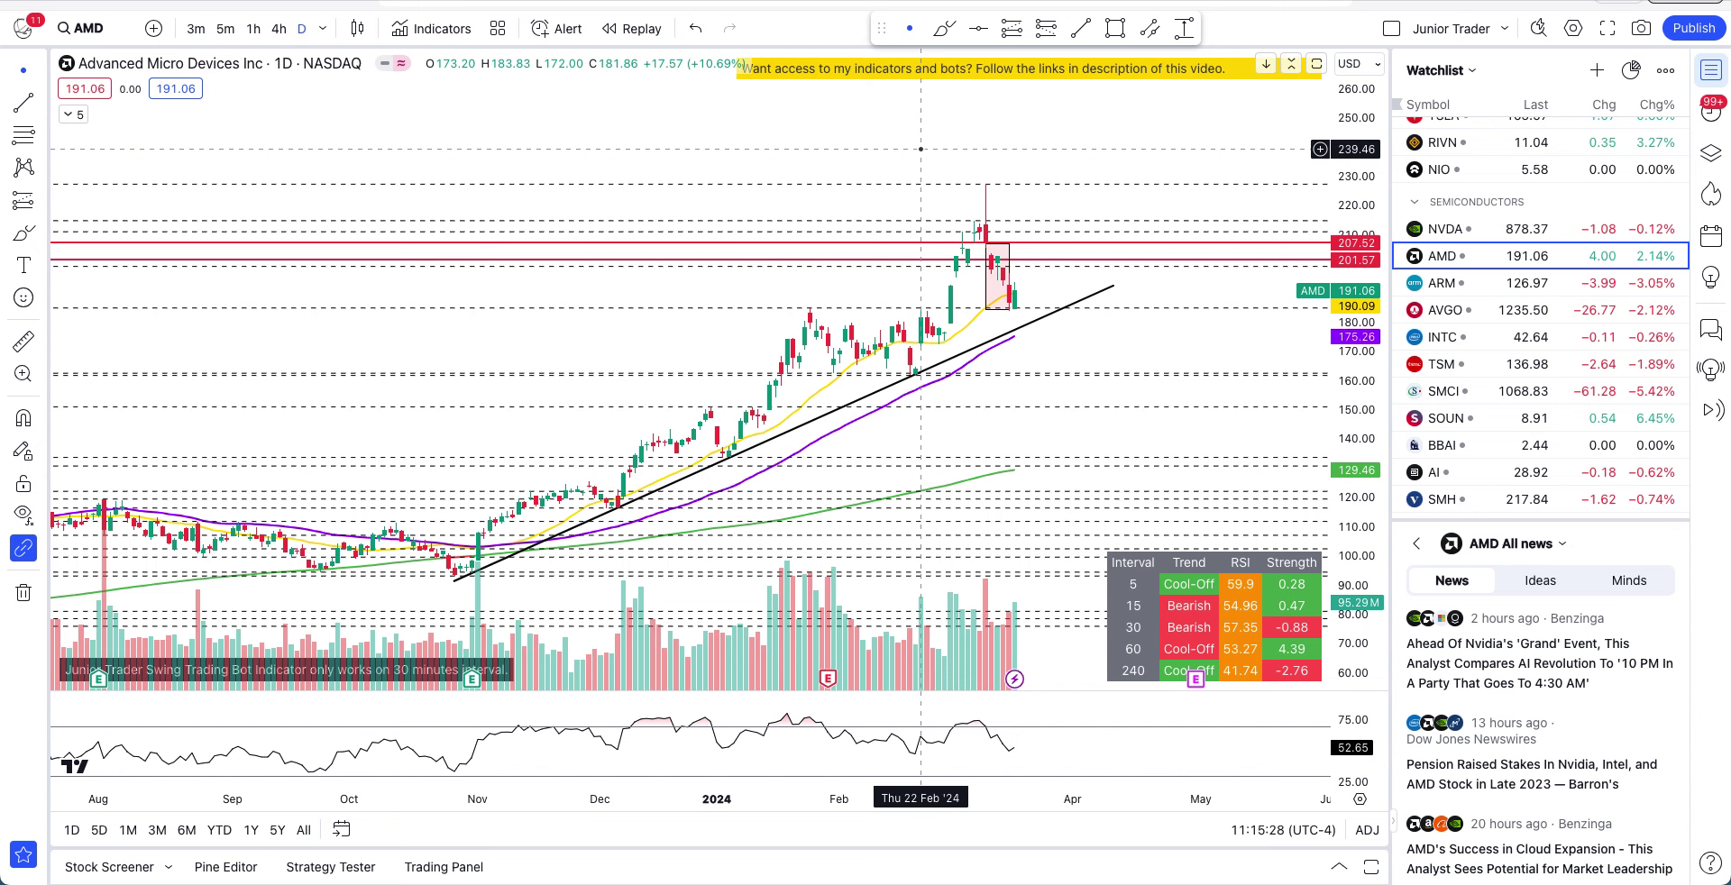
scroll(920, 149, "up", 1)
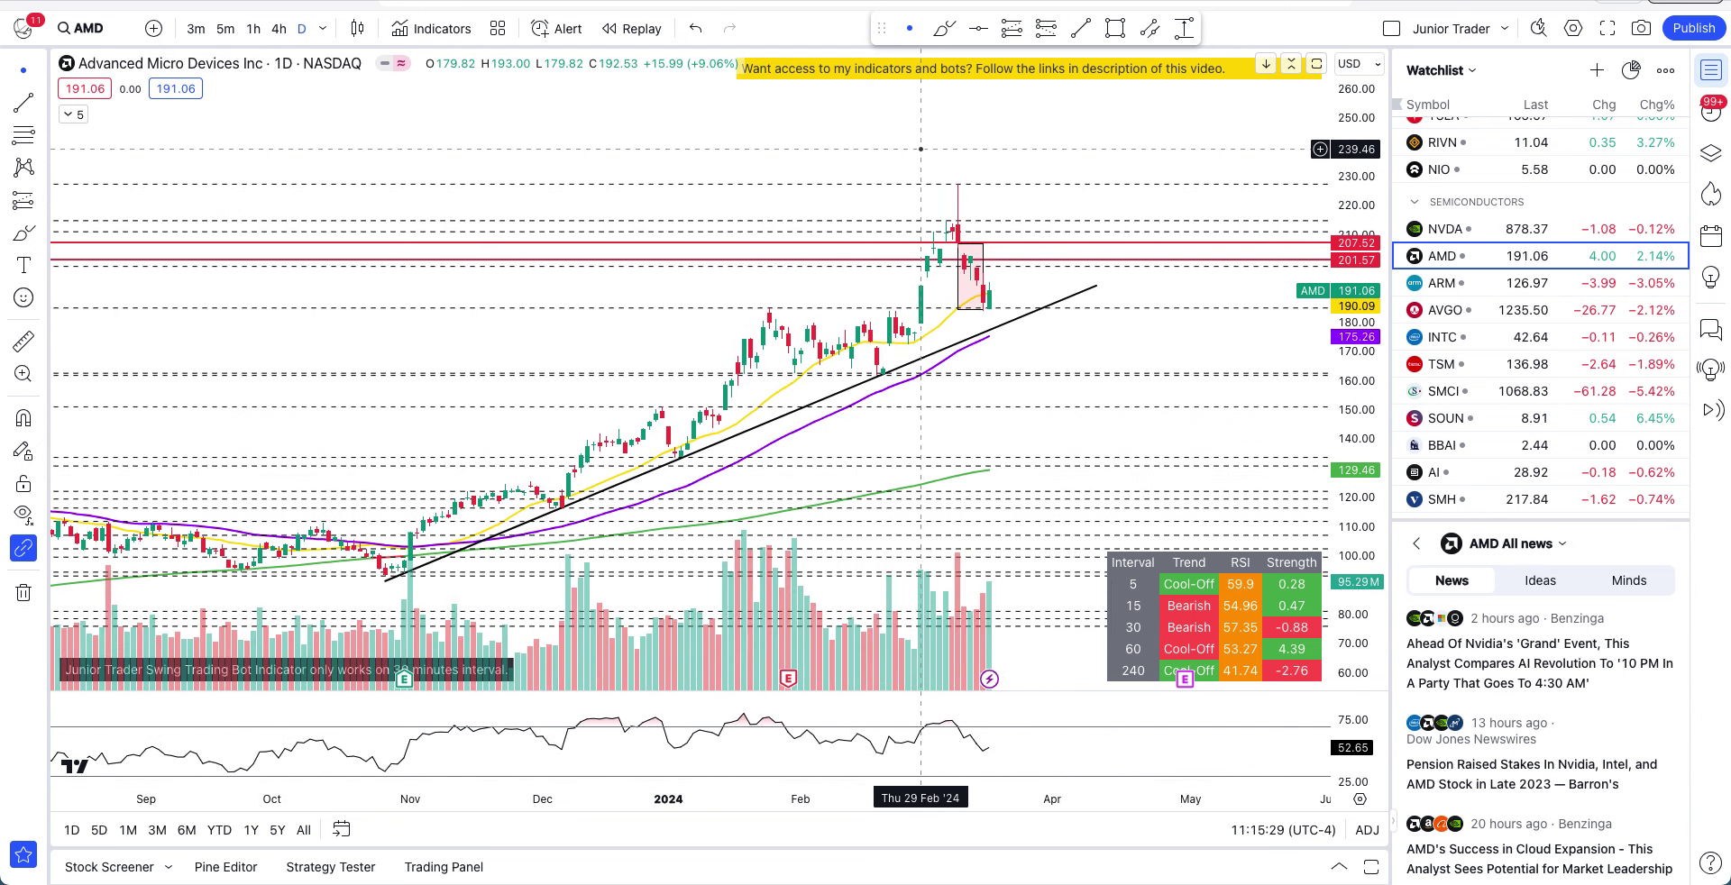
left_click(1417, 546)
- Examine AMD's daily candles around the shaded March pullback box, the 185 support and the rising black trendline
left_click_drag(1369, 574, 1369, 510)
scroll(1134, 399, "up", 3)
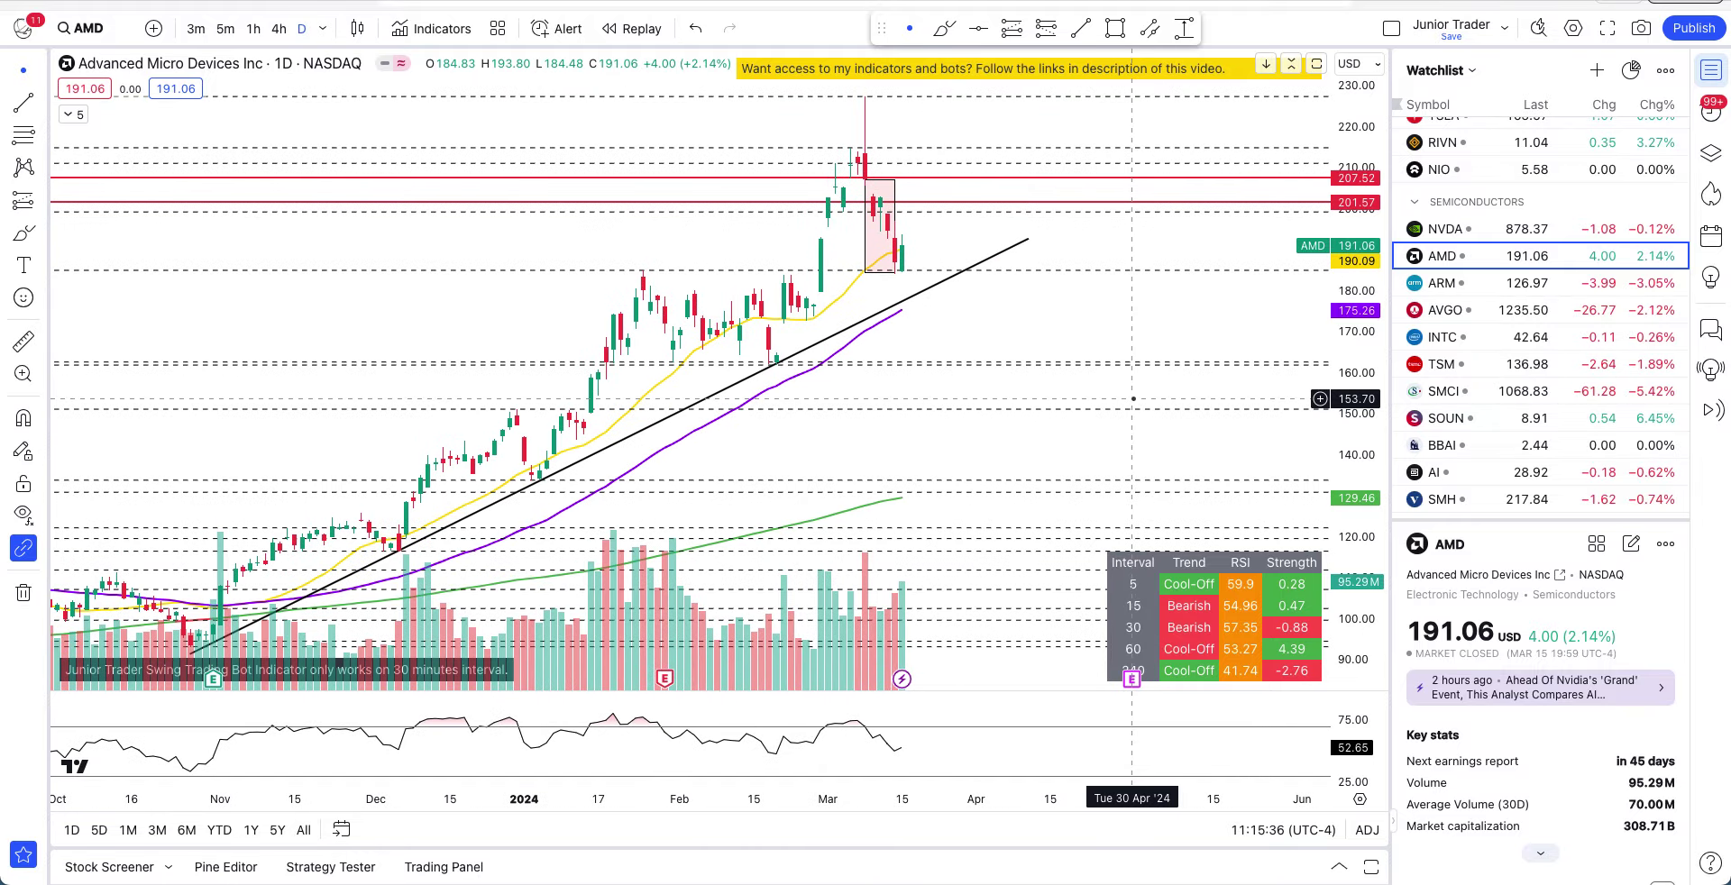
left_click(1000, 311)
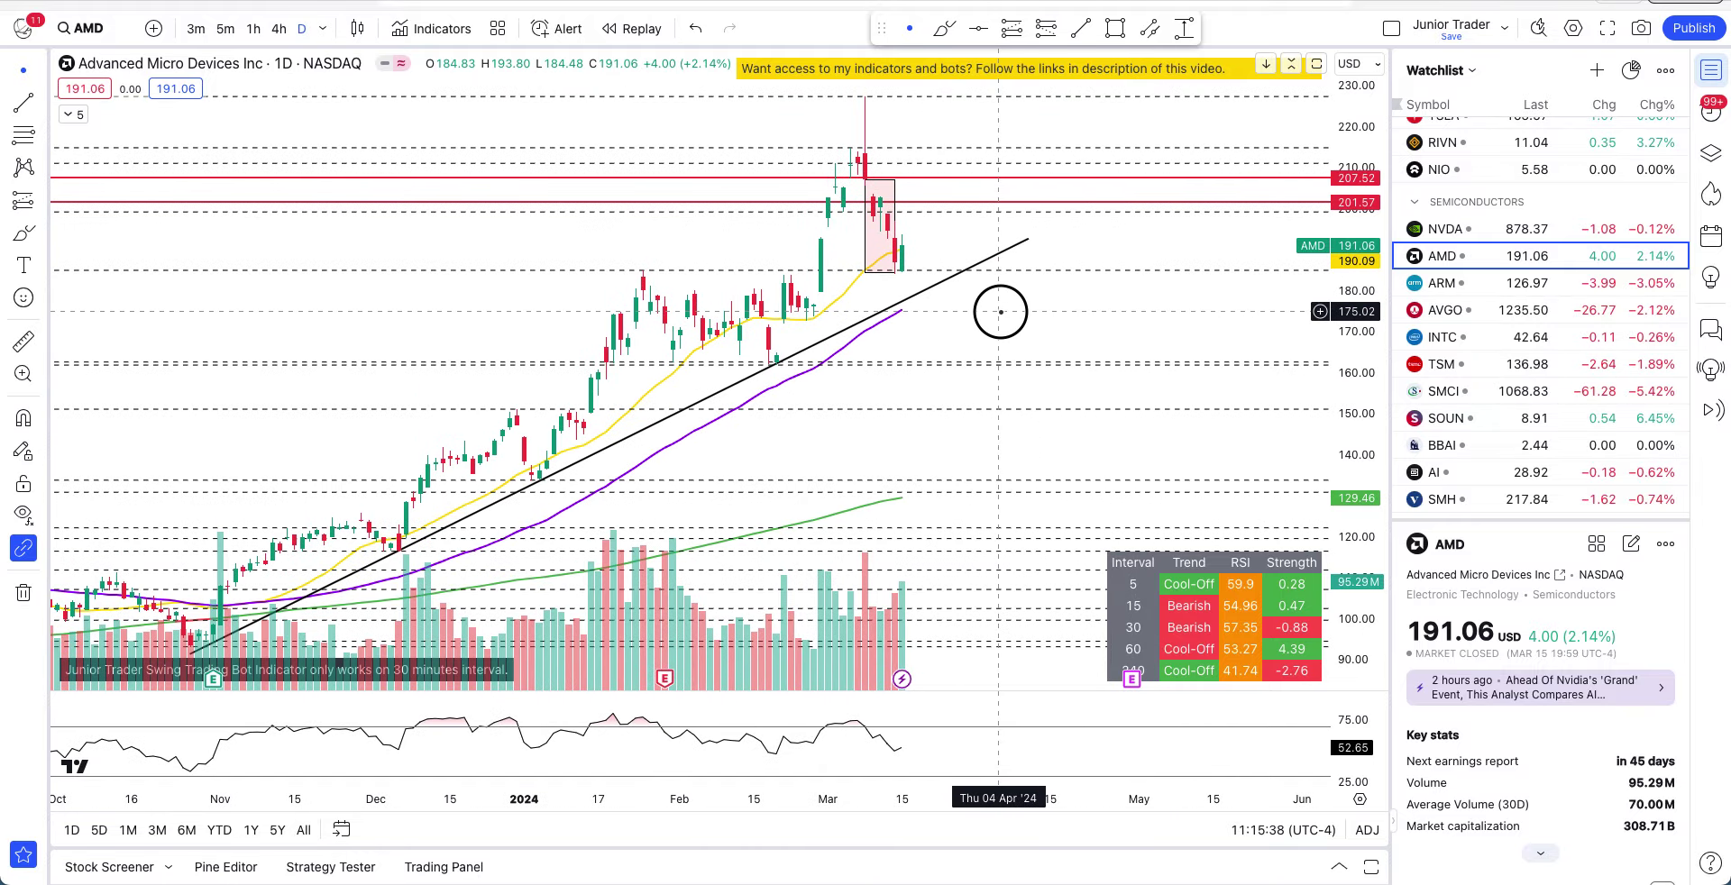
left_click_drag(999, 311, 1041, 361)
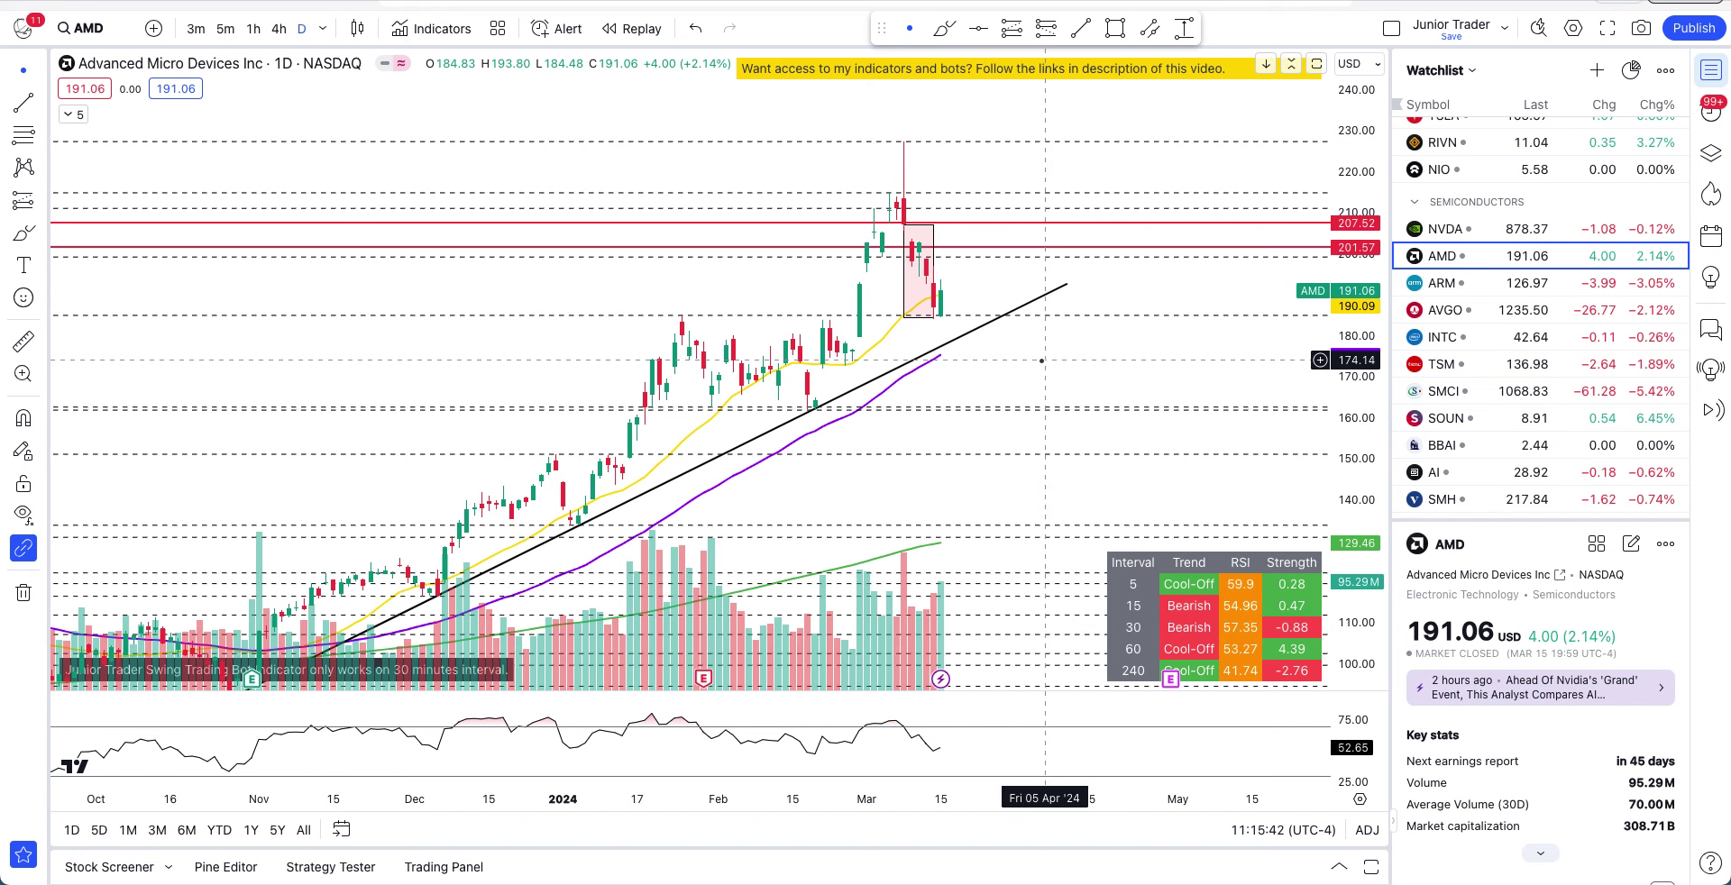
left_click_drag(1005, 352, 958, 383)
left_click_drag(1356, 496, 1364, 386)
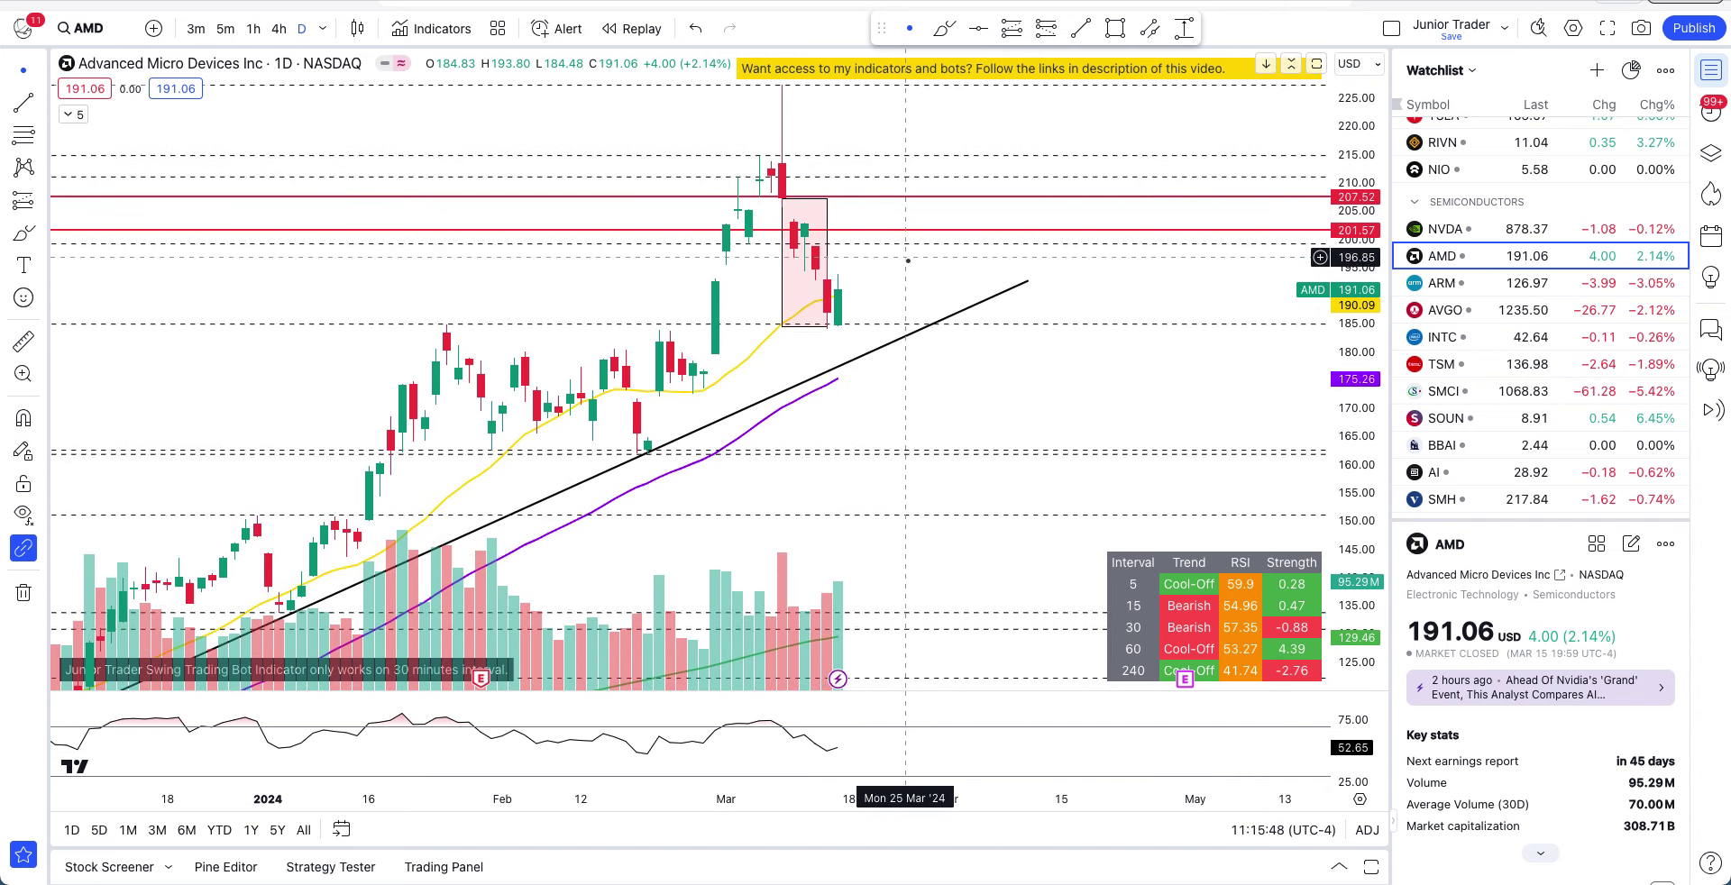
left_click_drag(906, 269, 905, 313)
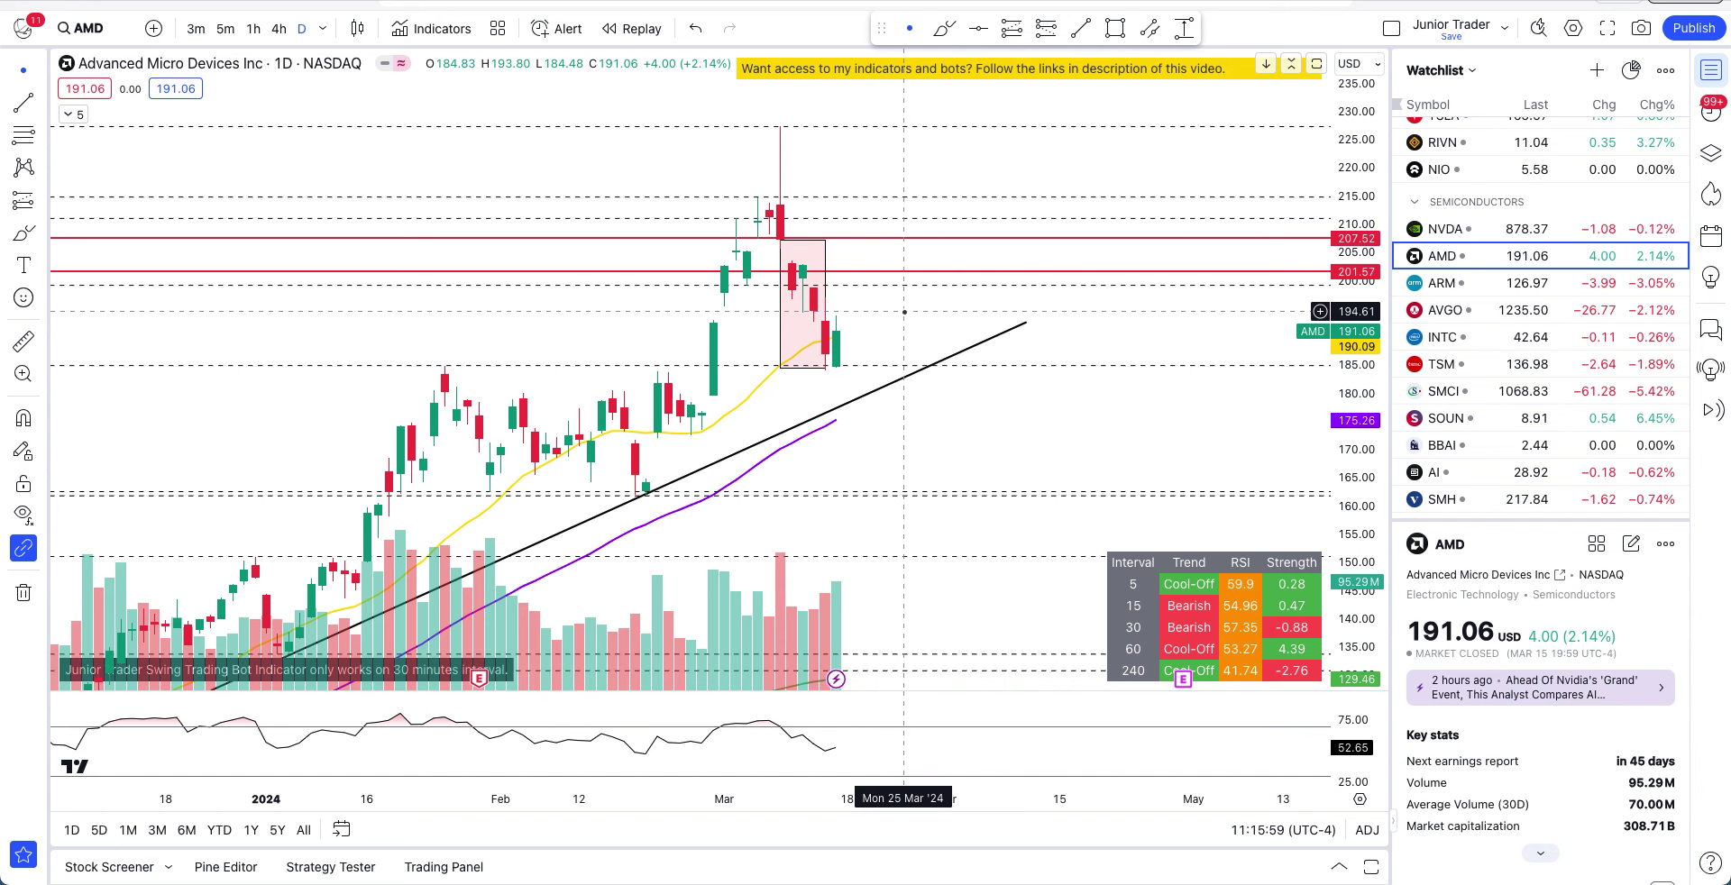
left_click_drag(734, 298, 809, 303)
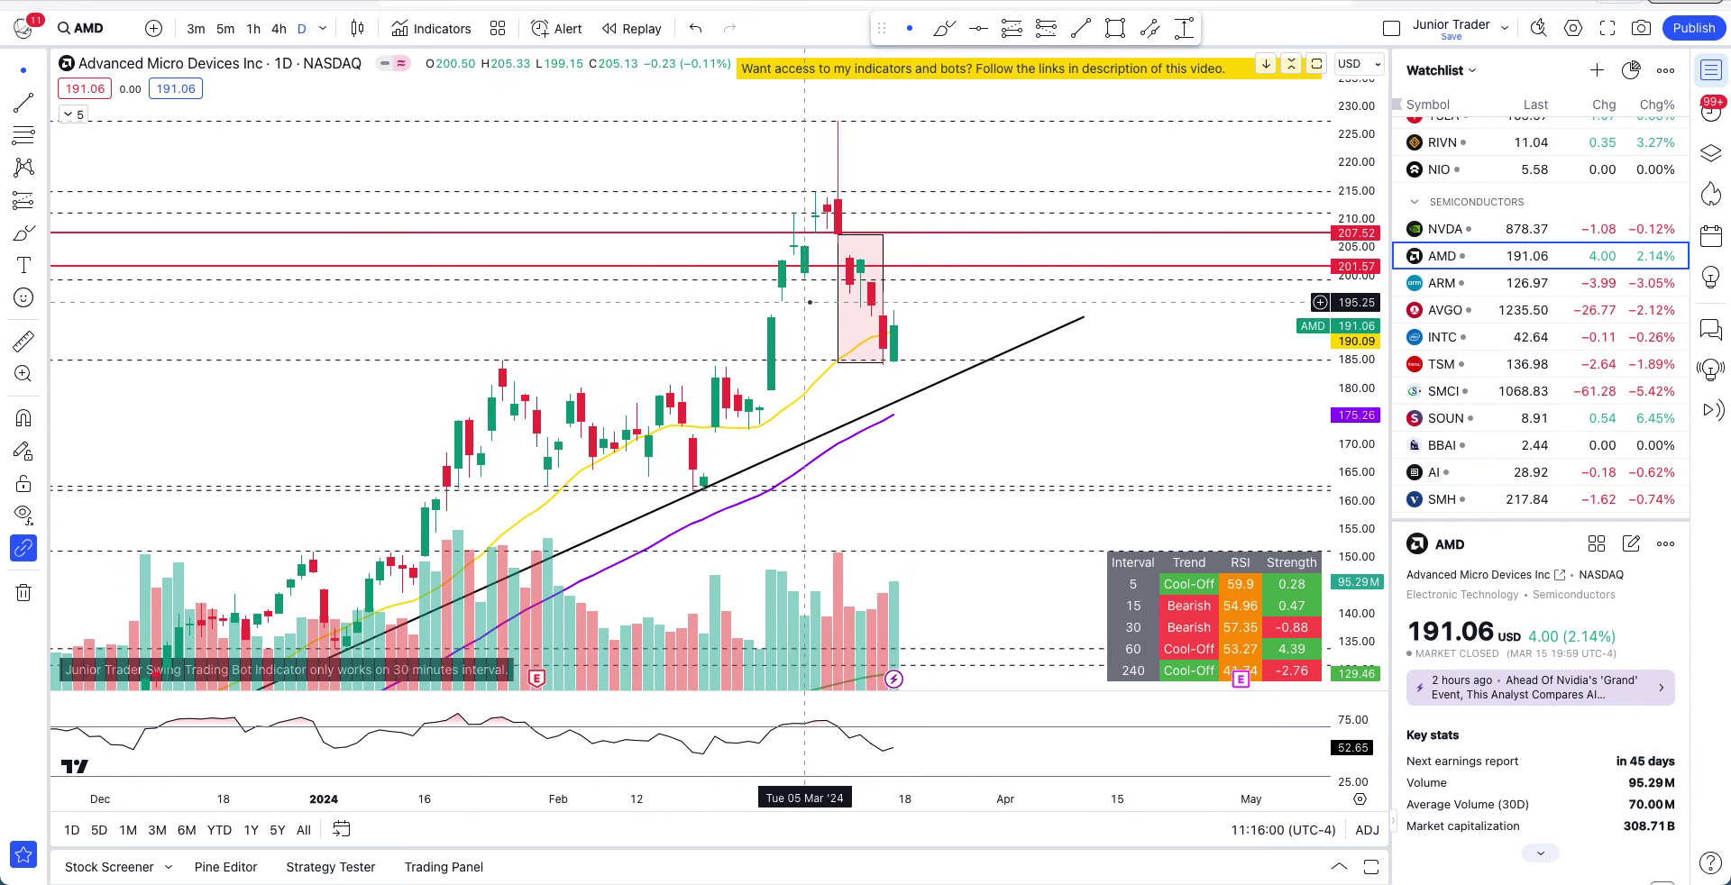
scroll(809, 302, "up", 2)
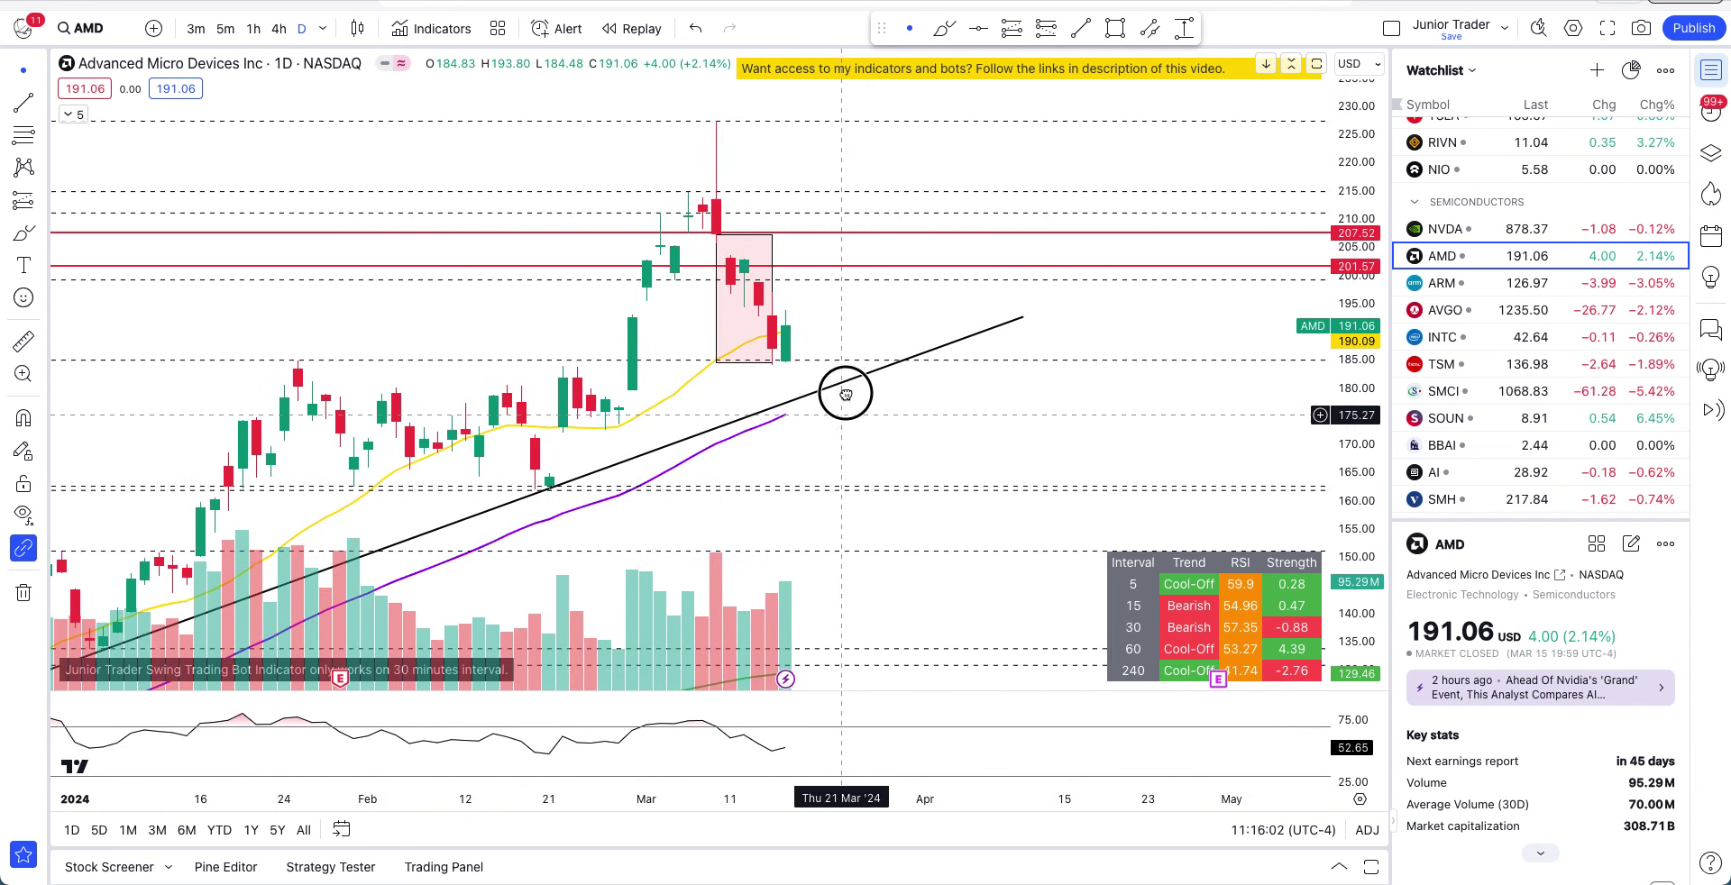
left_click_drag(845, 404, 844, 353)
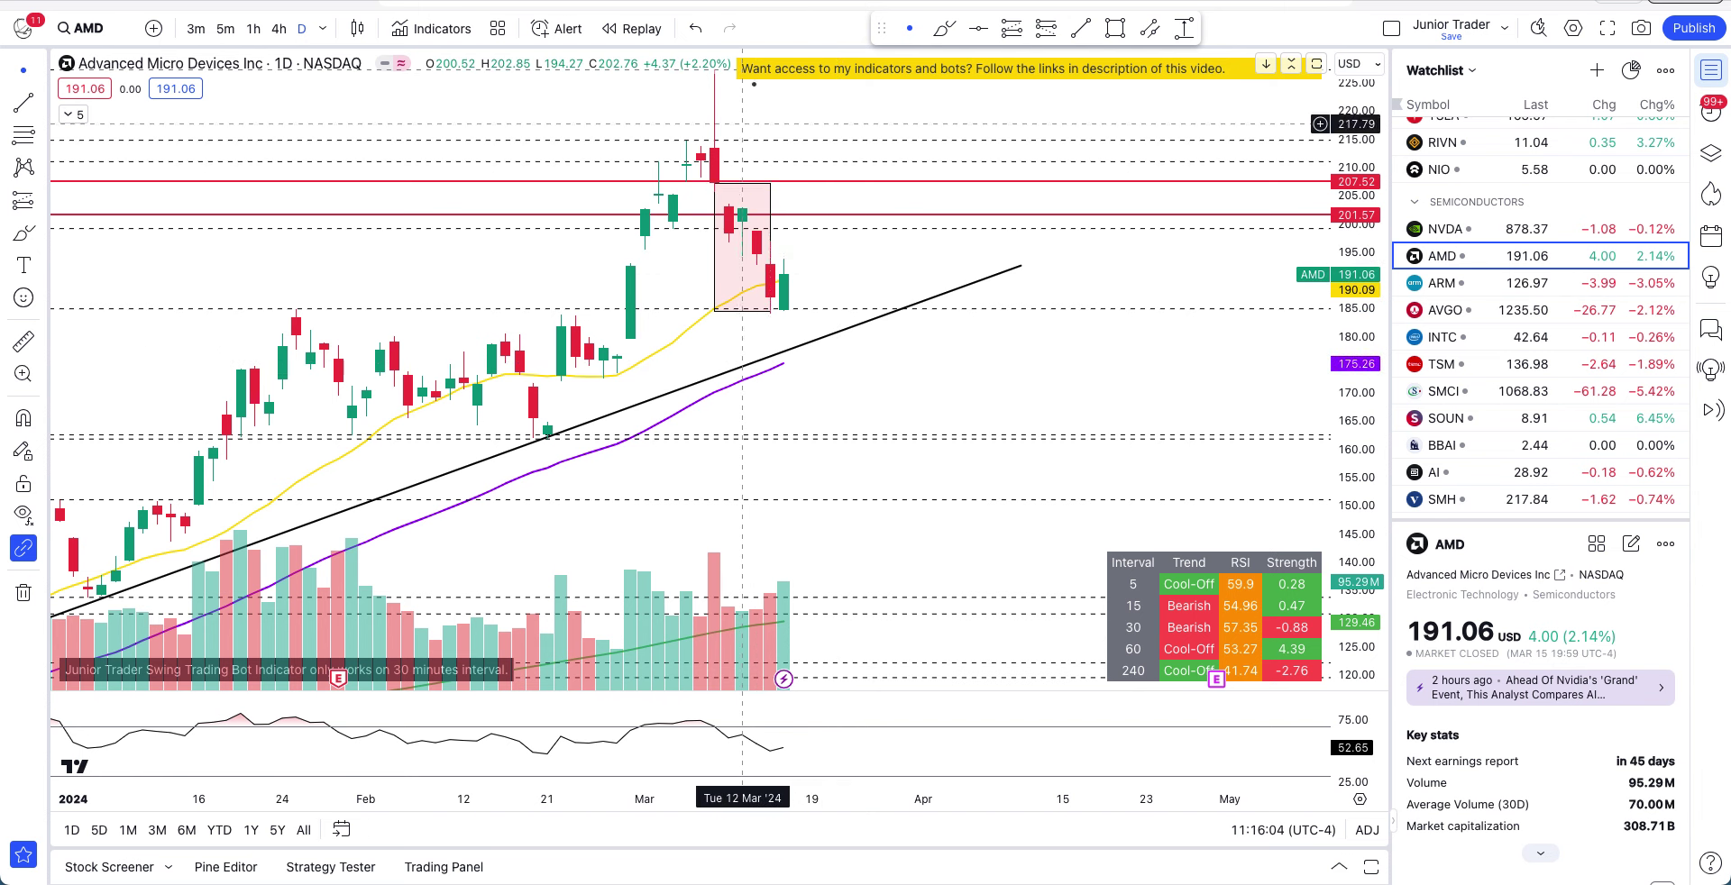
- Switch the AMD chart to the 1-hour interval and fit the March spike and shaded pullback box in view
left_click(944, 27)
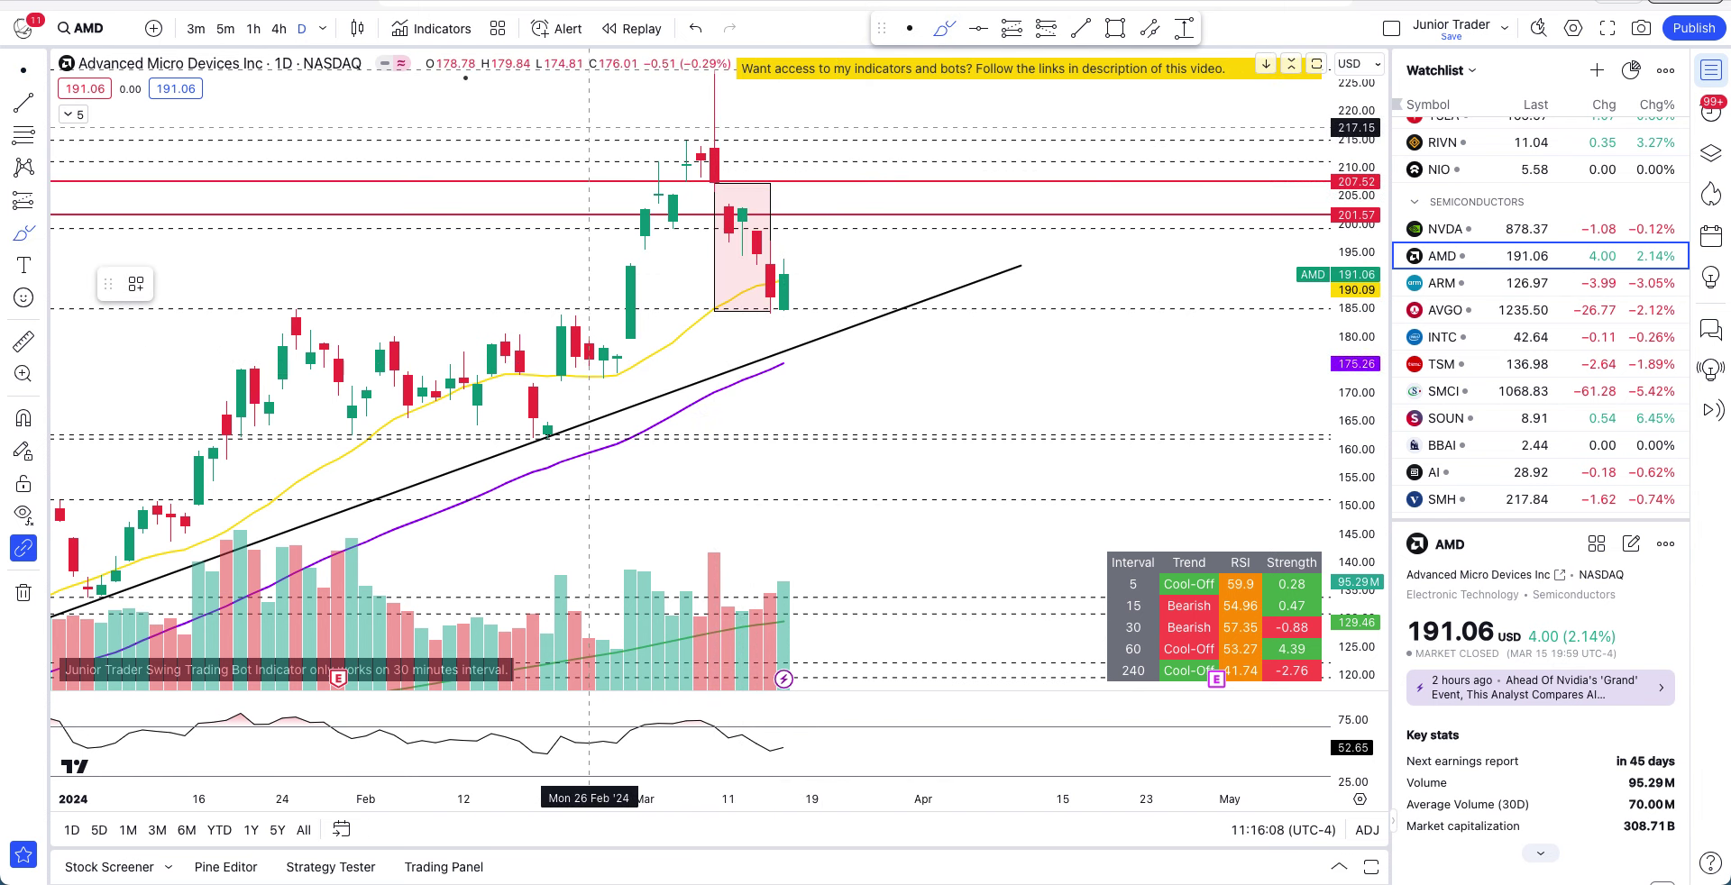
left_click(254, 29)
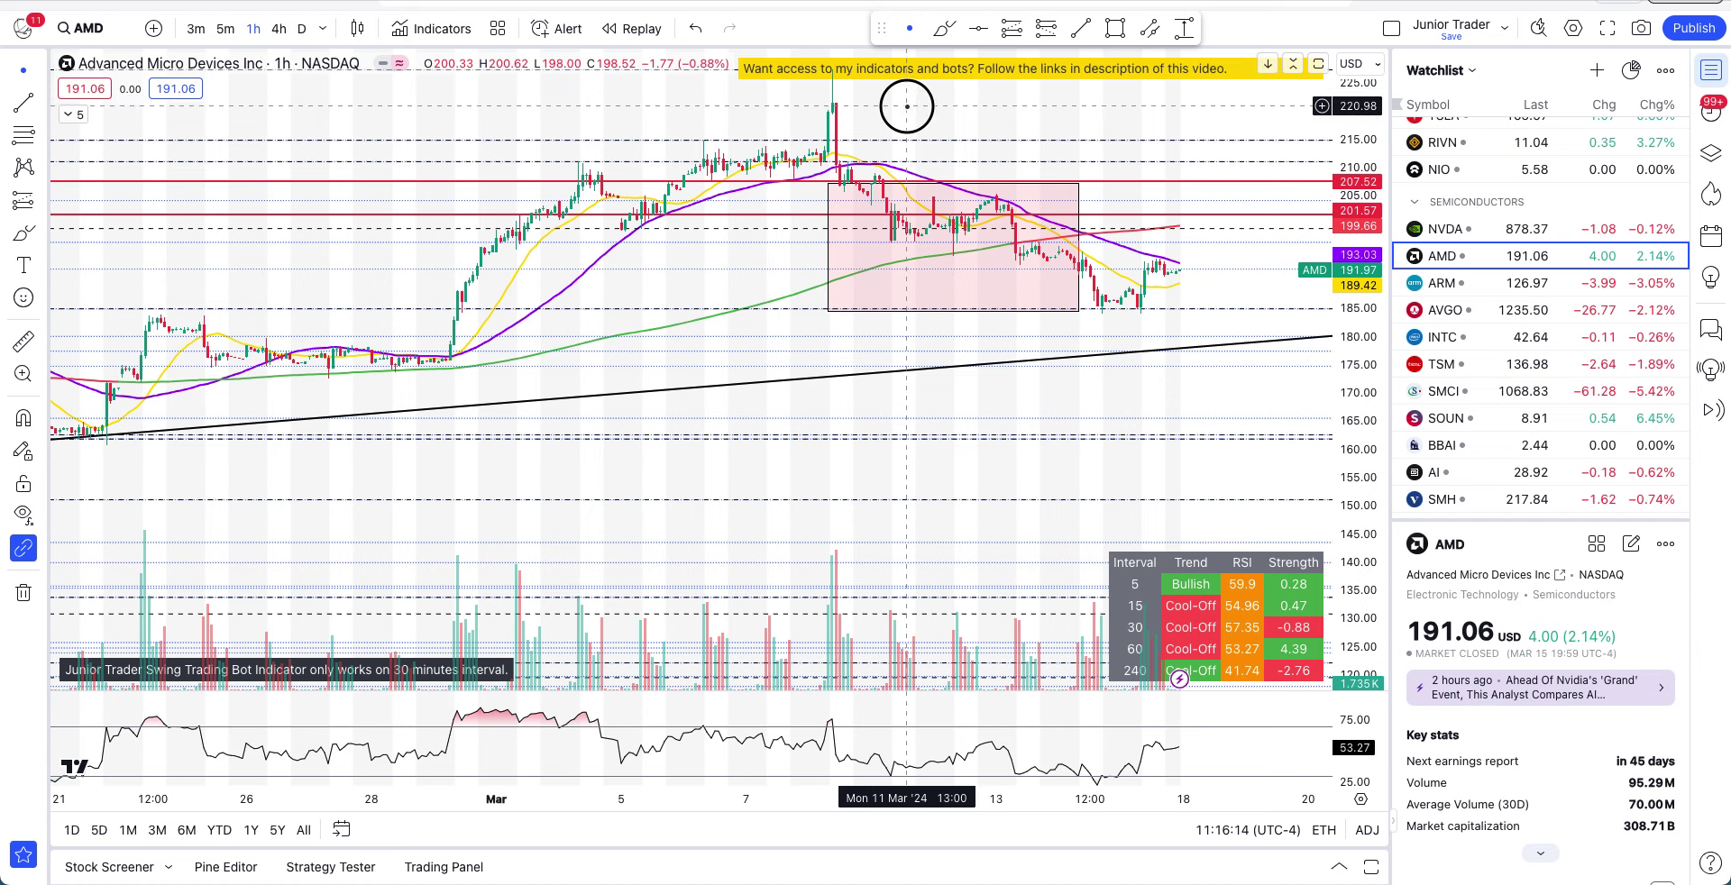
left_click_drag(900, 107, 896, 186)
left_click_drag(1385, 532, 1386, 482)
left_click_drag(884, 140, 868, 178)
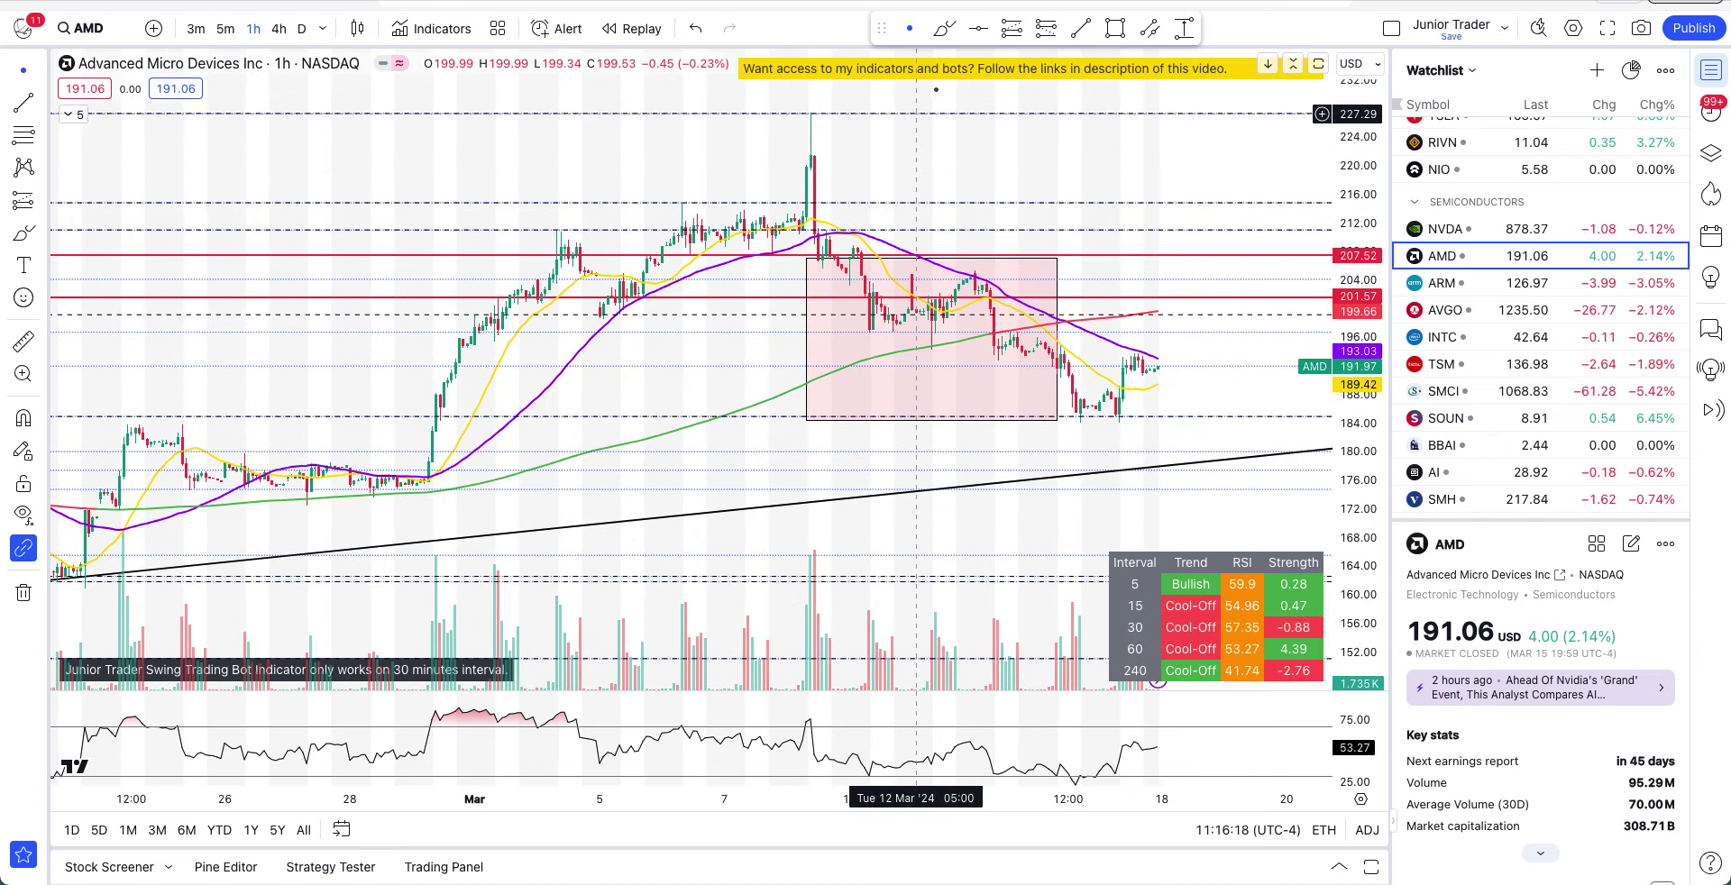
- Draw a freehand brush mark around the peak of the March price spike, and undo it
left_click(944, 28)
mouse_move(801, 100)
left_mouse_down()
mouse_move(802, 230)
mouse_move(838, 61)
mouse_move(780, 113)
left_mouse_up()
key("ctrl+z")
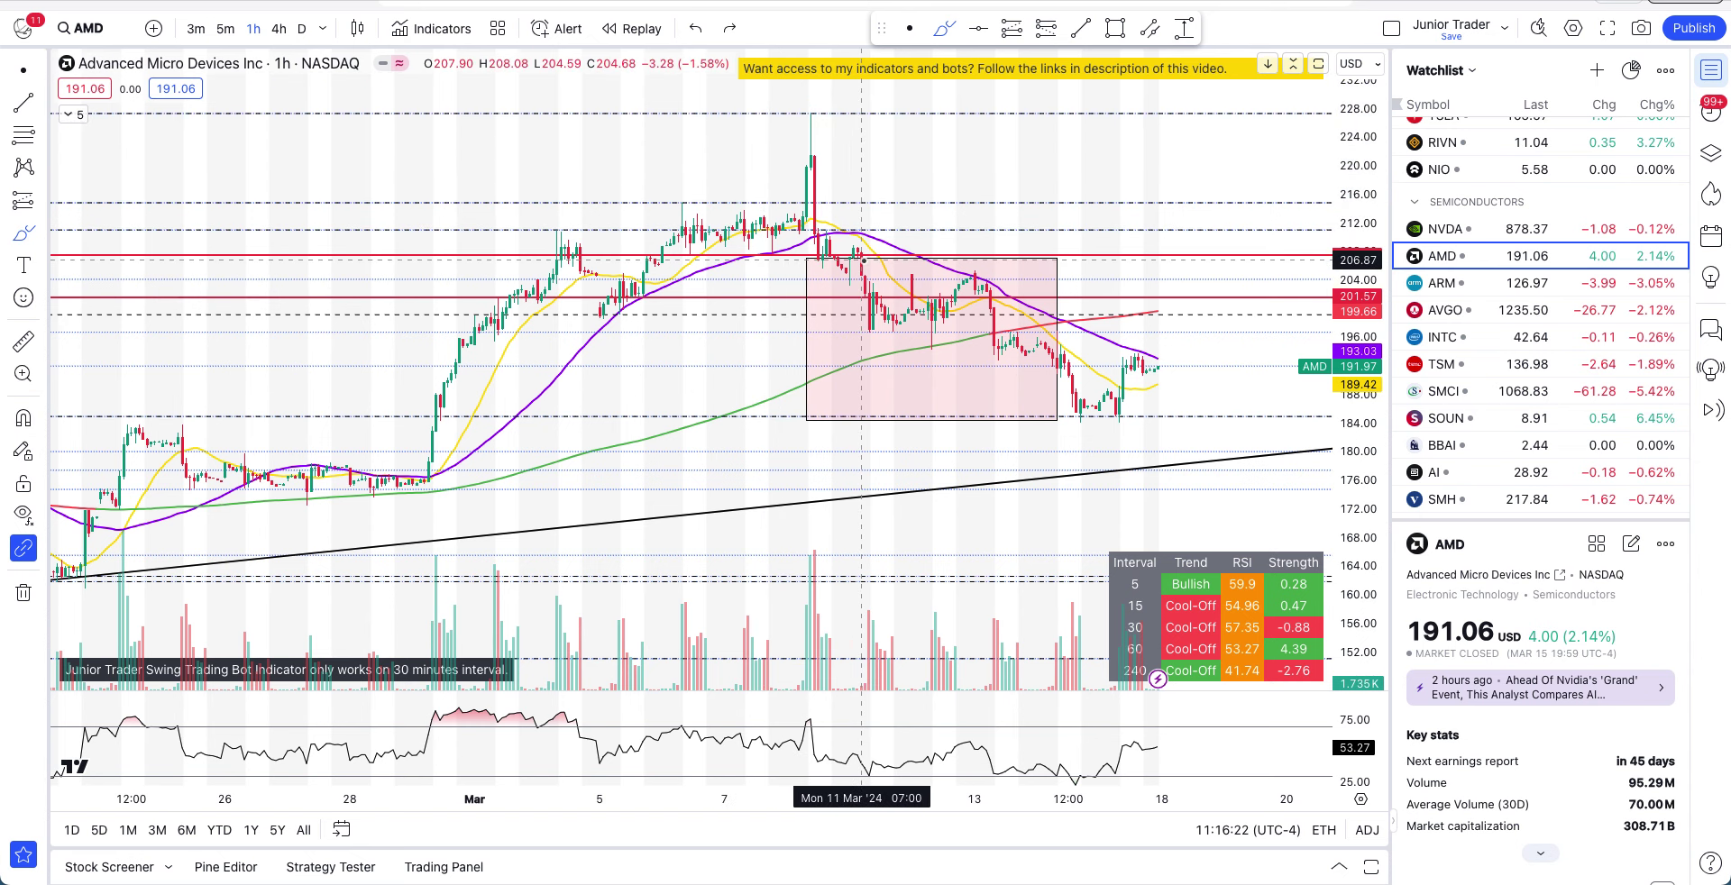
- Circle the consolidation inside the shaded box with the Brush tool, trace the price swings from the 207.52 line, and undo both strokes
scroll(1371, 506, "up", 2)
left_click_drag(1371, 507, 1365, 379)
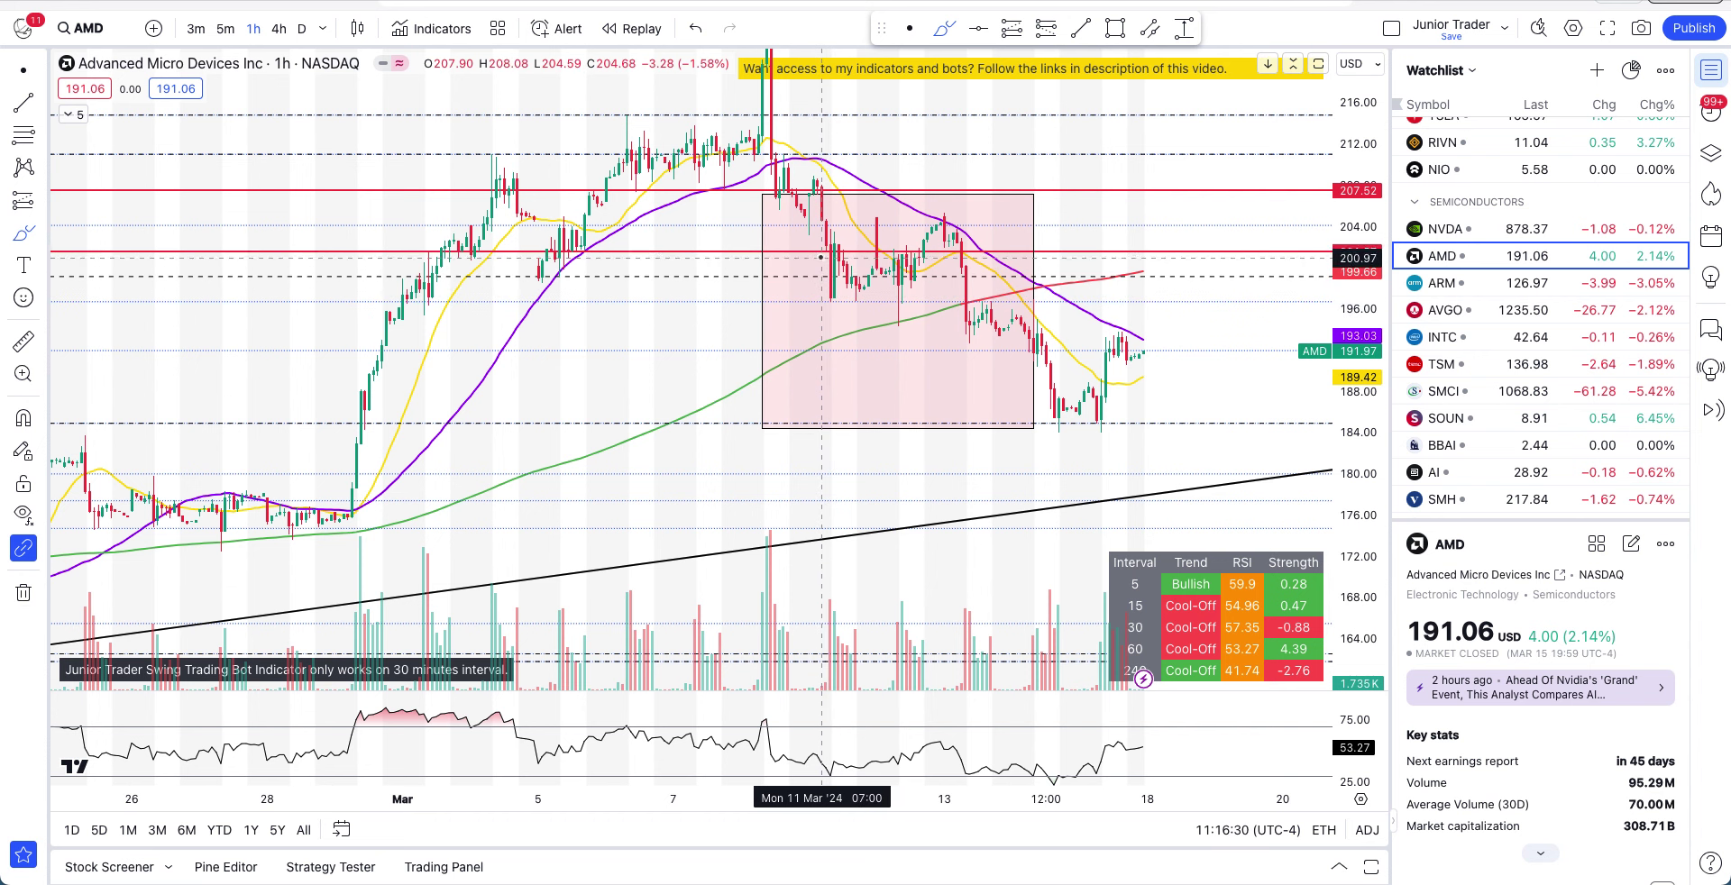
mouse_move(813, 278)
left_mouse_down()
mouse_move(985, 276)
mouse_move(991, 252)
mouse_move(858, 282)
mouse_move(1040, 217)
left_mouse_up()
key("ctrl+z")
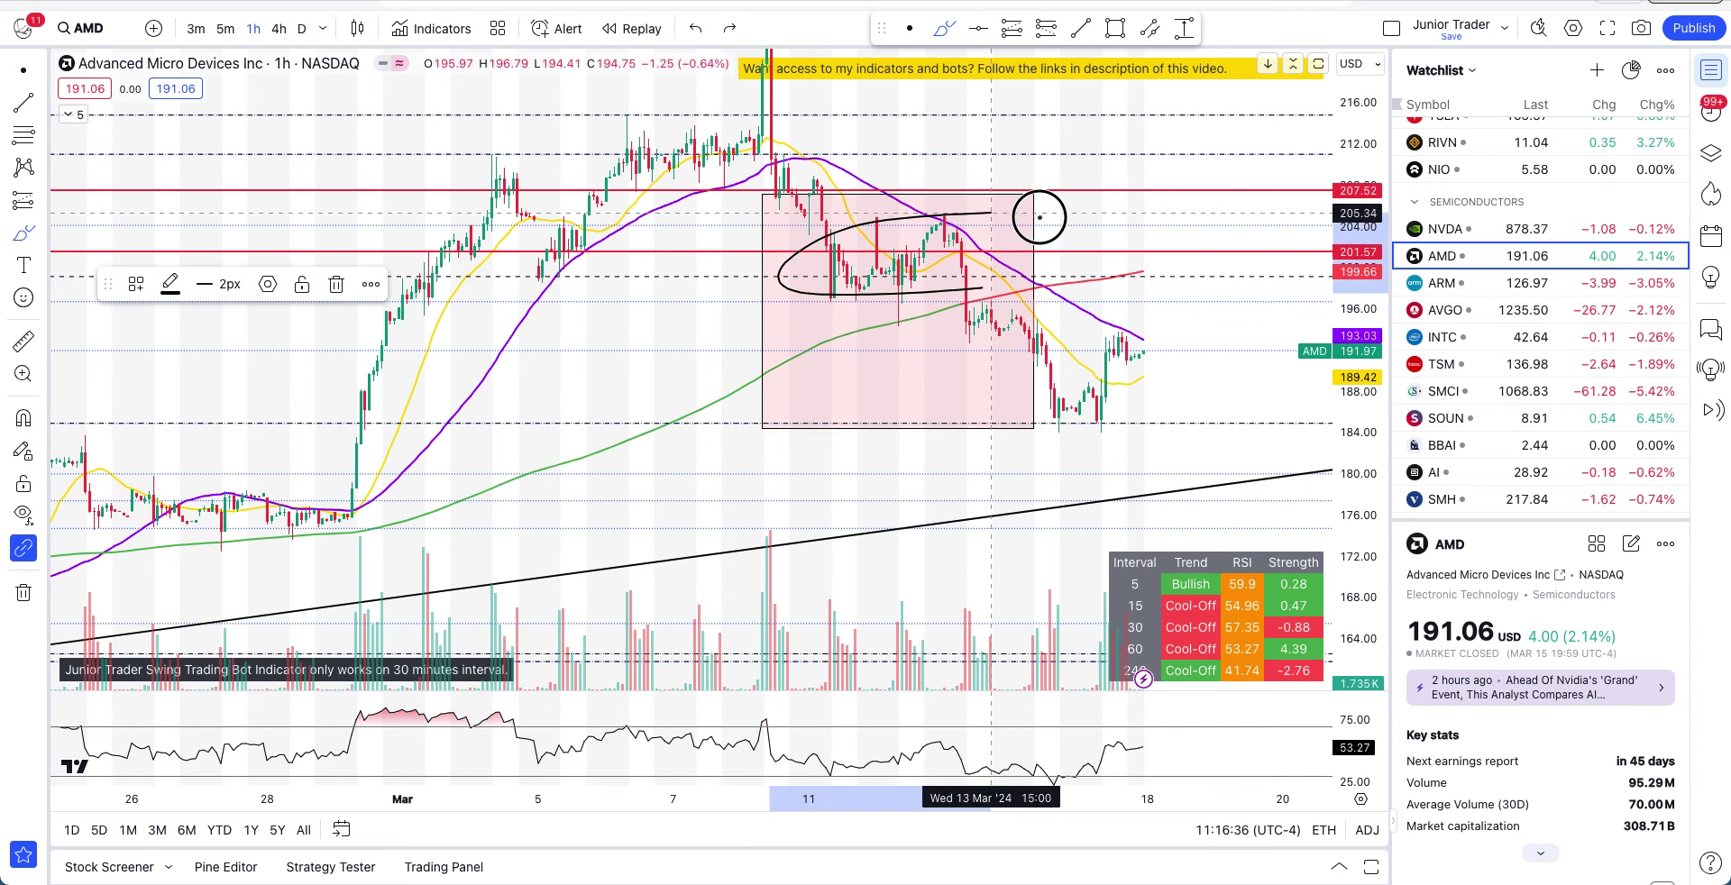
key("ctrl+z")
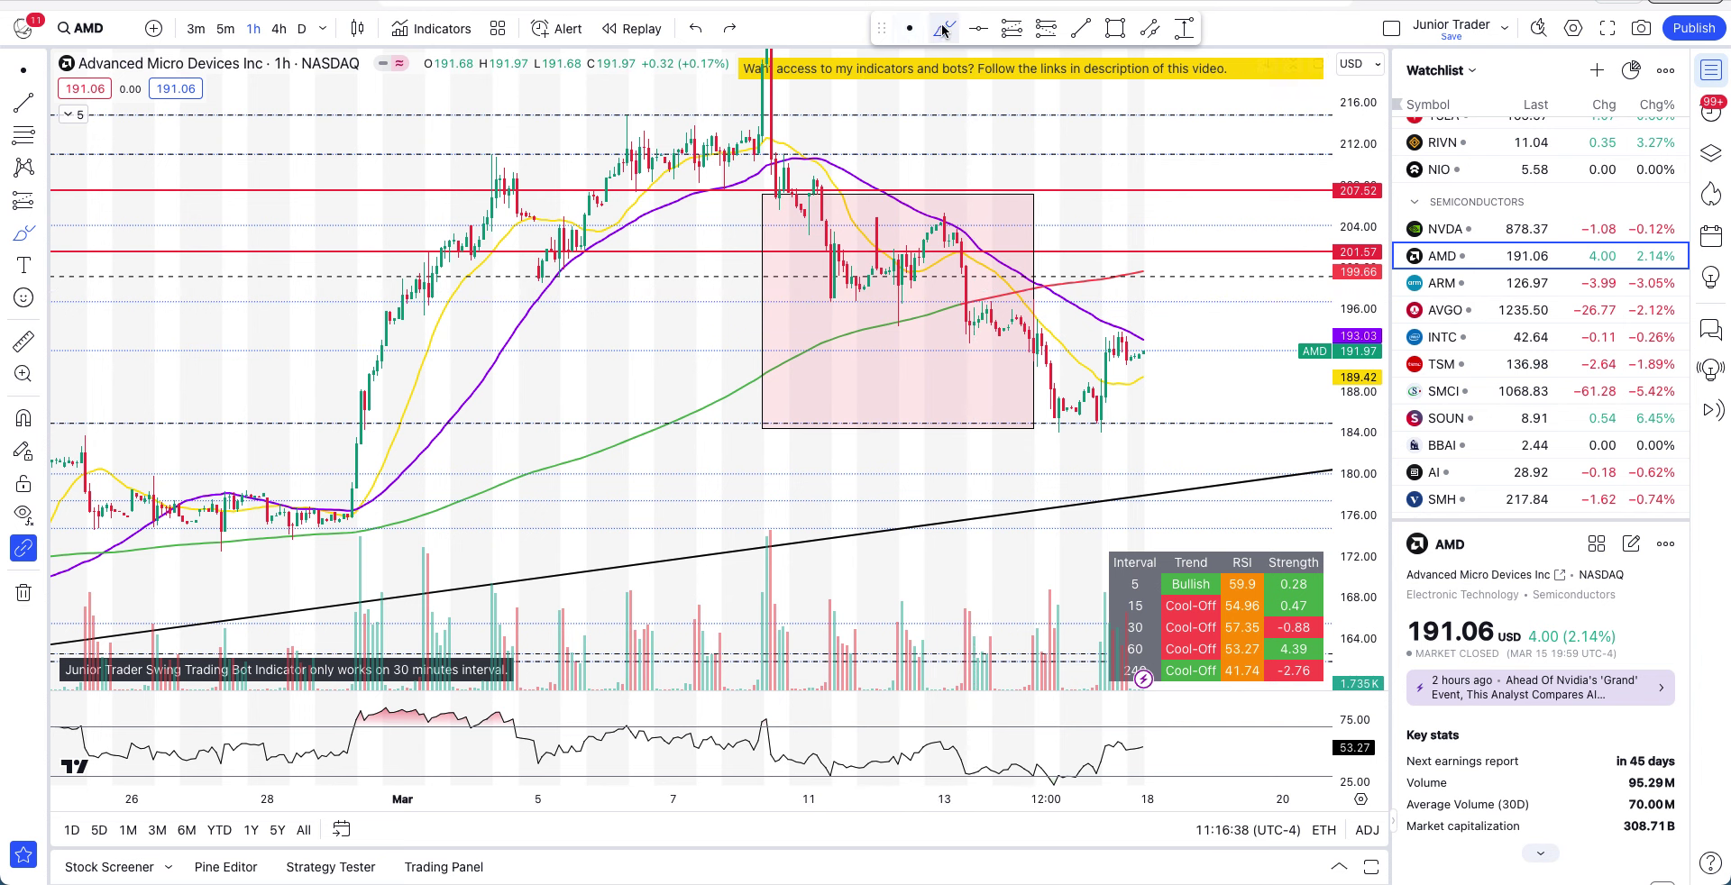
mouse_move(787, 167)
left_mouse_down()
mouse_move(834, 275)
mouse_move(929, 197)
mouse_move(966, 294)
mouse_move(1120, 286)
mouse_move(932, 268)
left_mouse_up()
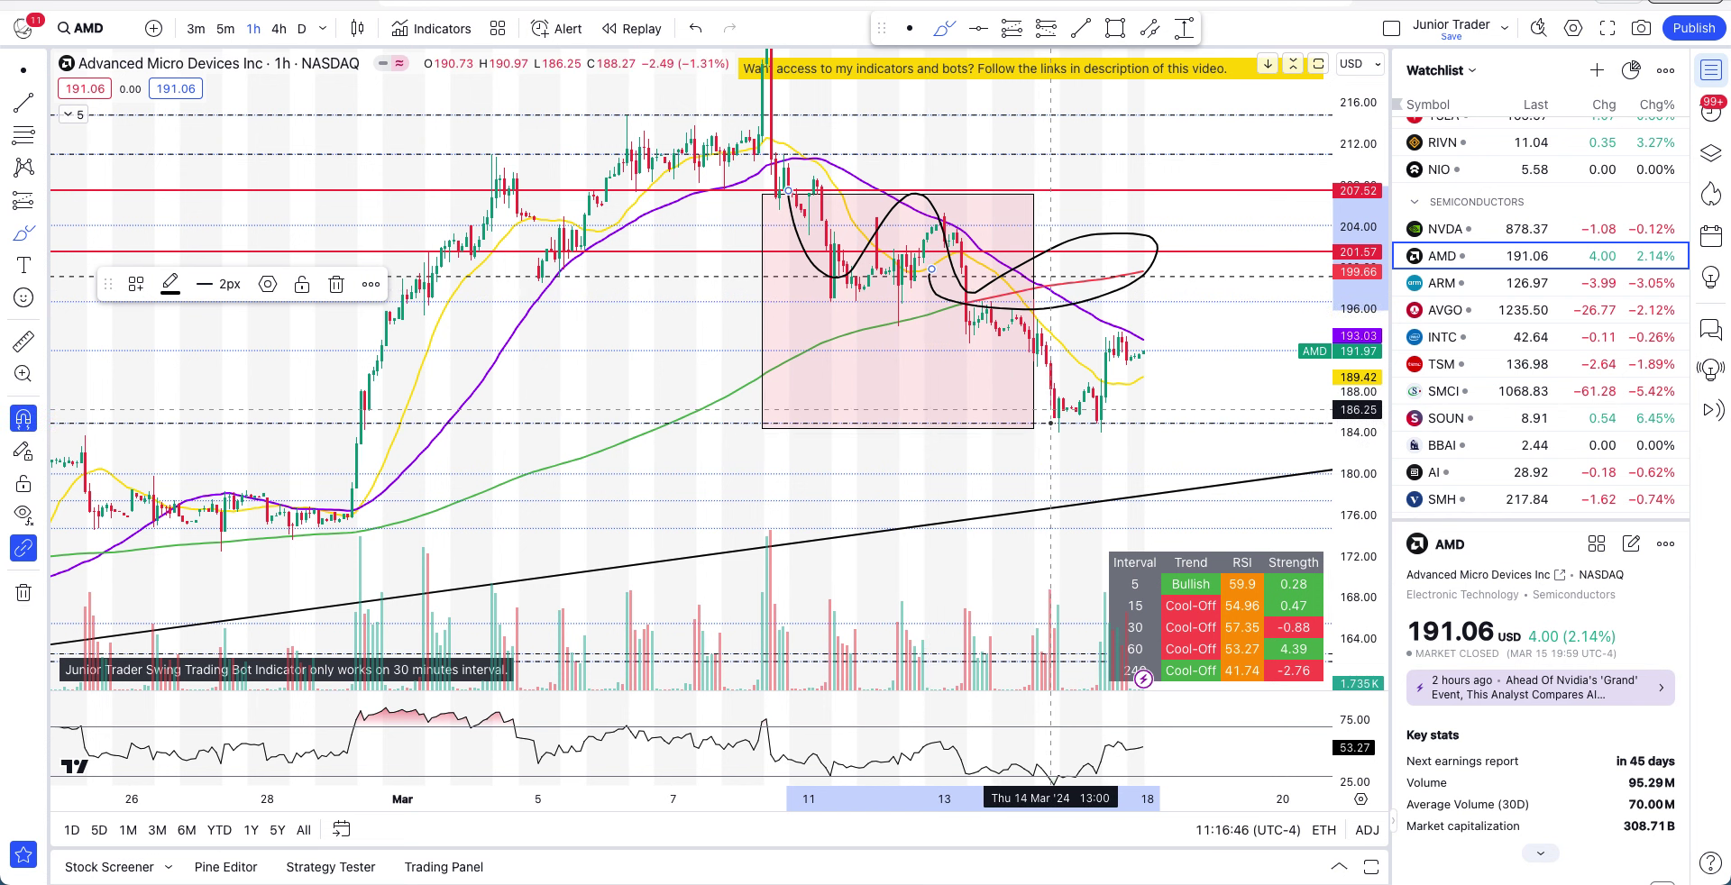
key("ctrl+z")
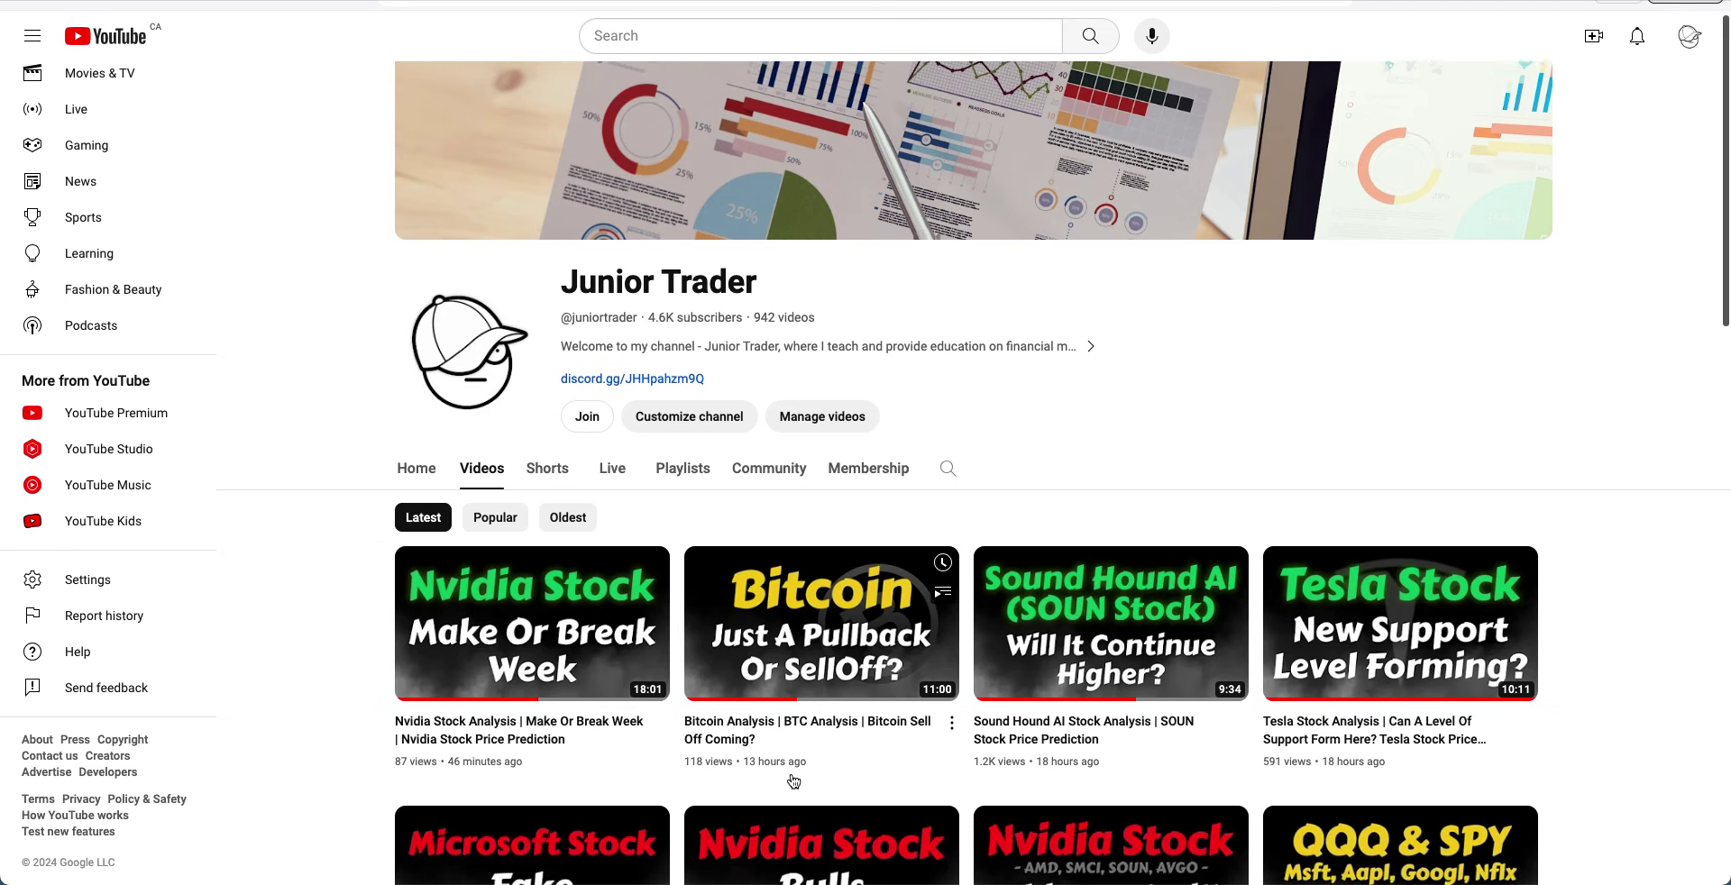
- Switch to YouTube and look through the Junior Trader channel's videos for the earlier AMD stock analyses
scroll(793, 775, "down", 2)
scroll(793, 780, "down", 10)
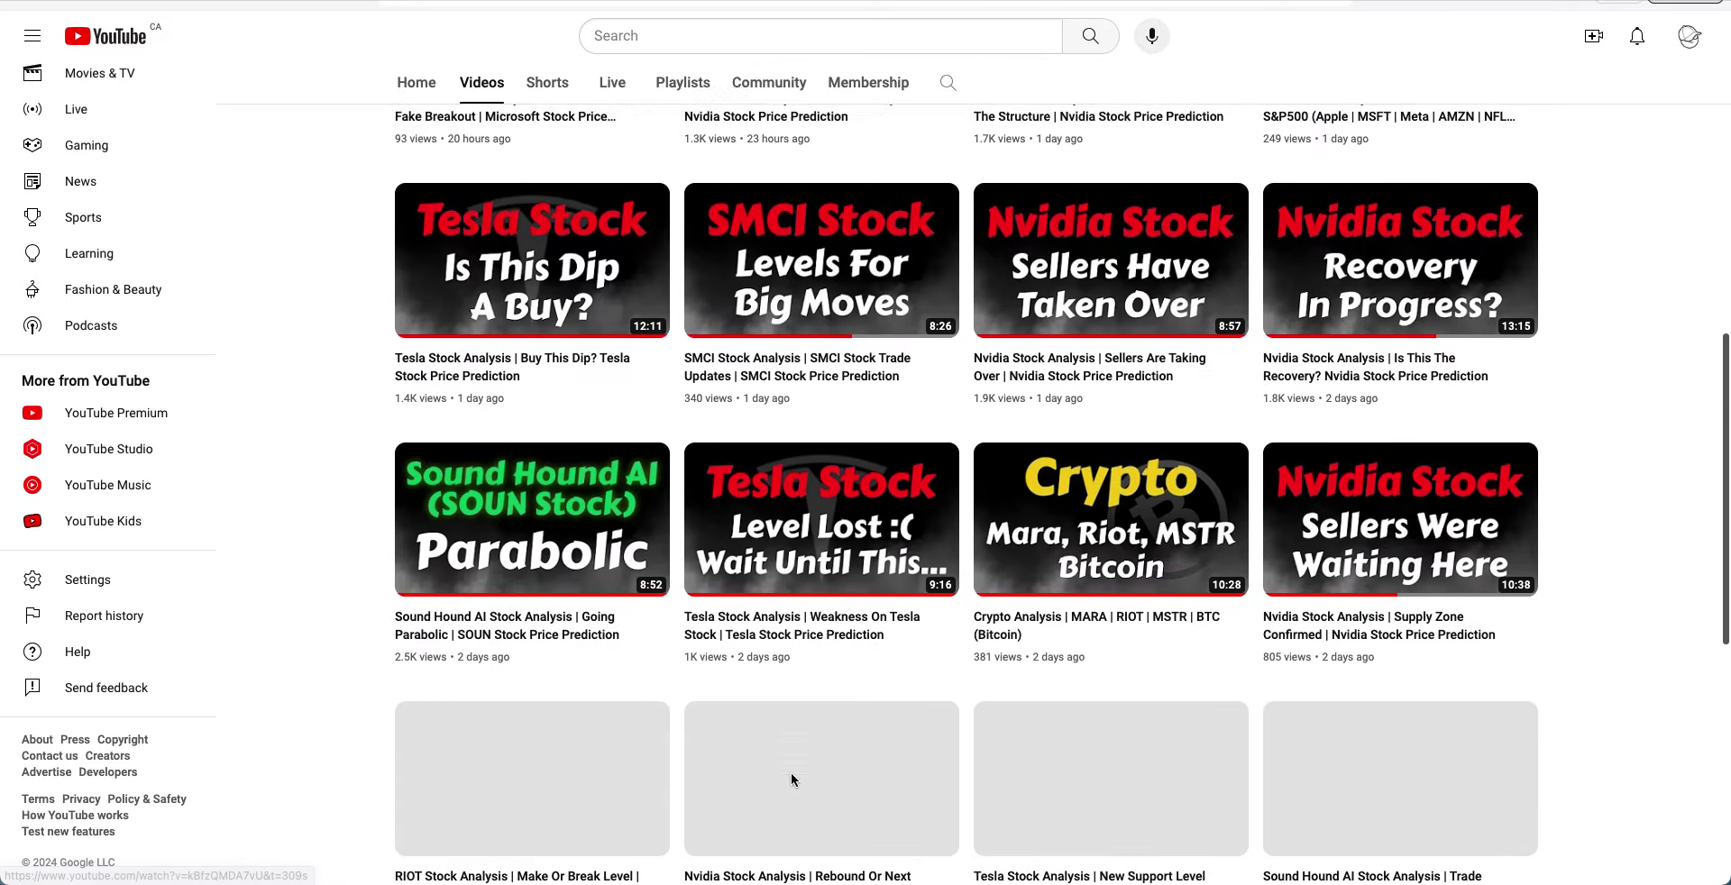
scroll(793, 781, "down", 6)
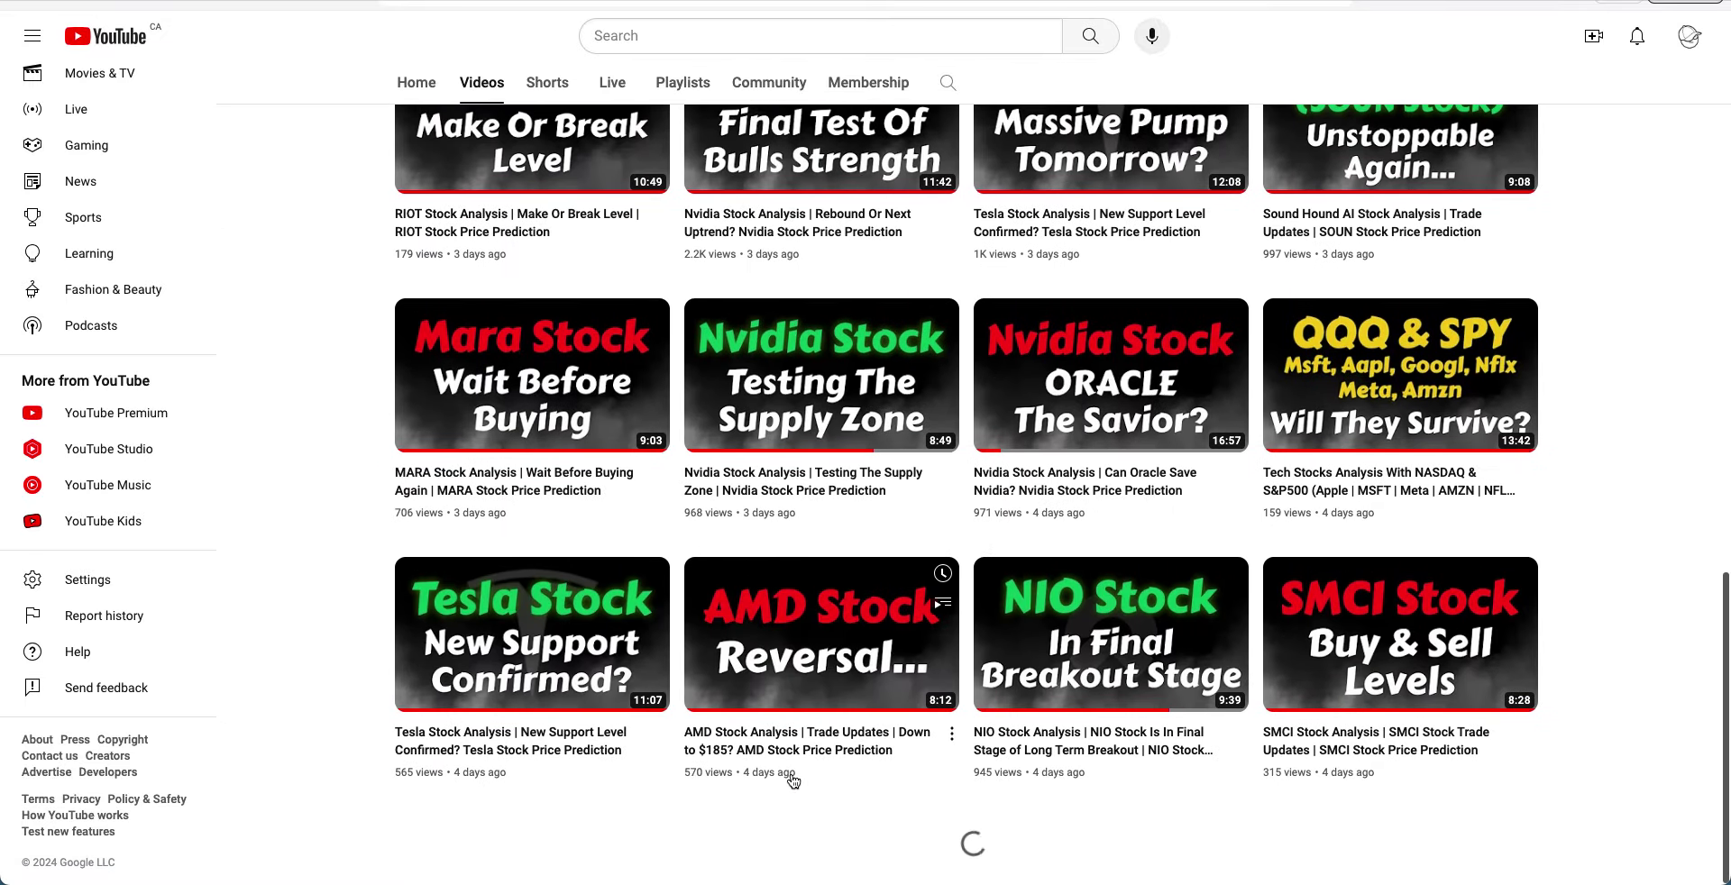
scroll(792, 779, "down", 7)
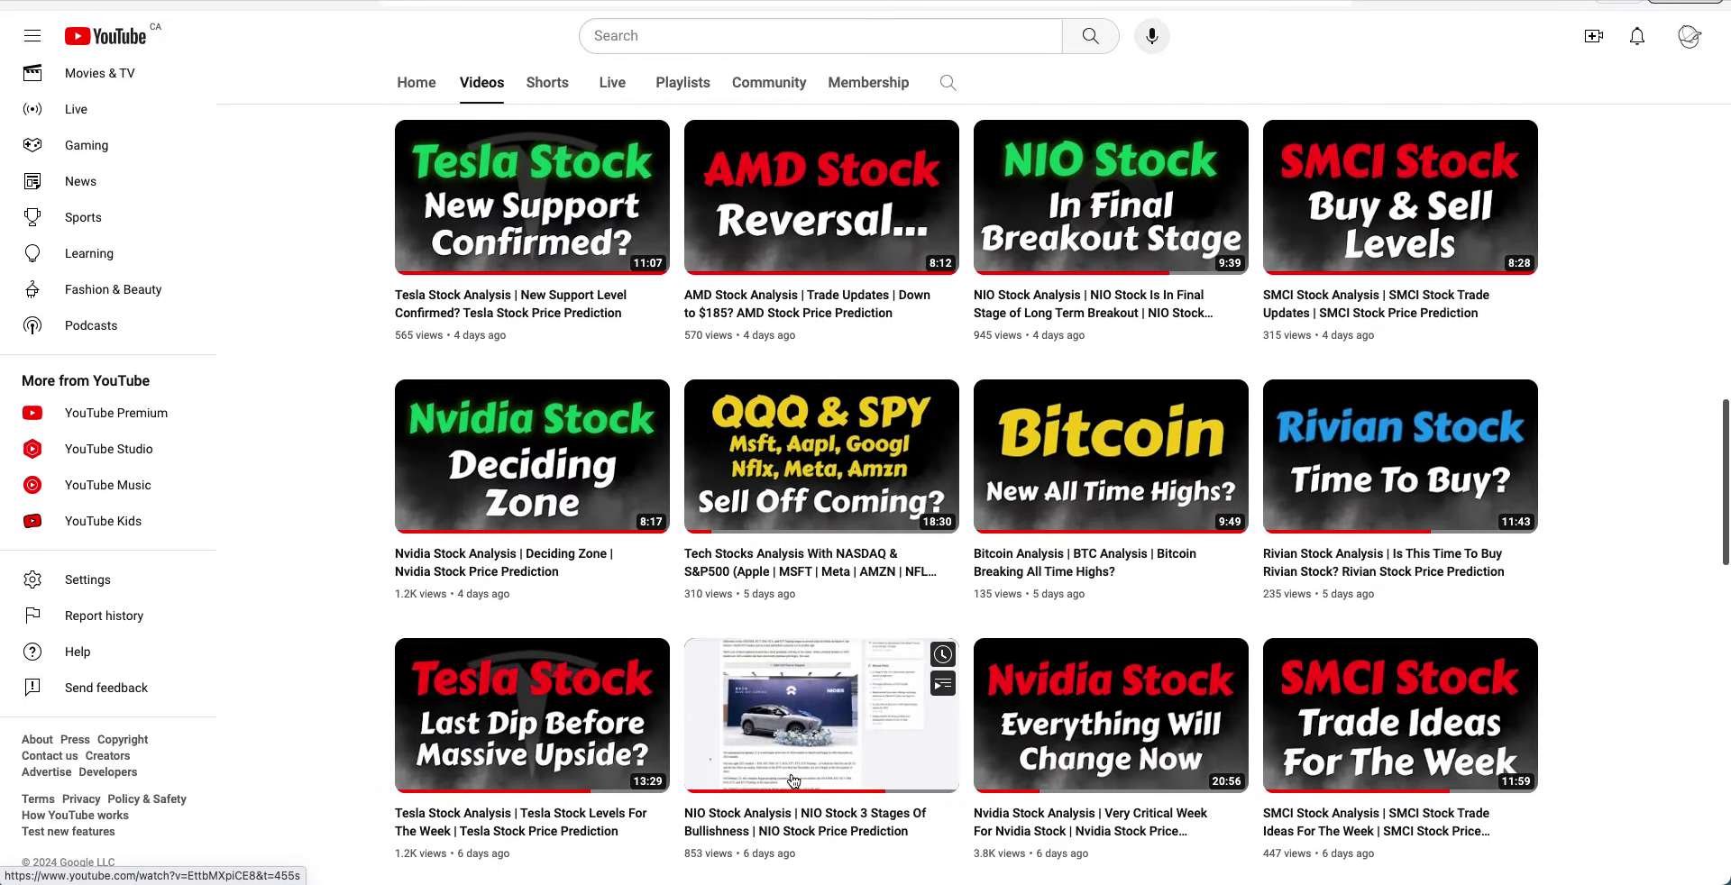
scroll(792, 780, "down", 1)
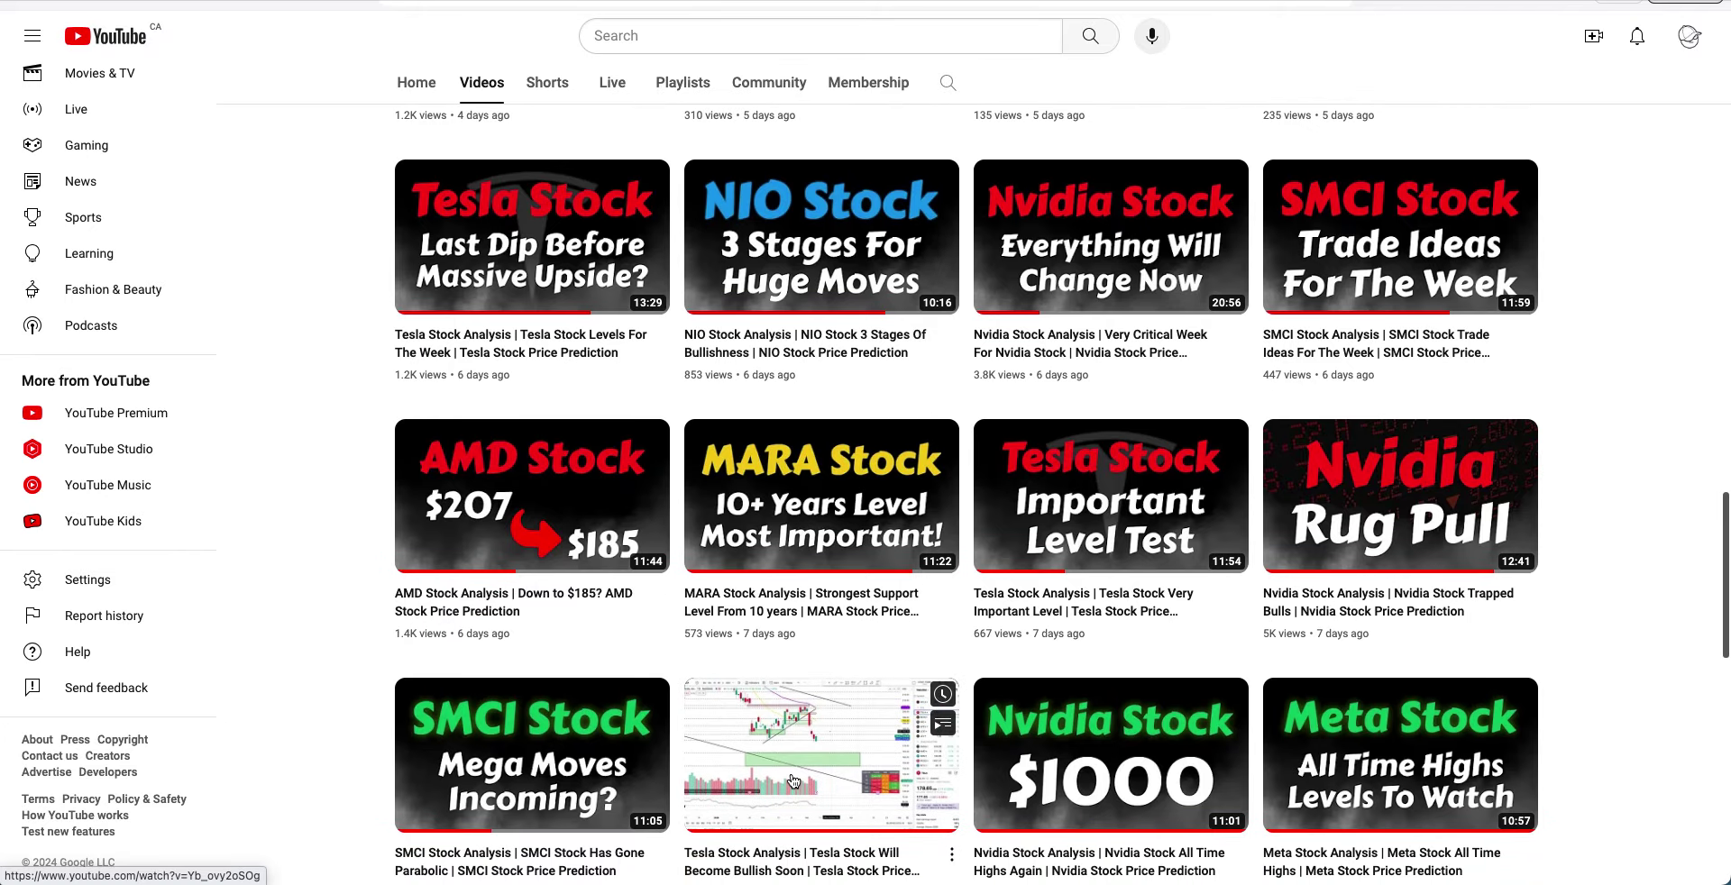
scroll(375, 660, "down", 1)
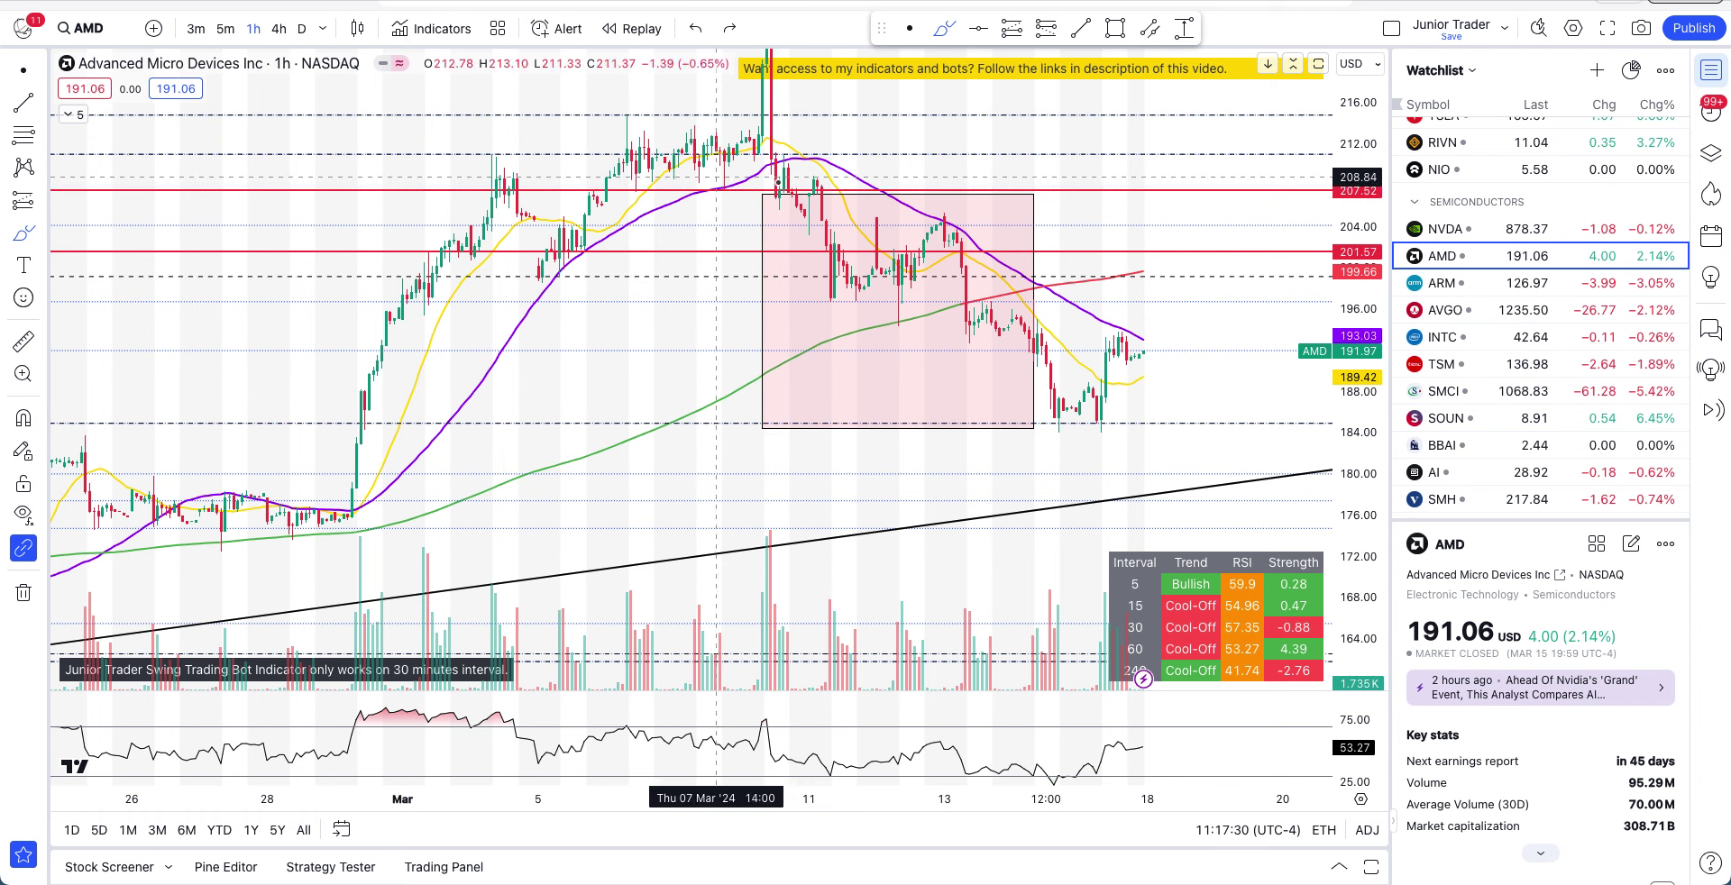
- Brush freehand marks at the start of the drop near 207.52 and at the recent low near 185, and undo them
mouse_move(802, 172)
left_mouse_down()
mouse_move(733, 204)
mouse_move(766, 168)
left_mouse_up()
key("ctrl+z")
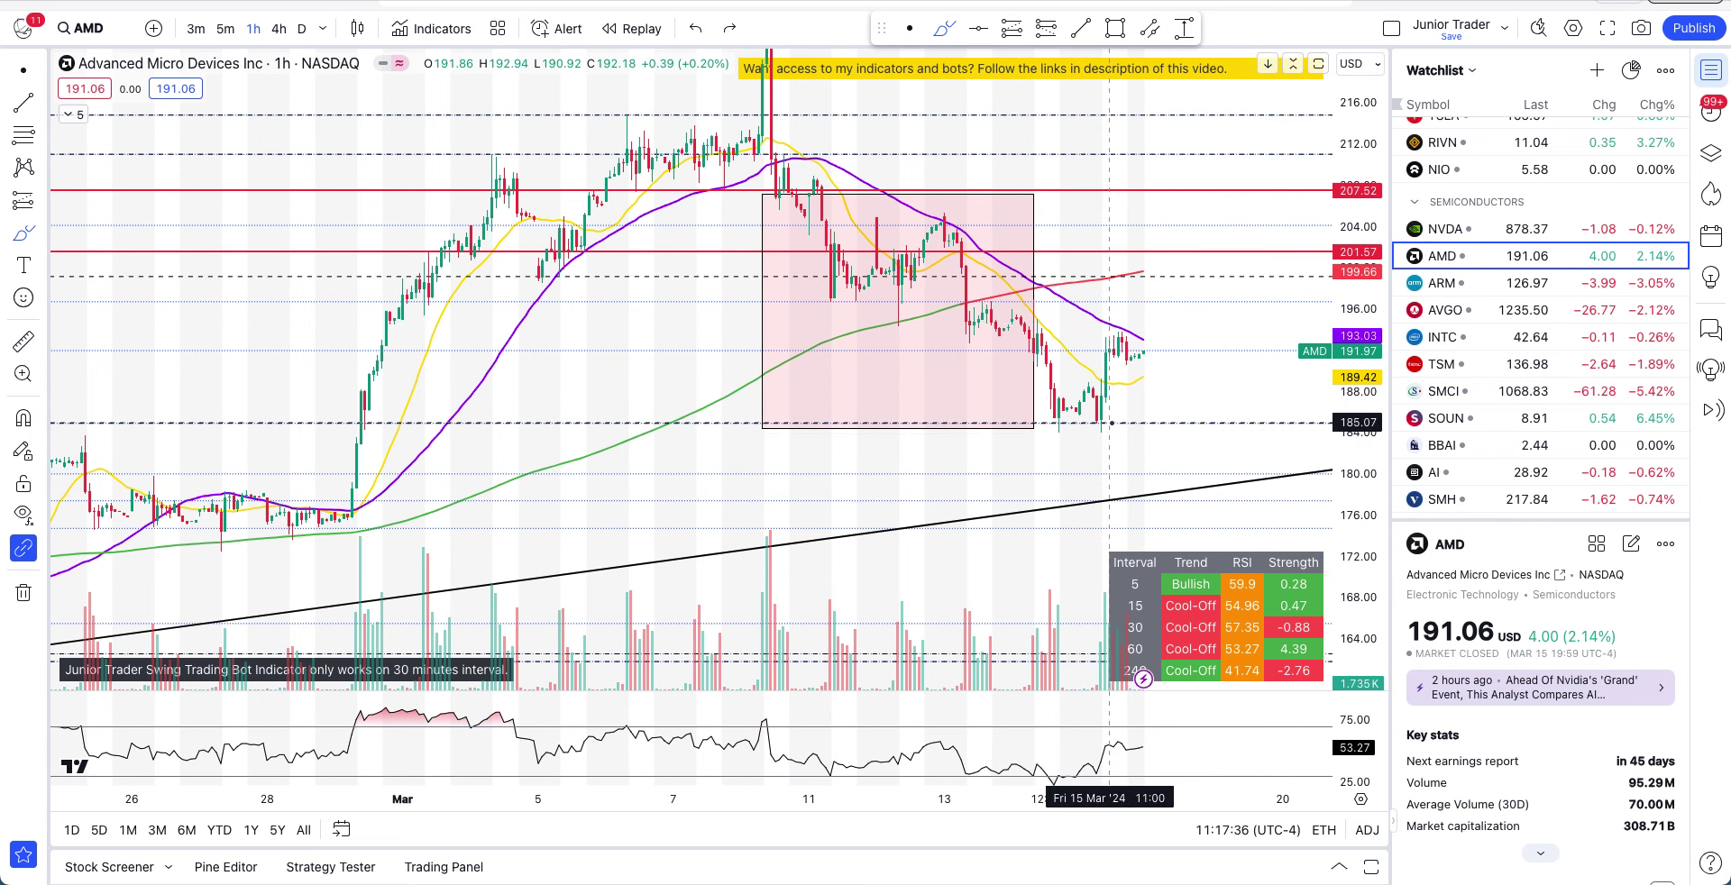
mouse_move(1110, 421)
left_mouse_down()
mouse_move(997, 405)
mouse_move(1201, 451)
mouse_move(946, 431)
mouse_move(1113, 410)
mouse_move(1152, 367)
mouse_move(1141, 375)
left_mouse_up()
key("ctrl+z")
key("ctrl+z")
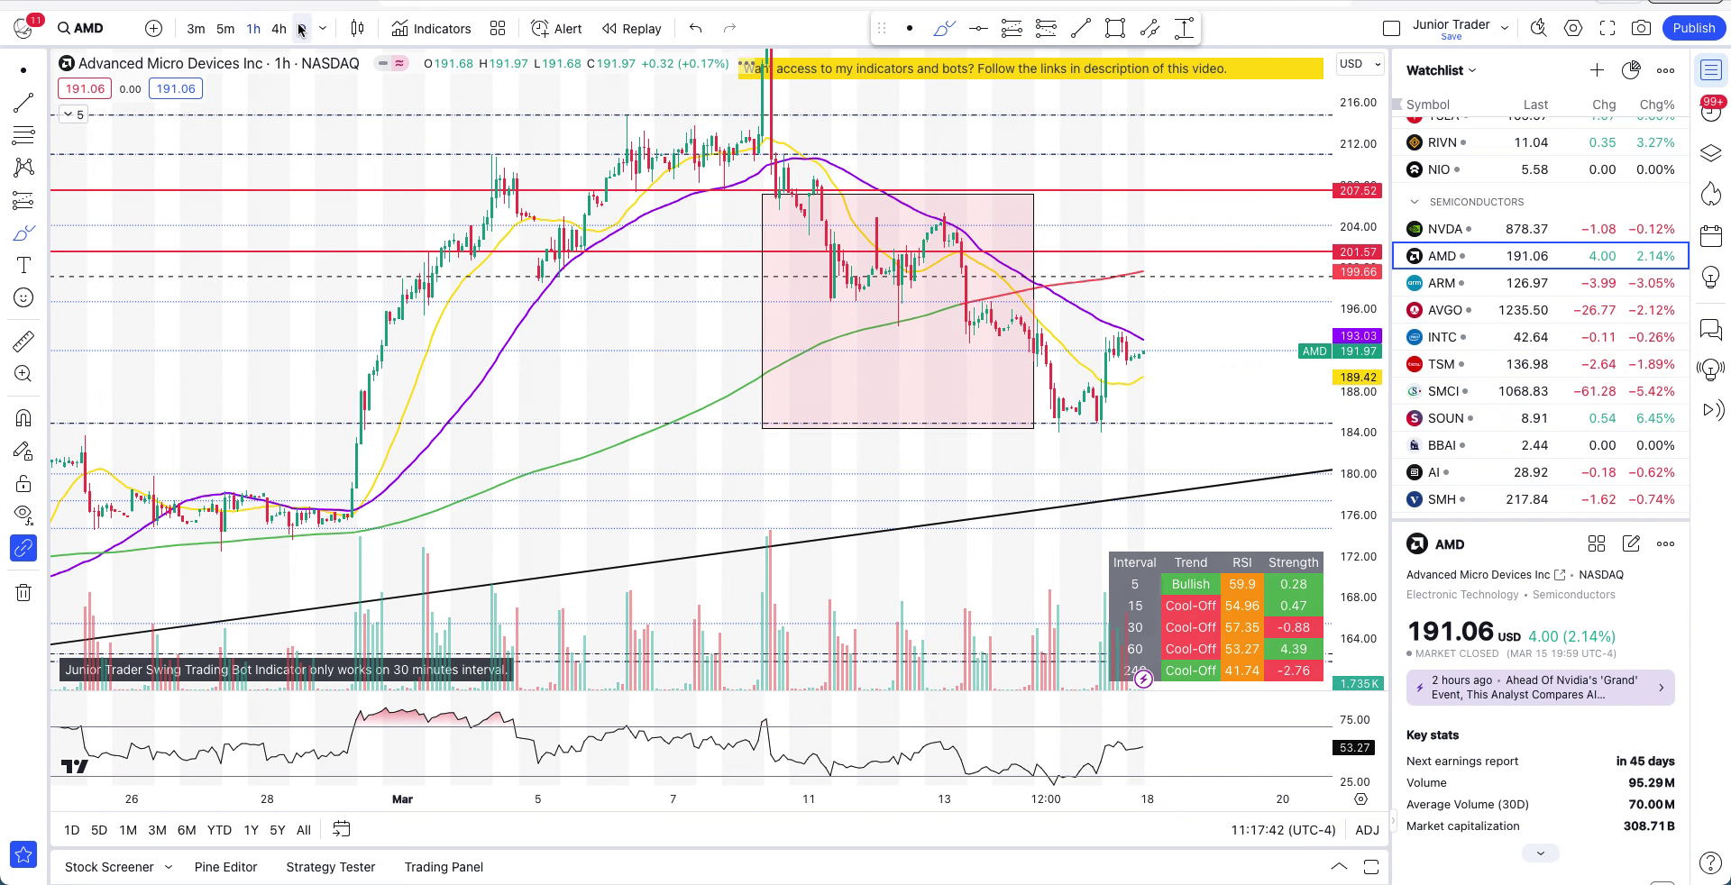
- Return the AMD chart to the daily interval and delete the shaded rectangle over the March pullback
left_click(301, 28)
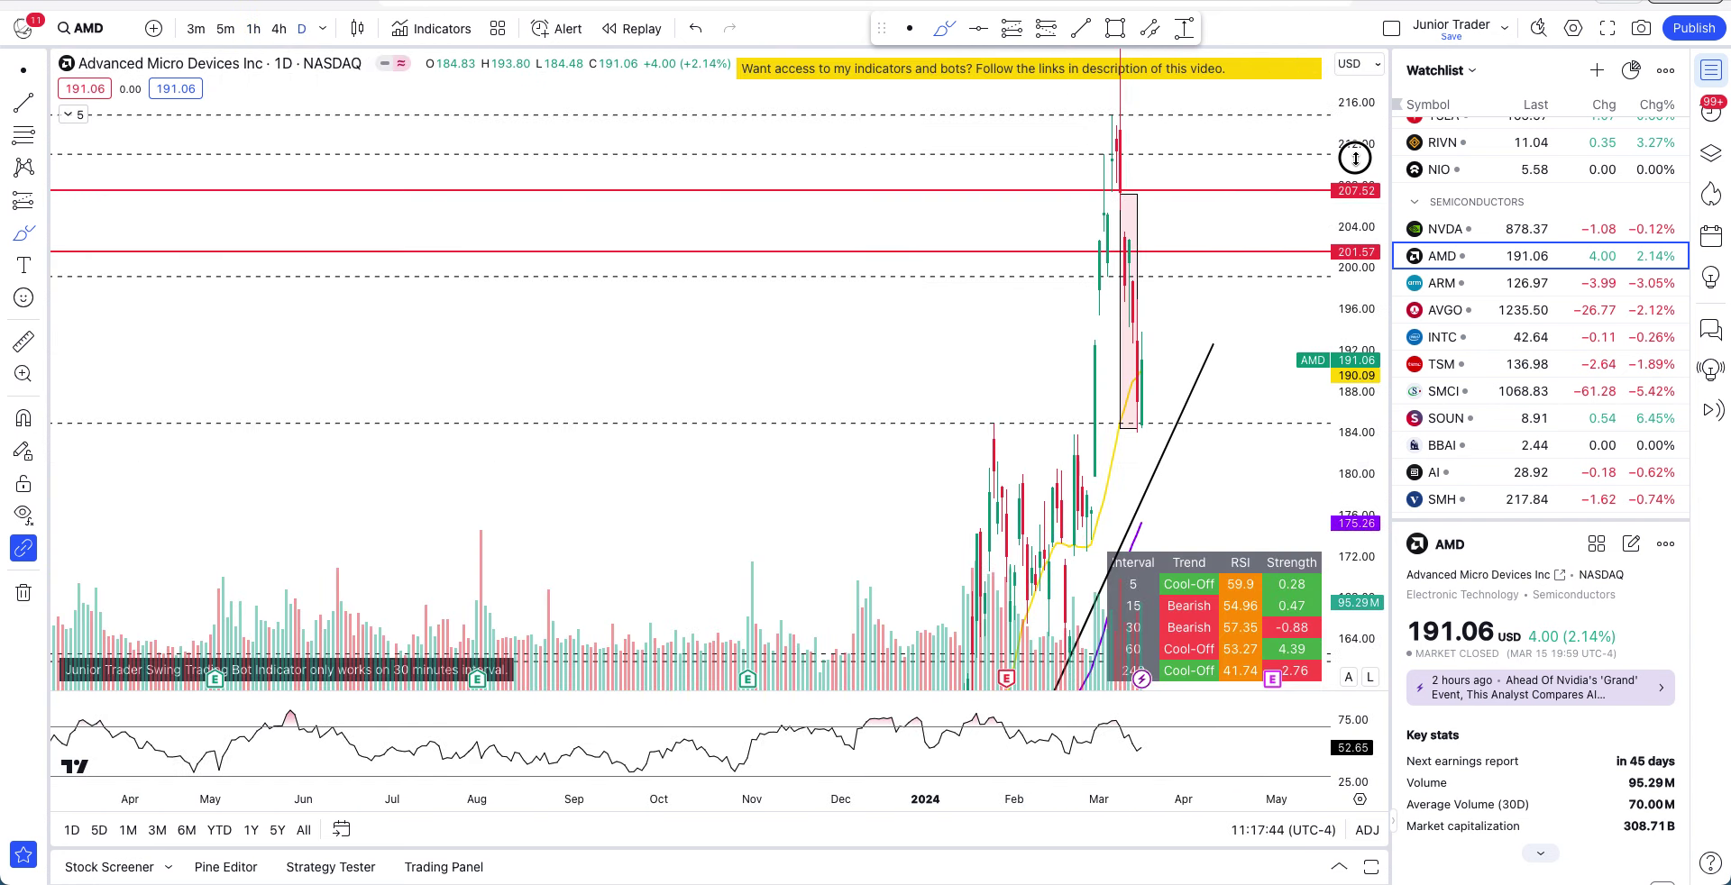
scroll(1047, 389, "up", 5)
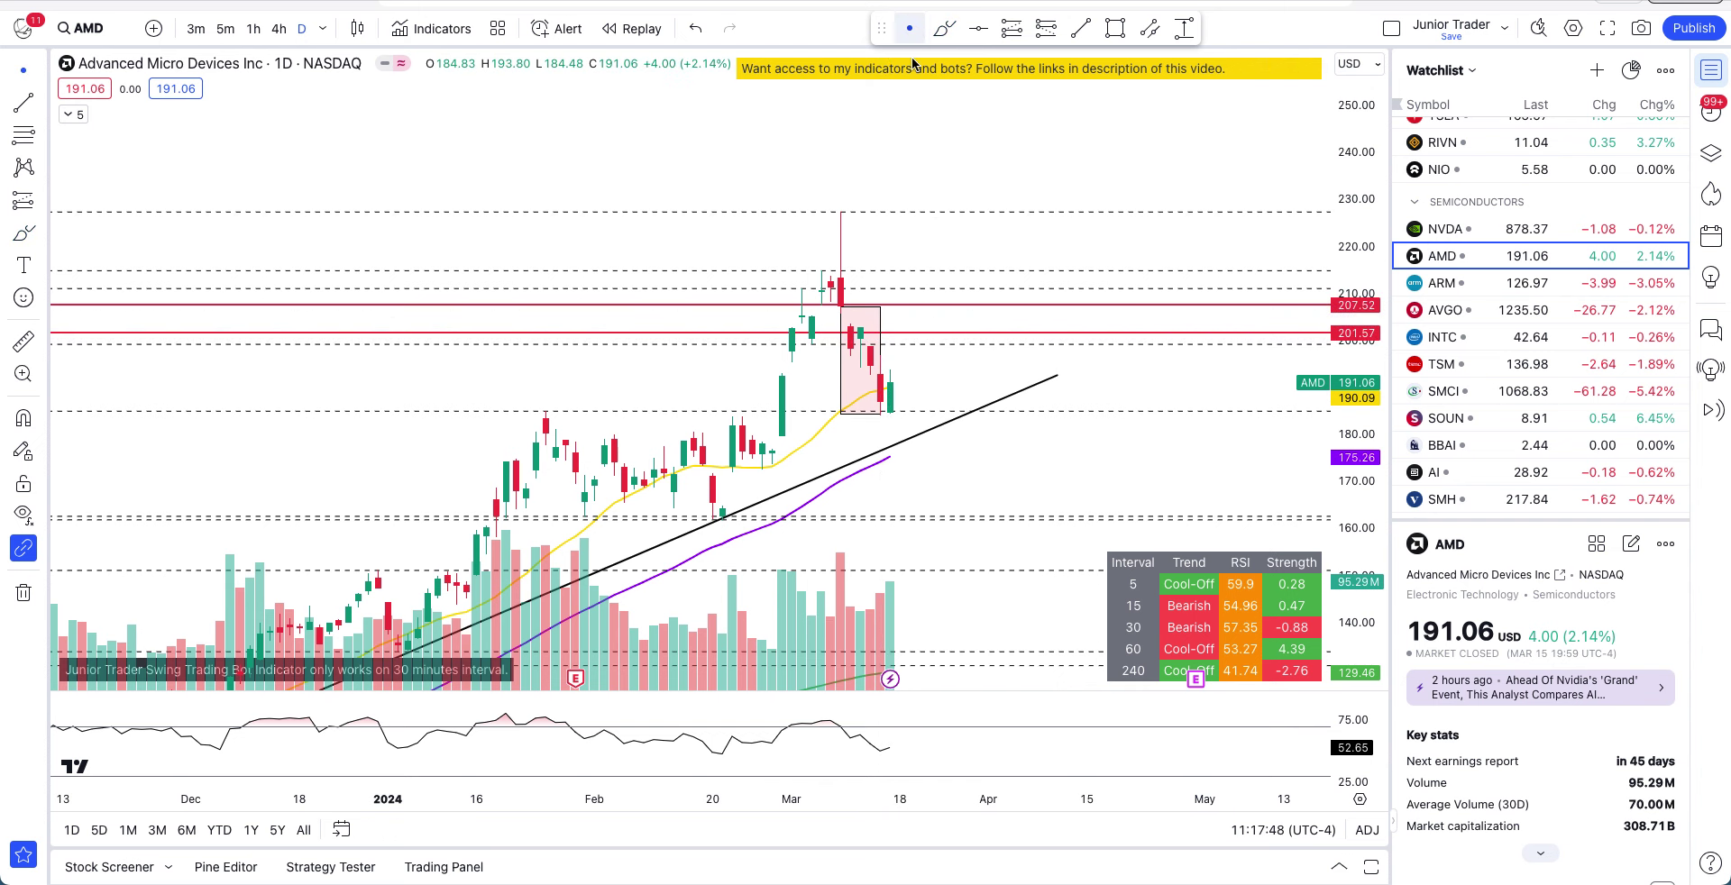
left_click(881, 317)
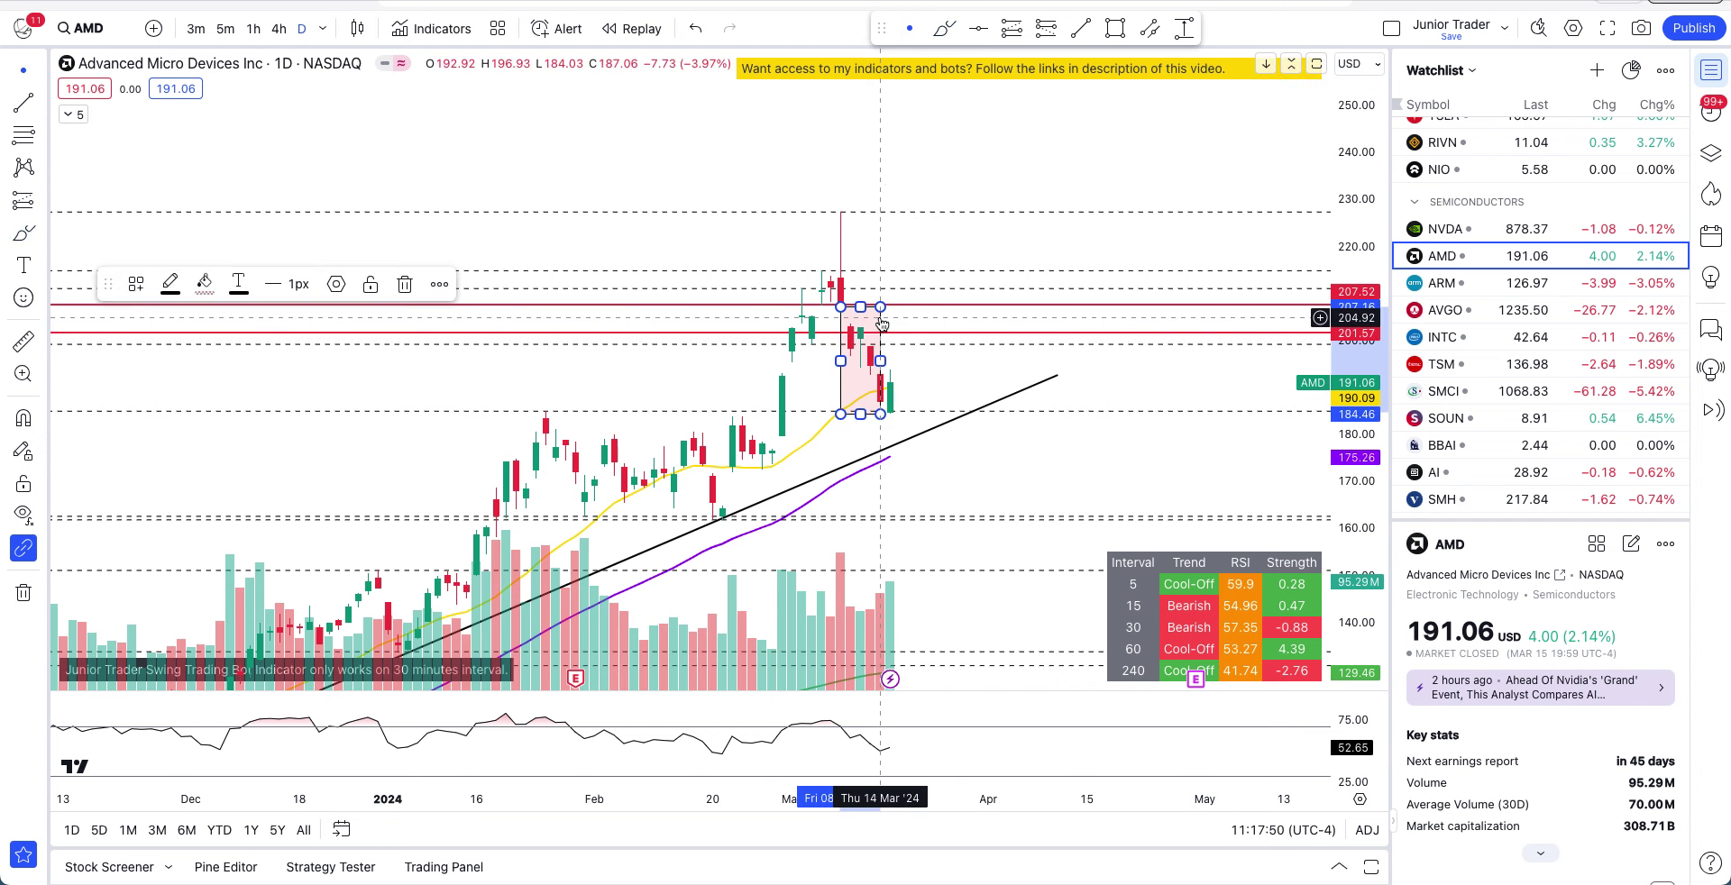
key("Delete")
scroll(881, 317, "up", 3)
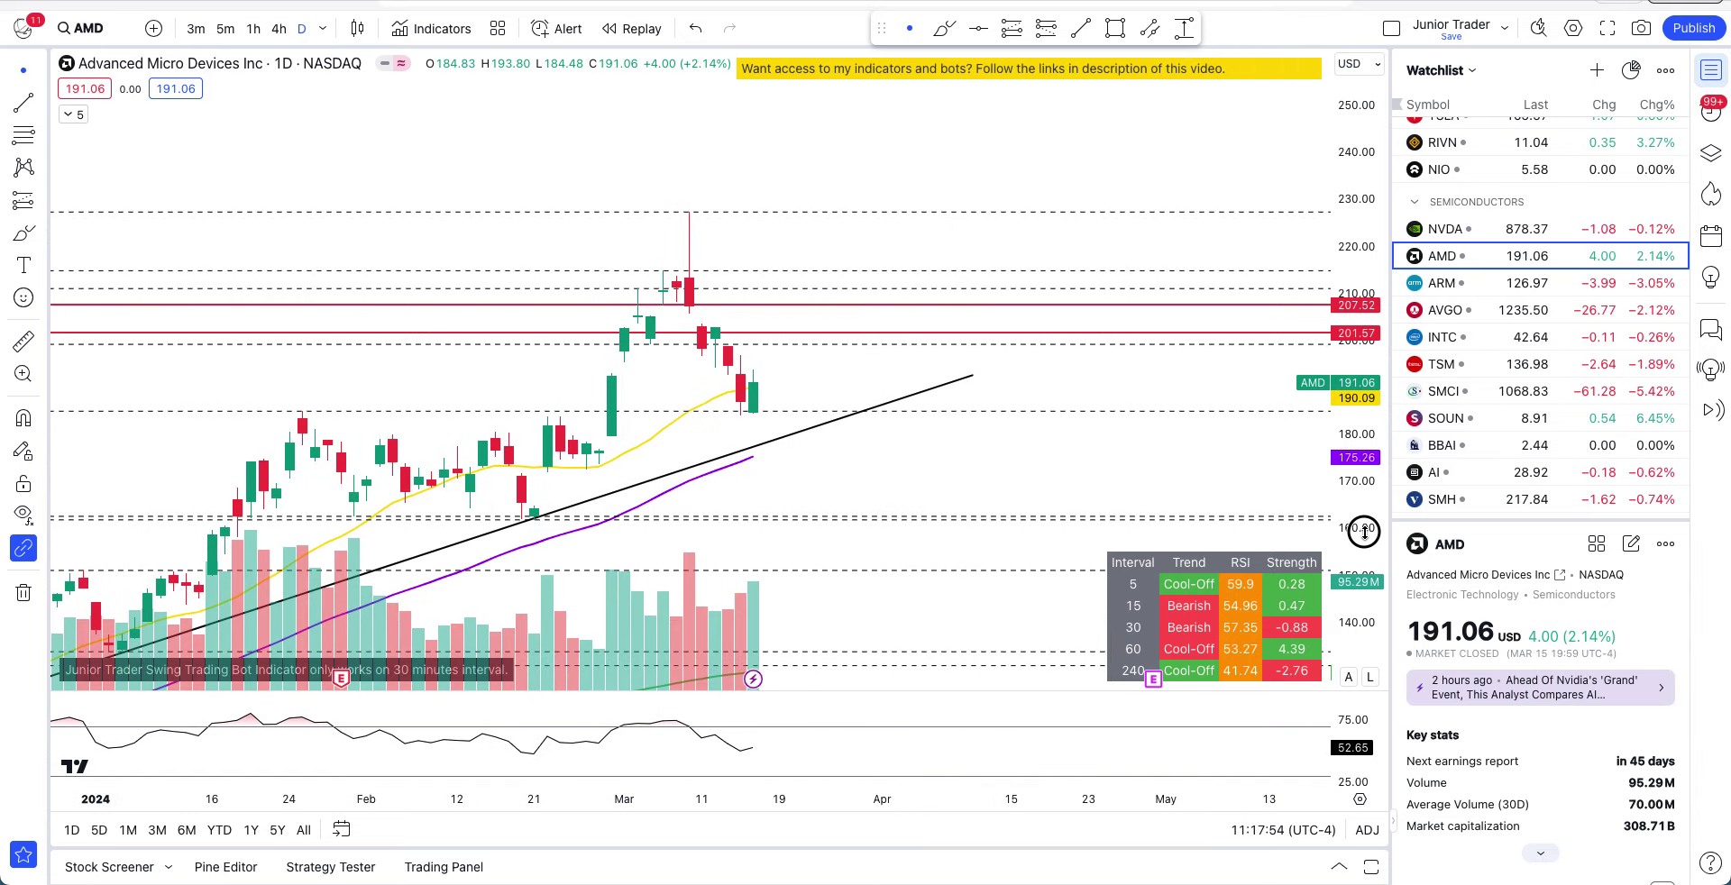
- Circle the latest daily candles around the 185 level with the Brush tool and delete the stroke
left_click_drag(1364, 532, 1362, 477)
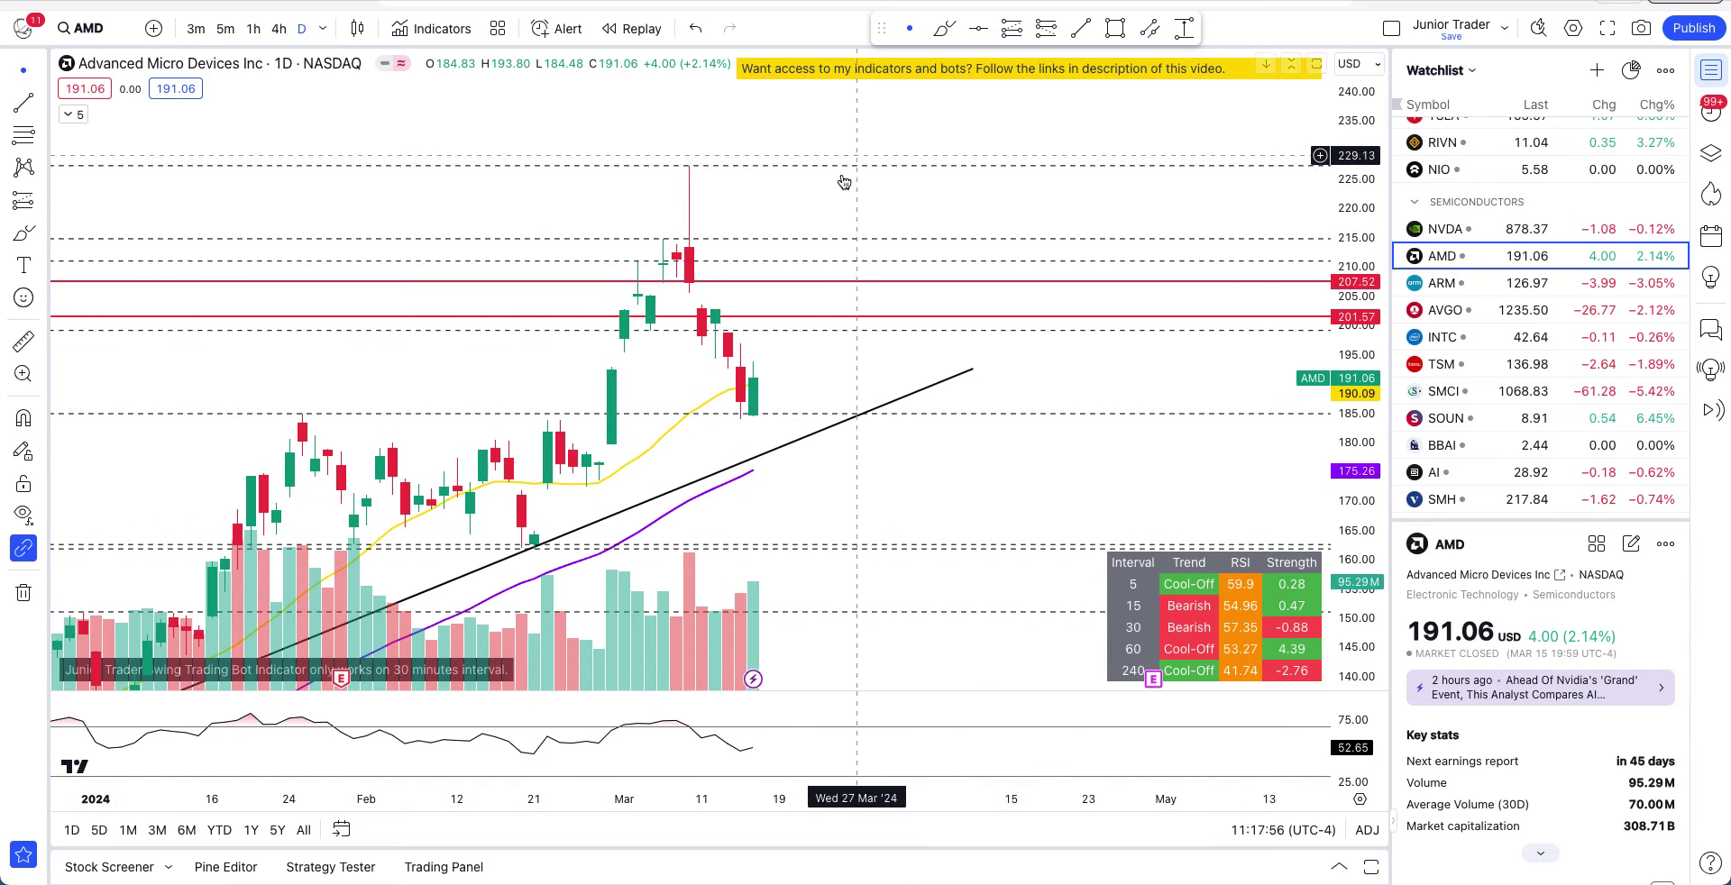
left_click_drag(815, 193, 981, 146)
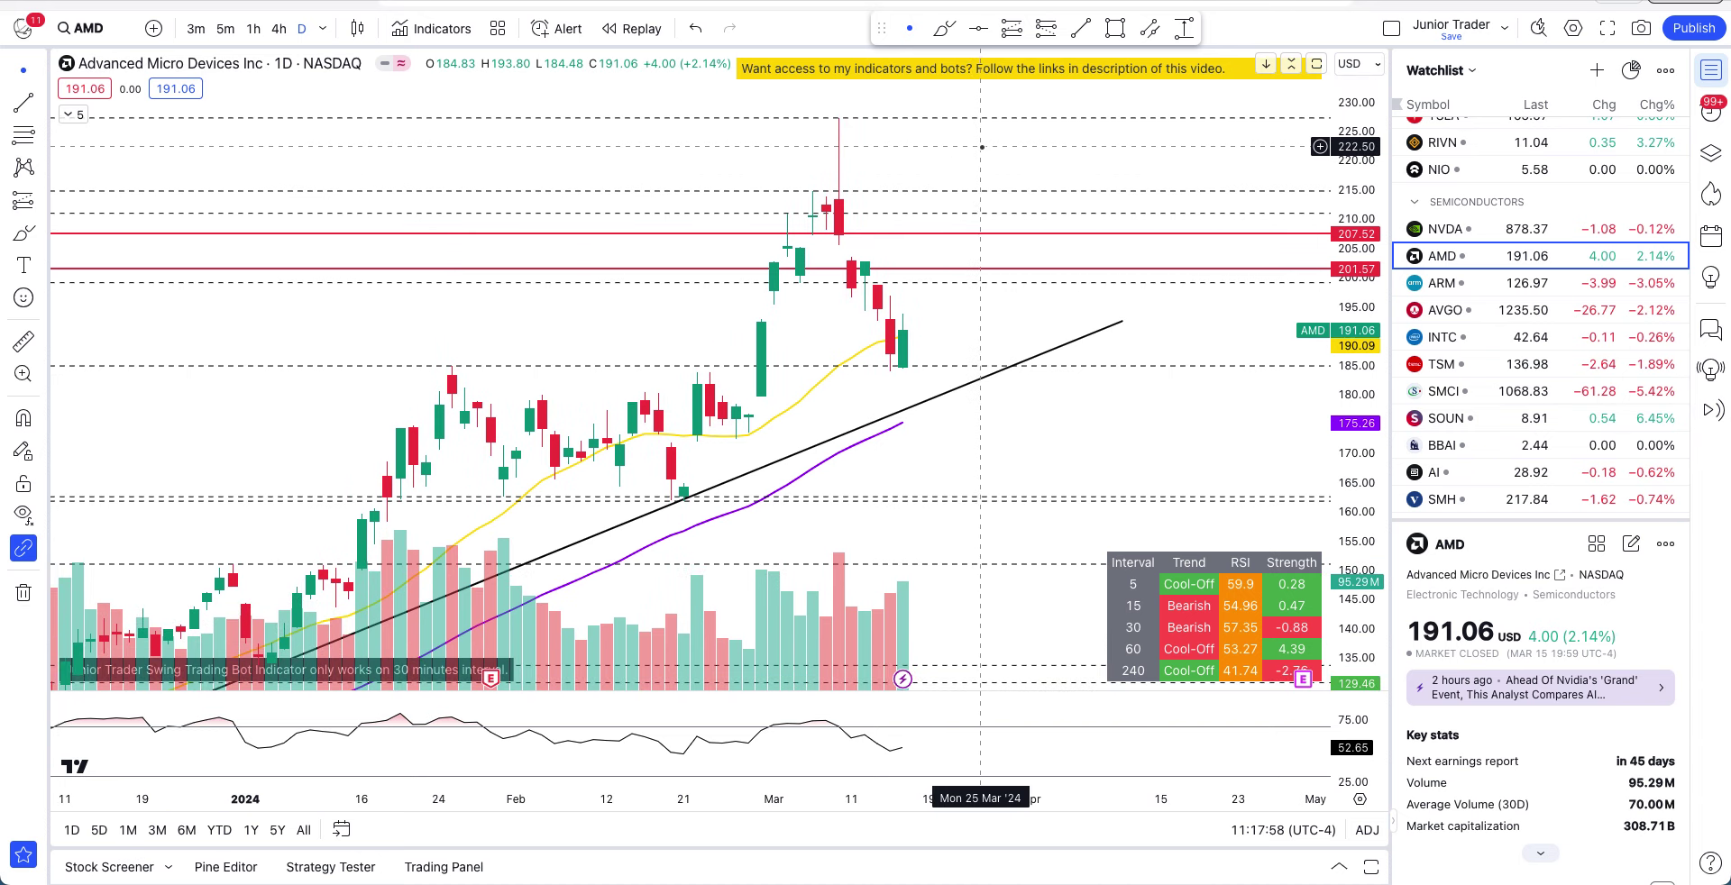
left_click(944, 28)
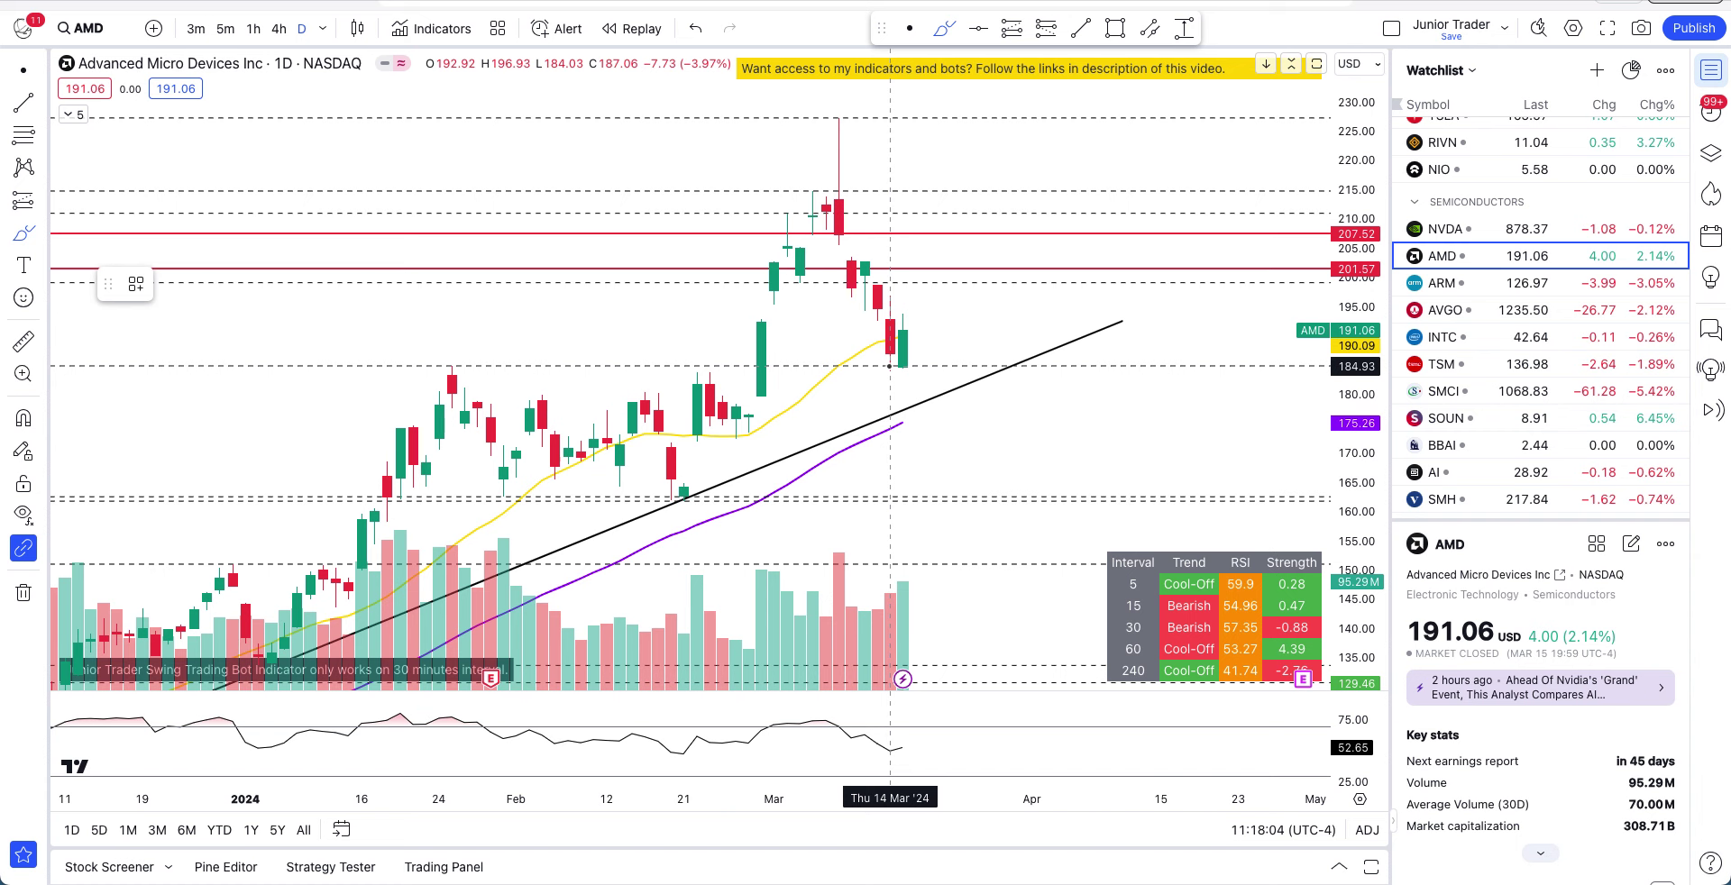
mouse_move(924, 292)
left_mouse_down()
mouse_move(861, 340)
mouse_move(916, 256)
left_mouse_up()
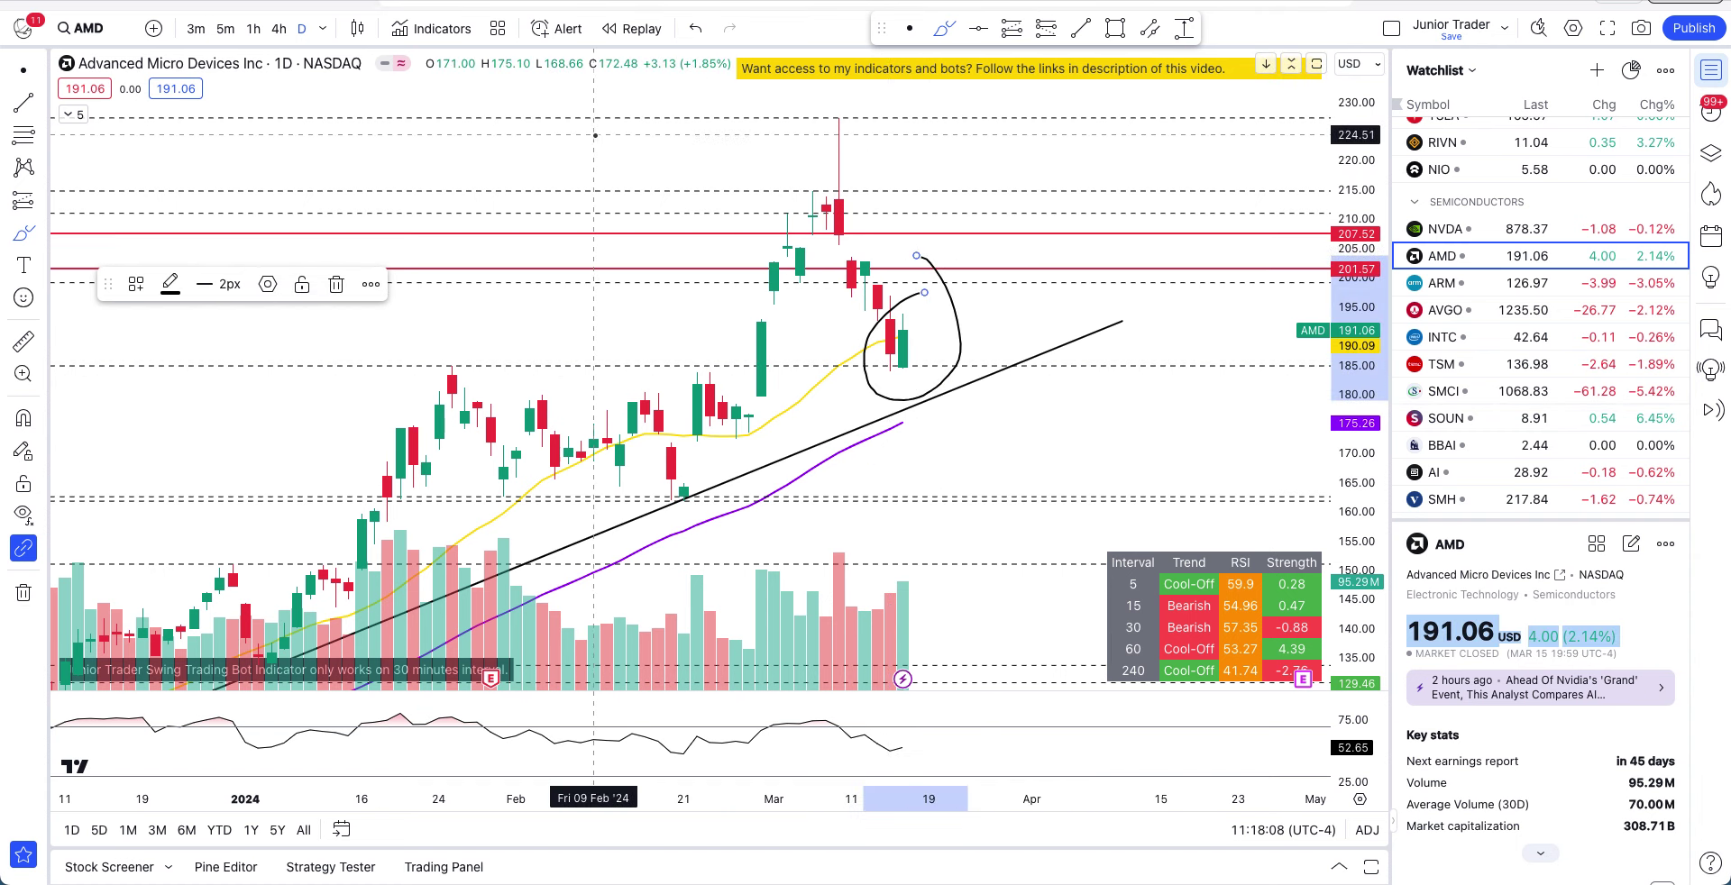
key("Delete")
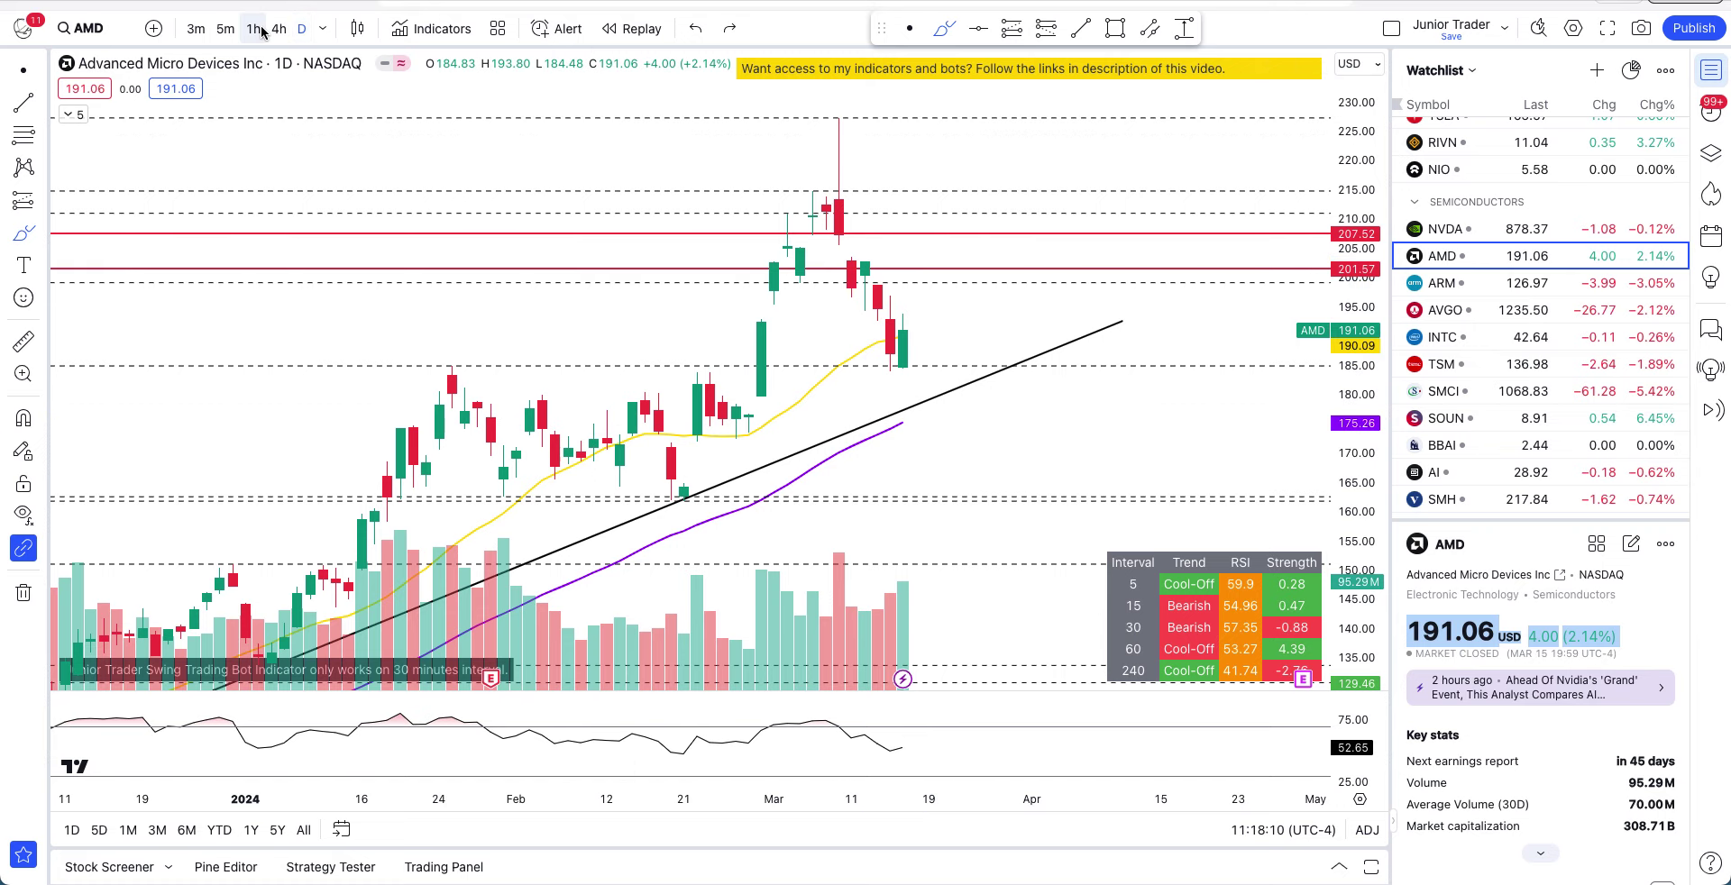
- Switch the AMD chart to the hourly interval, brush a stroke over the decline since 13 March, and undo it
left_click(260, 30)
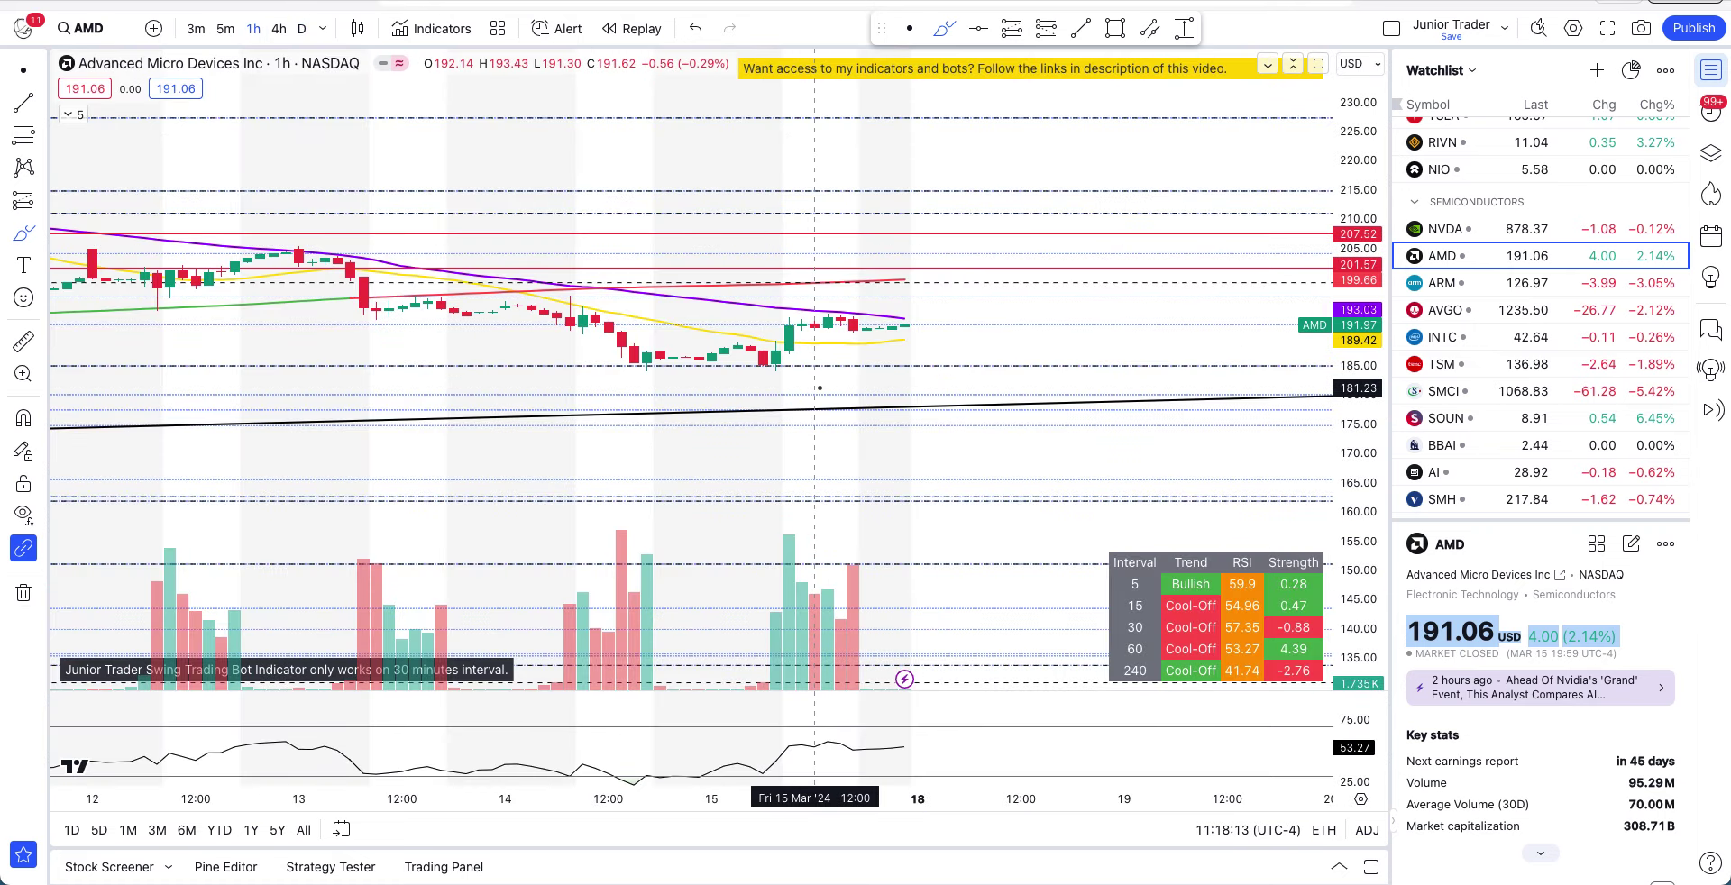
left_click_drag(1358, 560, 1353, 432)
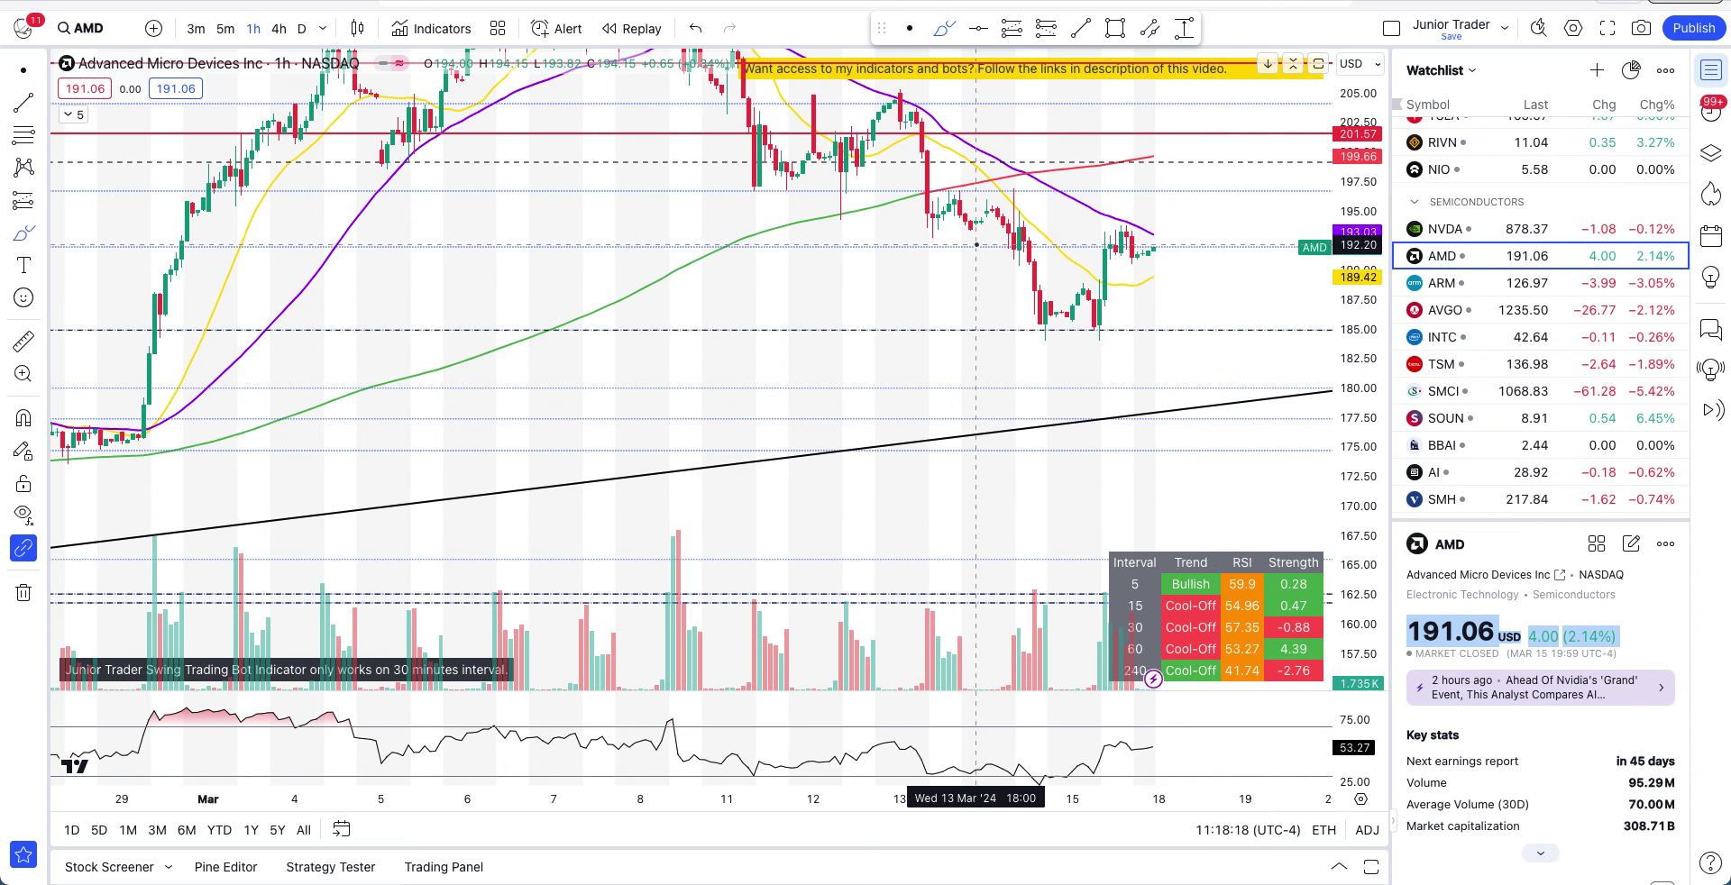
mouse_move(977, 234)
left_mouse_down()
mouse_move(927, 232)
mouse_move(916, 252)
mouse_move(1179, 255)
mouse_move(1183, 231)
left_mouse_up()
key("ctrl+z")
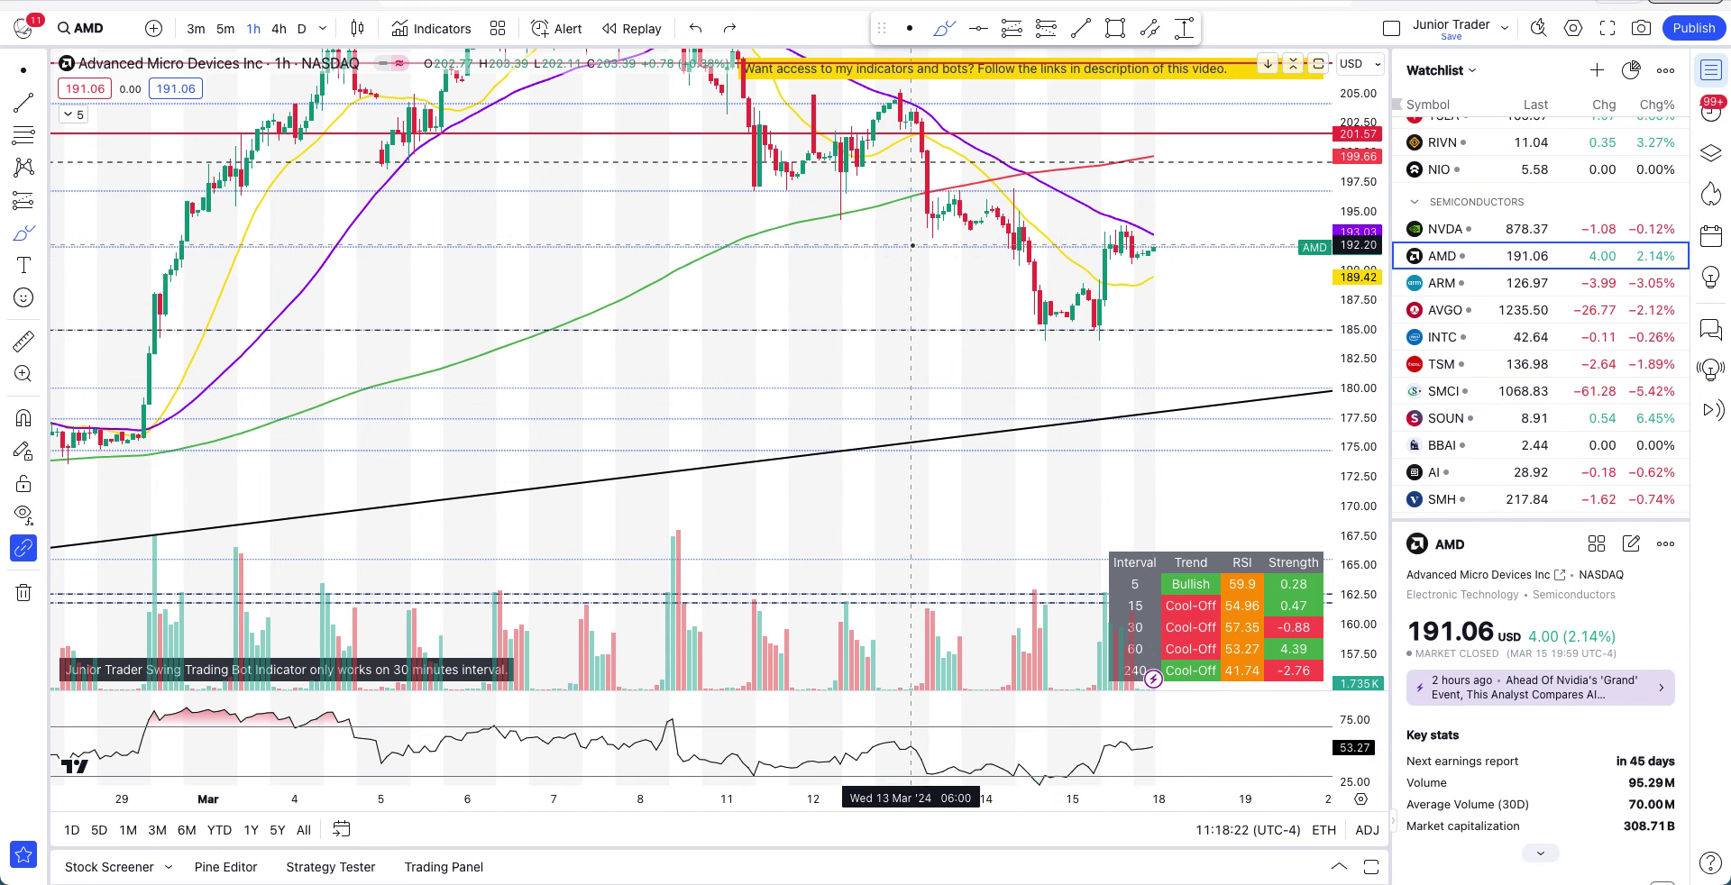
- Examine the hourly price action from 22 February to 18 March against the 207.52 and 201.57 lines
scroll(976, 109, "down", 3)
left_click(910, 28)
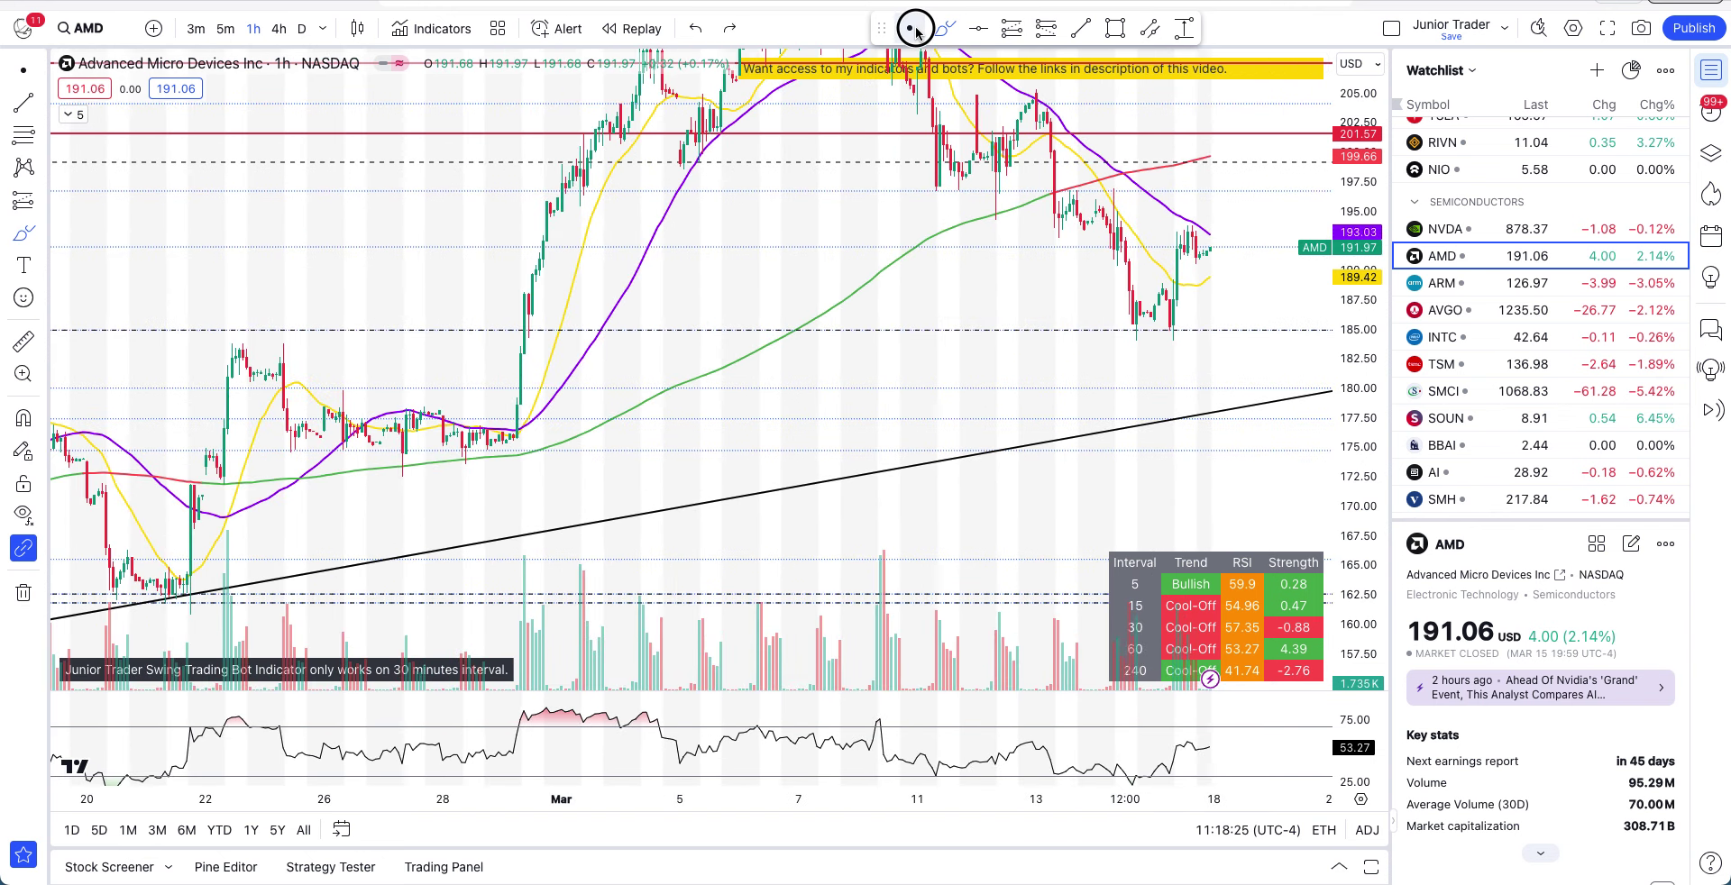
left_click_drag(823, 280, 757, 383)
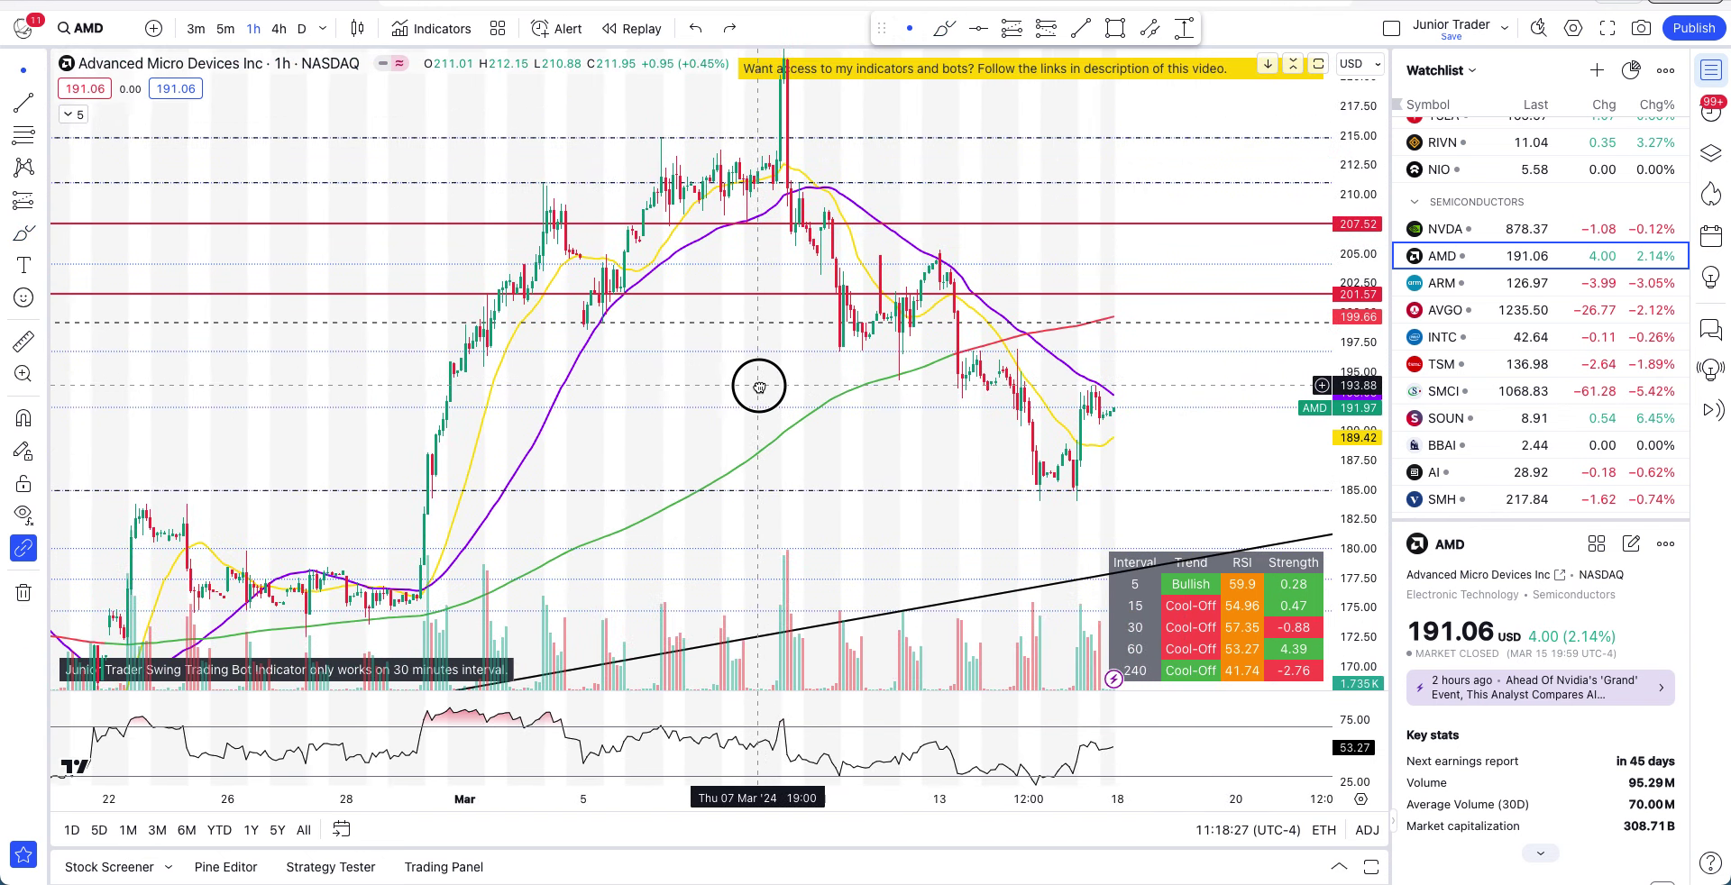
left_click_drag(1361, 193, 1366, 313)
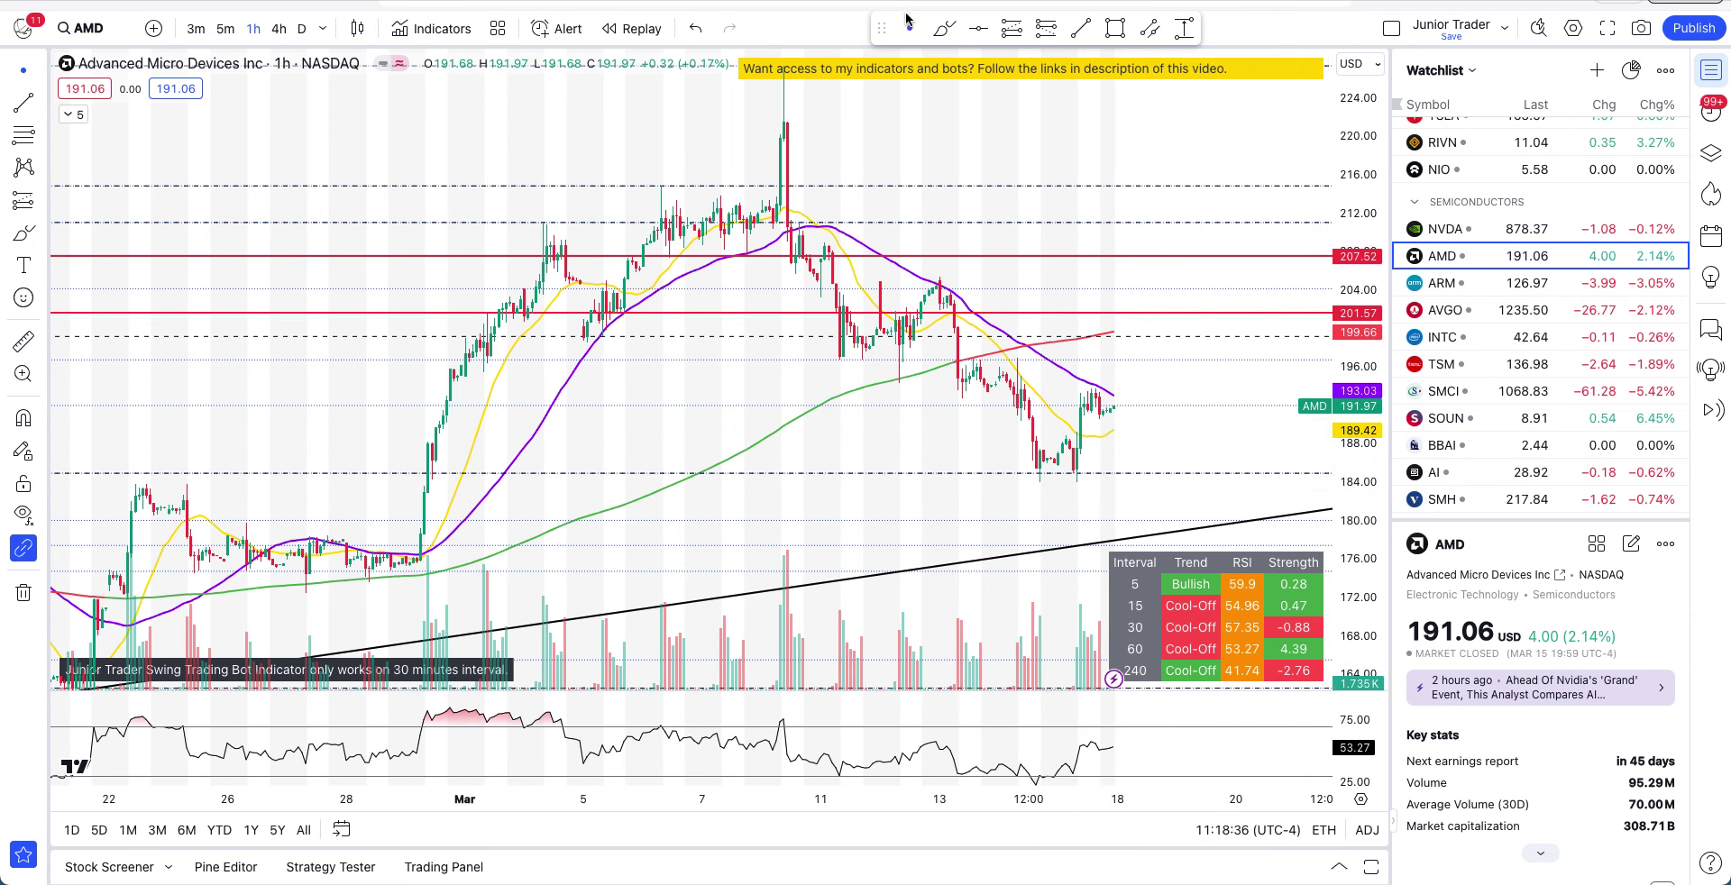
- Return the chart to the daily interval and fit the uptrend from autumn 2023 to March 2024 in view
left_click(304, 28)
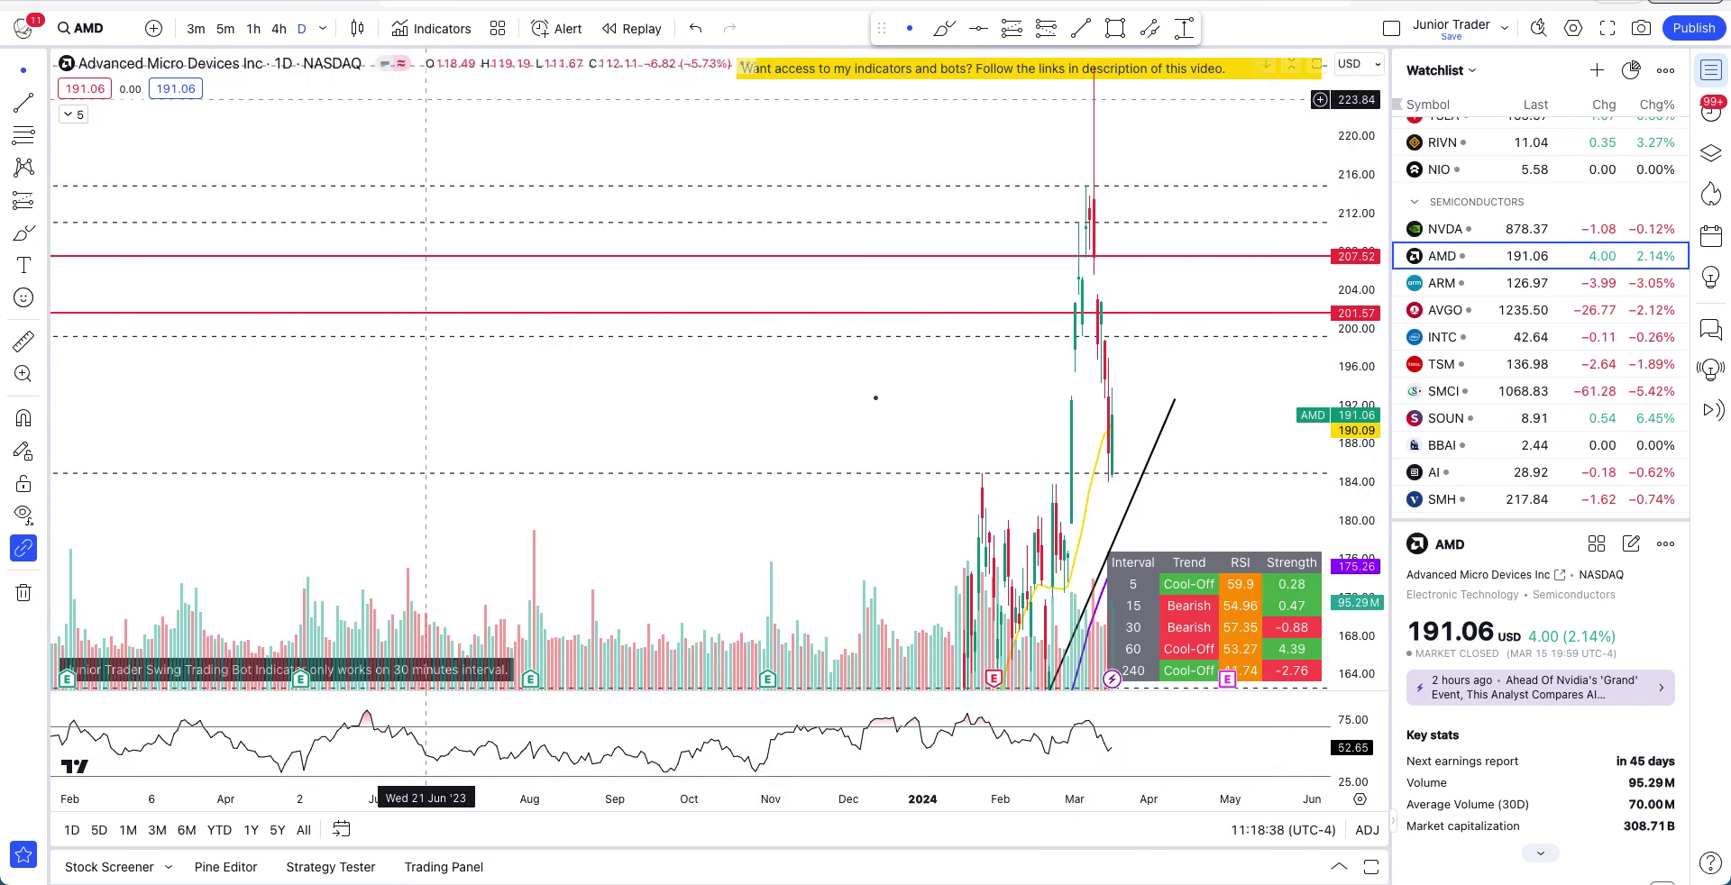
left_click_drag(1352, 160, 1352, 225)
scroll(992, 180, "up", 3)
left_click_drag(823, 243, 771, 88)
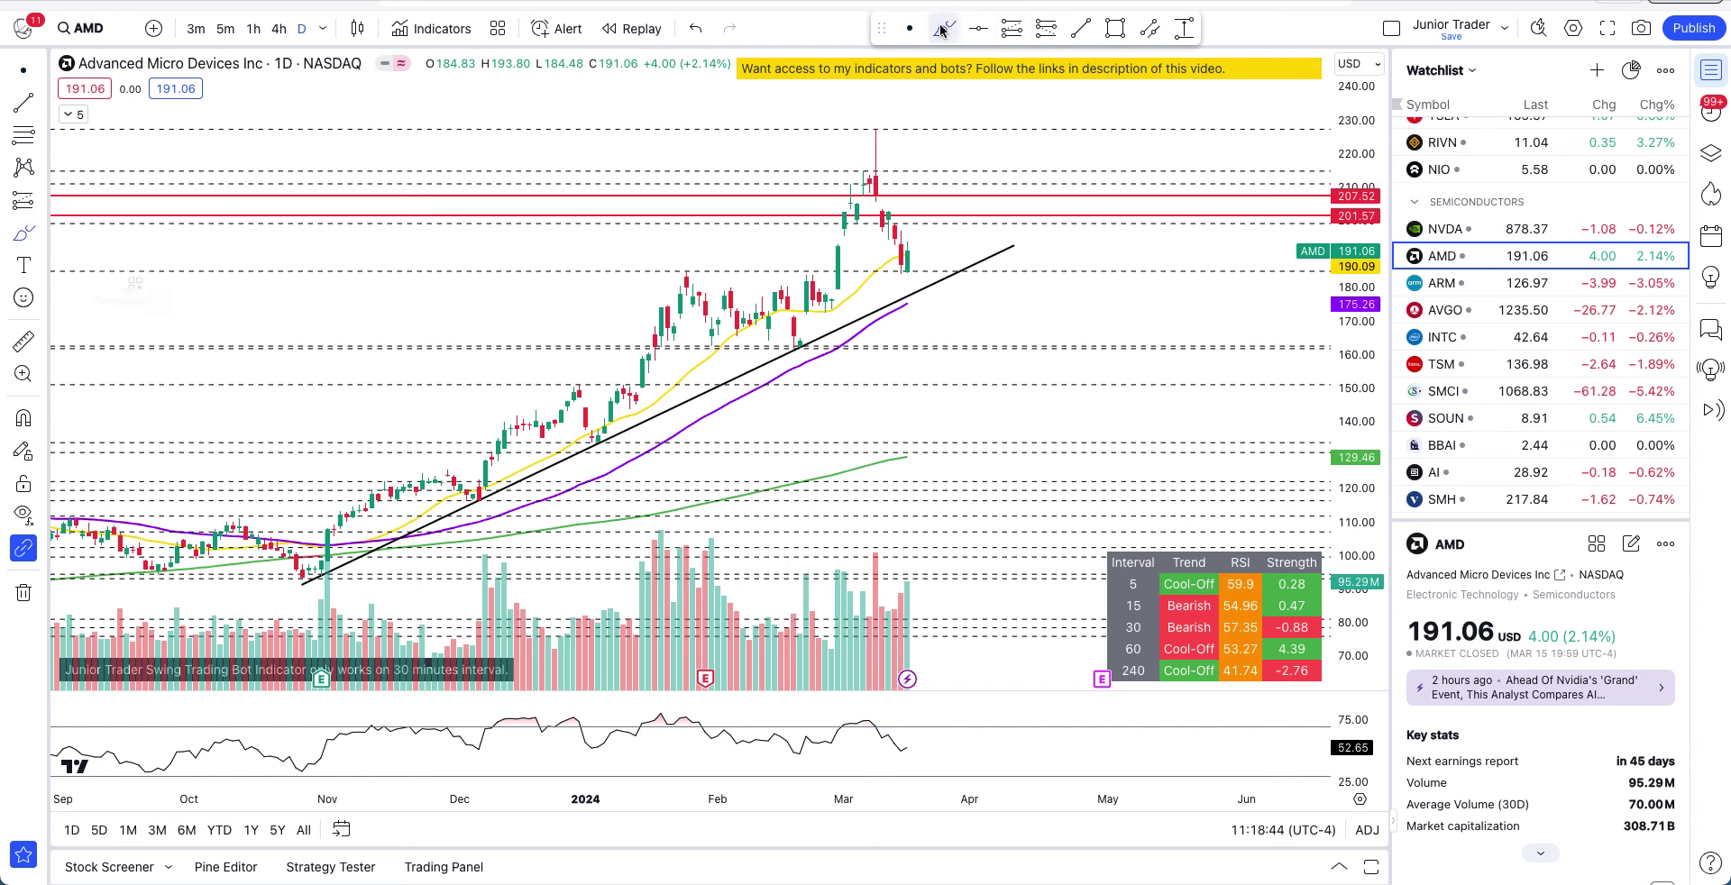
- Brush circles around the four lows along the rising trendline and its point below the latest candle, and undo them all
left_click_drag(311, 564, 335, 565)
mouse_move(423, 505)
left_mouse_down()
mouse_move(473, 474)
mouse_move(441, 527)
left_mouse_up()
mouse_move(577, 442)
left_mouse_down()
mouse_move(642, 421)
mouse_move(577, 444)
left_mouse_up()
left_click_drag(774, 343, 812, 244)
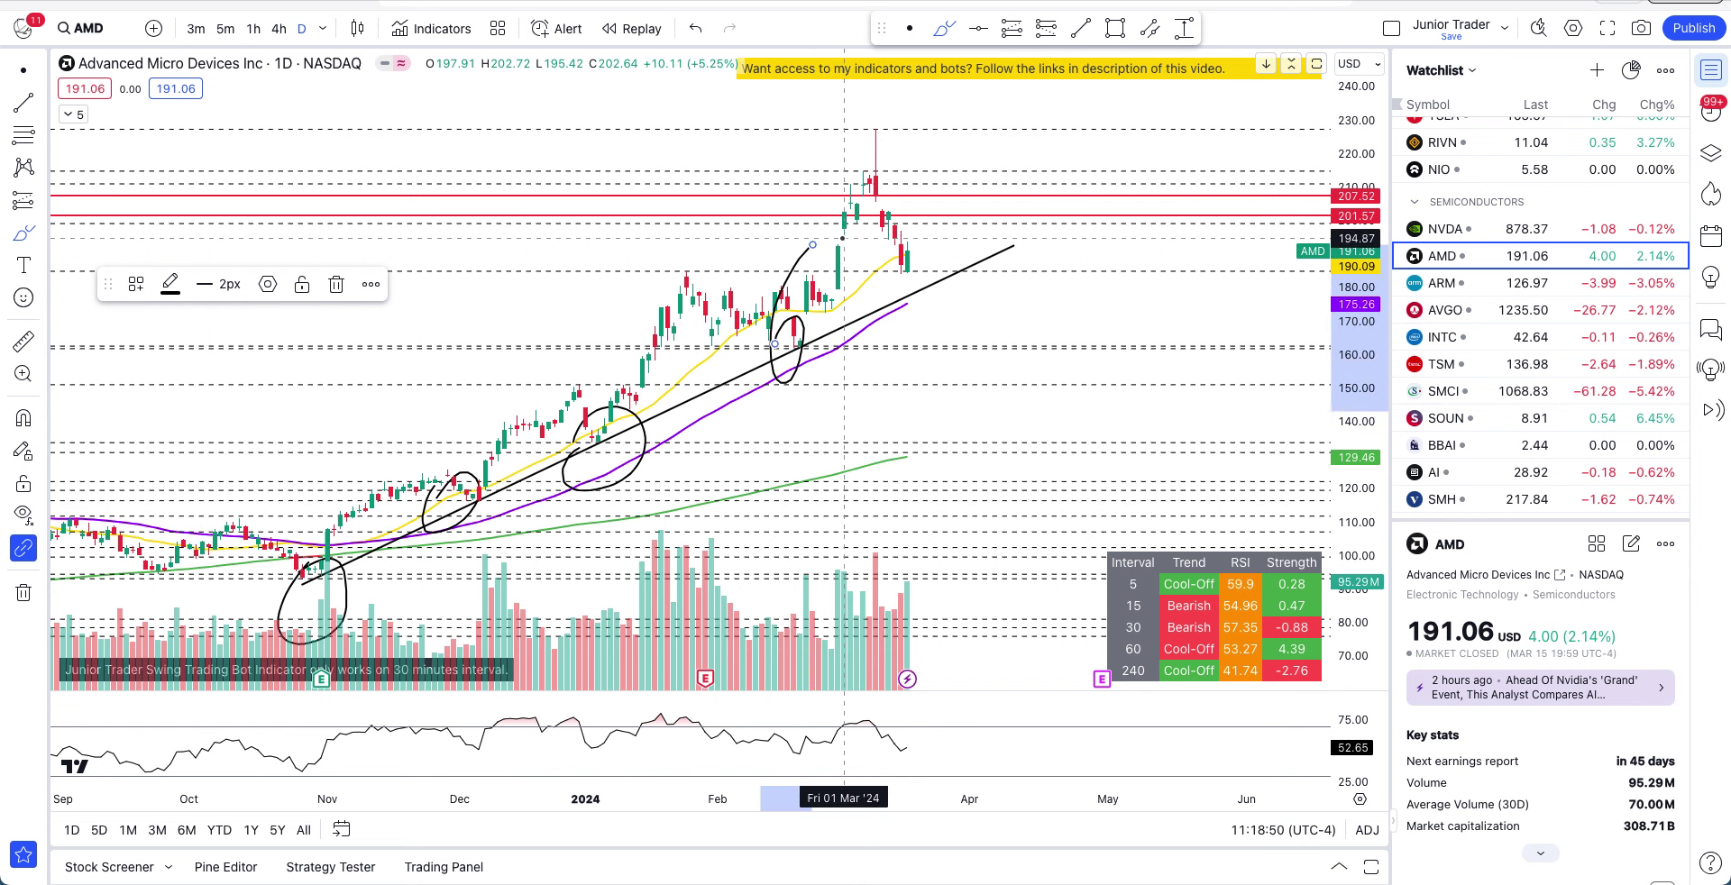
mouse_move(918, 285)
left_mouse_down()
mouse_move(902, 298)
mouse_move(919, 315)
mouse_move(942, 284)
mouse_move(907, 290)
left_mouse_up()
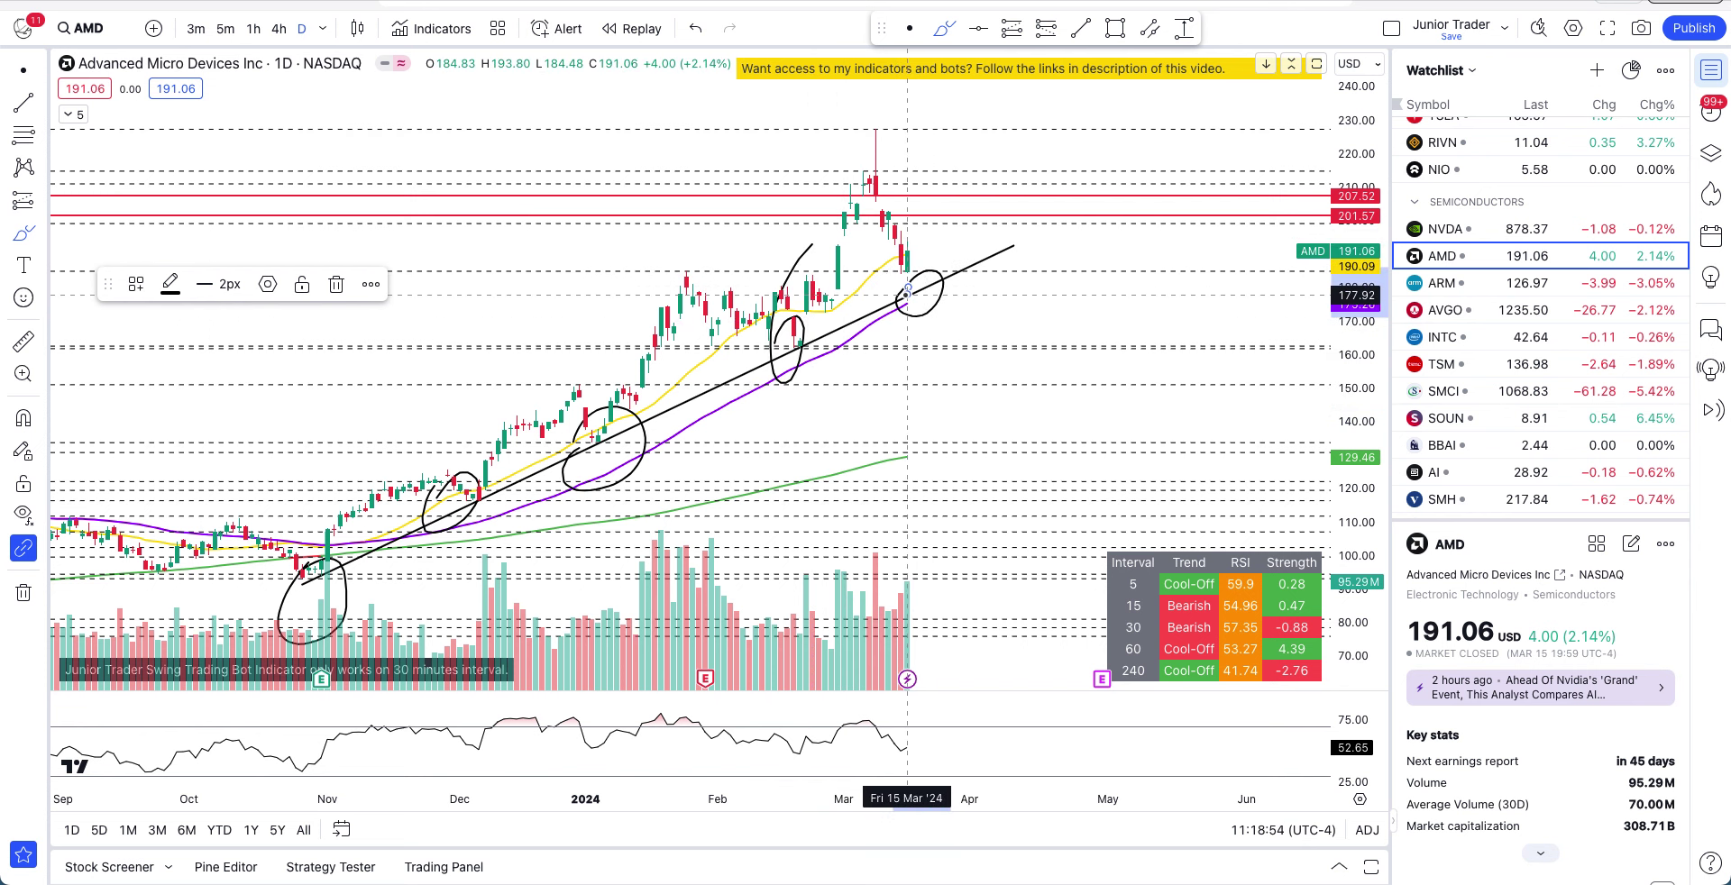
key("ctrl")
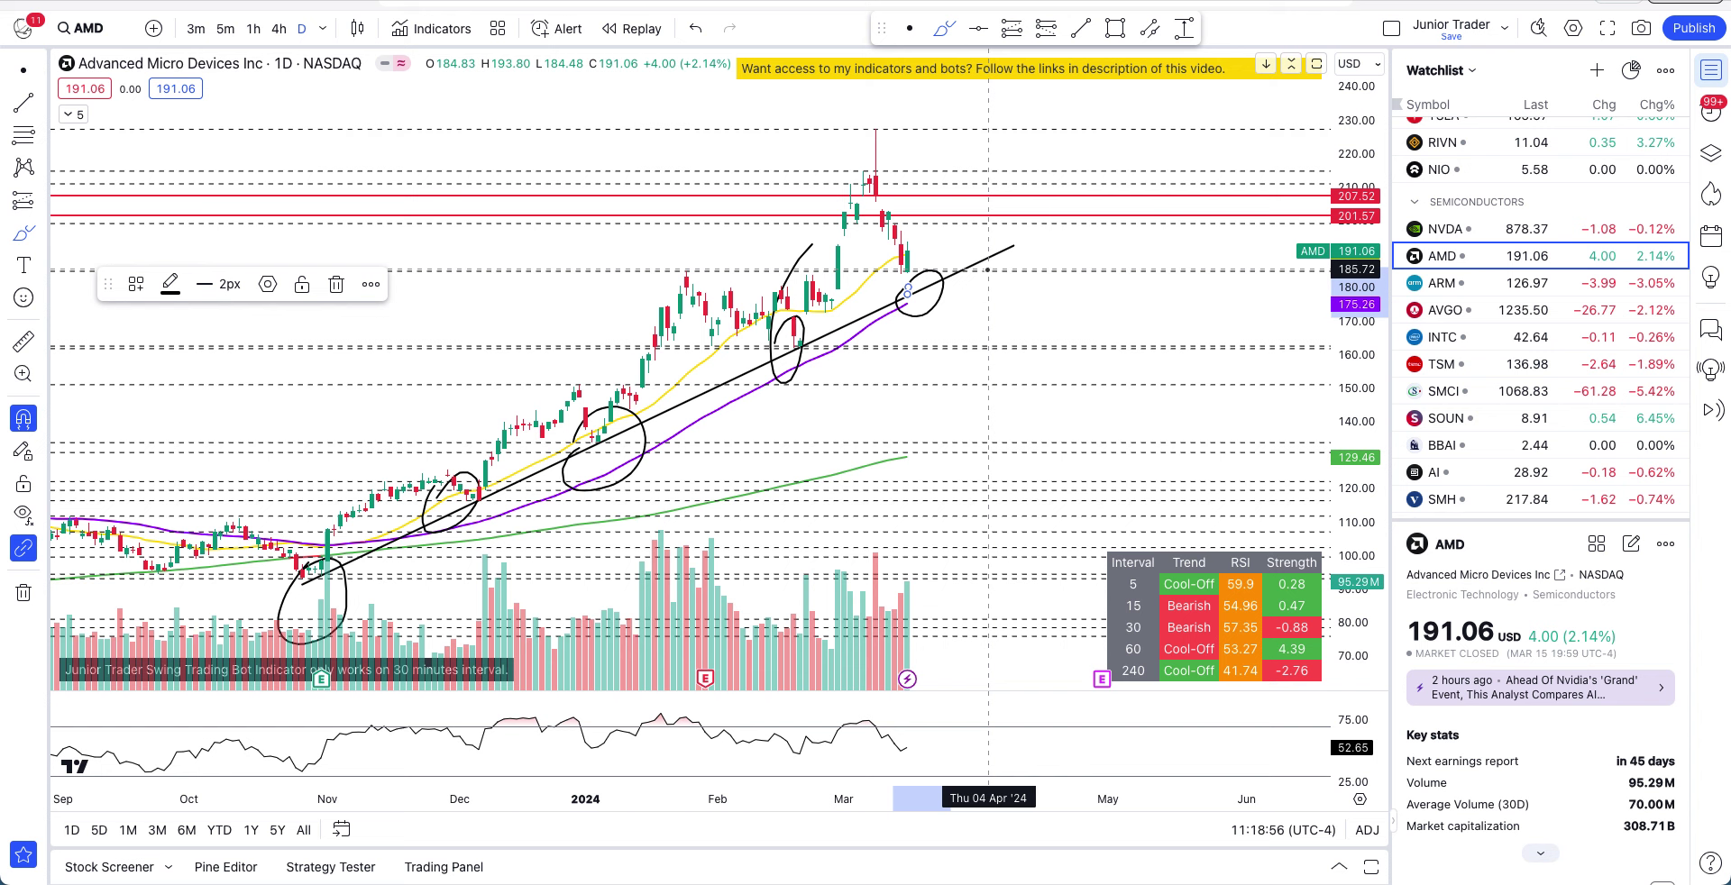
key("ctrl+z")
key("ctrl+z")
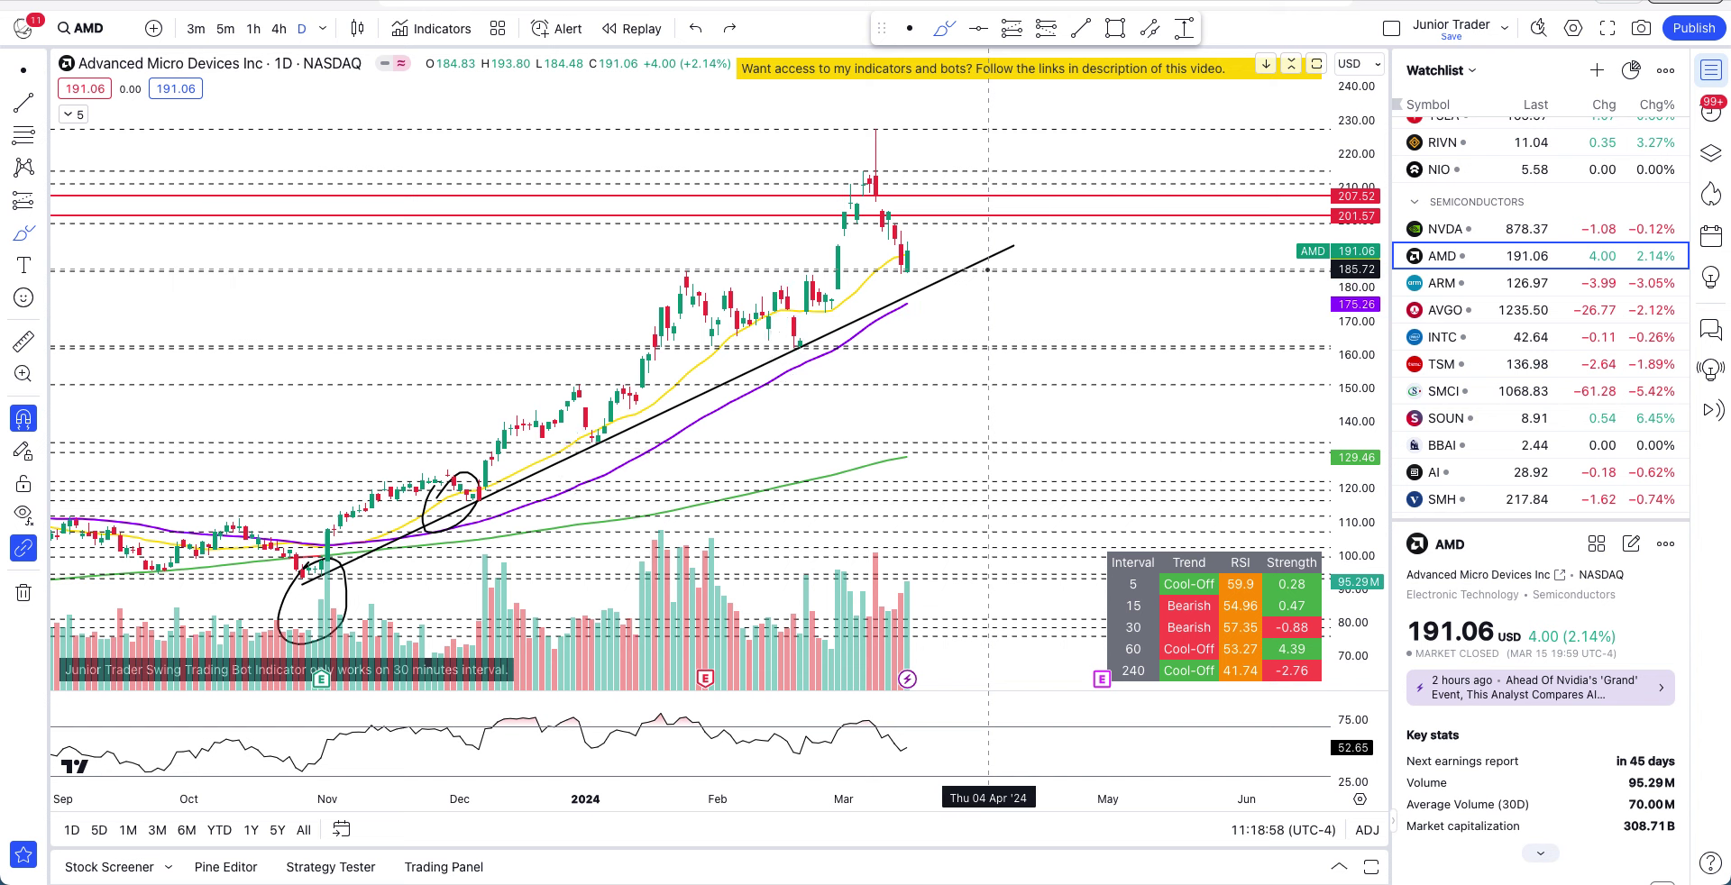
key("ctrl+z")
key("ctrl+z")
- Circle the March peak and pullback, brush a short upward stroke from the latest candle, and undo both marks
mouse_move(860, 118)
left_mouse_down()
mouse_move(823, 231)
mouse_move(947, 163)
mouse_move(869, 121)
left_mouse_up()
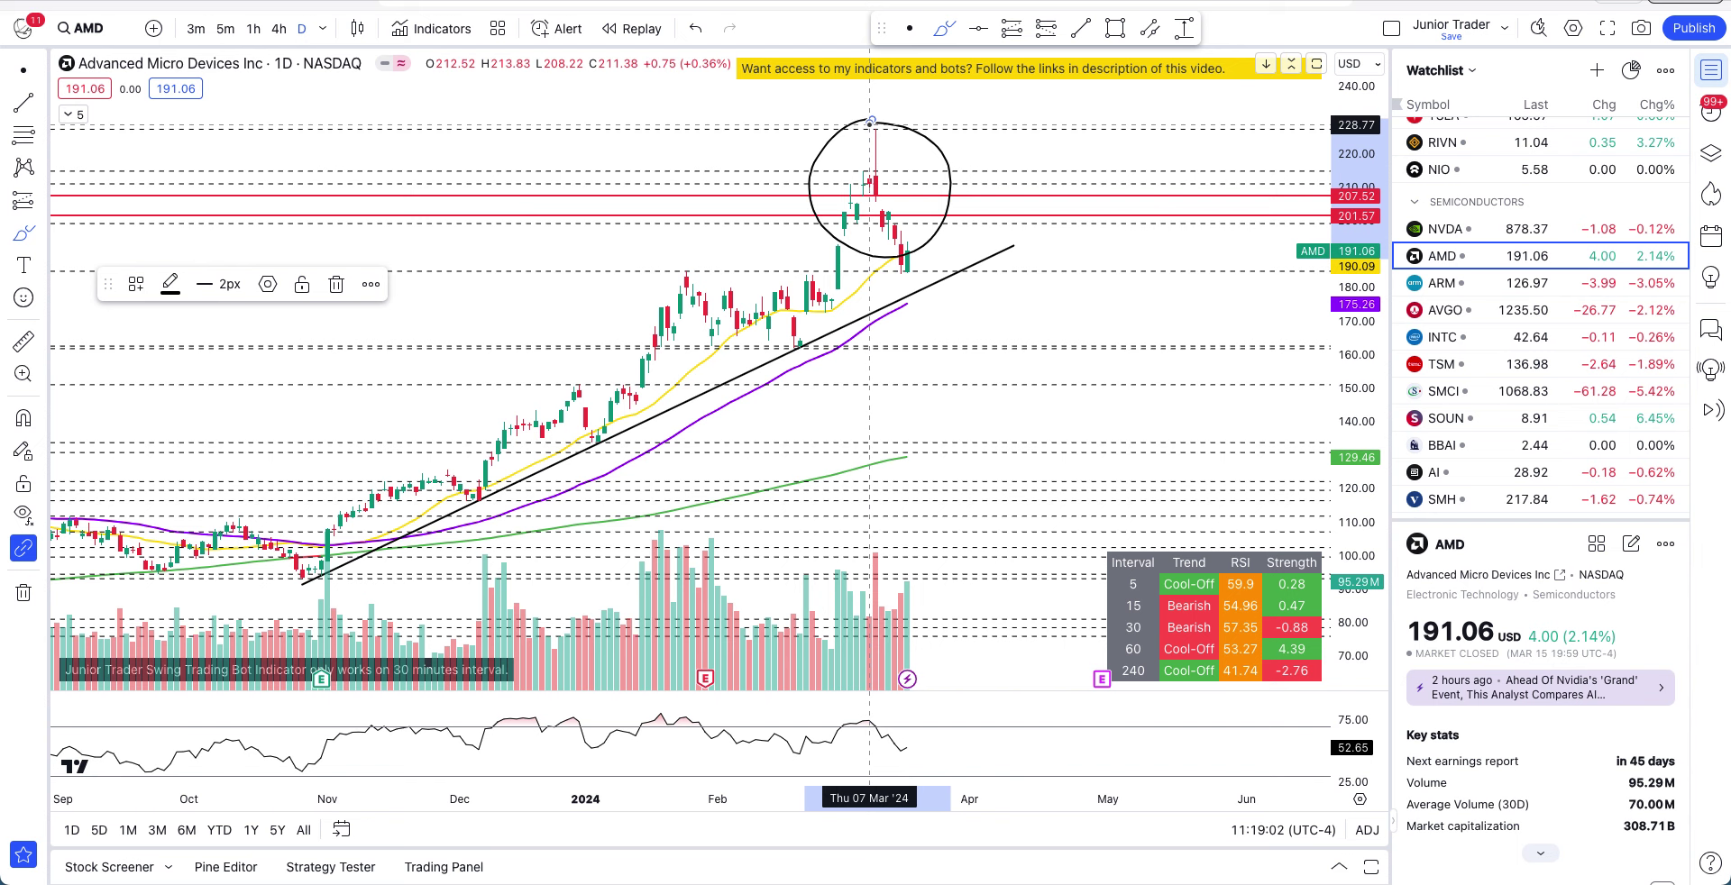
key("ctrl+z")
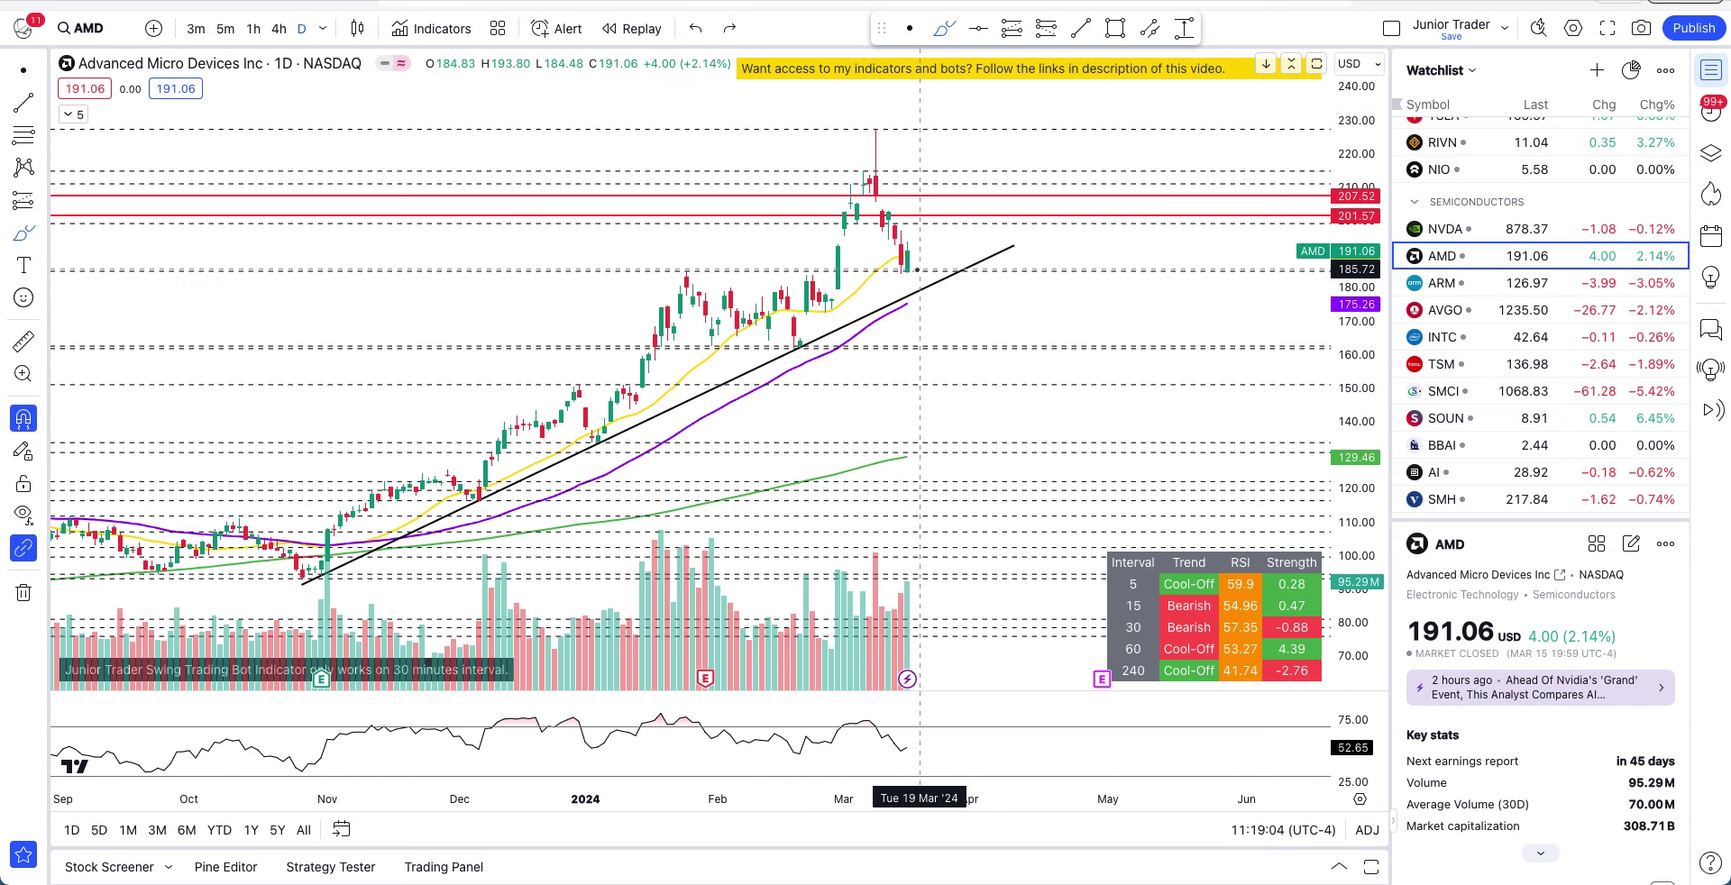
left_click_drag(913, 265, 966, 232)
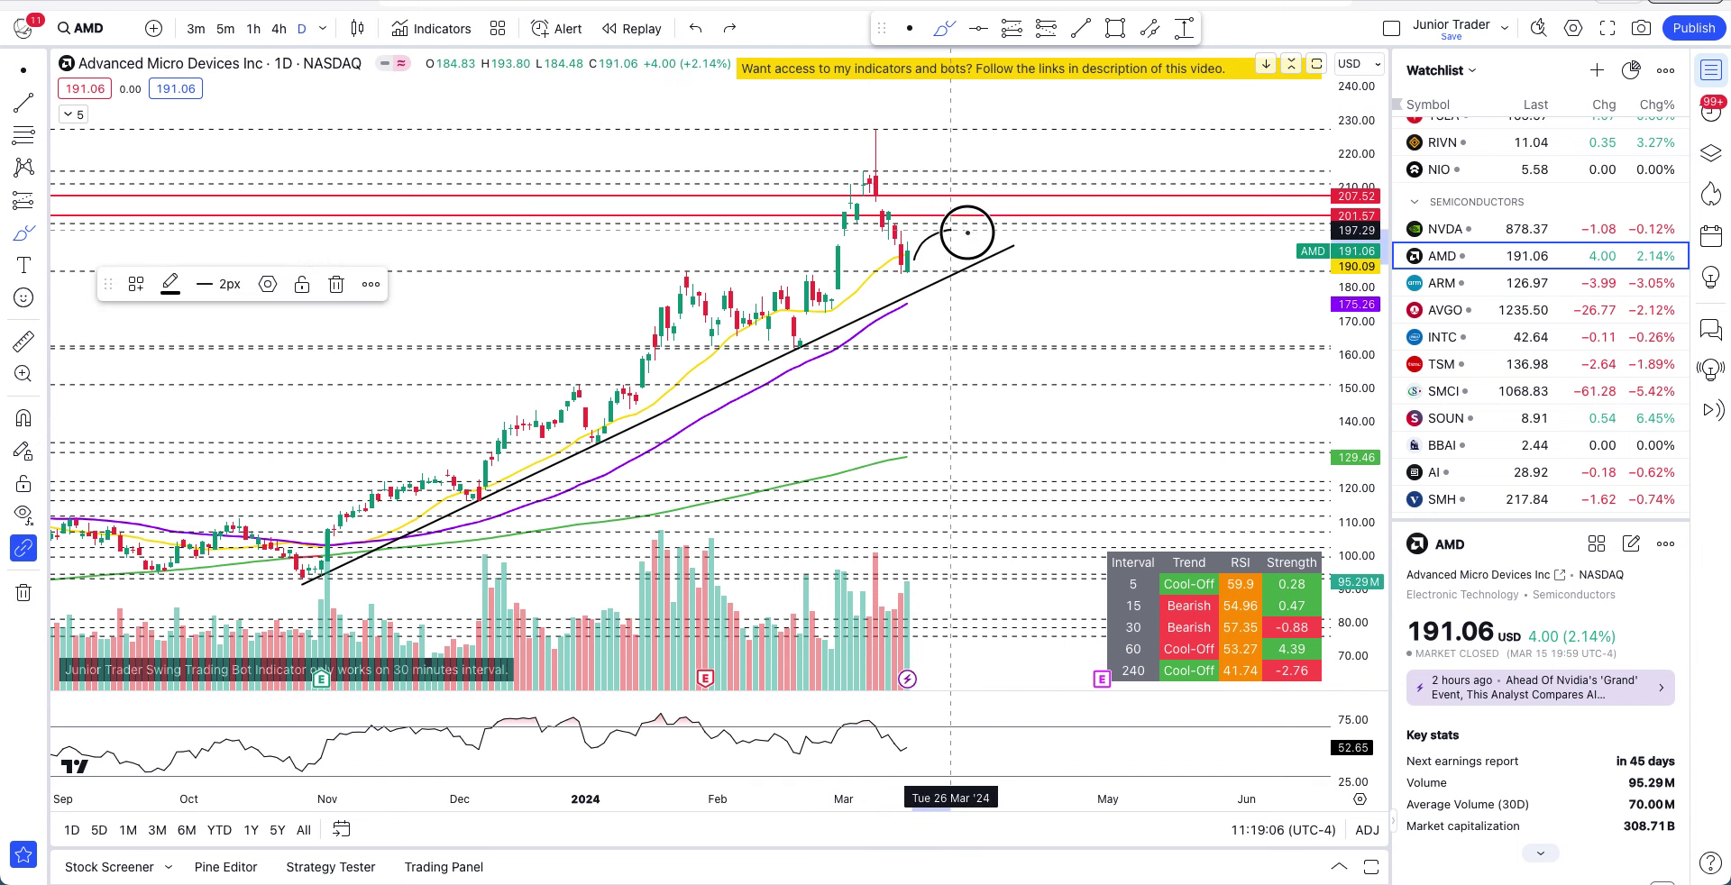
key("ctrl+z")
key("ctrl+z")
- Brush an arched projection from the latest daily candle up toward the dashed line below 201.57 and back down, and undo it
scroll(811, 360, "up", 3)
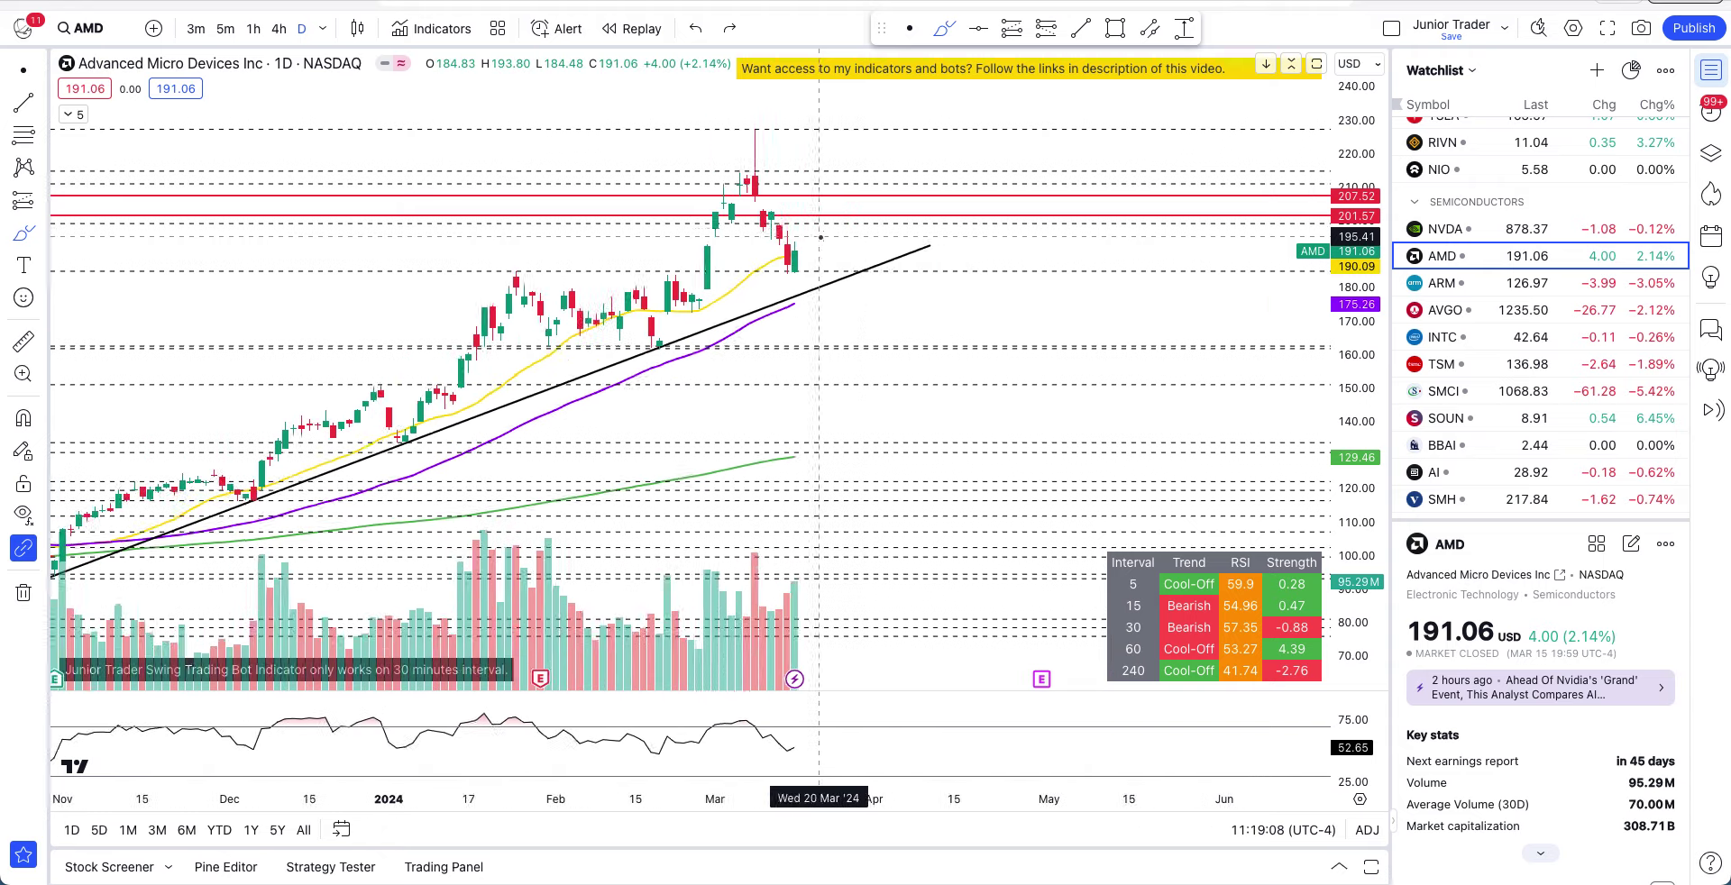
left_click_drag(776, 154, 1042, 259)
scroll(1042, 256, "up", 2)
left_click_drag(1371, 216, 1371, 336)
left_click(944, 28)
mouse_move(848, 320)
left_mouse_down()
mouse_move(858, 297)
mouse_move(912, 310)
left_mouse_up()
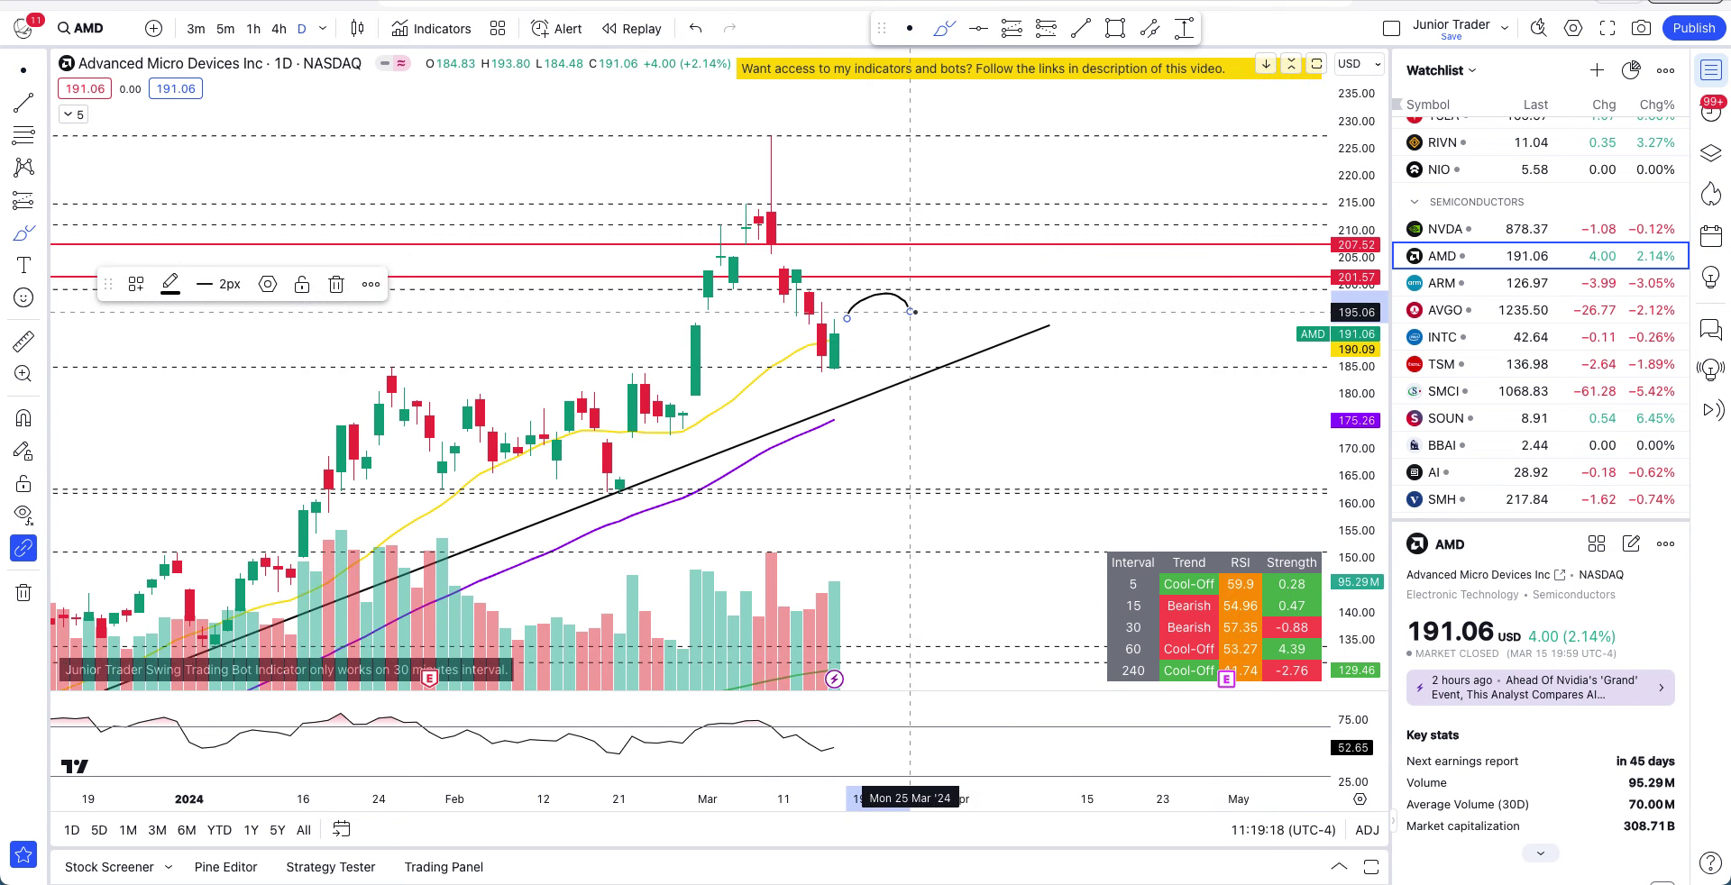
key("ctrl+z")
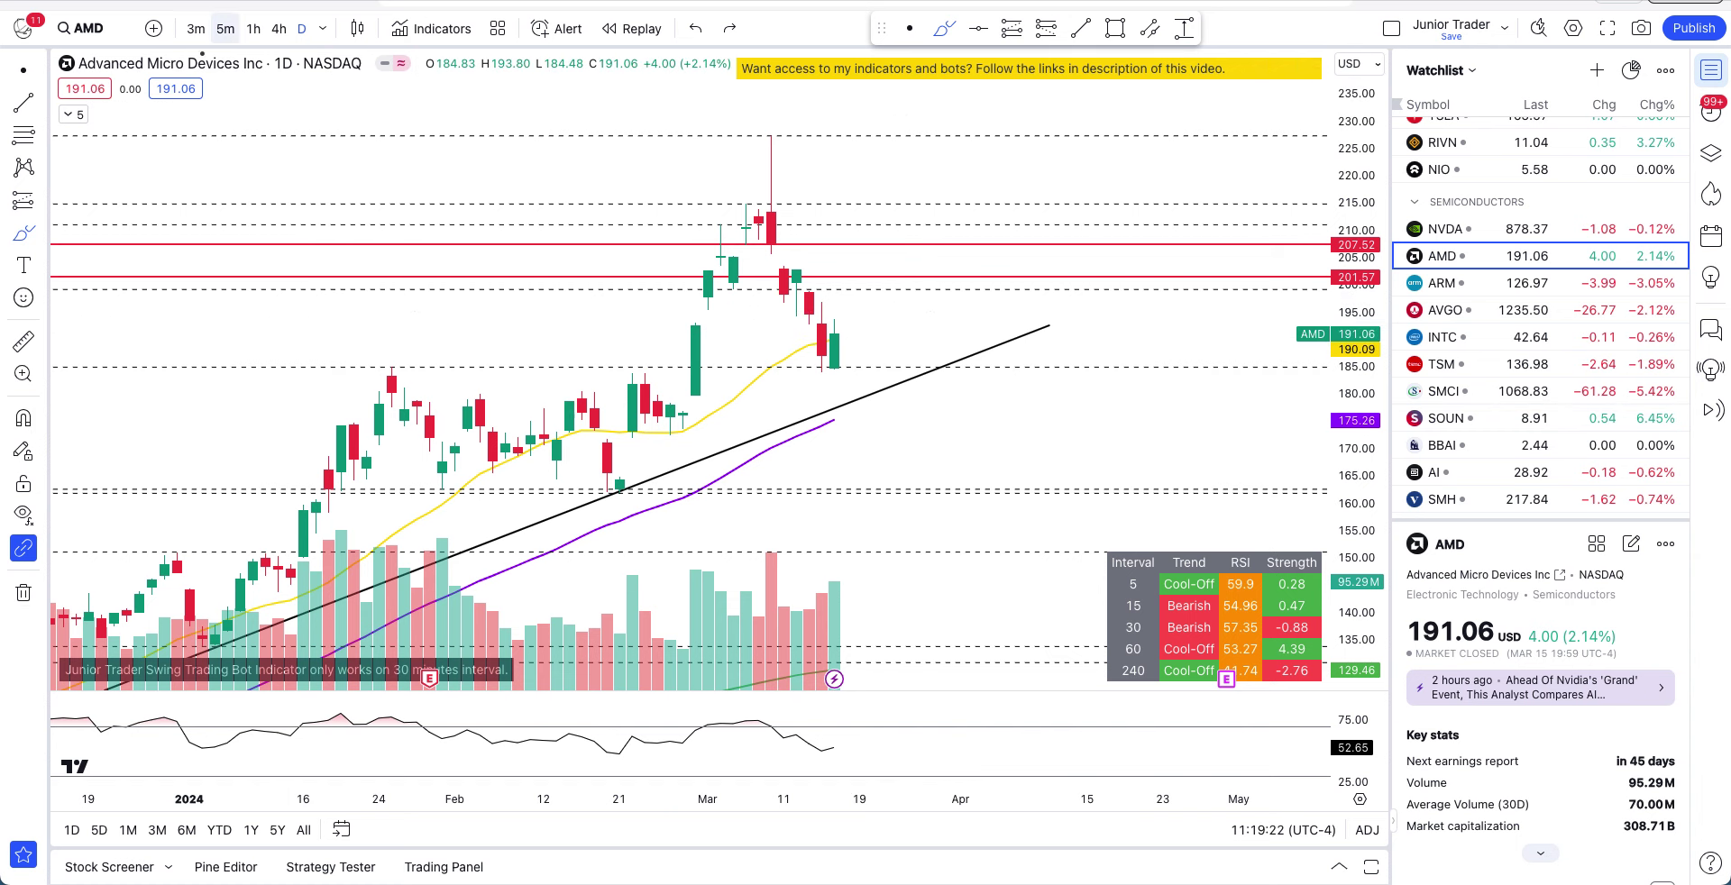
- Enable Display Short Volume Percent in the Junior Trader Universal Indicator settings and inspect the labels on the March candles
left_click(72, 115)
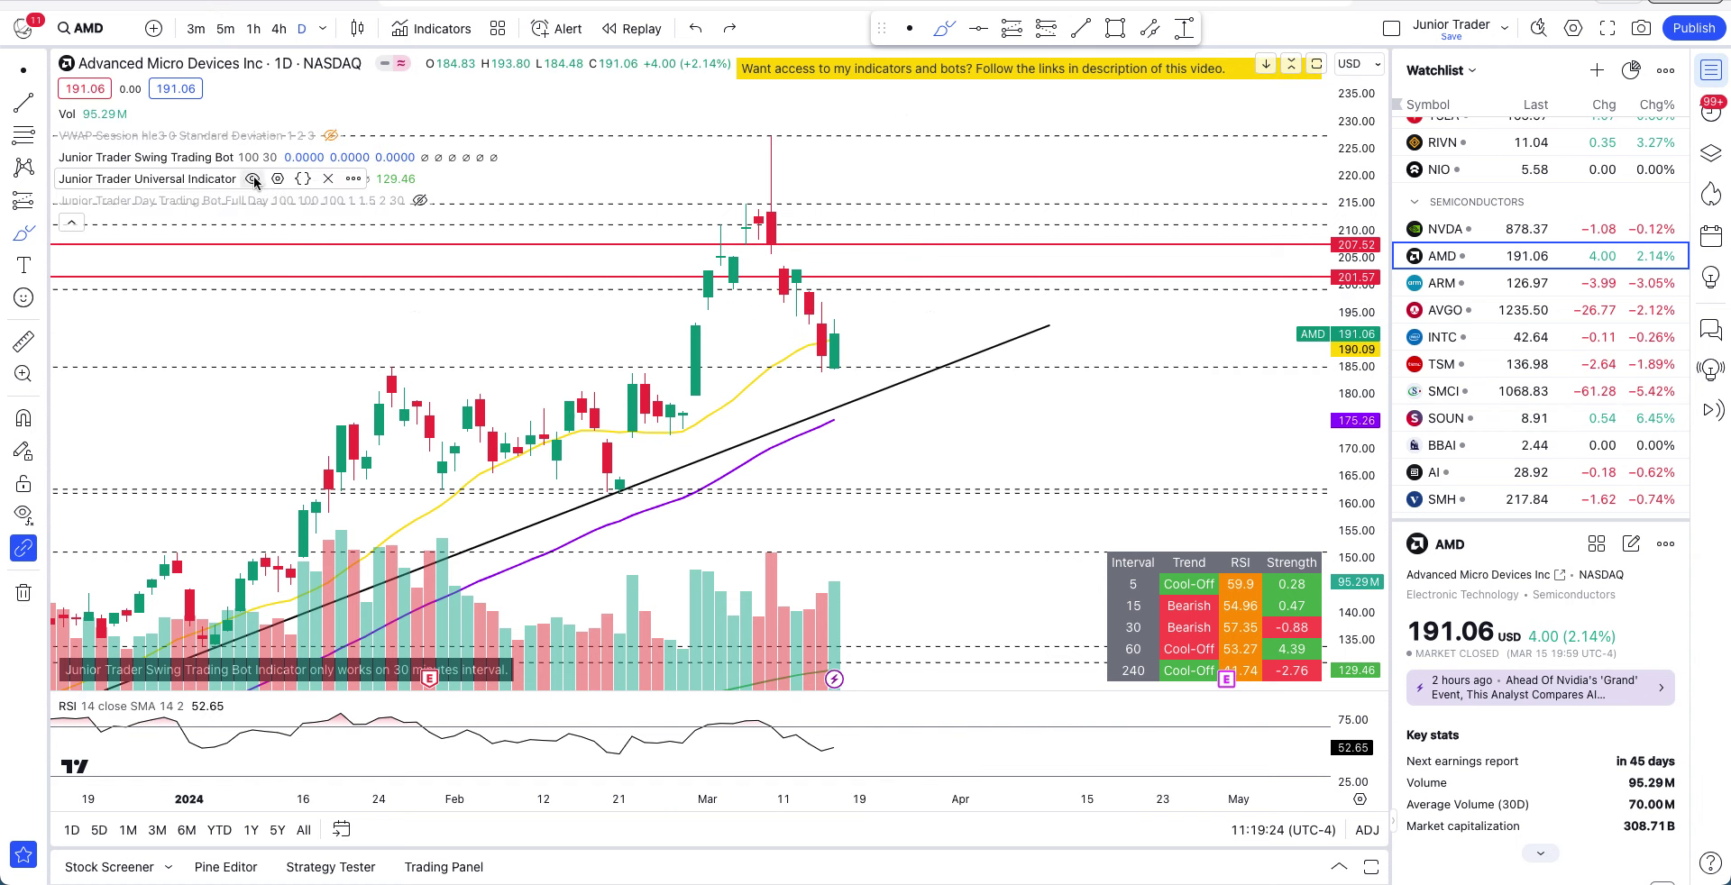
left_click(278, 178)
scroll(874, 559, "down", 10)
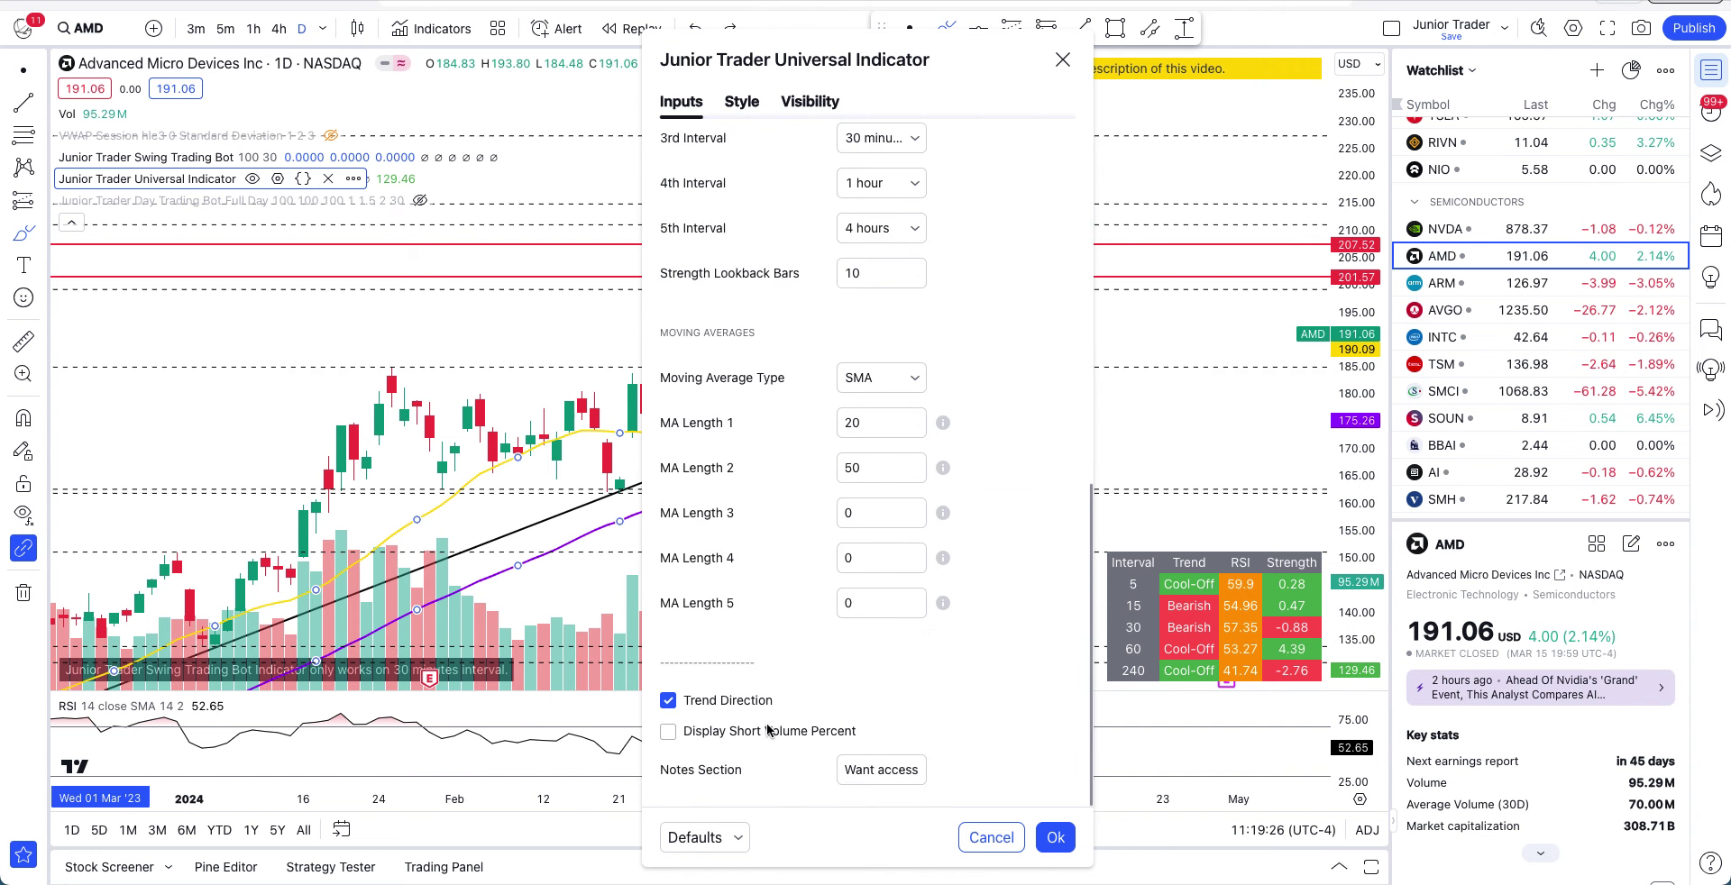
left_click(1051, 837)
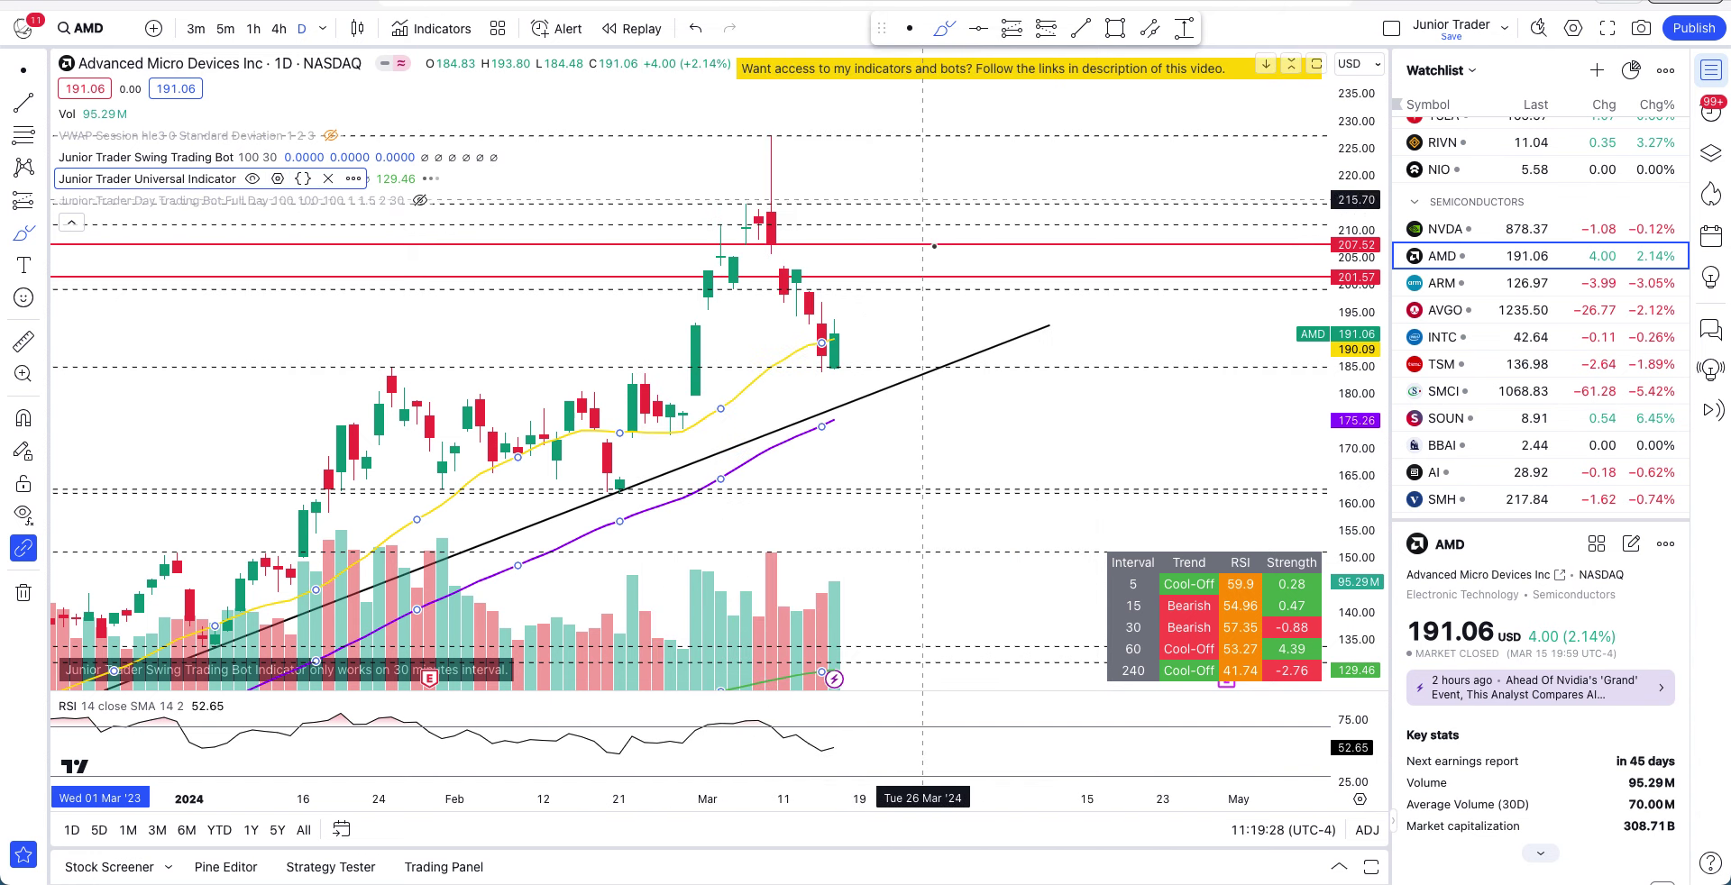
scroll(940, 329, "right", 3)
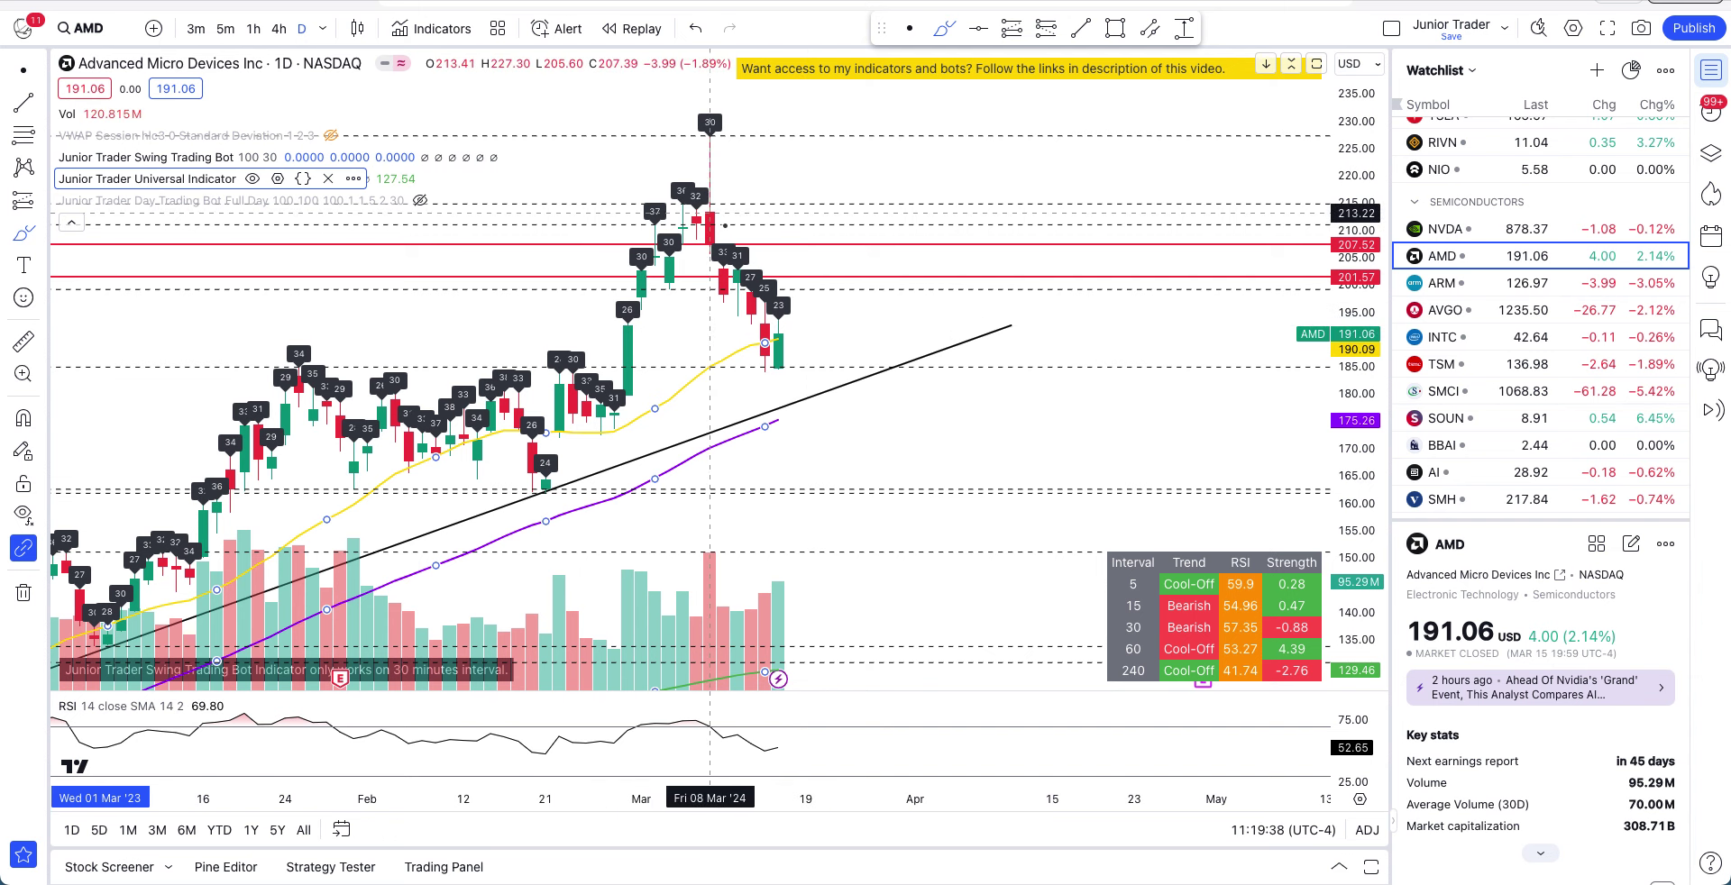
- Disable Display Short Volume Percent in the Junior Trader Universal Indicator settings and collapse the indicator list
left_click(278, 178)
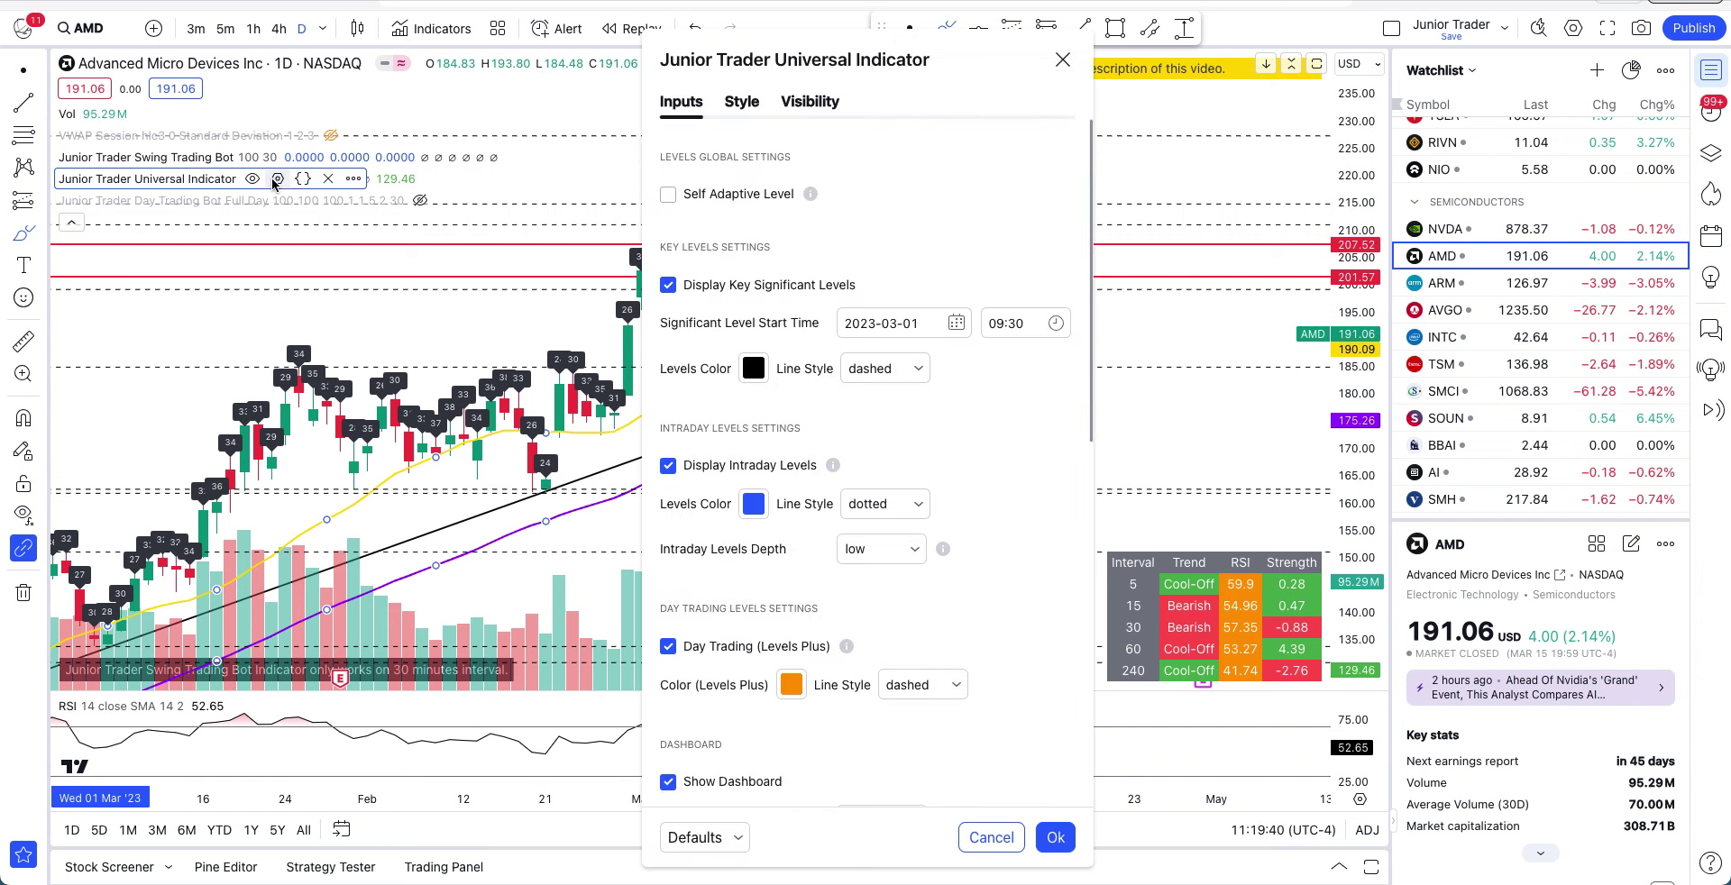
scroll(767, 581, "down", 10)
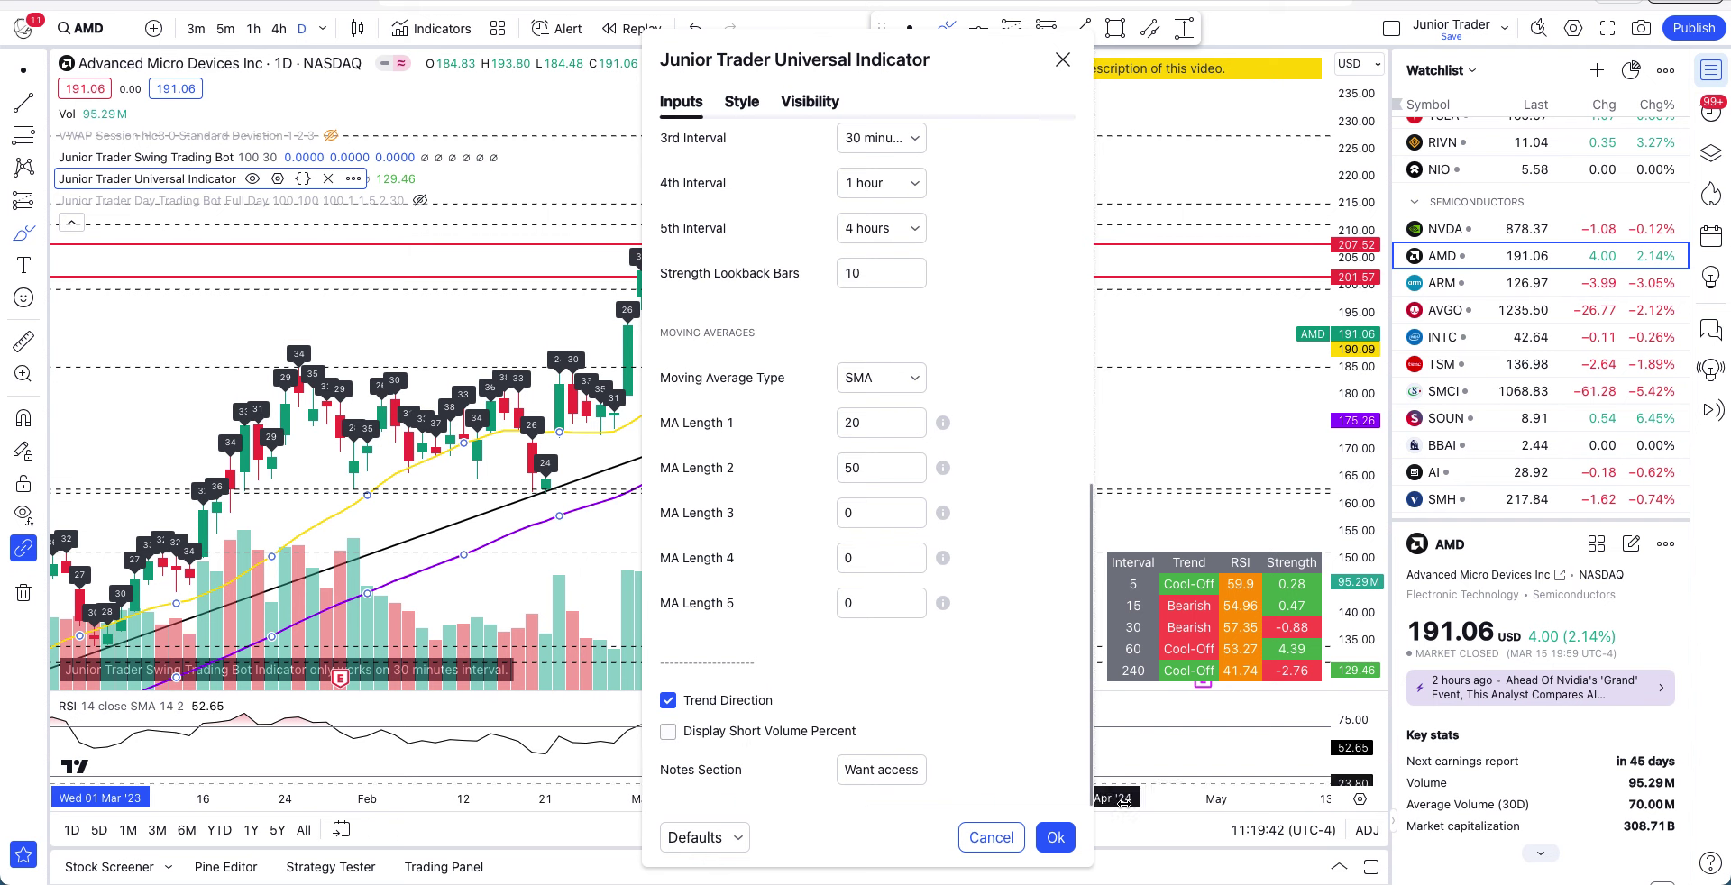
left_click(1055, 838)
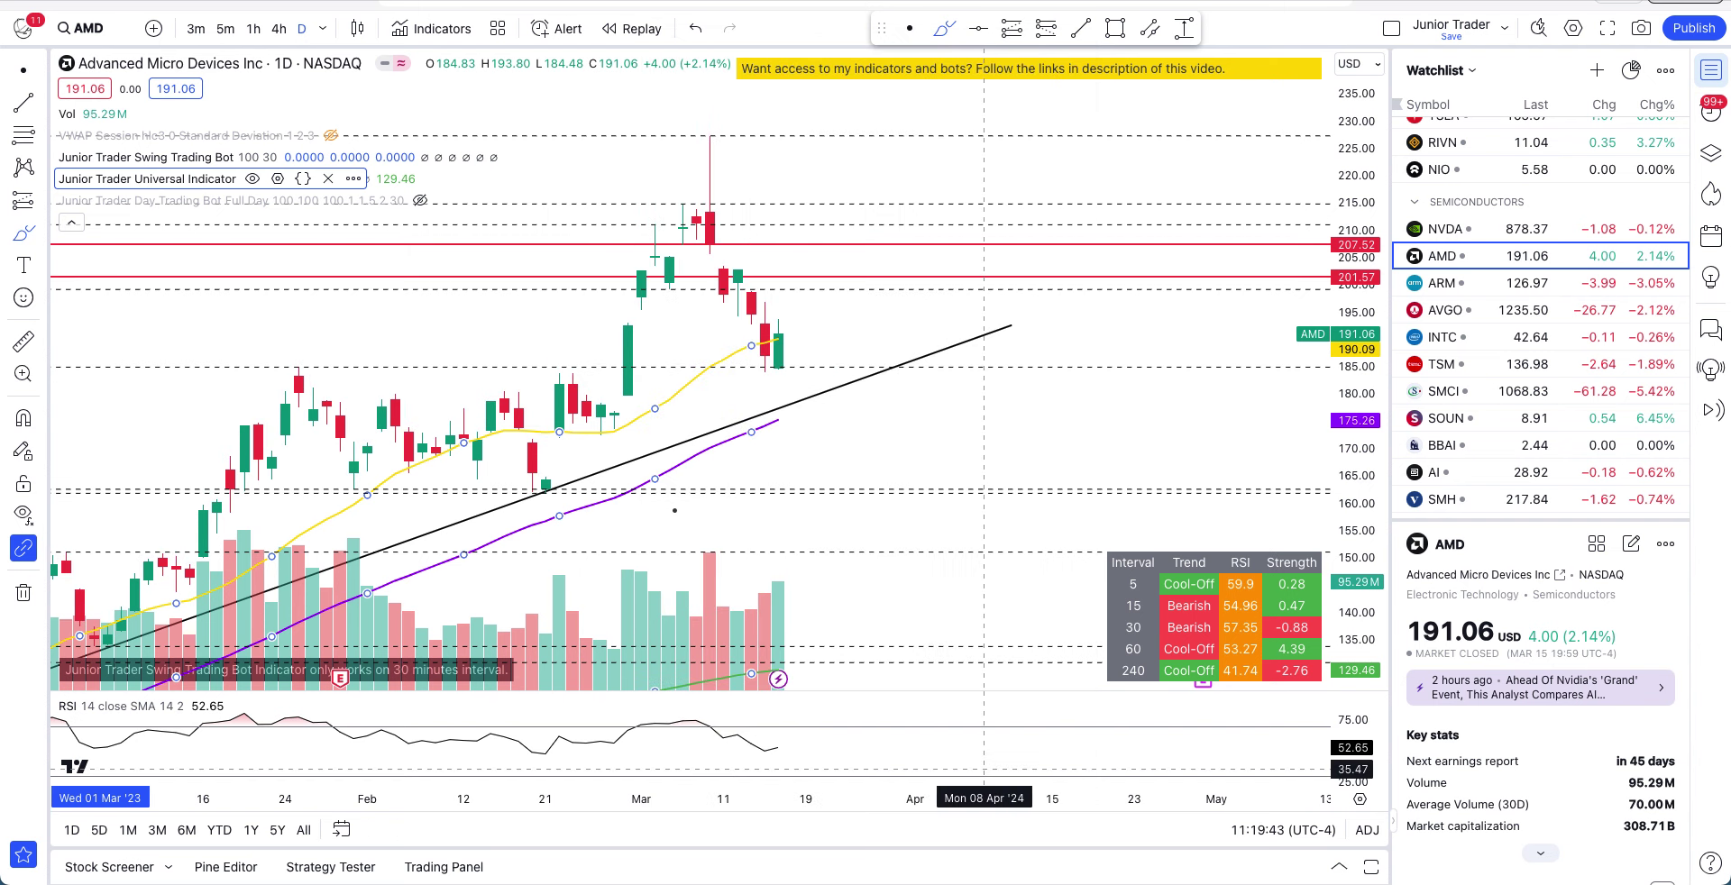
left_click(68, 225)
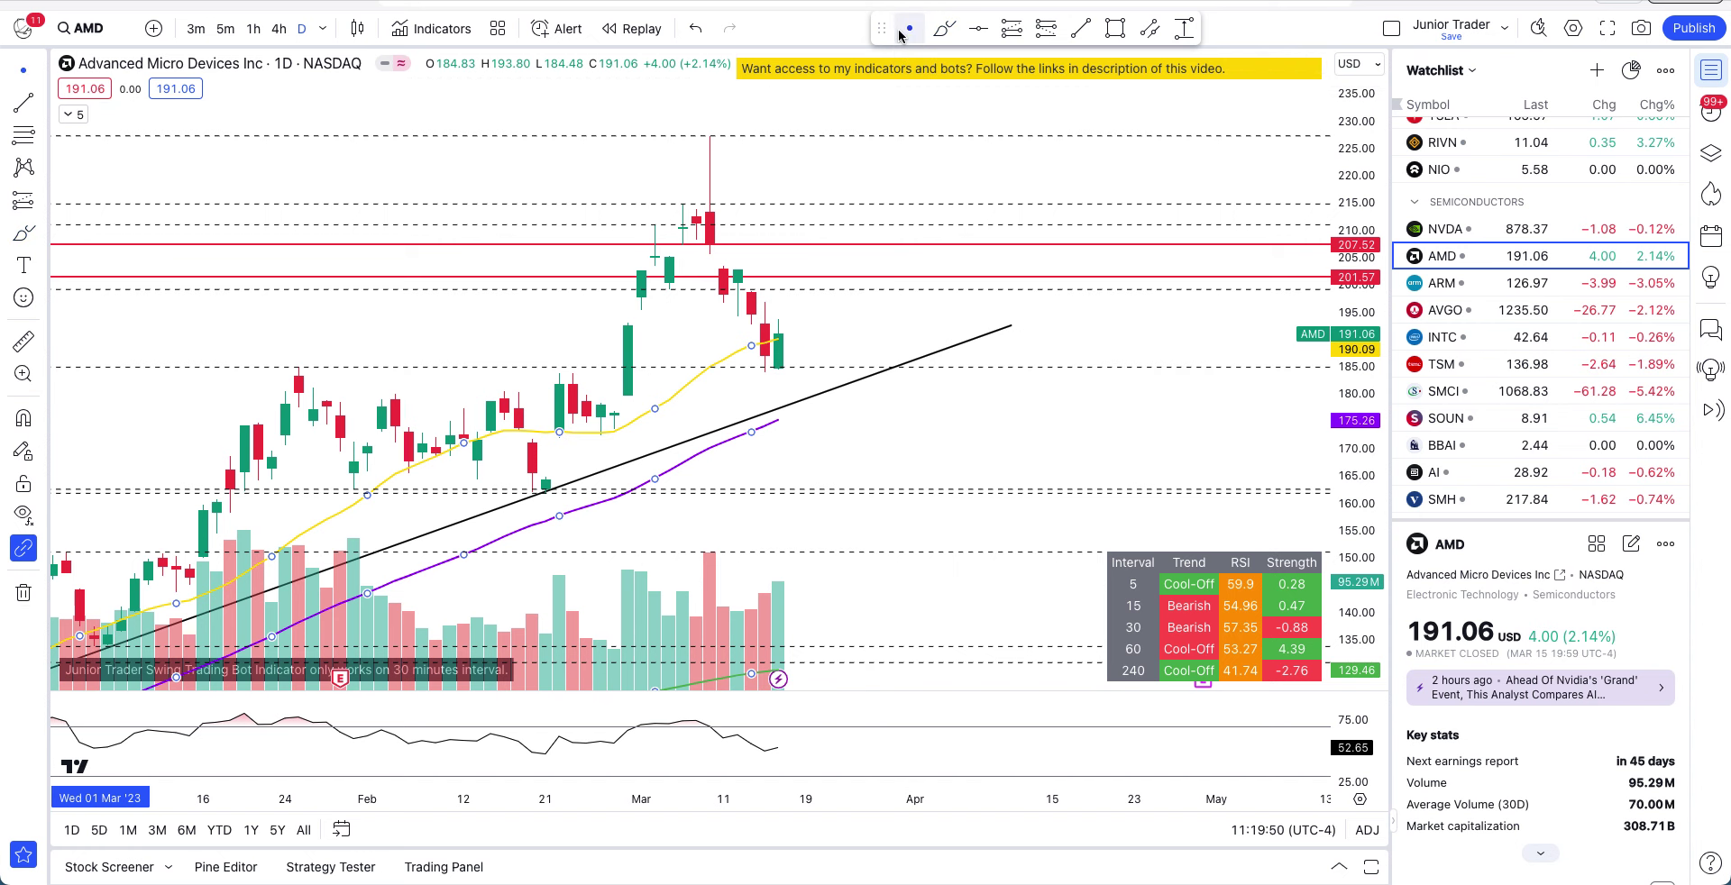
- Switch the chart to the hourly interval and enlarge the 4 to 18 March pullback between the 207.52 line and the trendline
left_click_drag(597, 94, 762, 118)
left_click(255, 32)
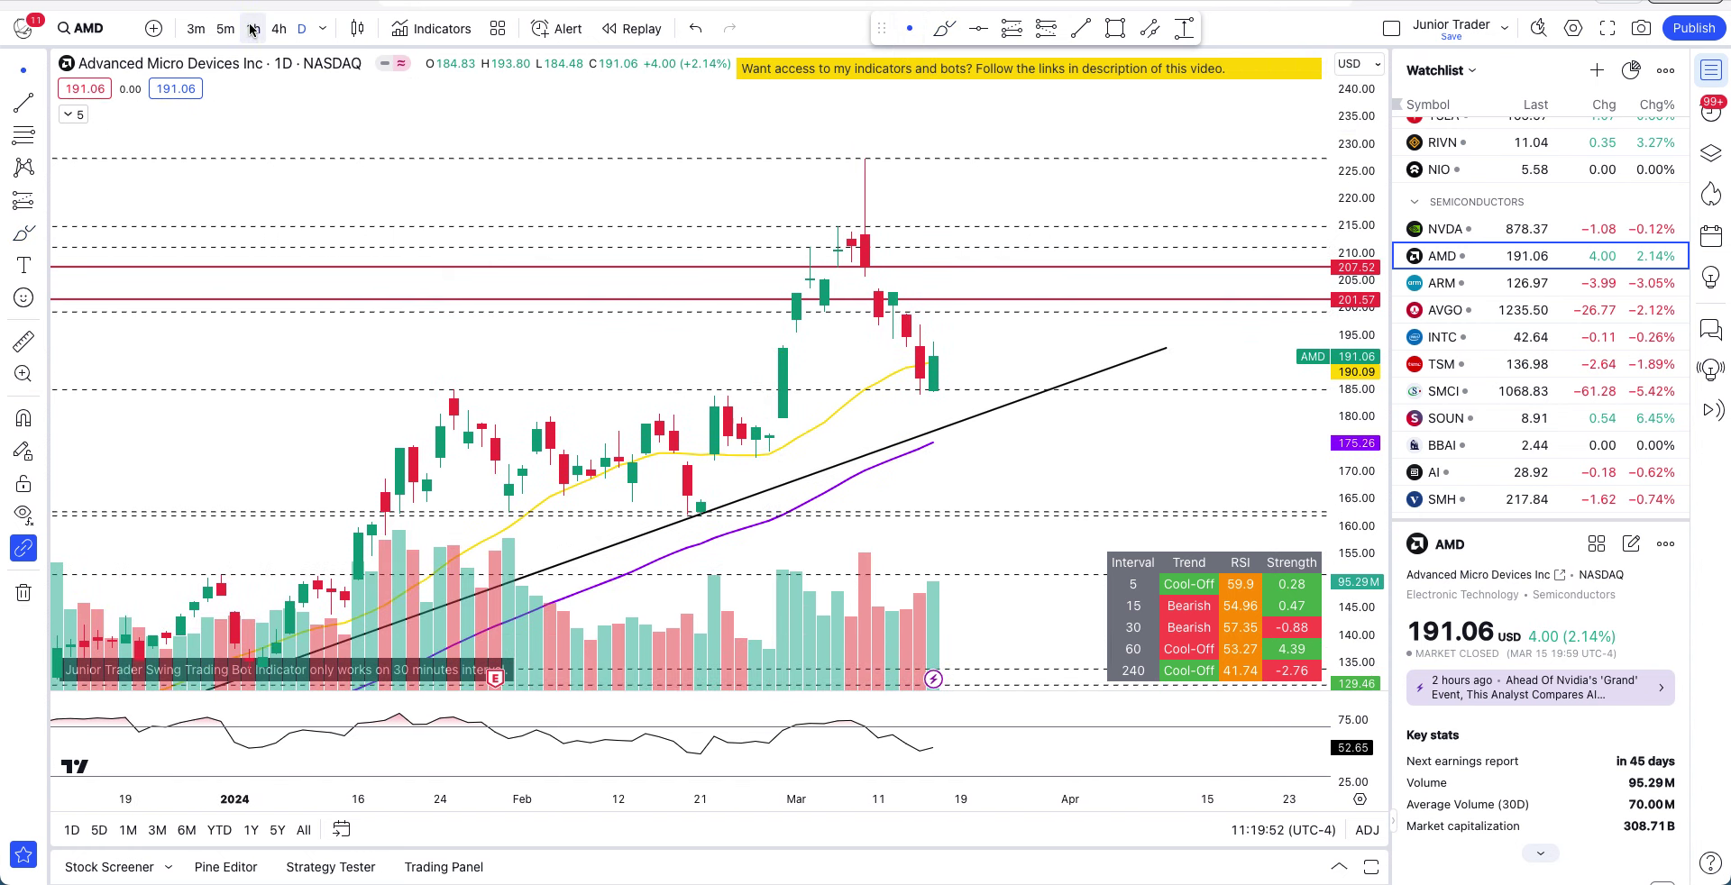
scroll(842, 530, "down", 5)
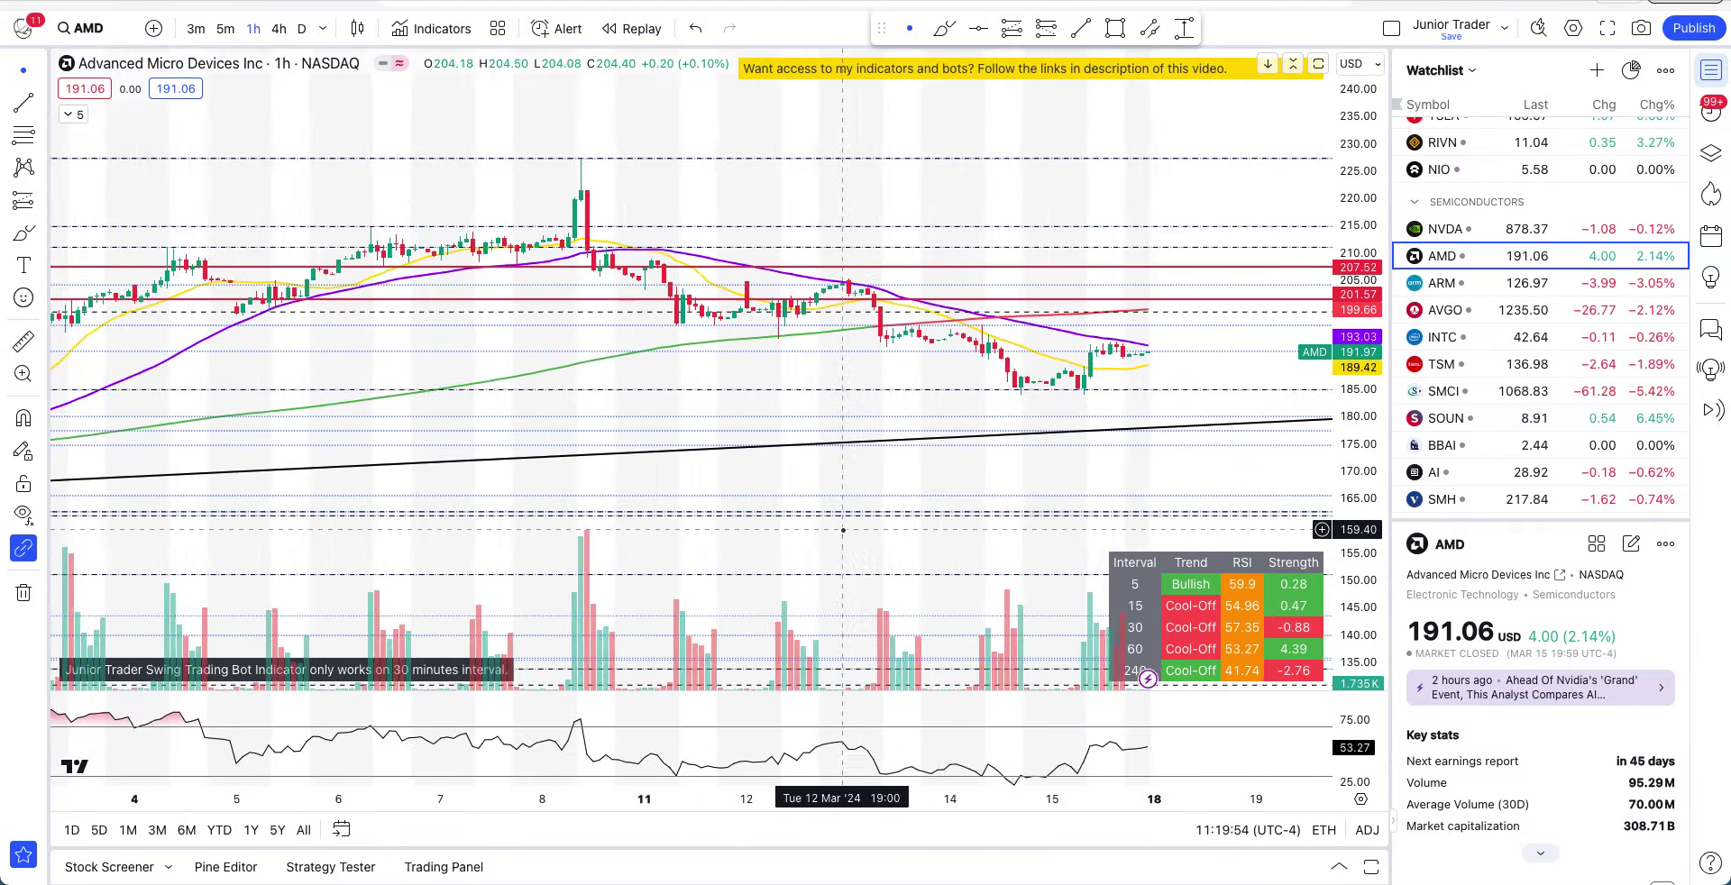
left_click_drag(1365, 613, 1359, 333)
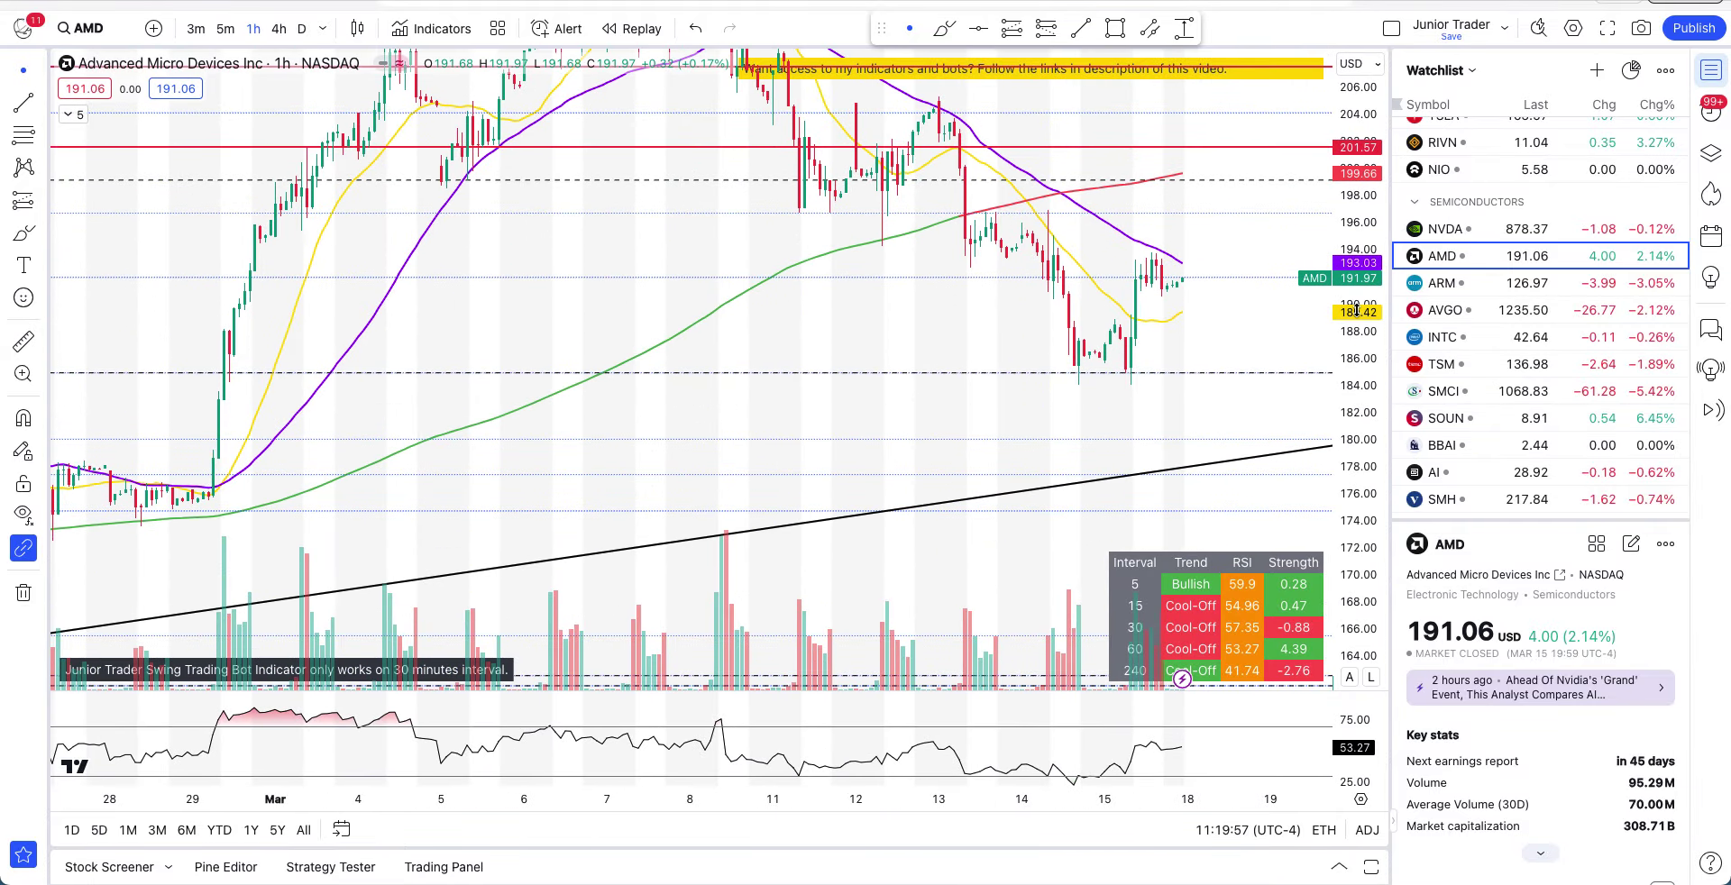
left_click_drag(897, 328, 649, 432)
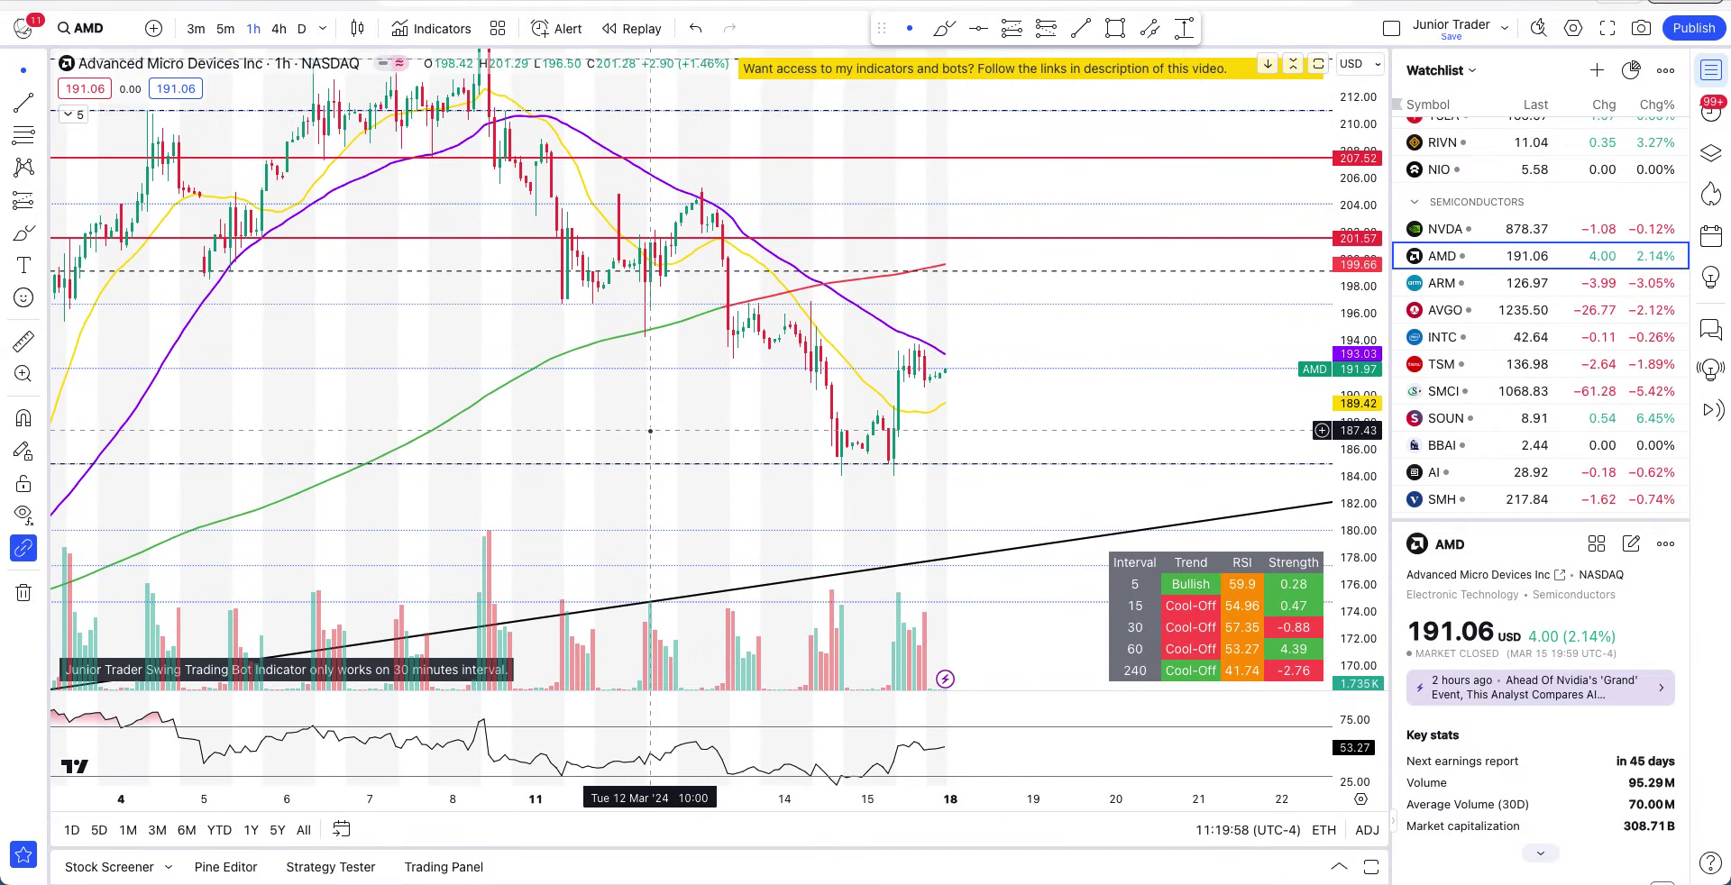
- Brush a circle around the latest 15 March candles where they meet the purple moving average, and undo it
left_click(944, 28)
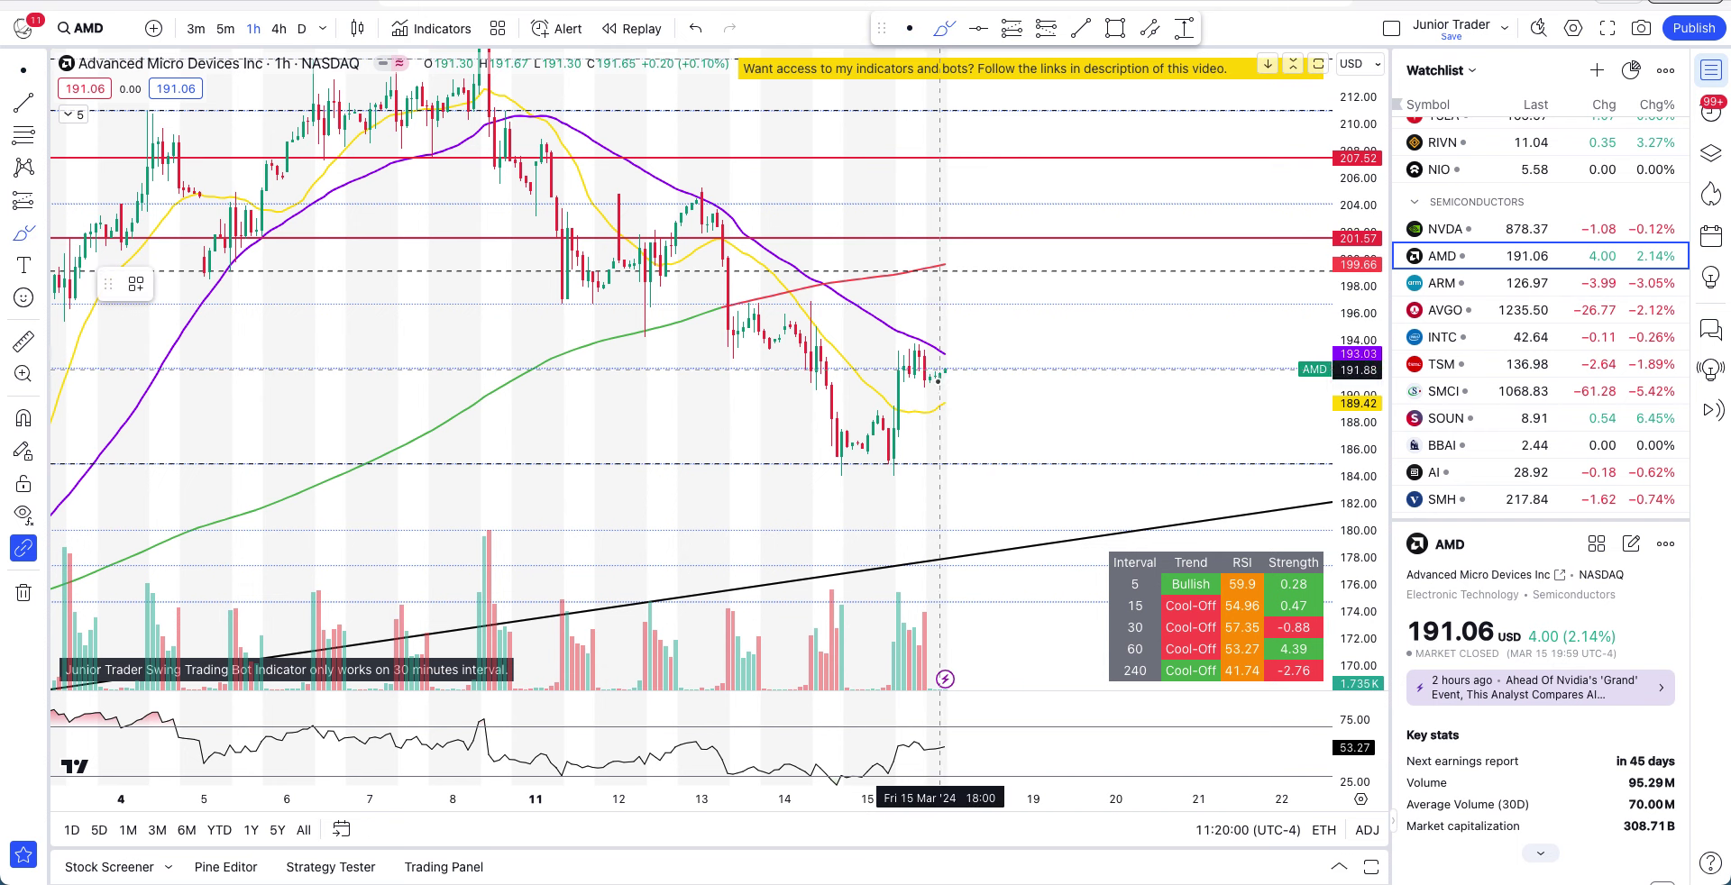
mouse_move(933, 390)
left_mouse_down()
mouse_move(884, 342)
mouse_move(956, 338)
mouse_move(942, 387)
left_mouse_up()
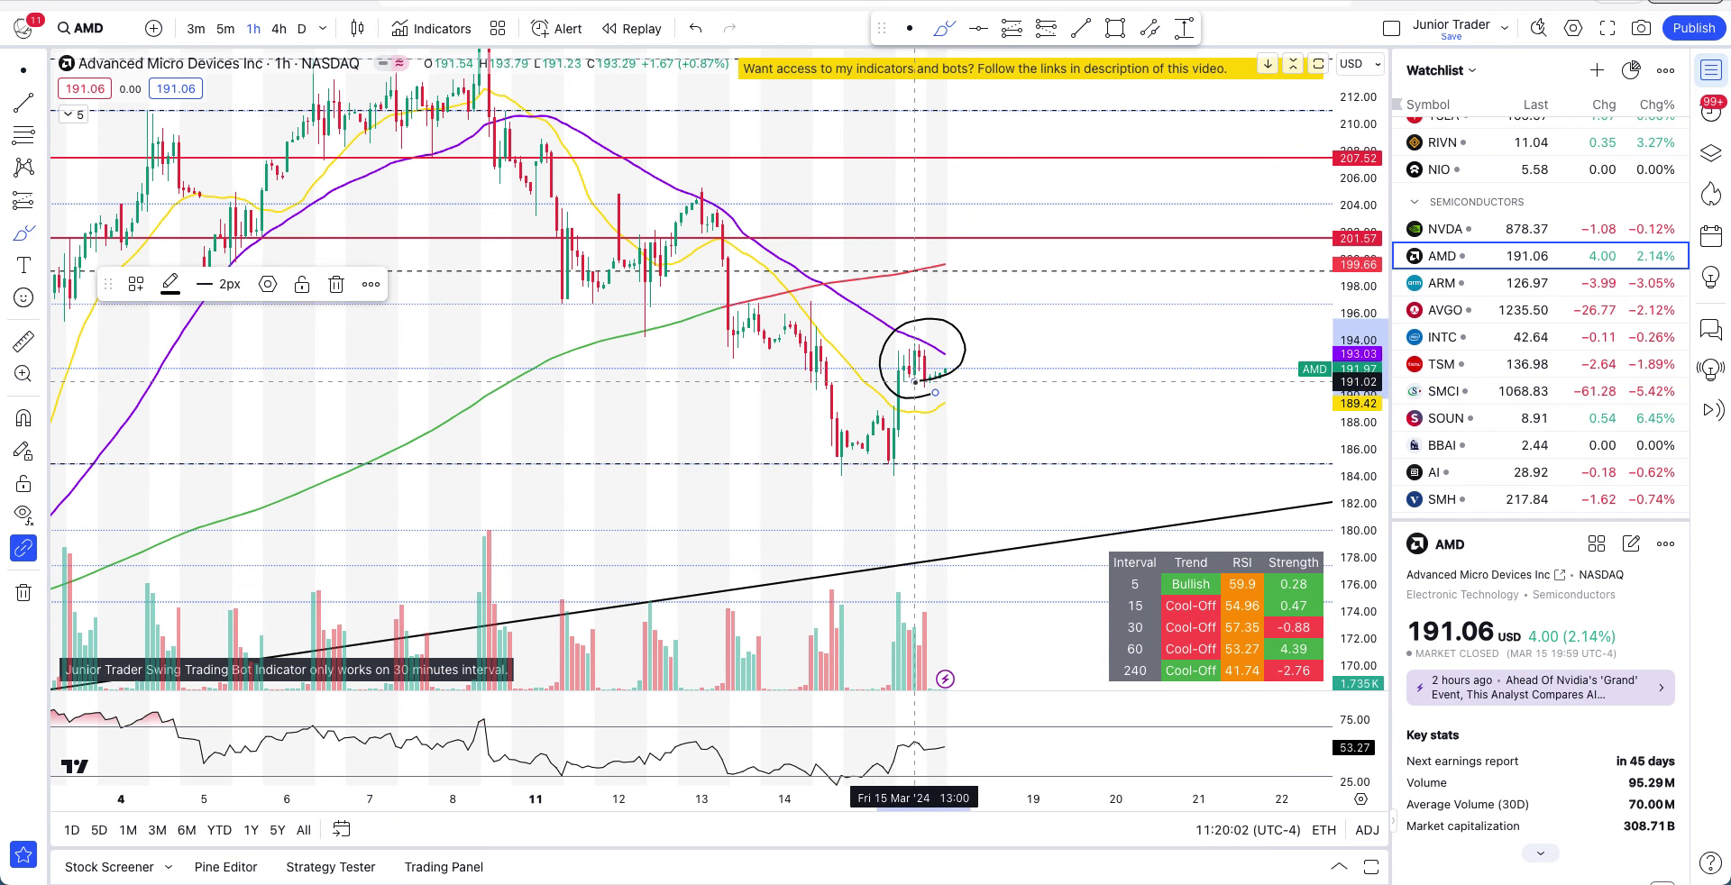
key("ctrl+z")
- Brush a short horizontal mark ahead of price along the dashed line just below the 201.57 level, and undo it
scroll(995, 412, "down", 5)
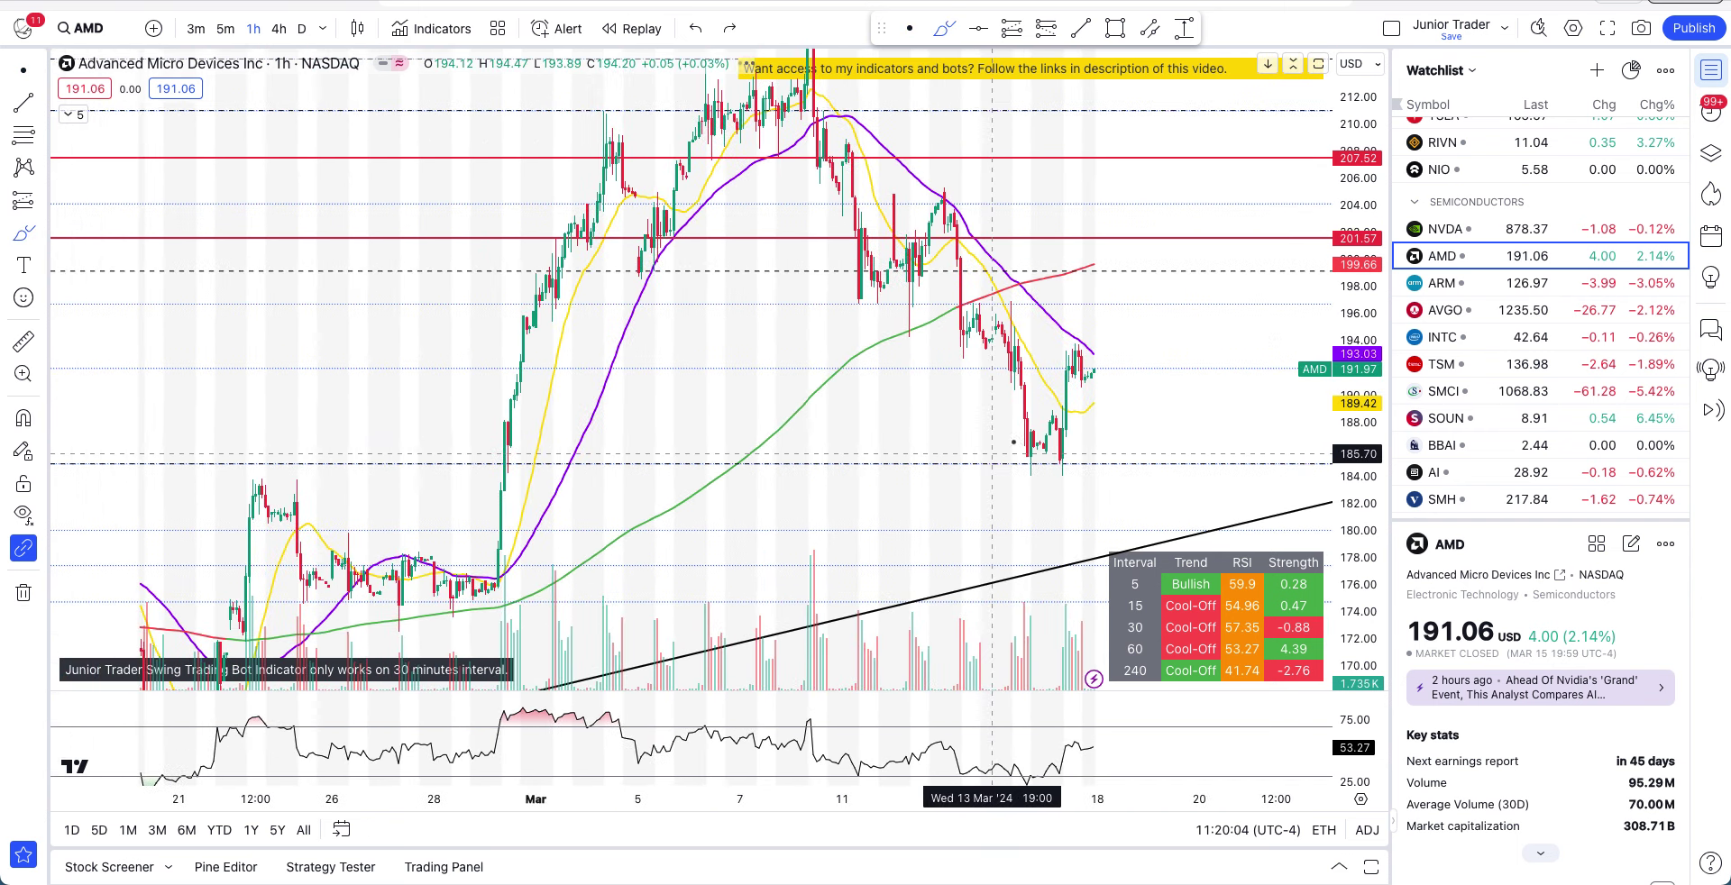
left_click_drag(1367, 436, 1363, 471)
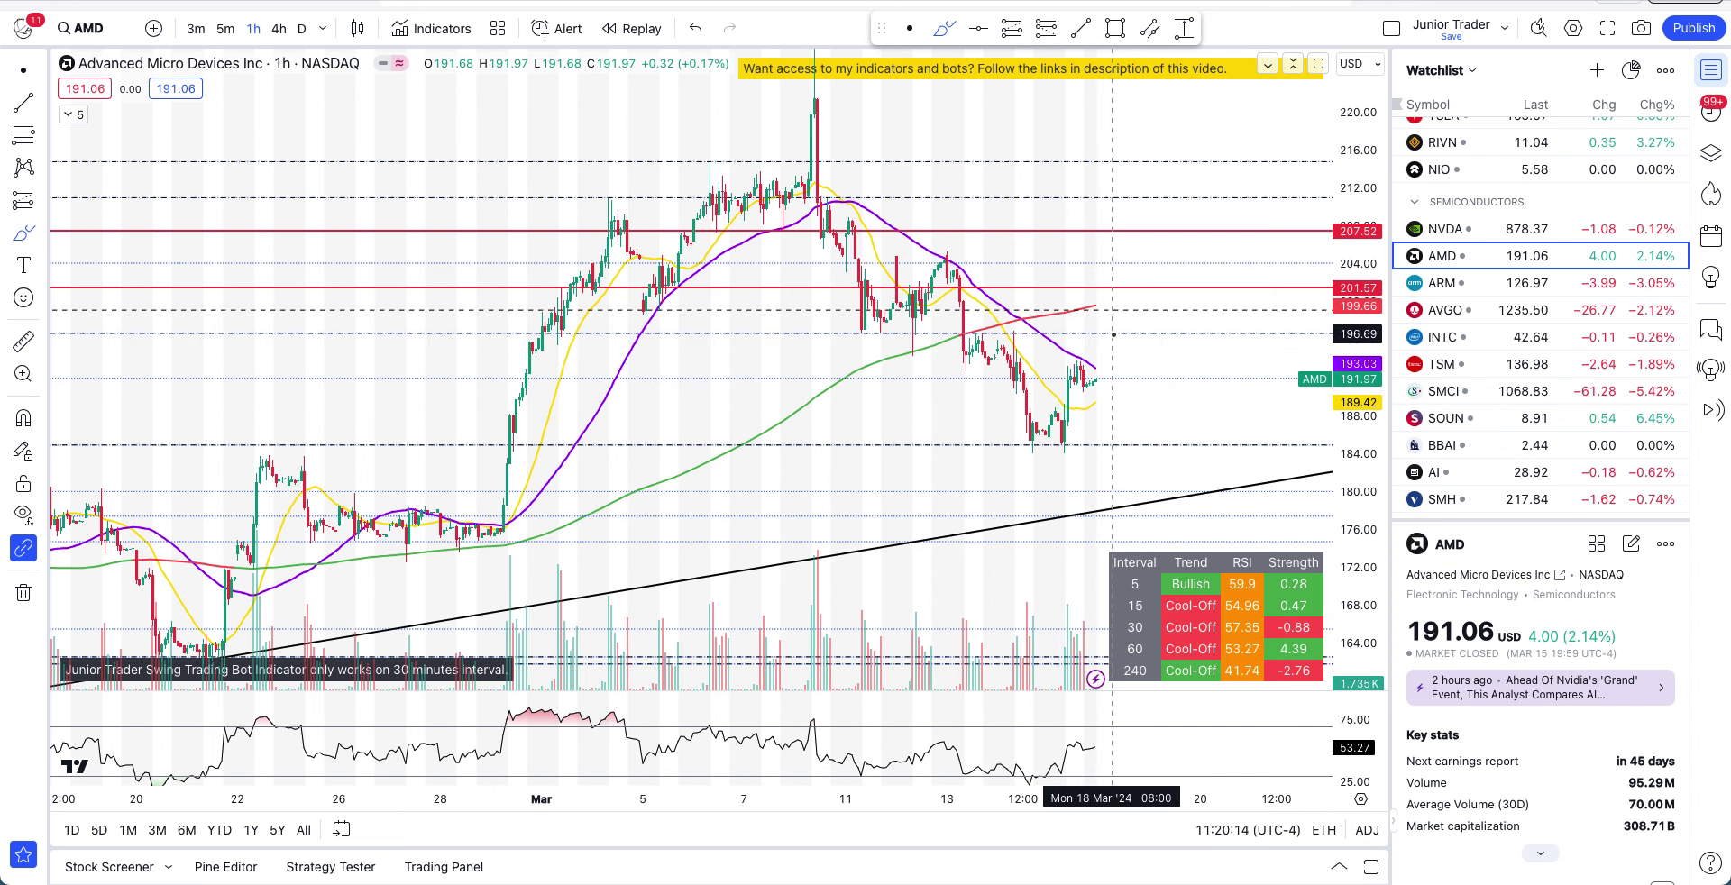
left_click_drag(1119, 309, 1169, 312)
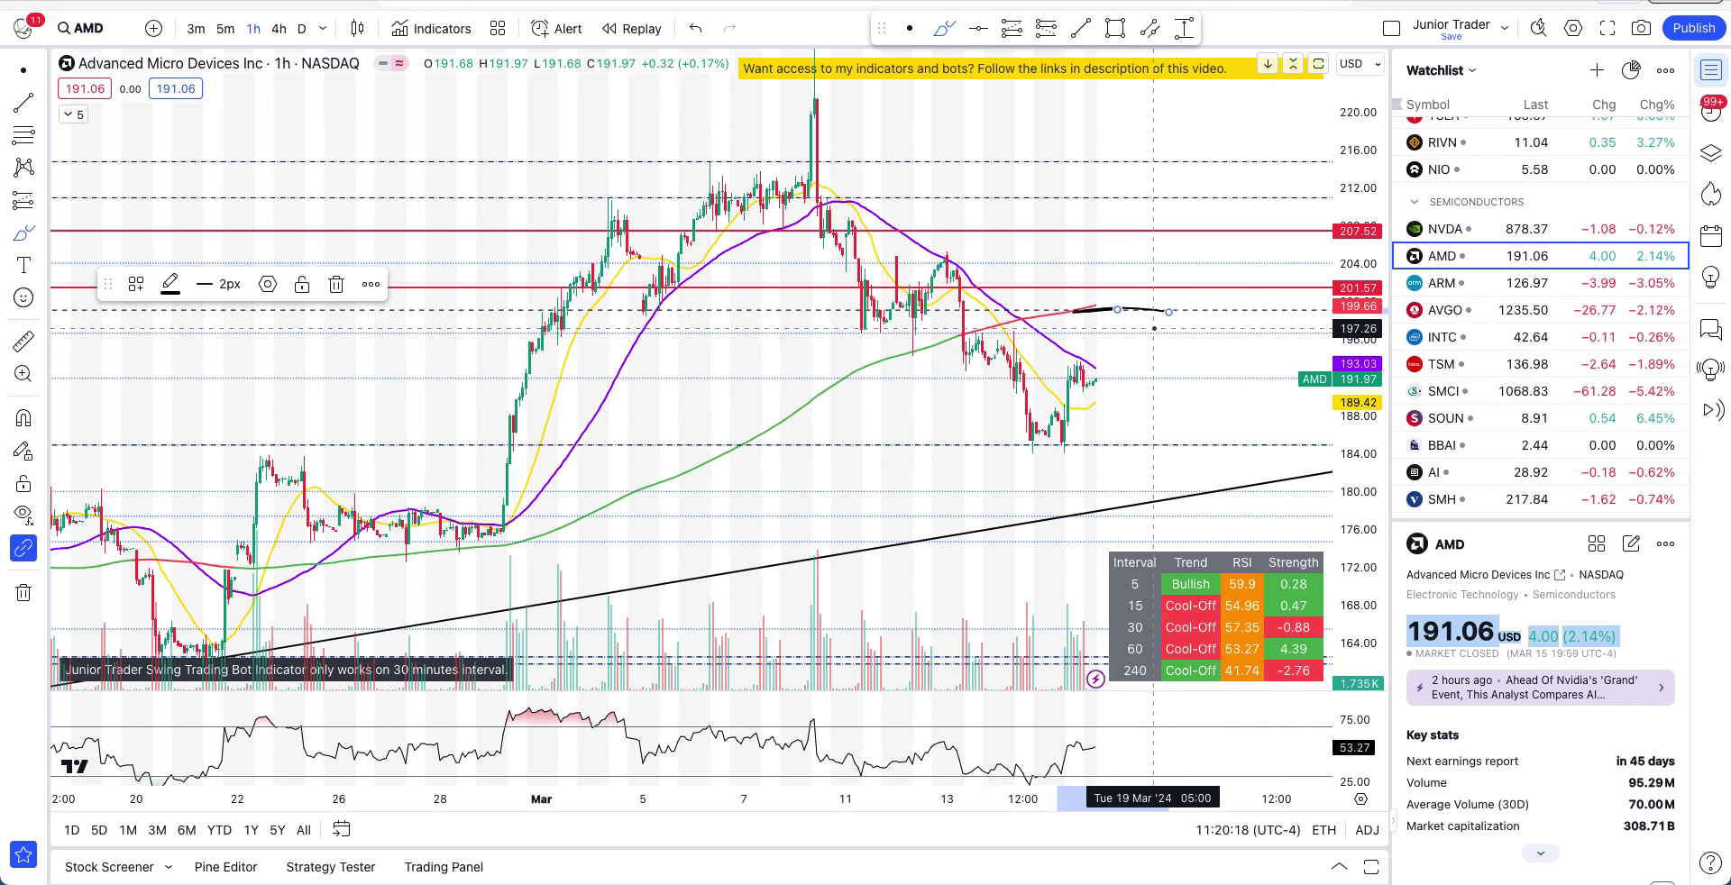
key("ctrl+z")
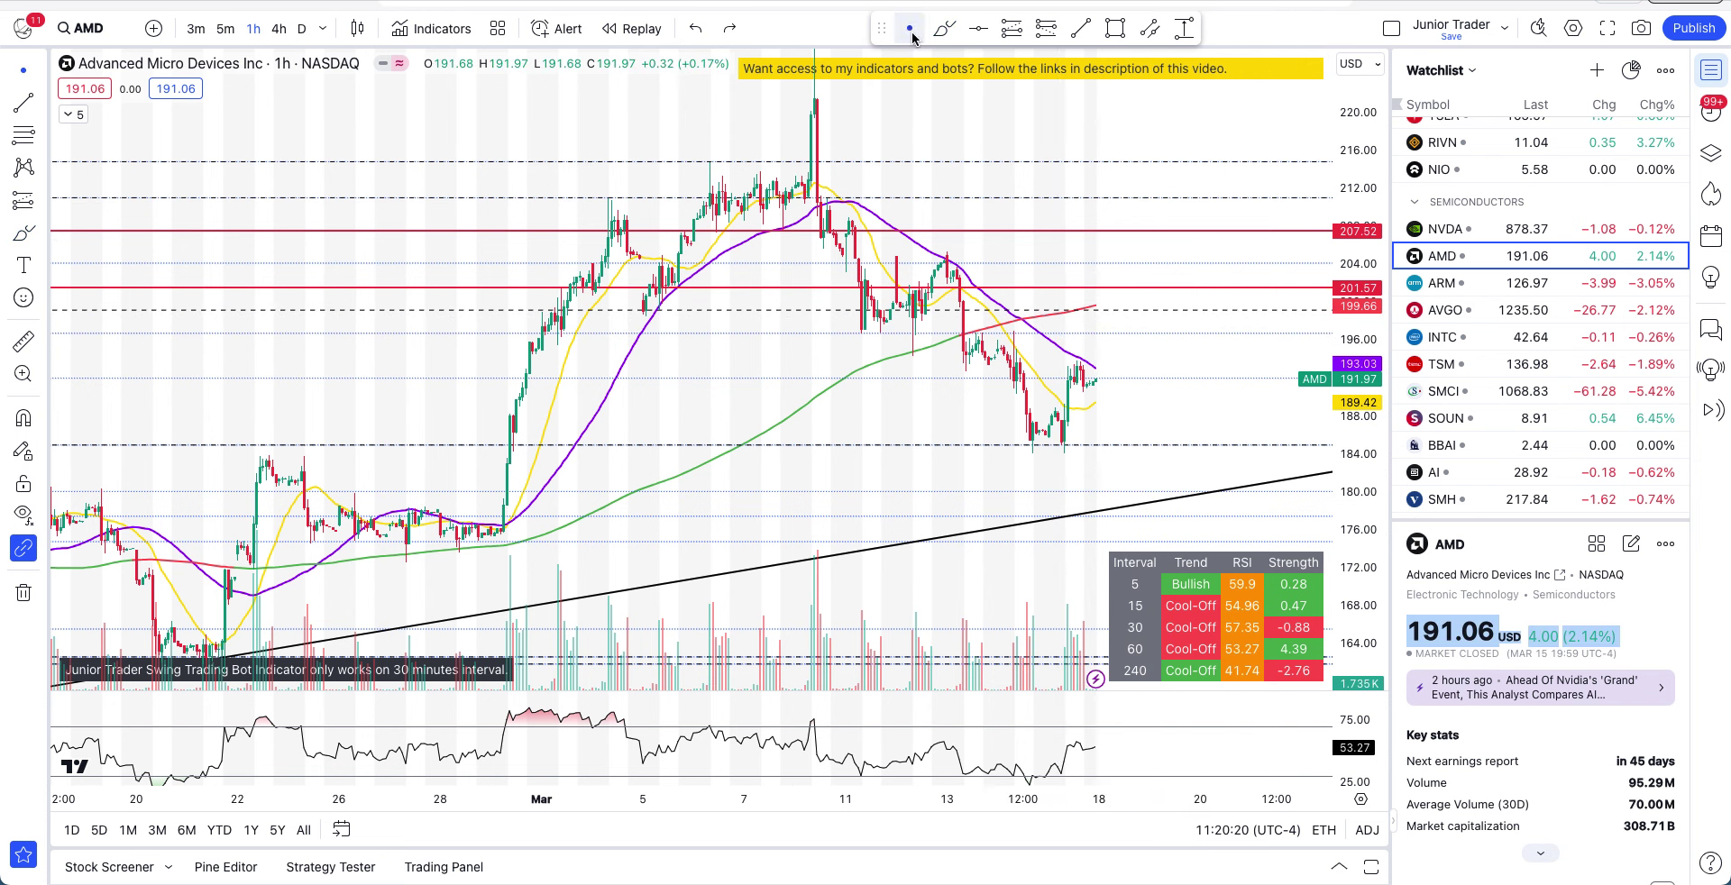
- Brush a horizontal line at about 193.6 across the 15 March highs, and undo it
scroll(1123, 367, "up", 5)
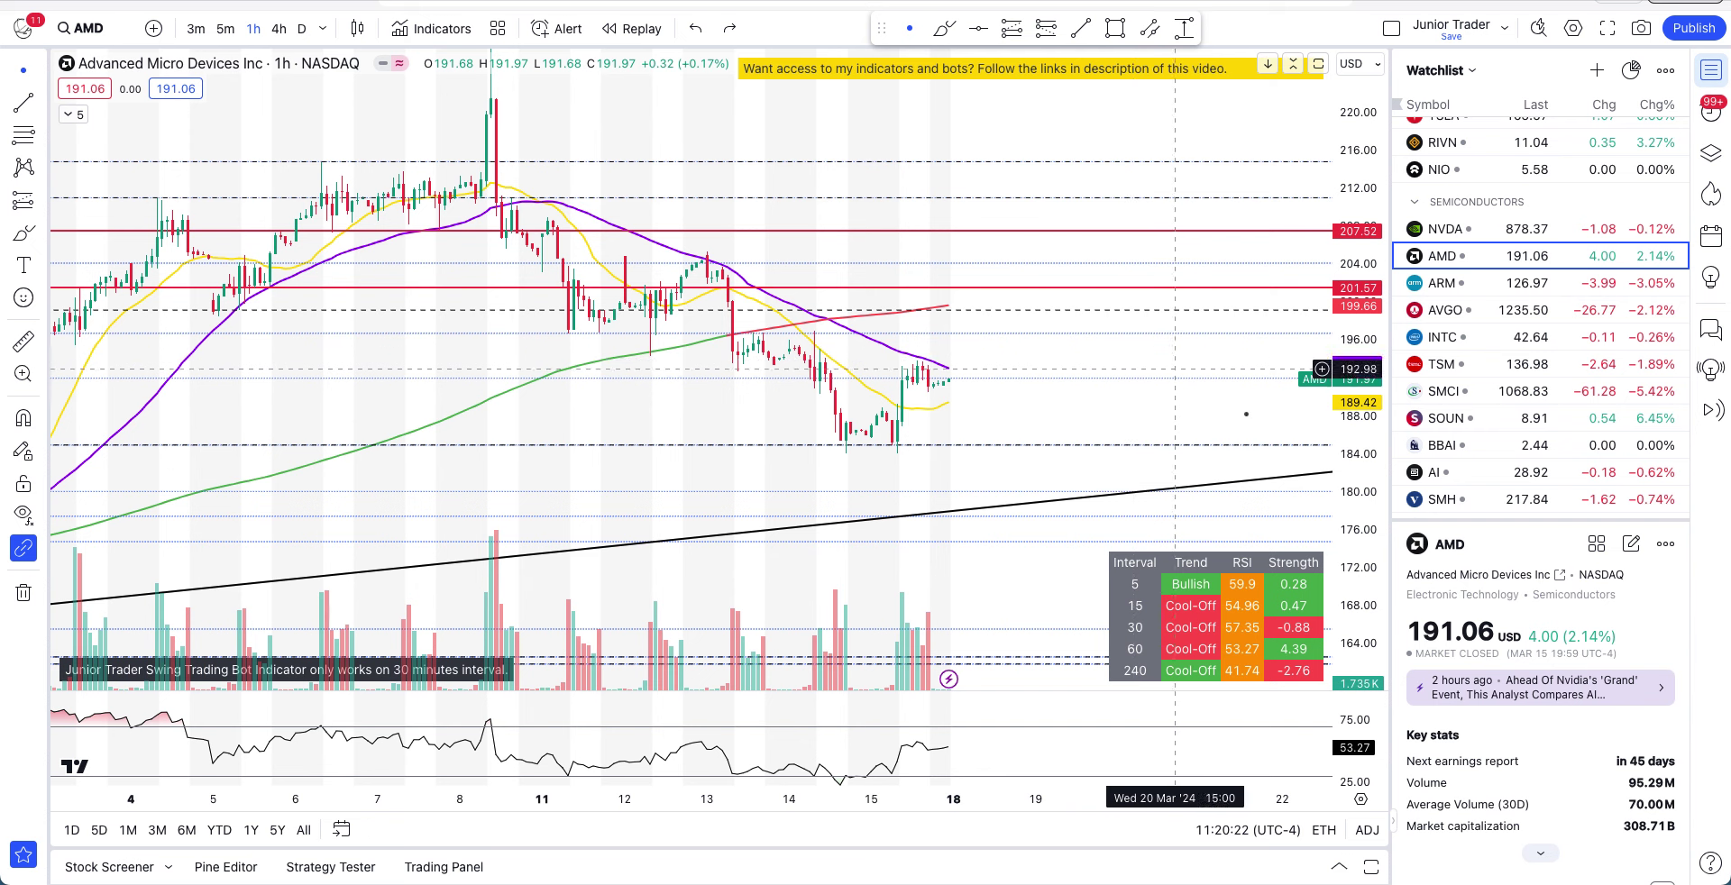
left_click_drag(1363, 542, 1366, 448)
left_click(938, 29)
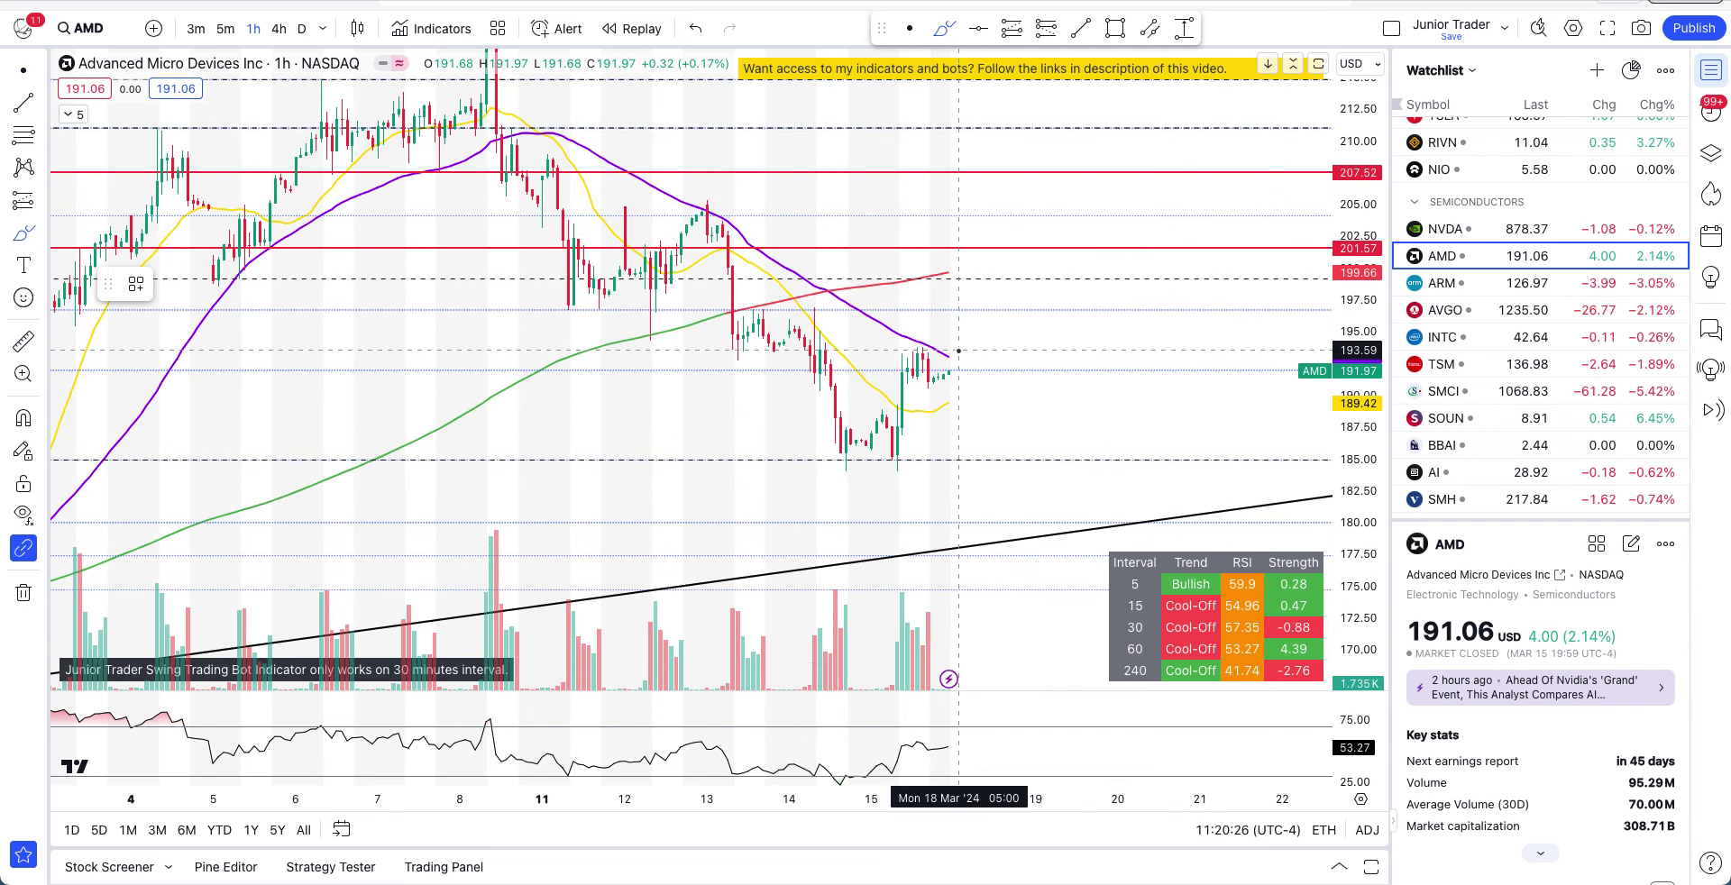
left_click_drag(951, 351, 845, 351)
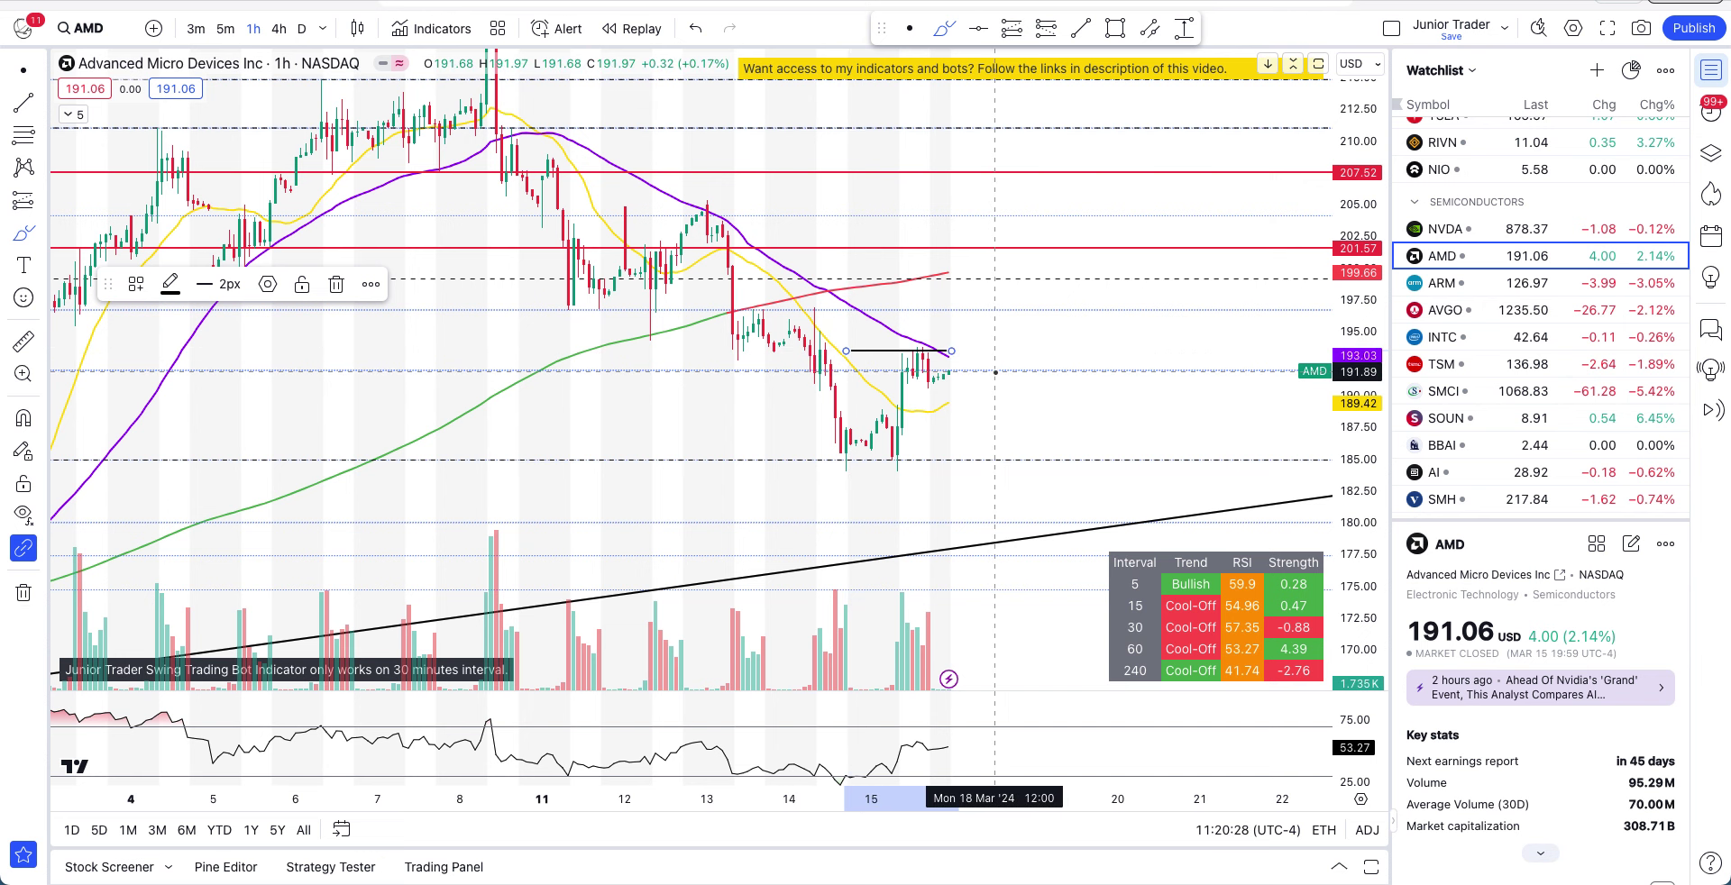
key("ctrl+z")
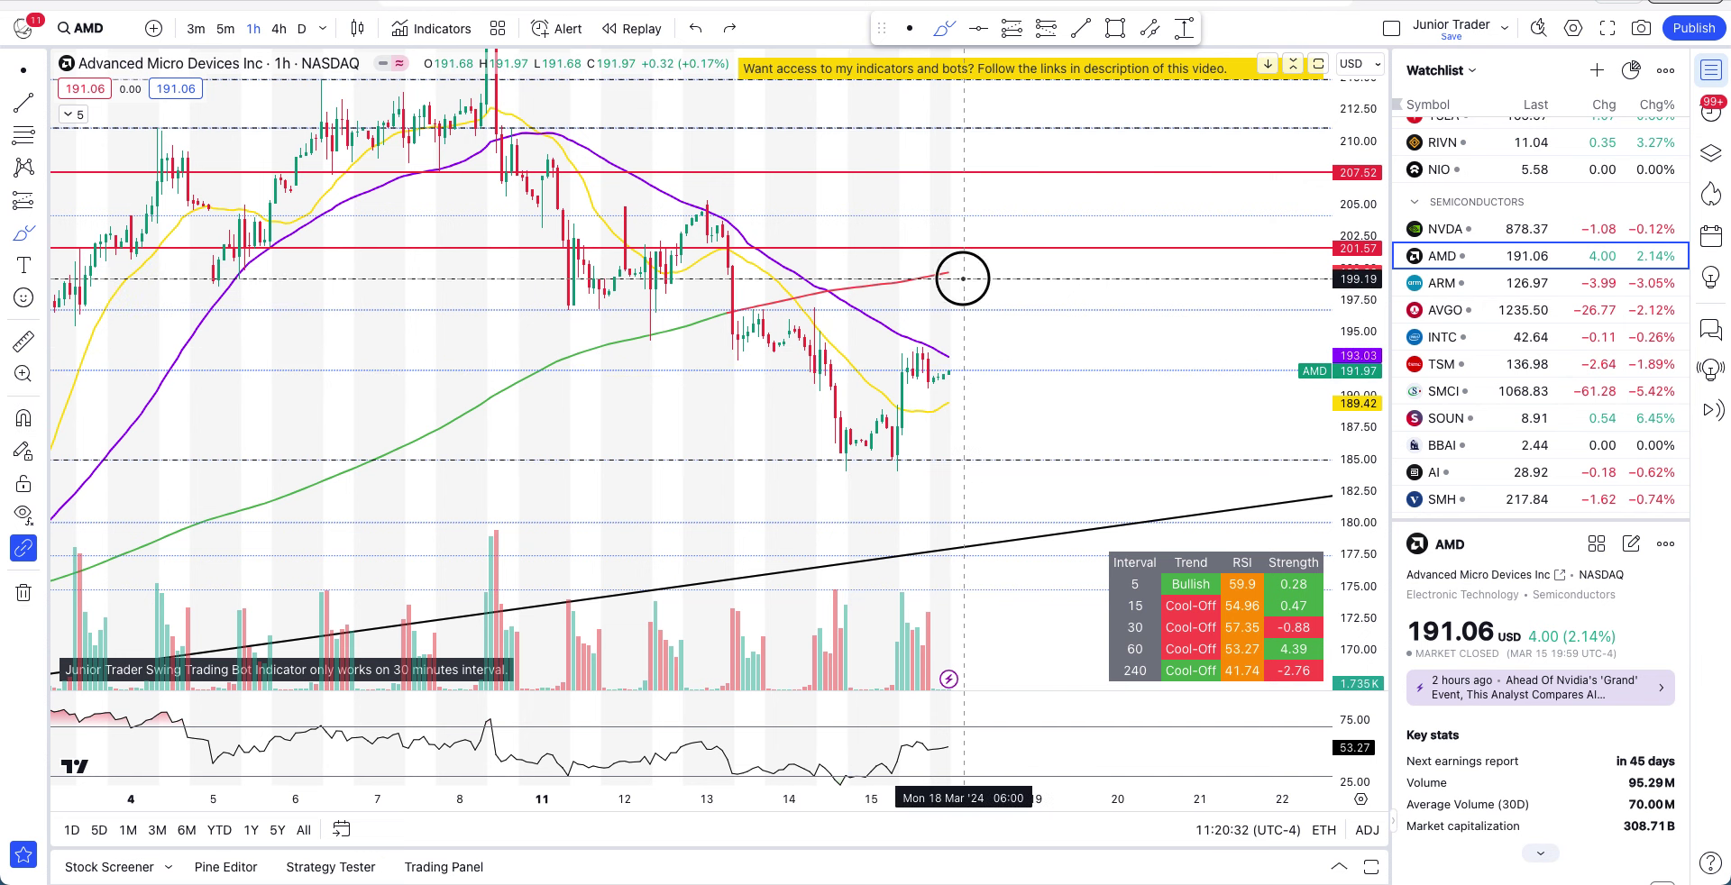
key("ctrl")
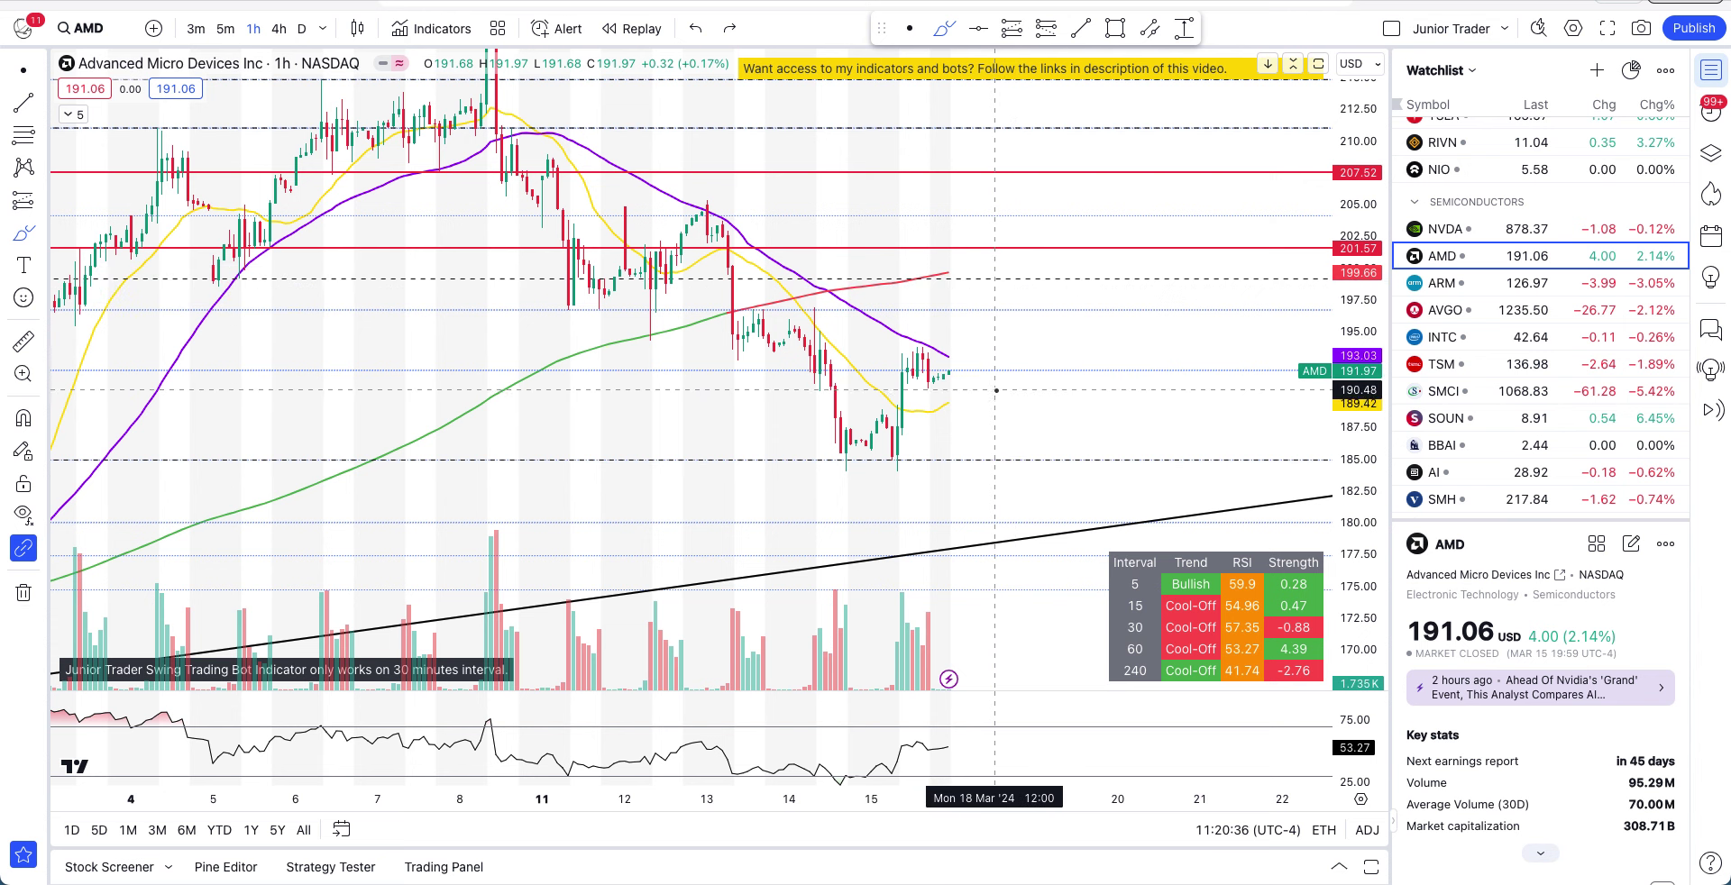
- Delete the red horizontal lines at 201.57 and 207.52
left_click(1000, 252)
key("Delete")
left_click(1005, 177)
key("Delete")
scroll(927, 436, "down", 1)
scroll(927, 436, "down", 1)
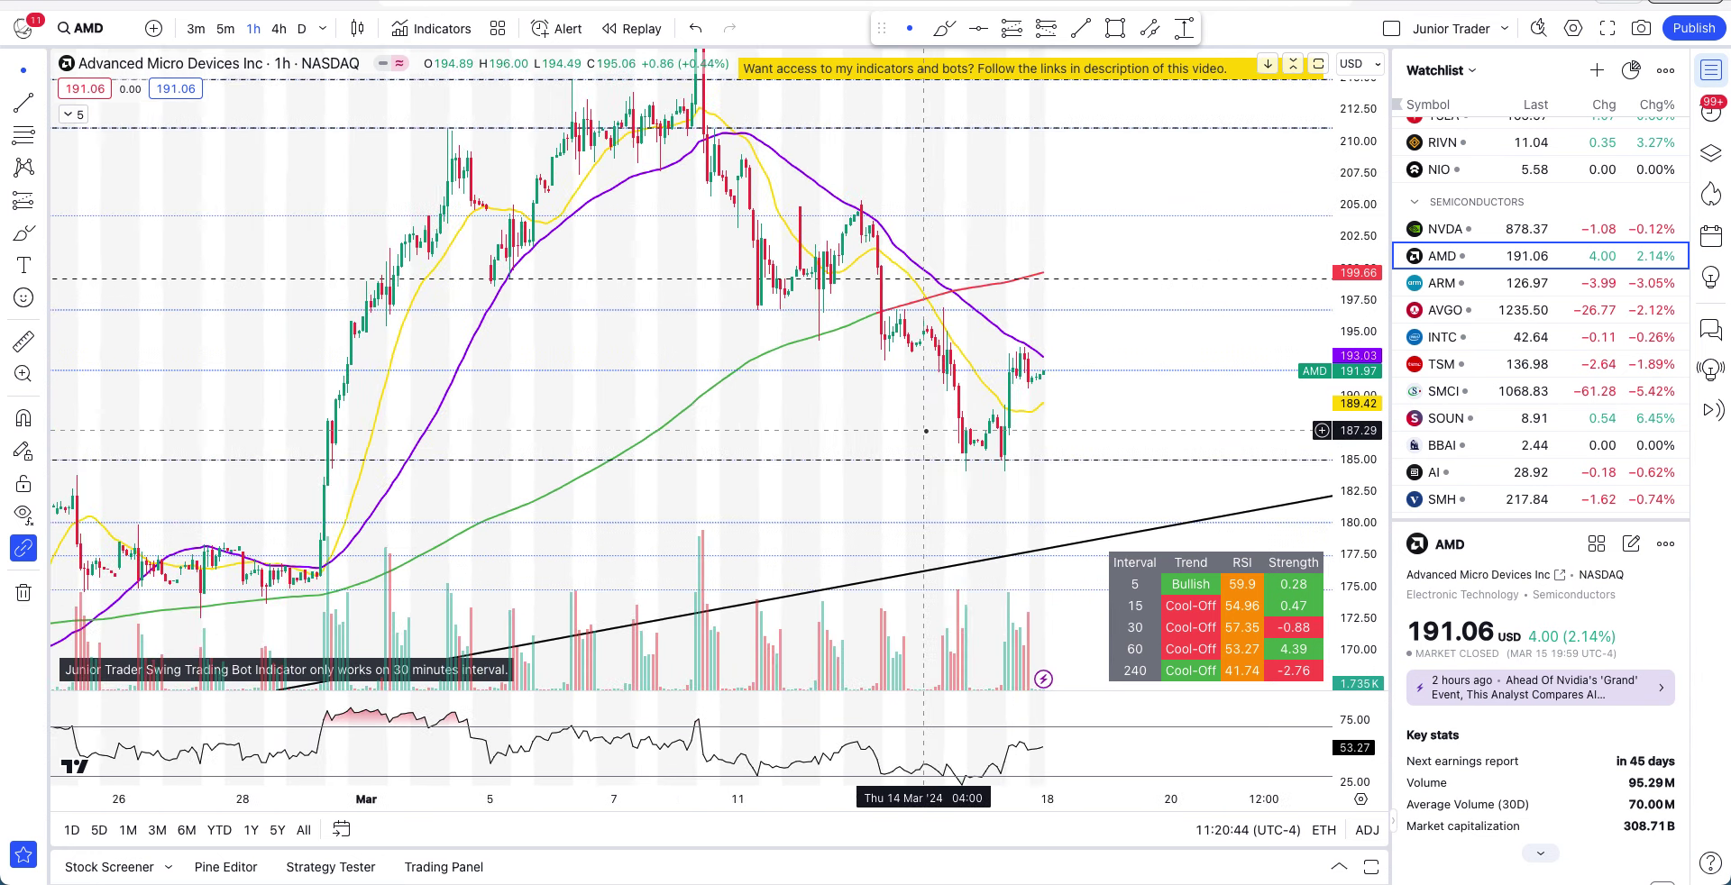
scroll(1063, 386, "down", 1)
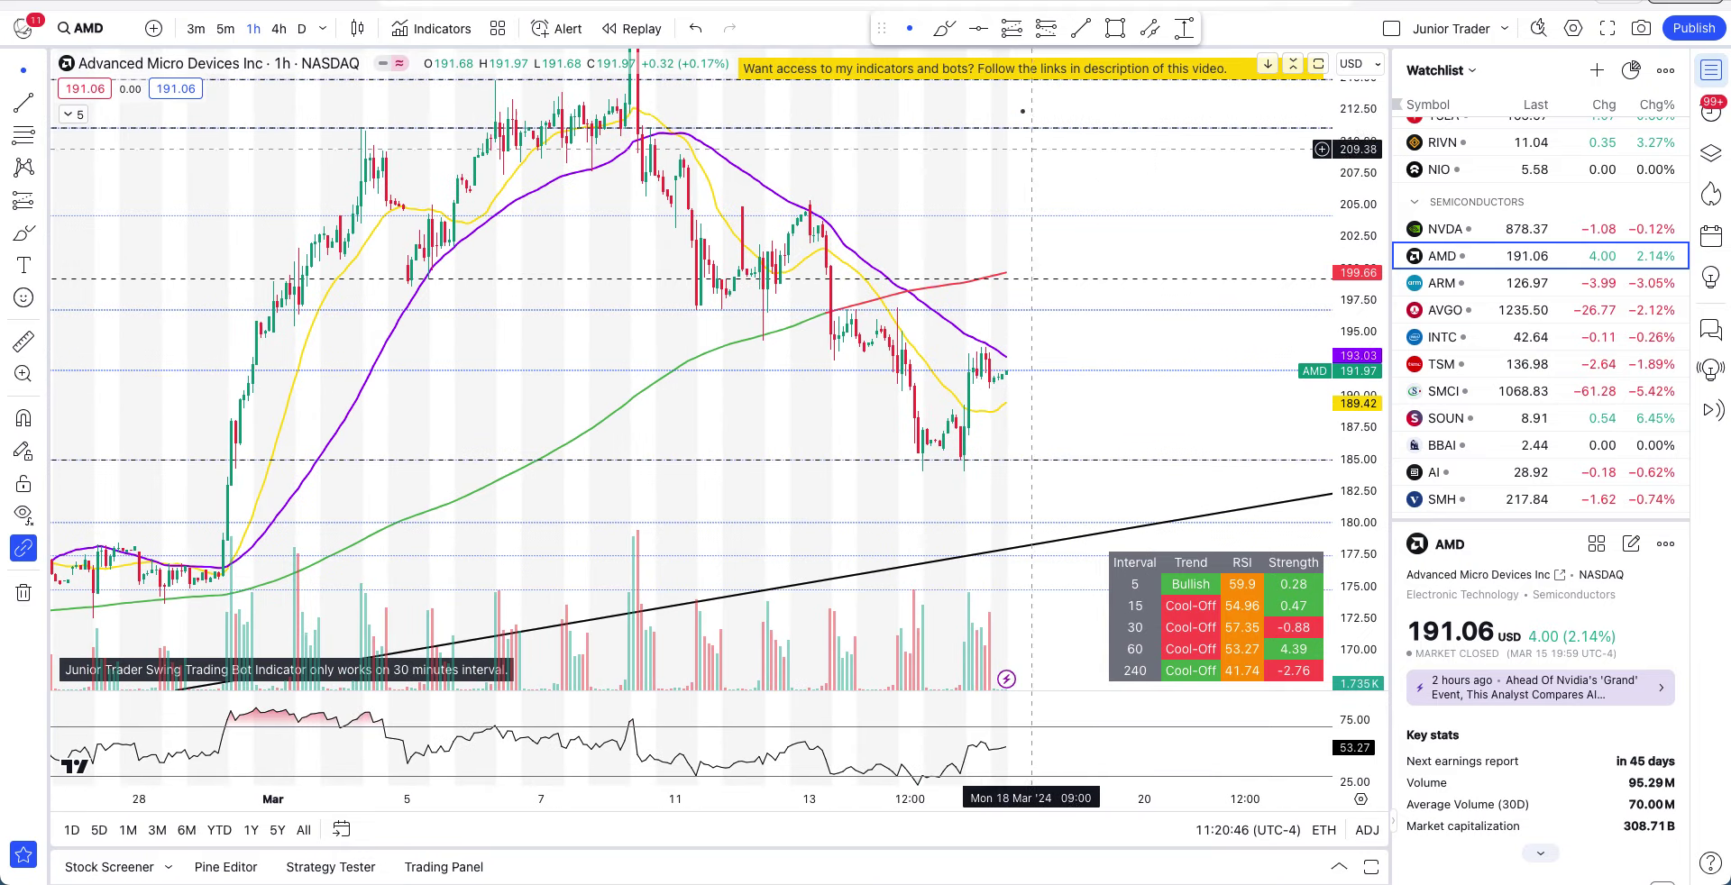
- Brush a horizontal line at about 190.5 beneath the latest candles, and undo it
left_click(943, 28)
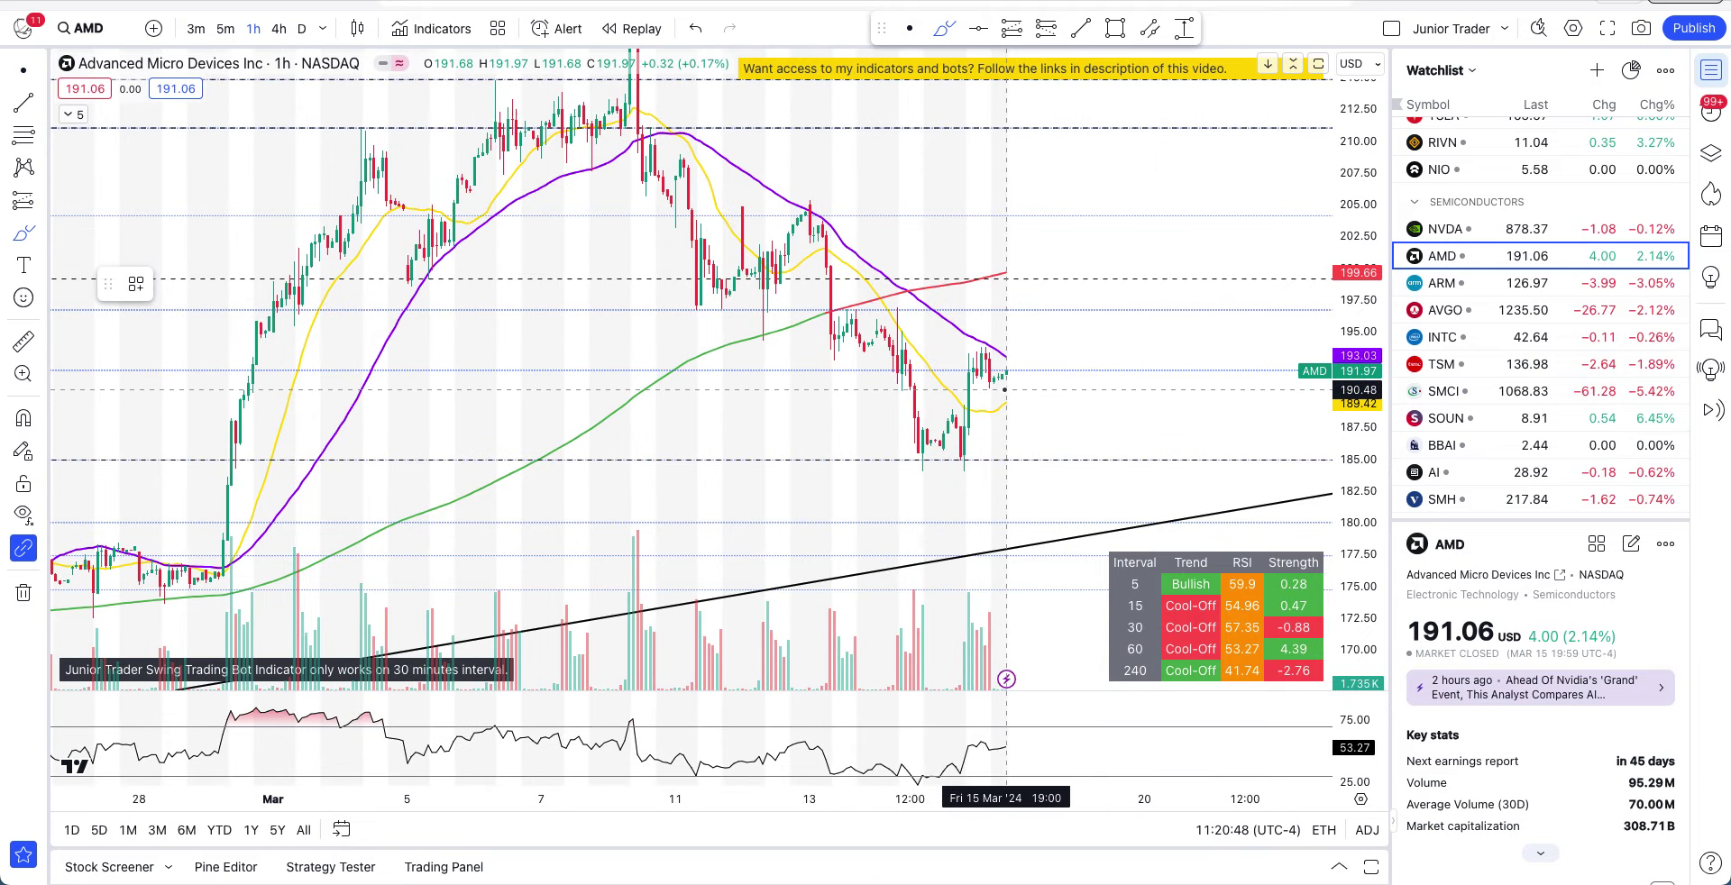
left_click_drag(1005, 393, 1001, 391)
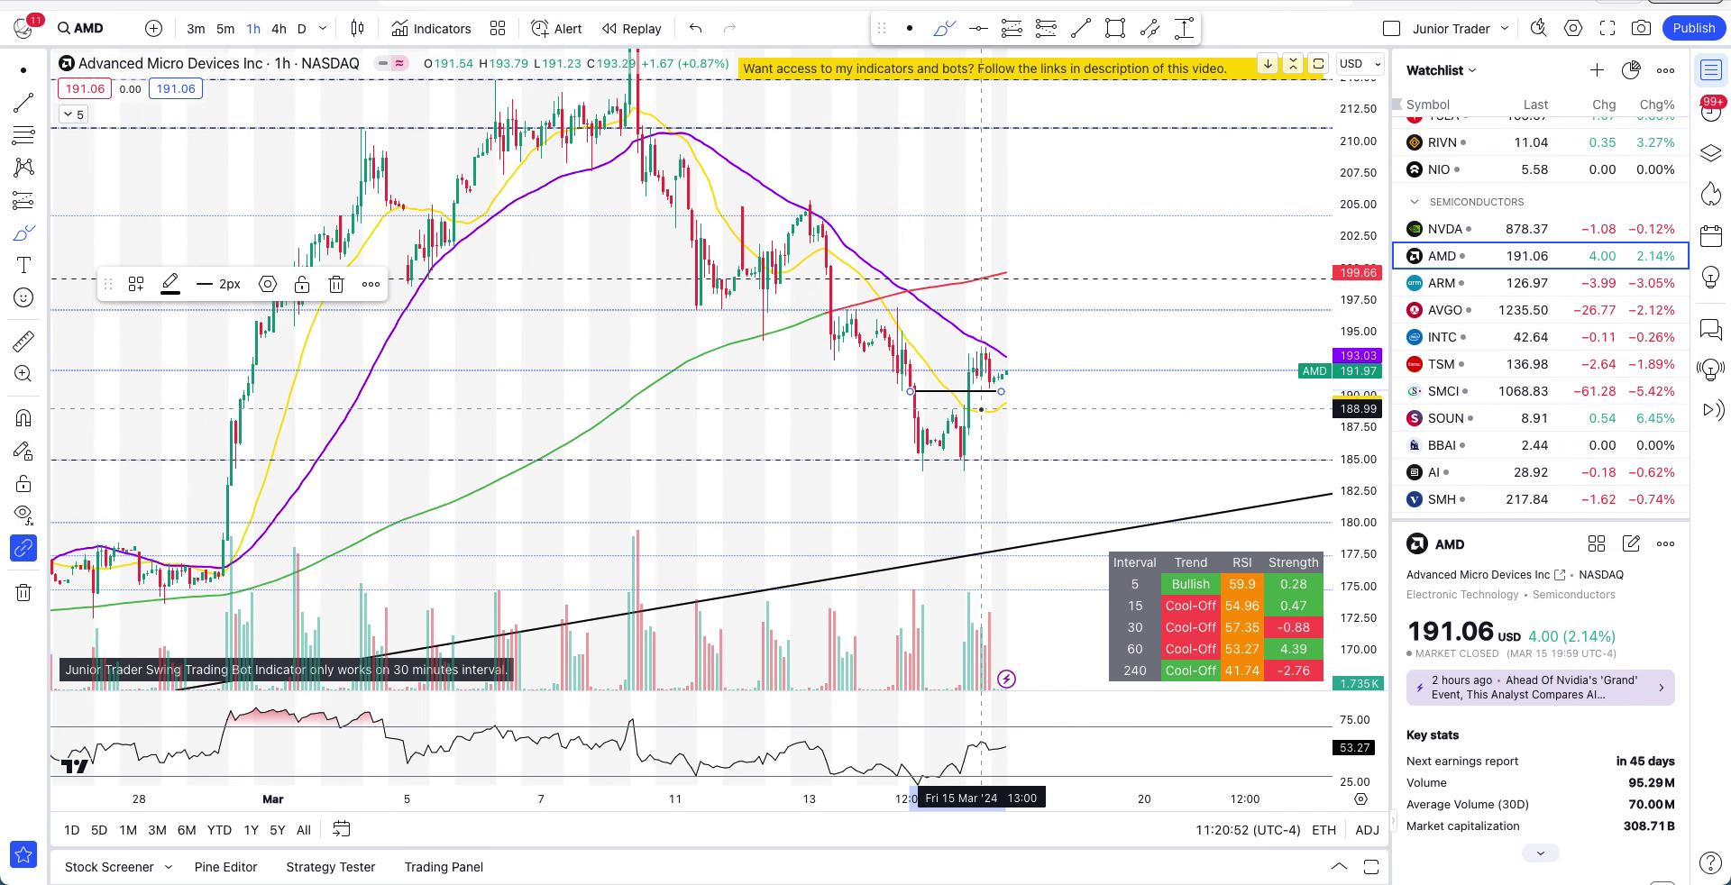
key("ctrl+z")
- Set Intraday Levels Depth to high in the Junior Trader Universal Indicator settings and collapse the indicator list
left_click(69, 114)
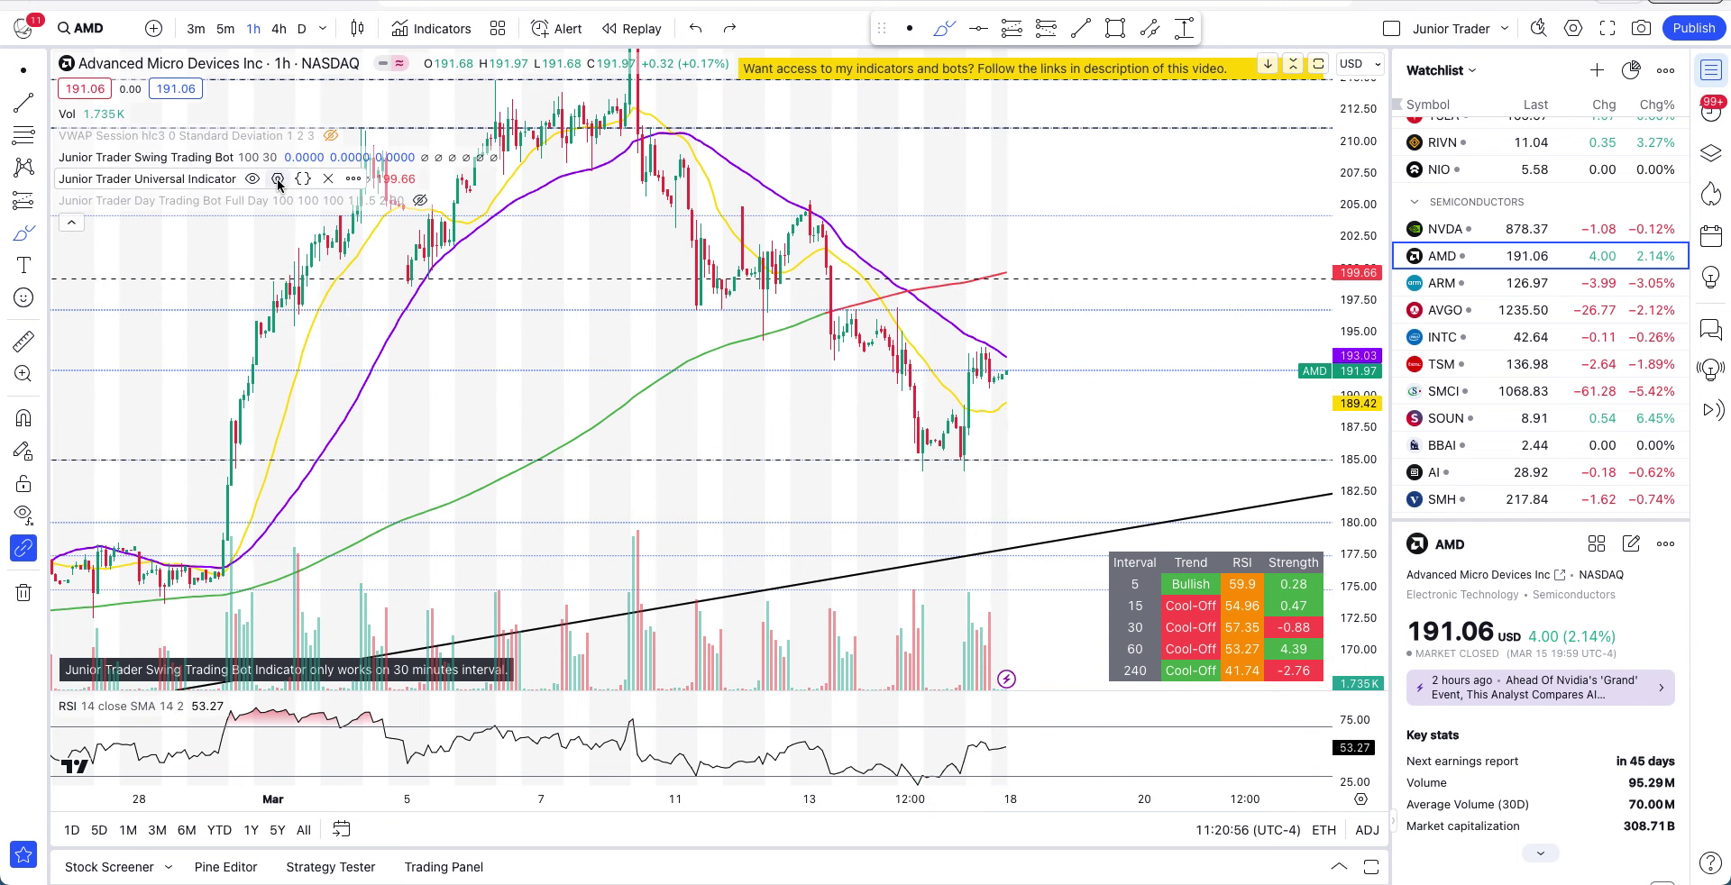
left_click(279, 181)
left_click(908, 566)
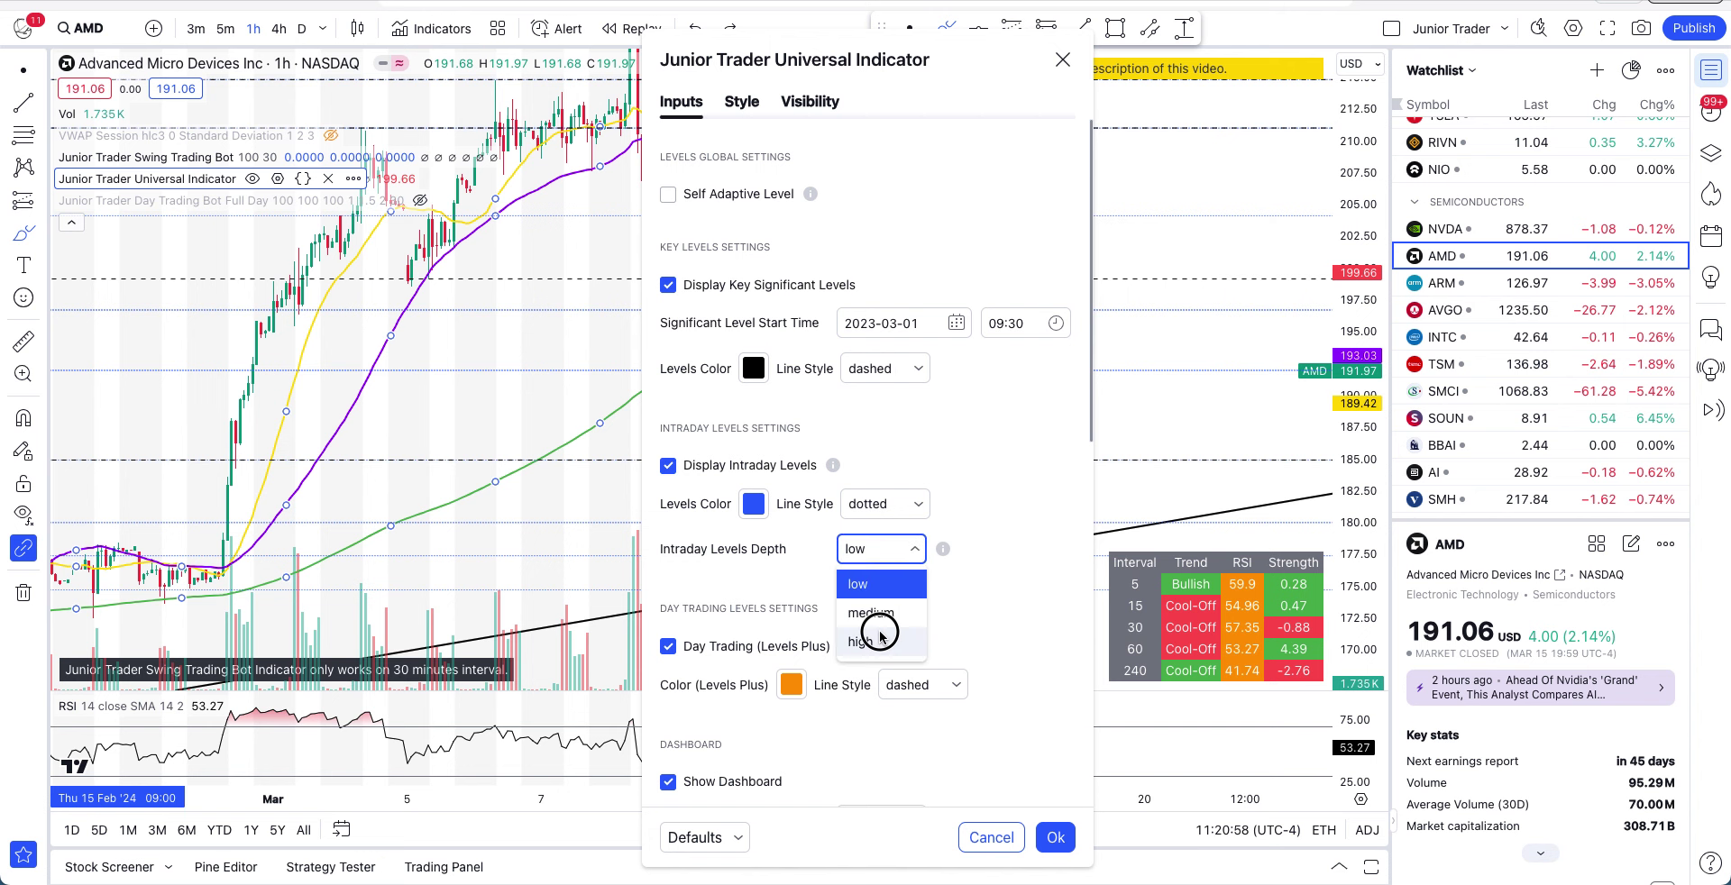
left_click(881, 642)
left_click(1054, 838)
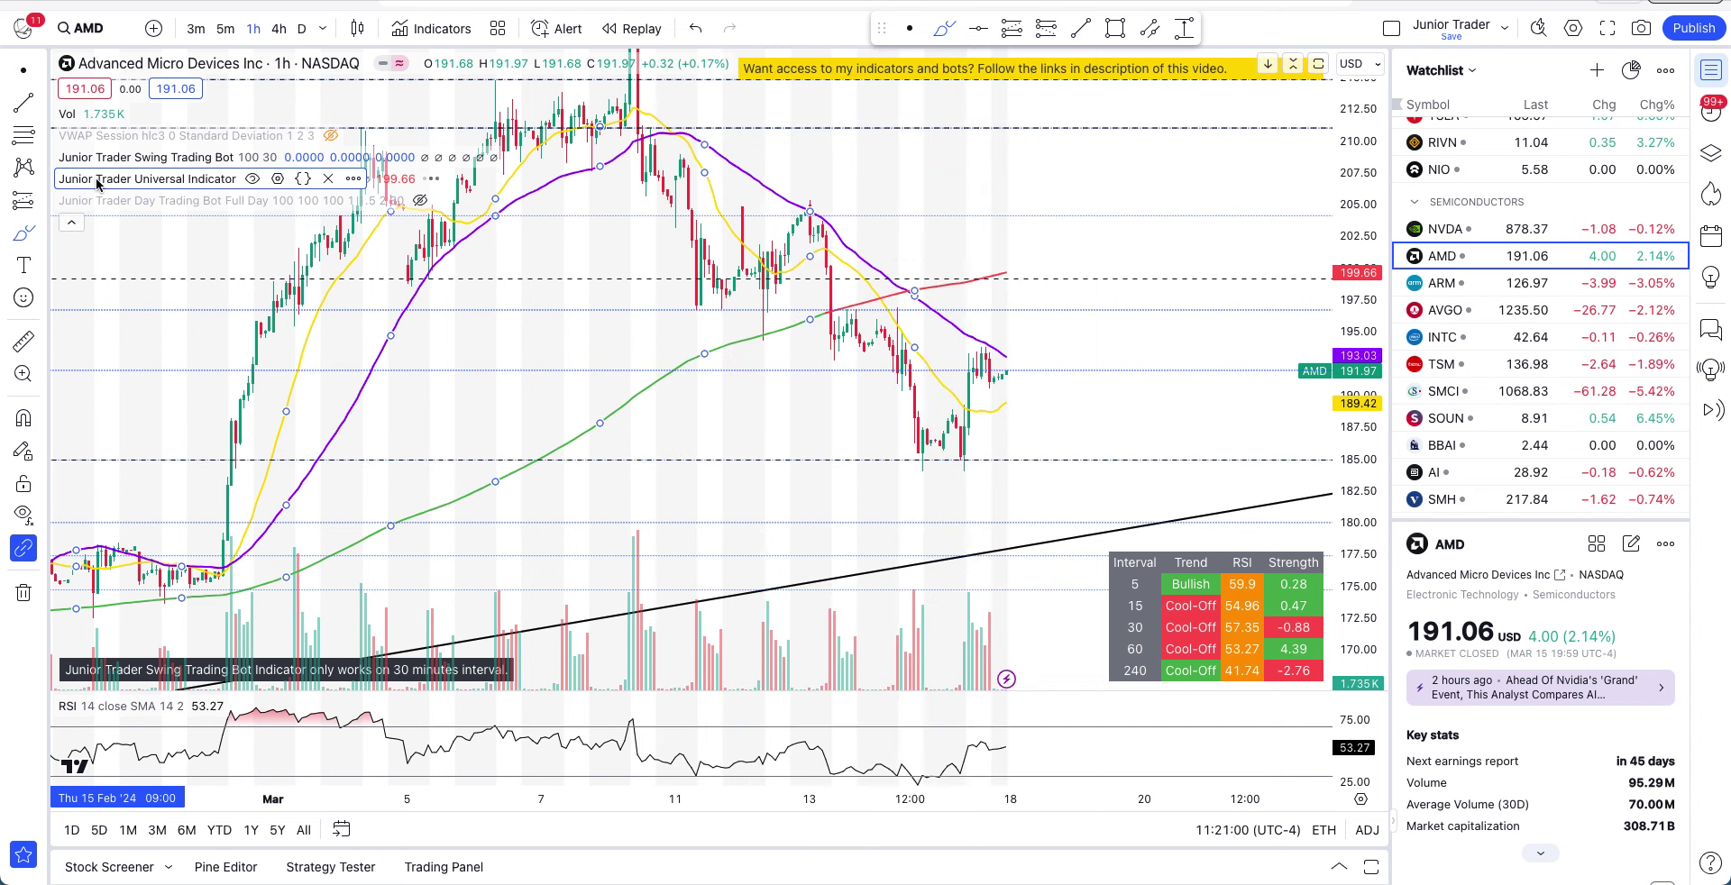
left_click(71, 222)
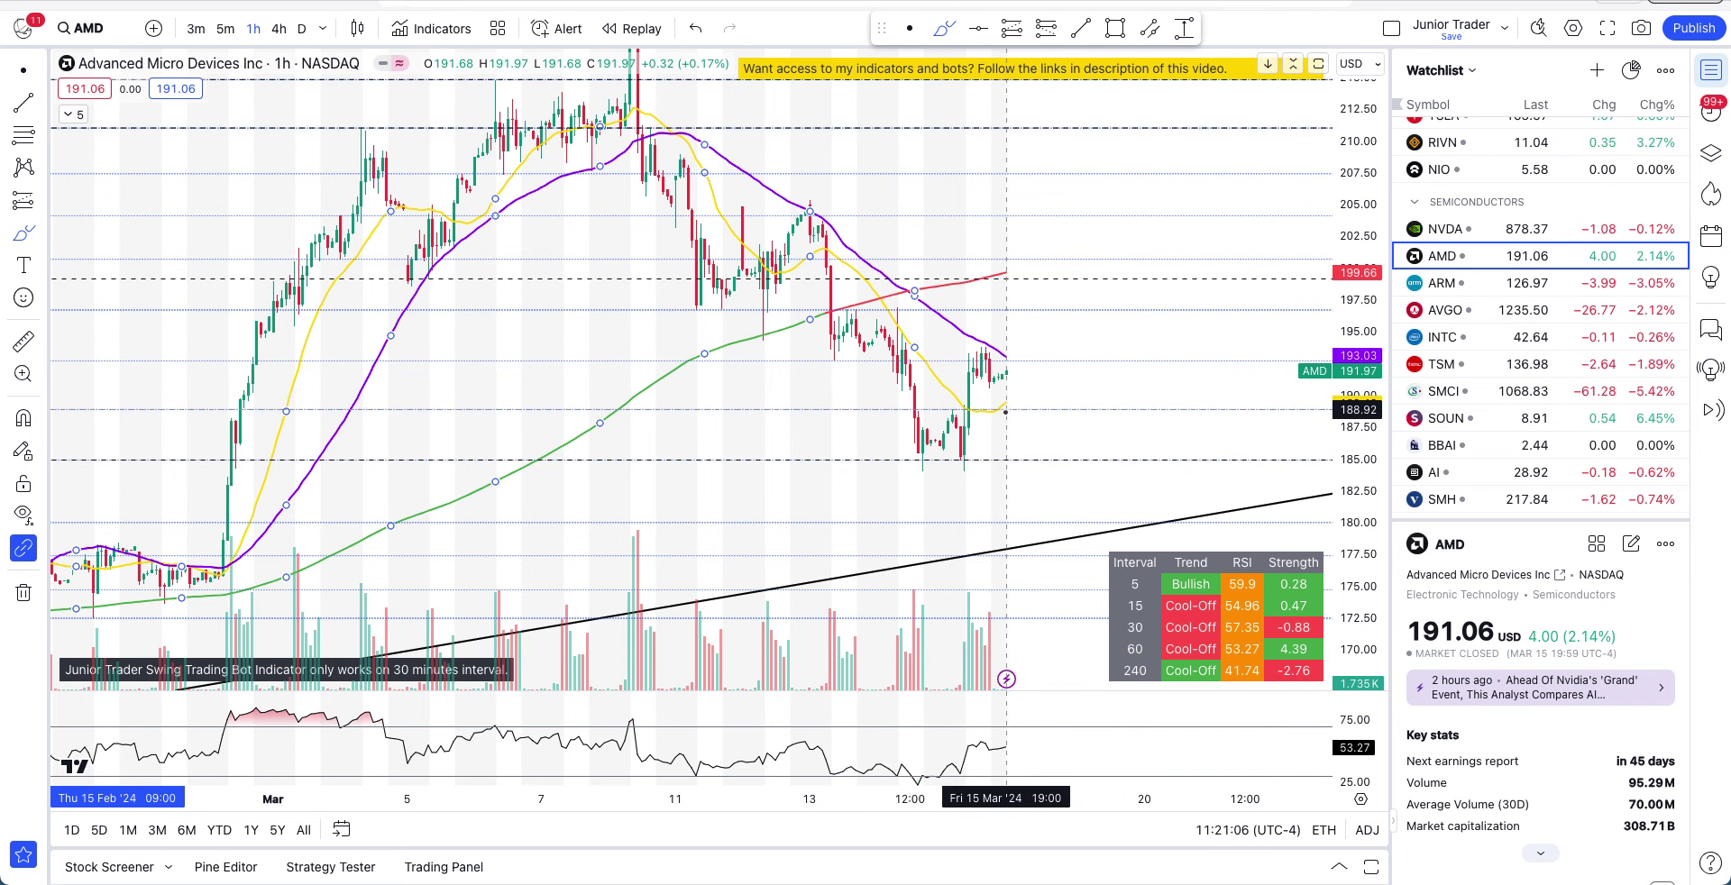
- Brush two arcs under the 14 and 15 March lows at the dashed line near 185, and undo both
scroll(1007, 409, "up", 3)
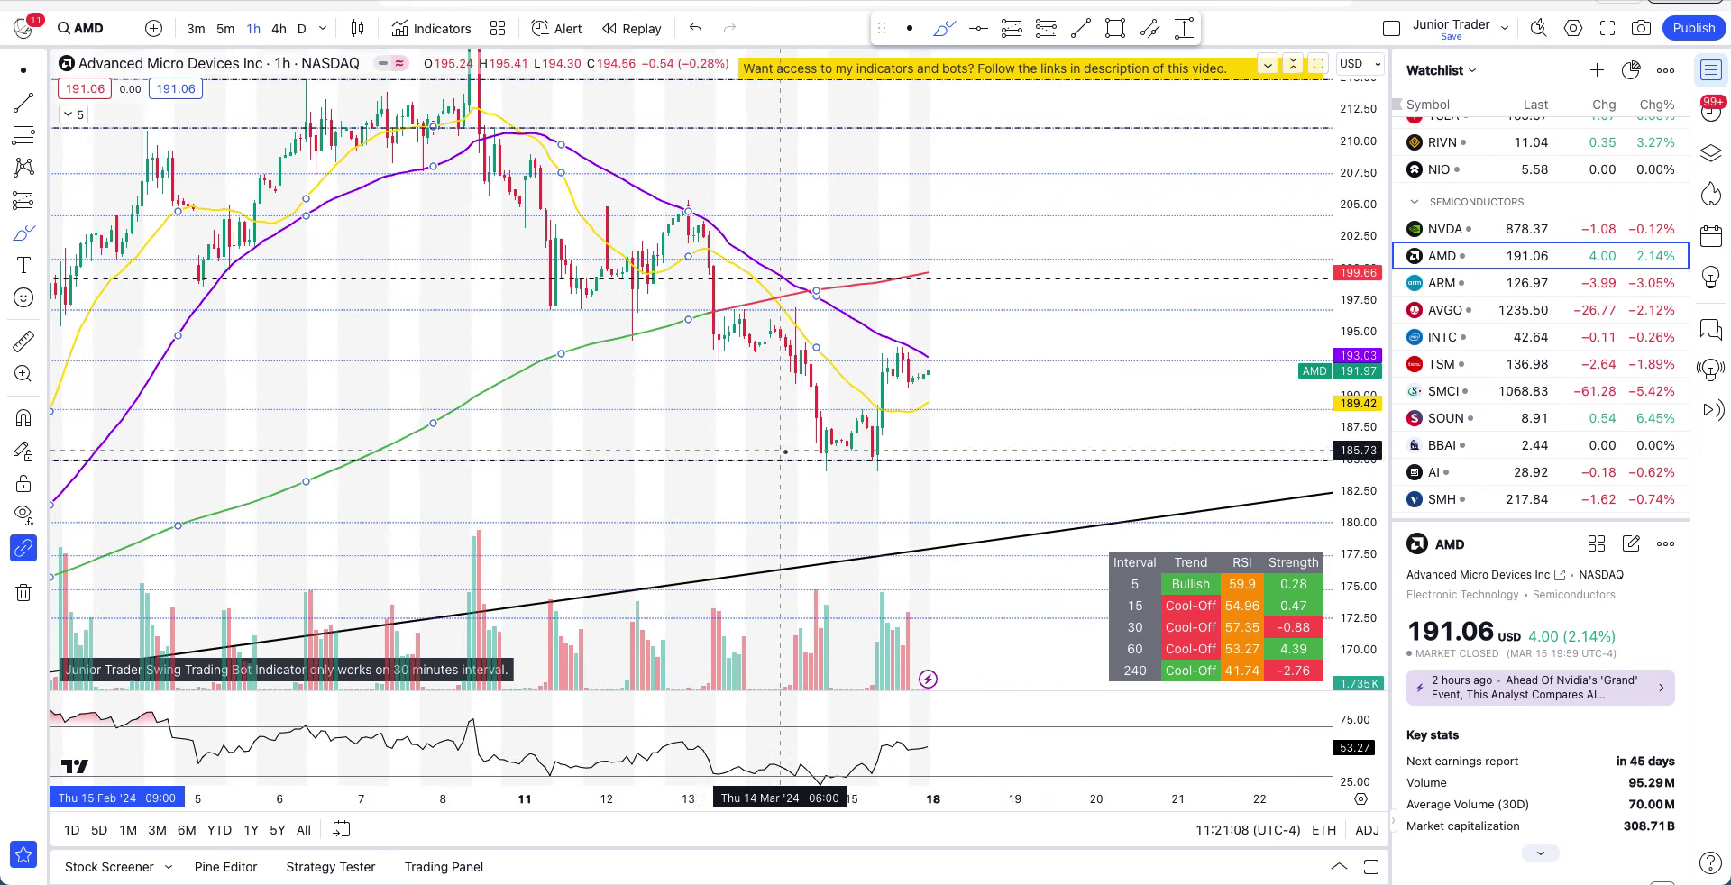
mouse_move(790, 455)
left_mouse_down()
mouse_move(870, 467)
mouse_move(904, 449)
left_mouse_up()
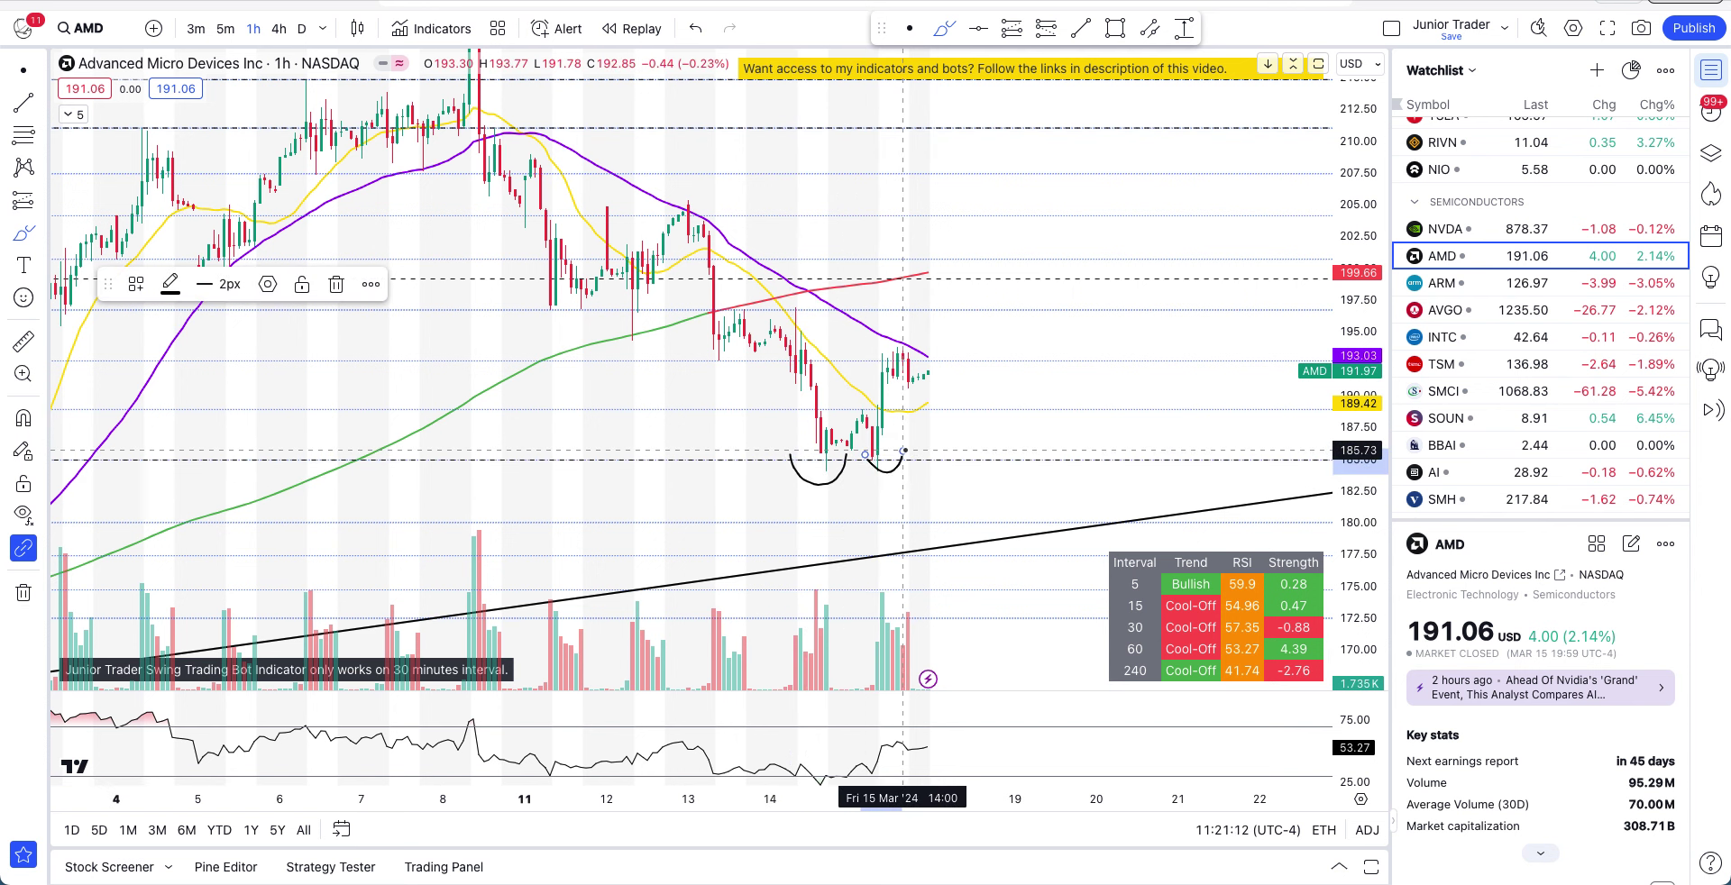
key("ctrl+z")
key("ctrl+z")
- Brush rising projections from the 15 March candles past the purple moving average to the dashed line near 199, undoing them
mouse_move(871, 456)
left_mouse_down()
mouse_move(890, 358)
mouse_move(923, 398)
mouse_move(985, 282)
left_mouse_up()
key("ctrl+z")
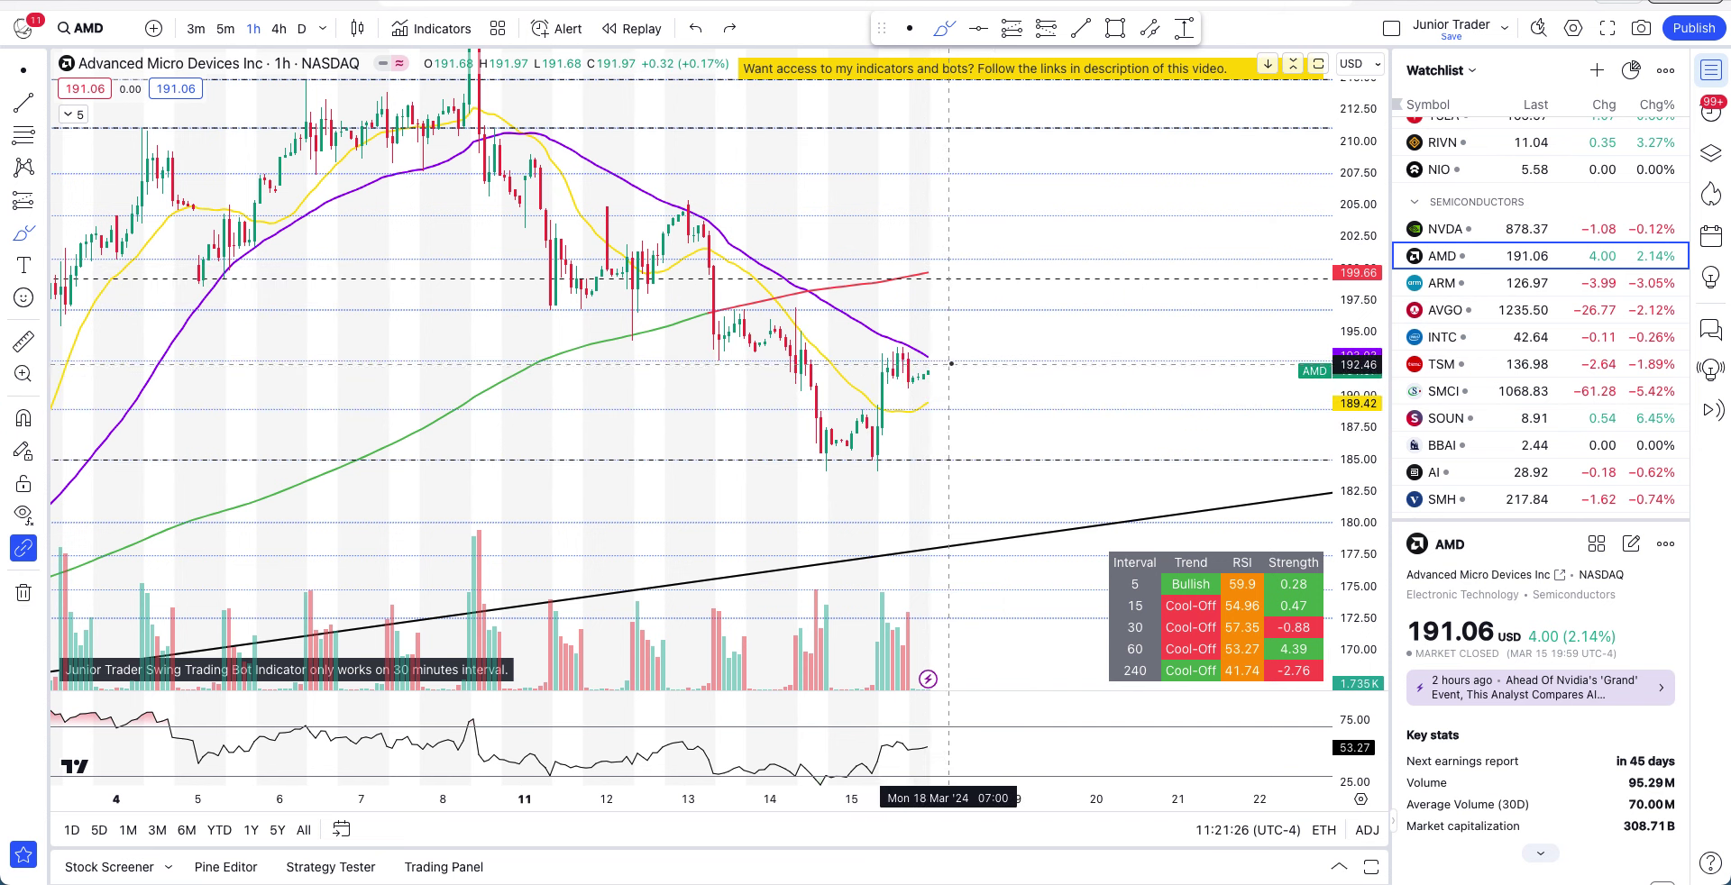
left_click(919, 362)
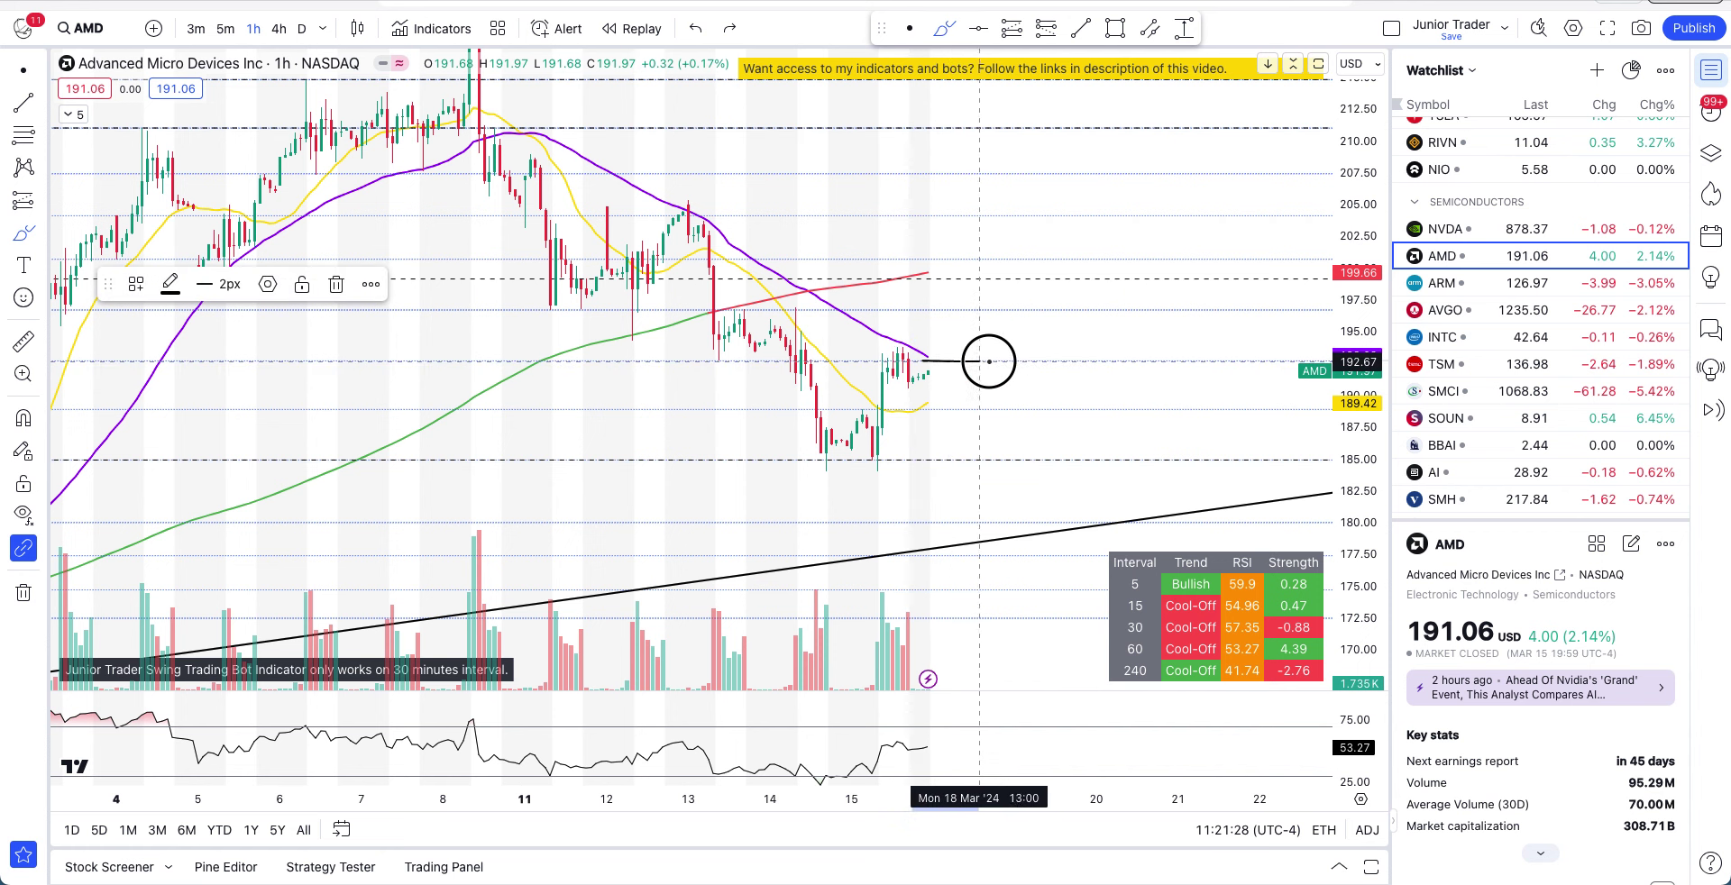
left_click_drag(929, 361, 964, 284)
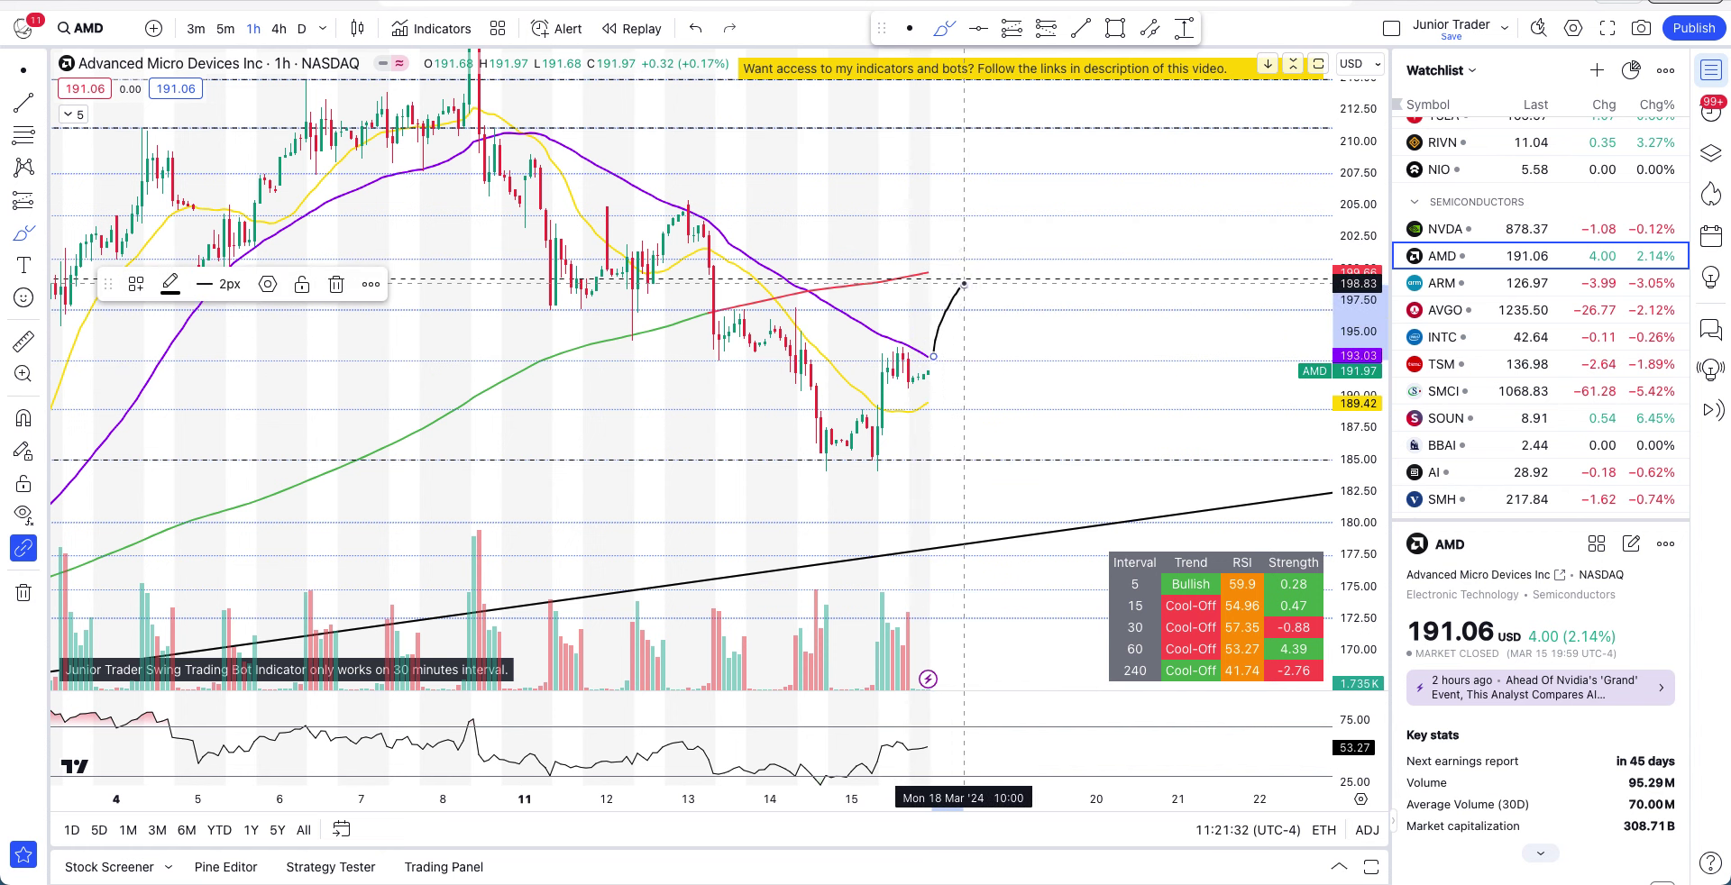
key("ctrl+z")
- Brush a falling projection from the latest candle at about 191 down to about 180 above the black trendline, and undo it
scroll(877, 380, "up", 5)
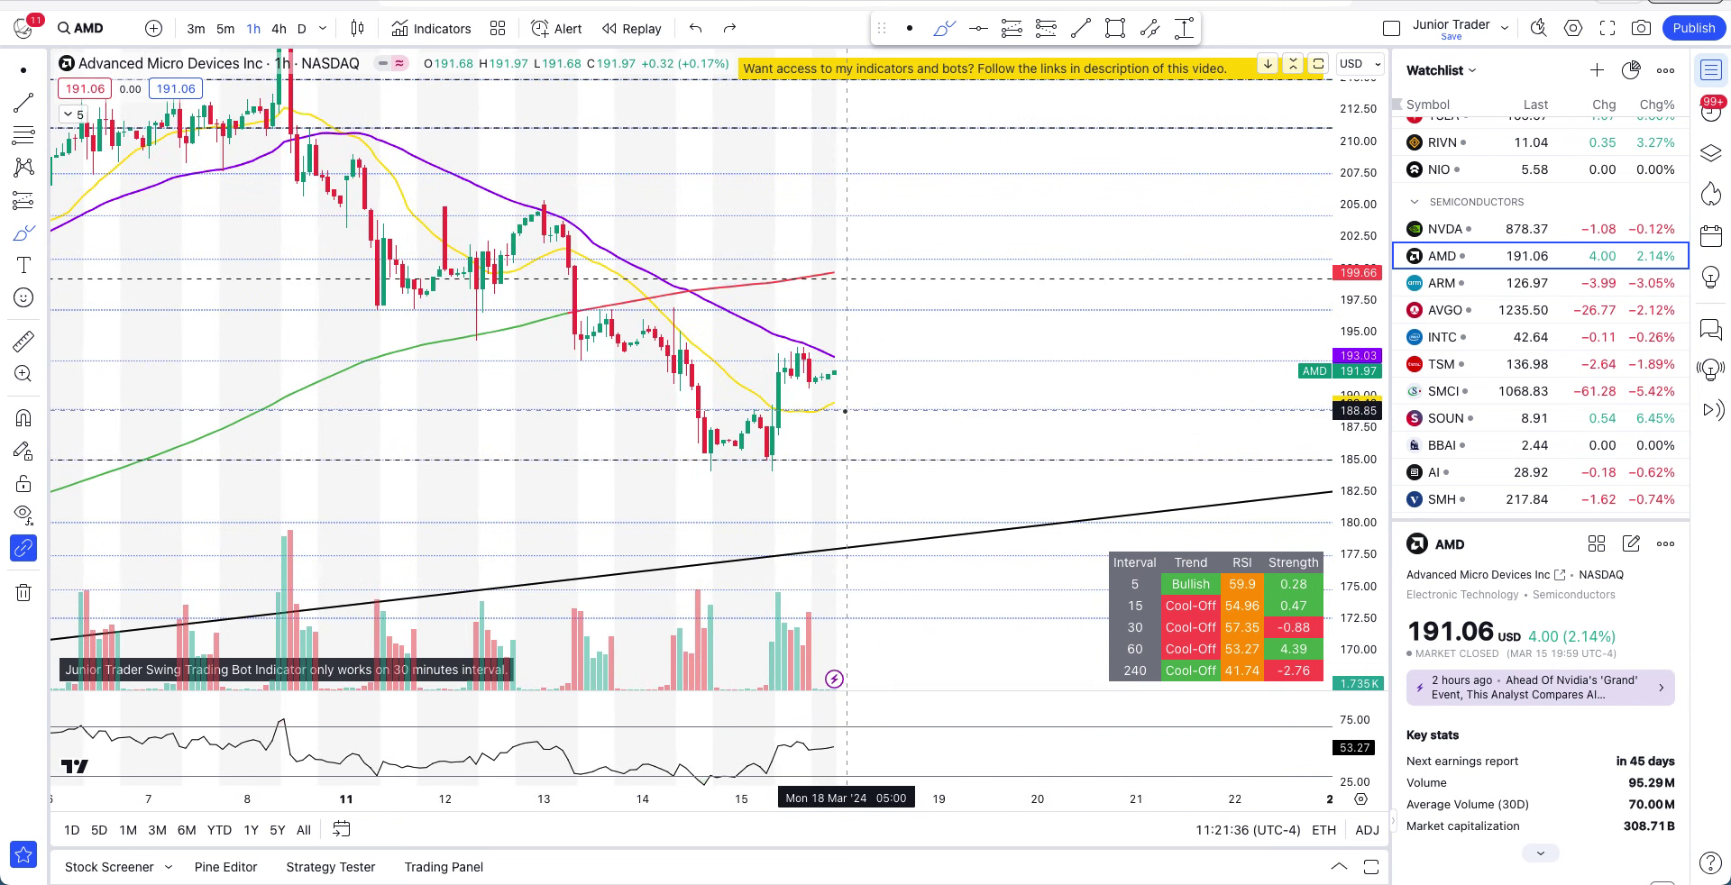
mouse_move(825, 403)
left_mouse_down()
mouse_move(854, 377)
mouse_move(868, 410)
mouse_move(834, 408)
mouse_move(845, 398)
mouse_move(865, 526)
left_mouse_up()
key("ctrl+z")
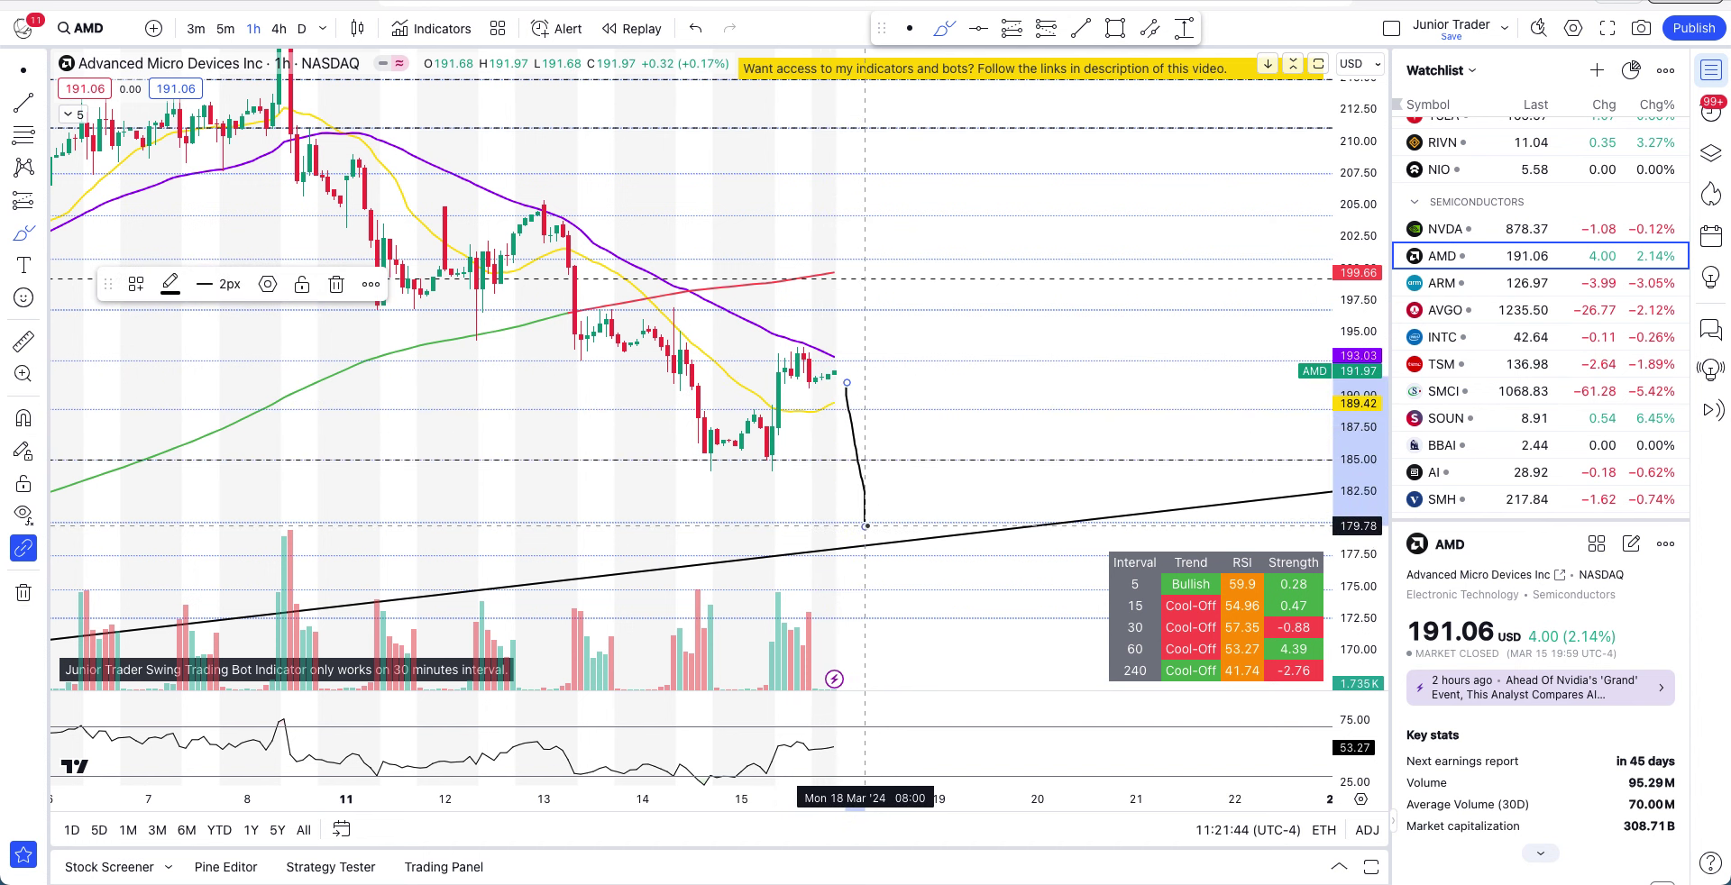
key("ctrl+z")
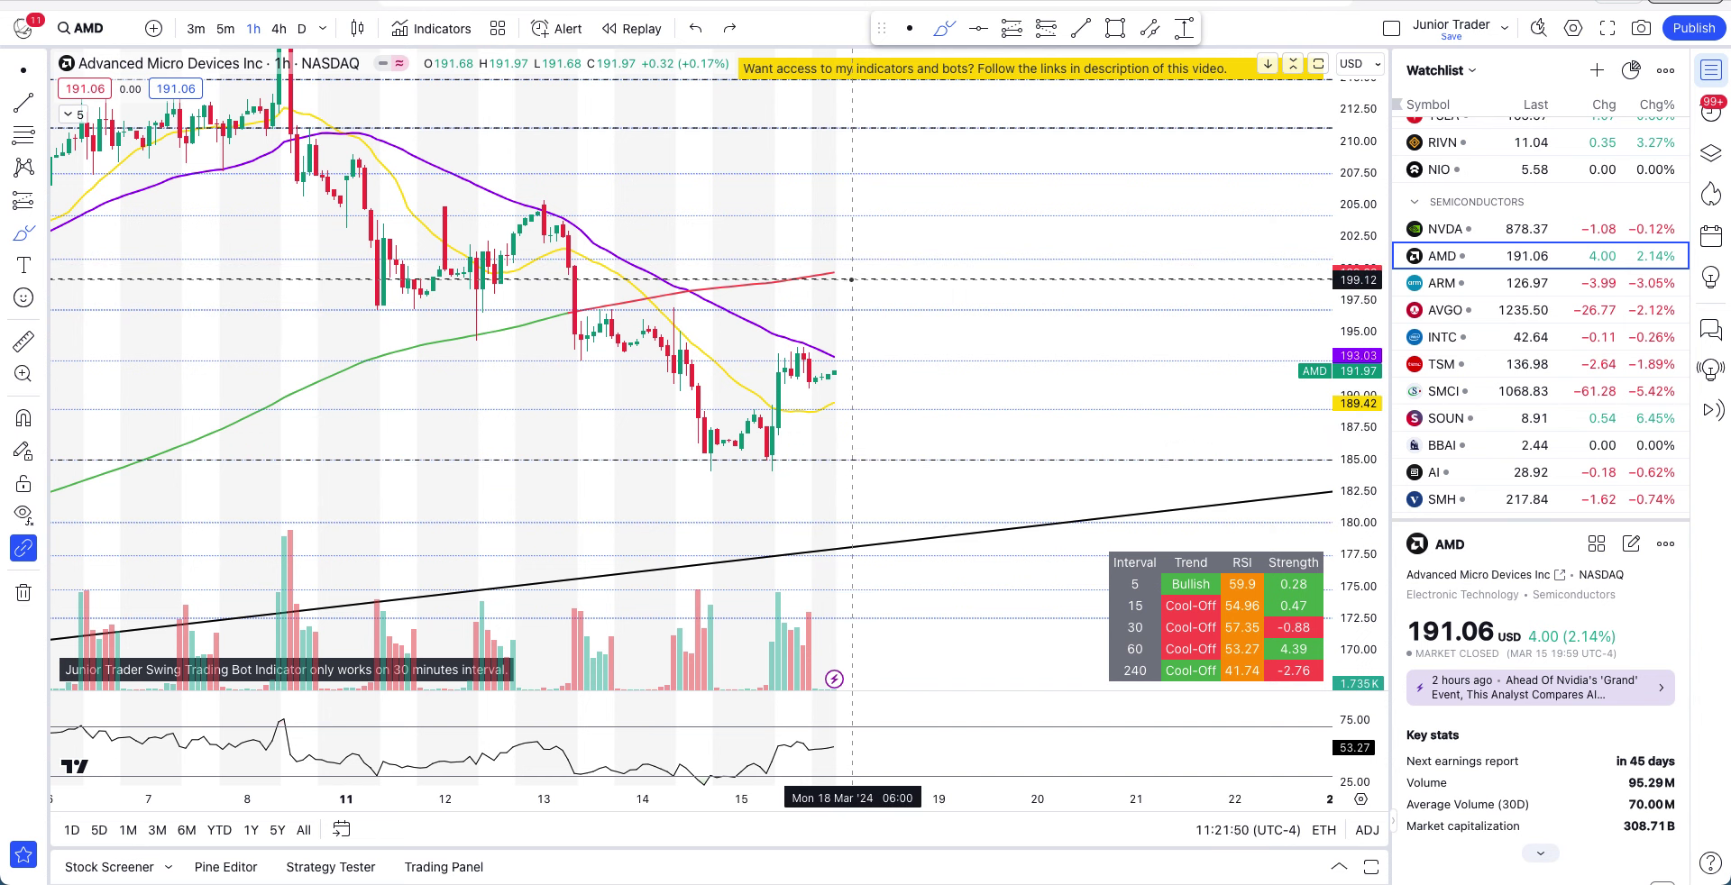
- Brush rising projections from the dashed line near 199 up to the dashed line near 211, undoing each one
scroll(861, 307, "down", 3)
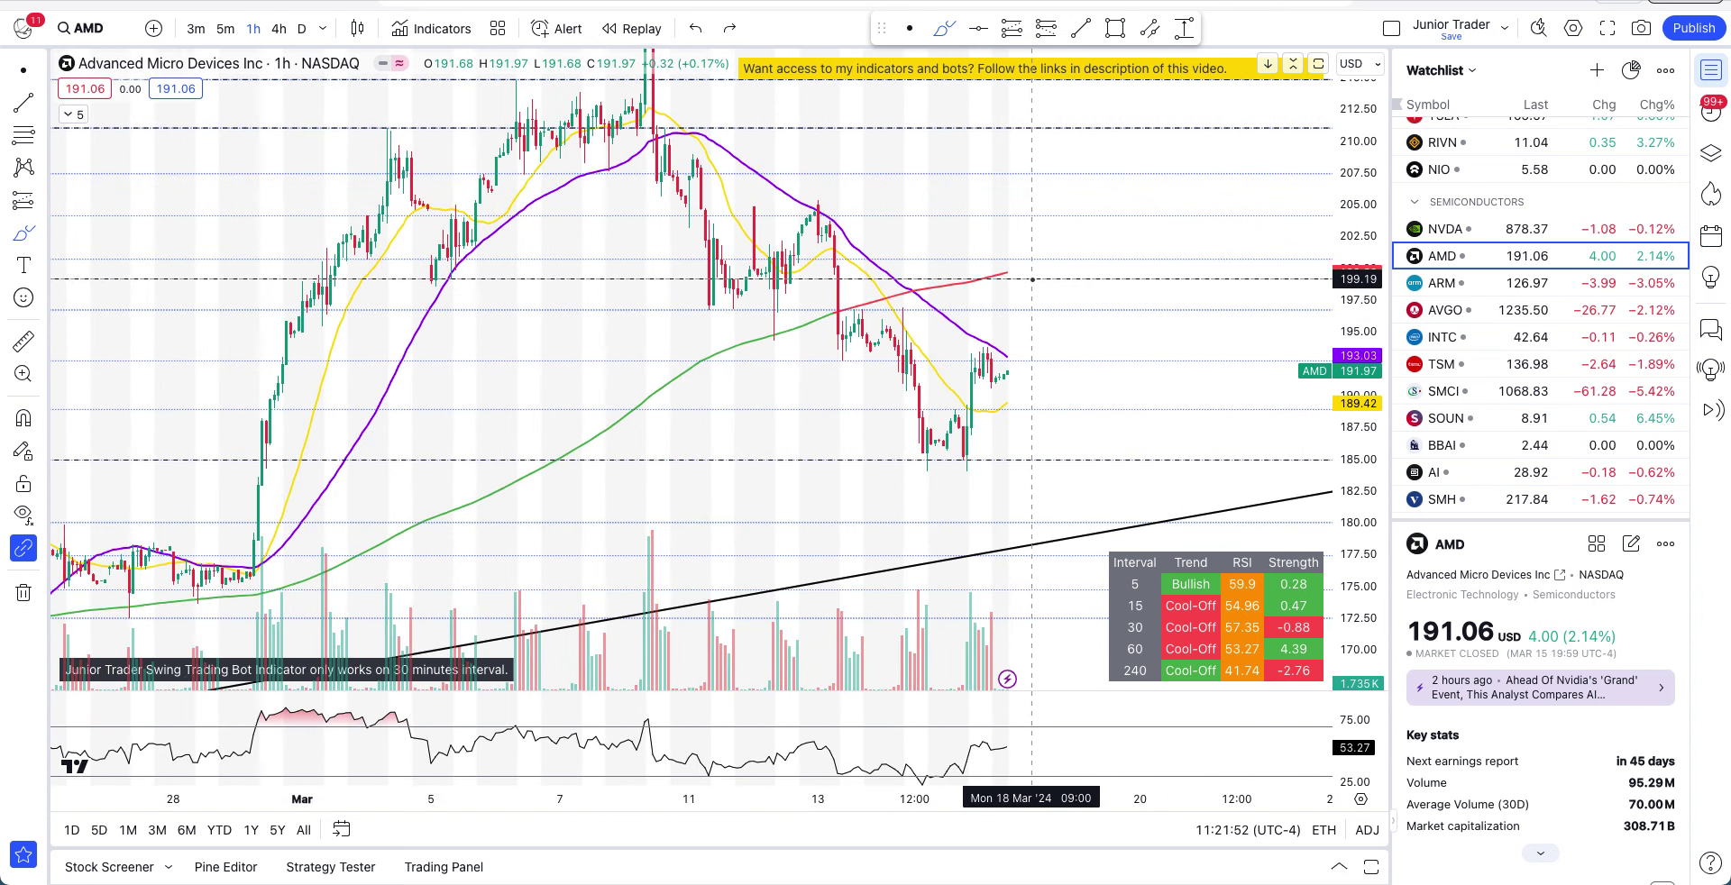
mouse_move(1019, 268)
left_mouse_down()
mouse_move(1093, 268)
mouse_move(1152, 133)
left_mouse_up()
key("ctrl+z")
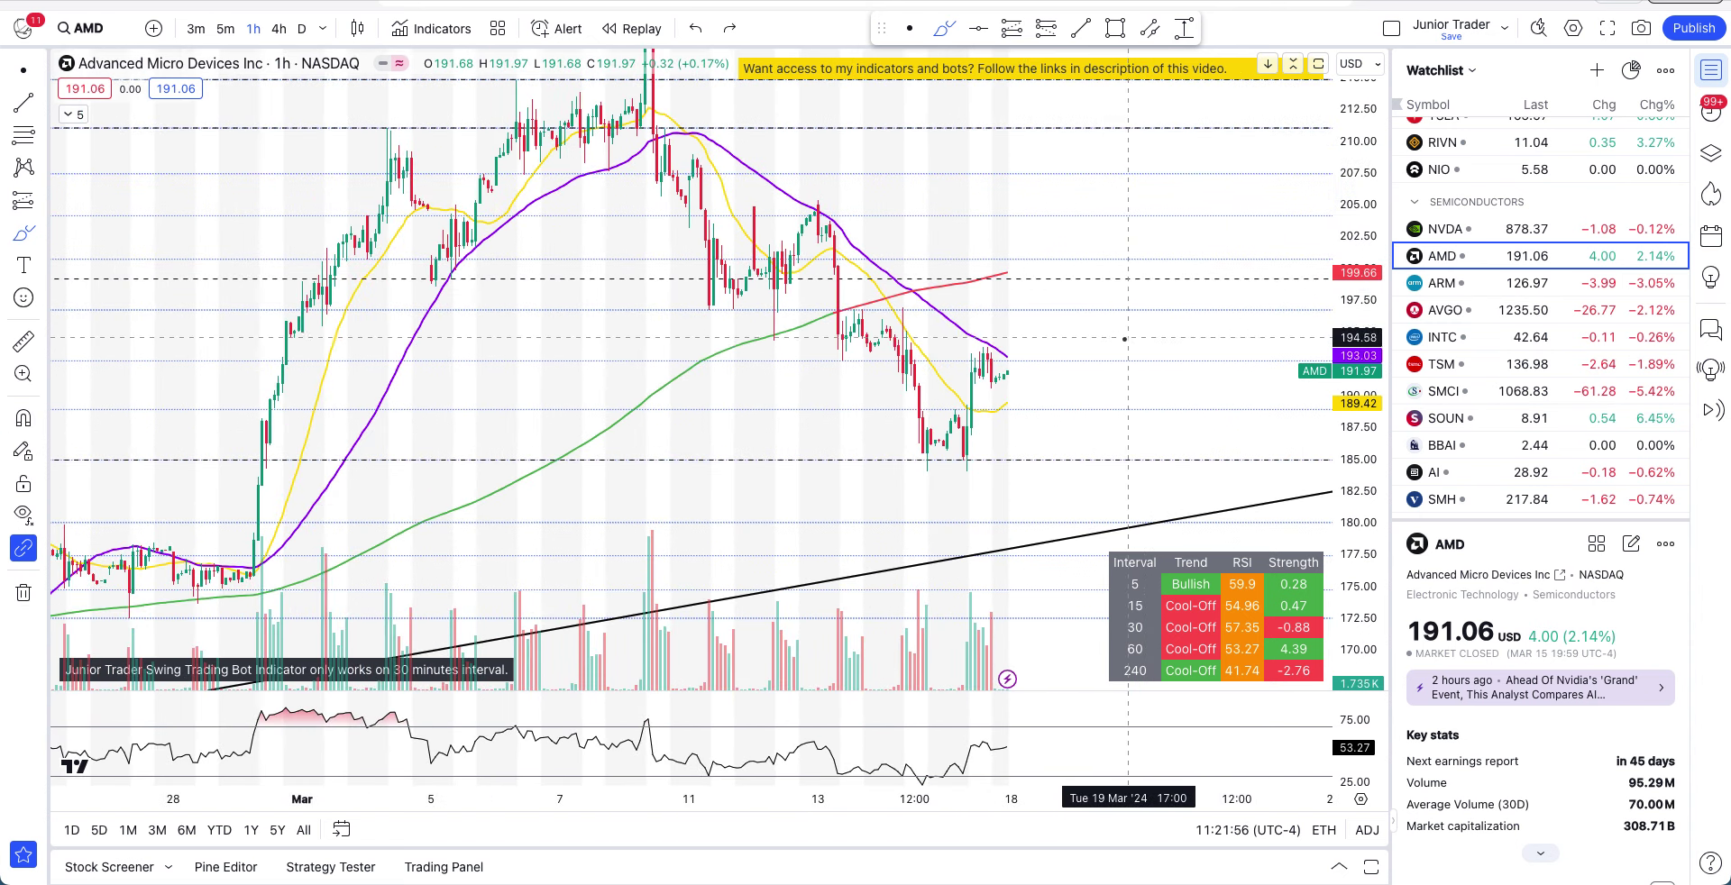
scroll(1116, 419, "left", 5)
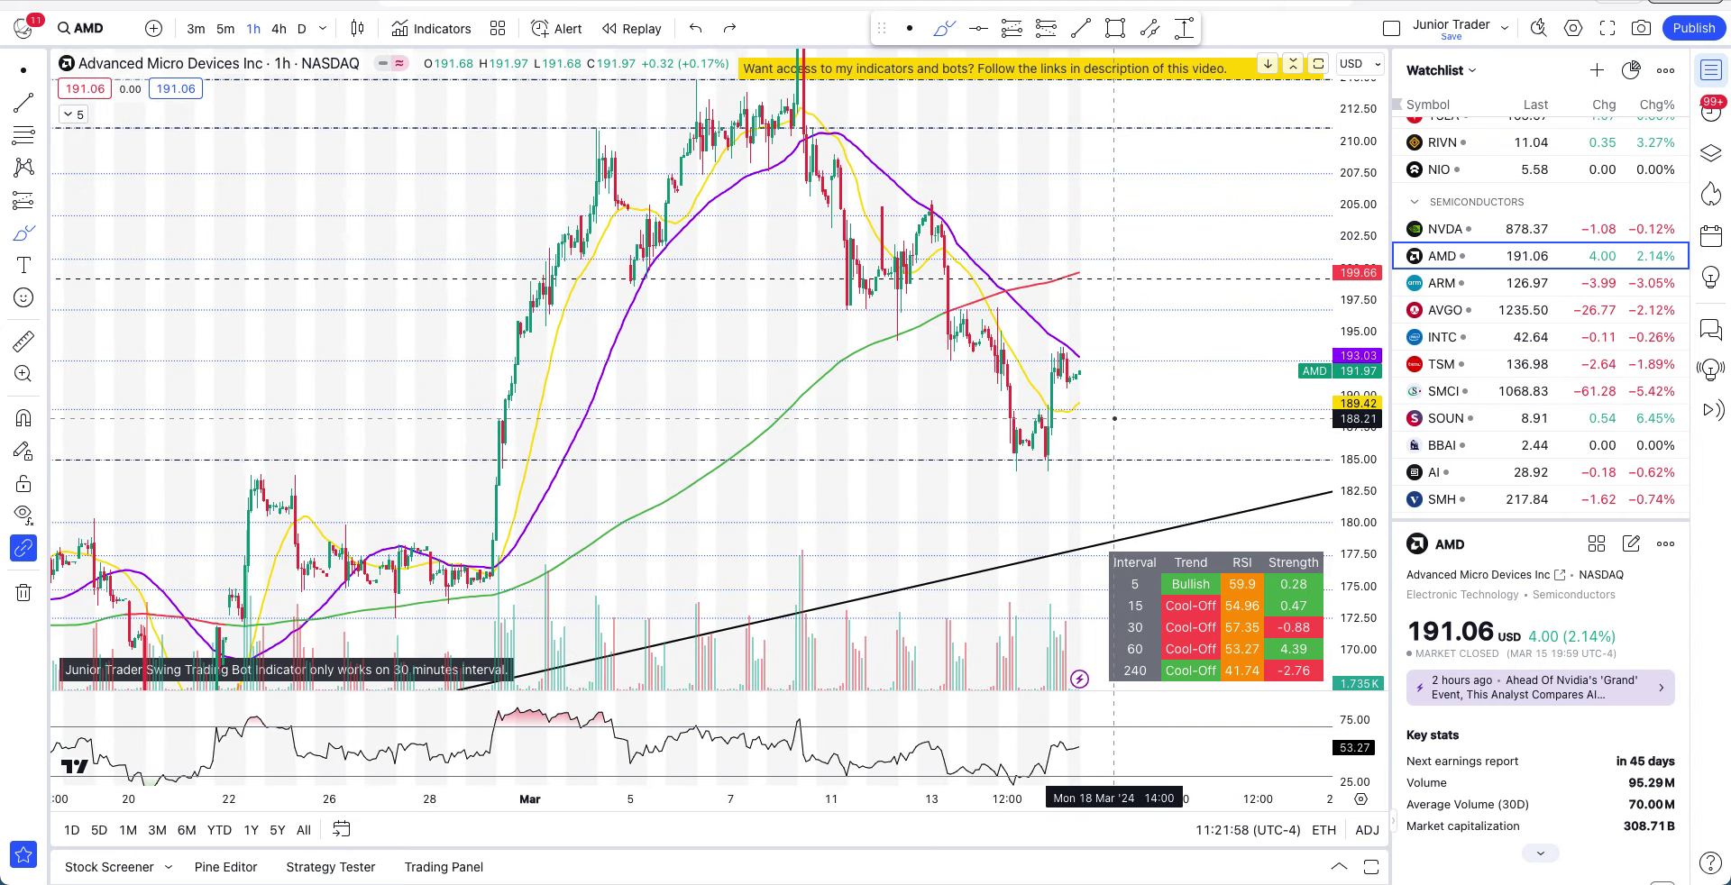
scroll(1114, 418, "right", 5)
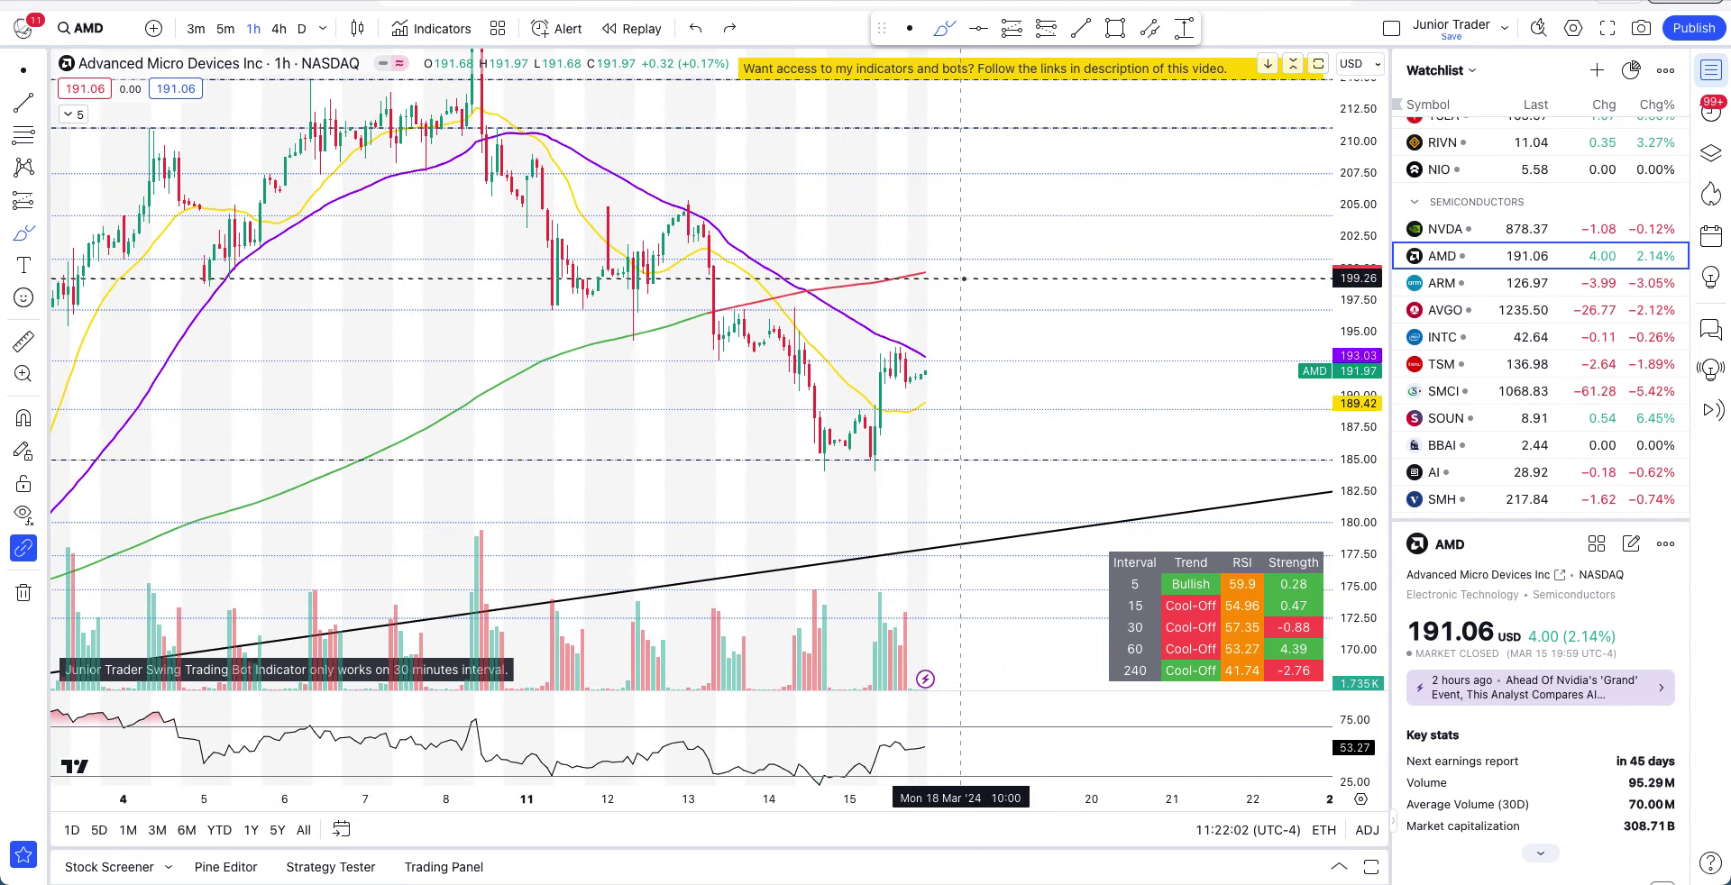
left_click_drag(961, 278, 1007, 132)
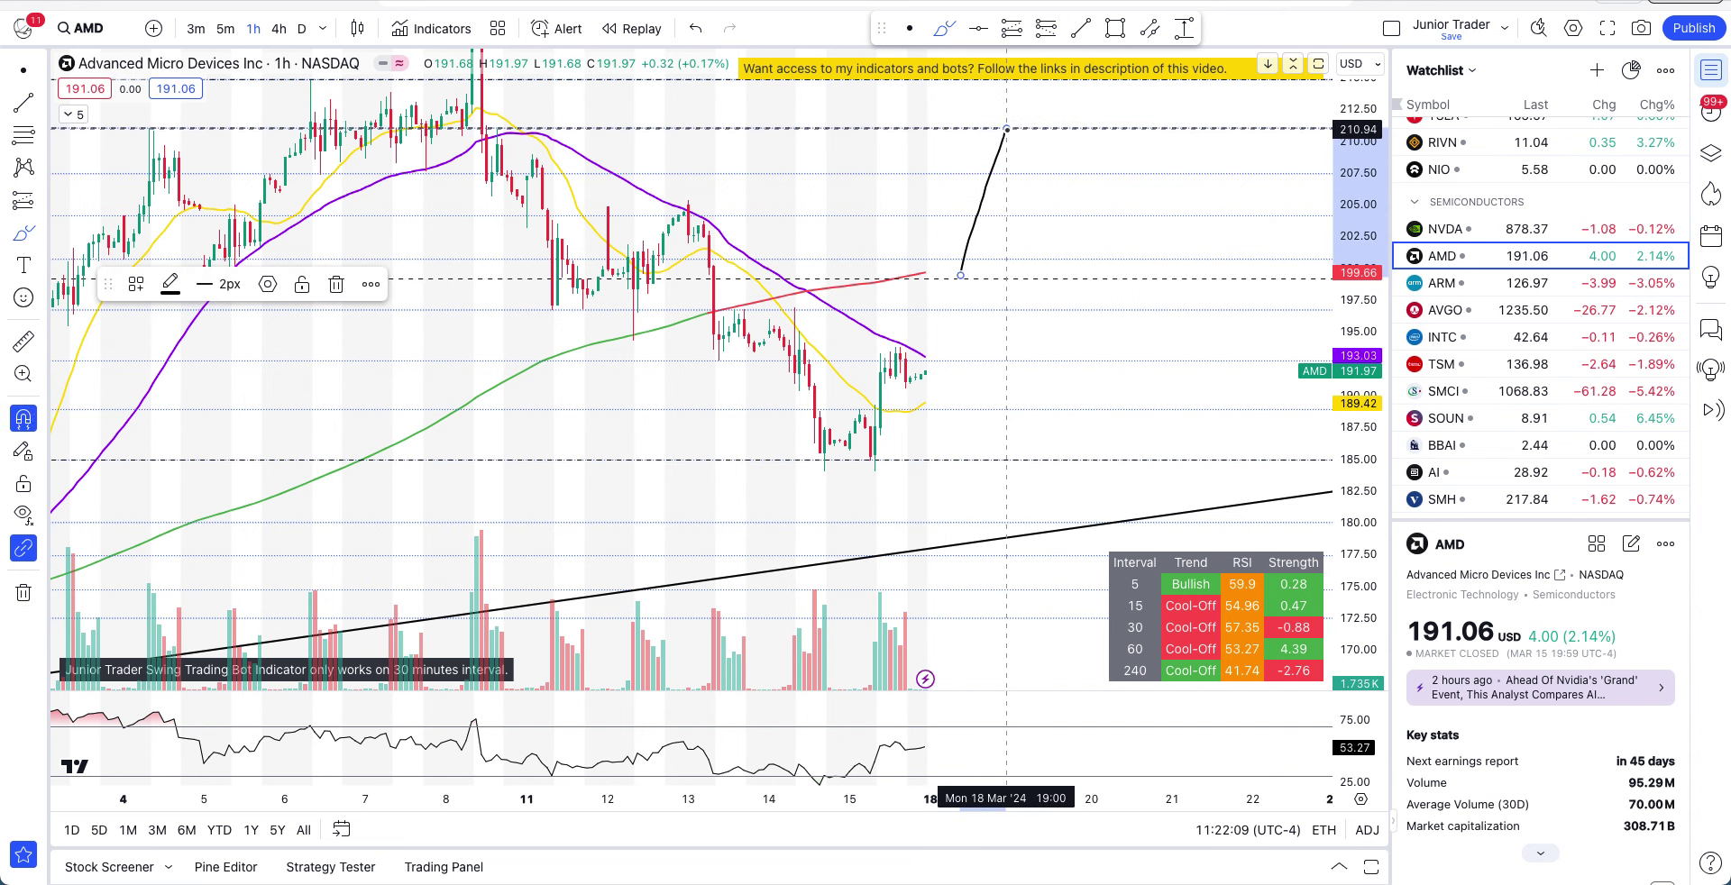
key("ctrl+z")
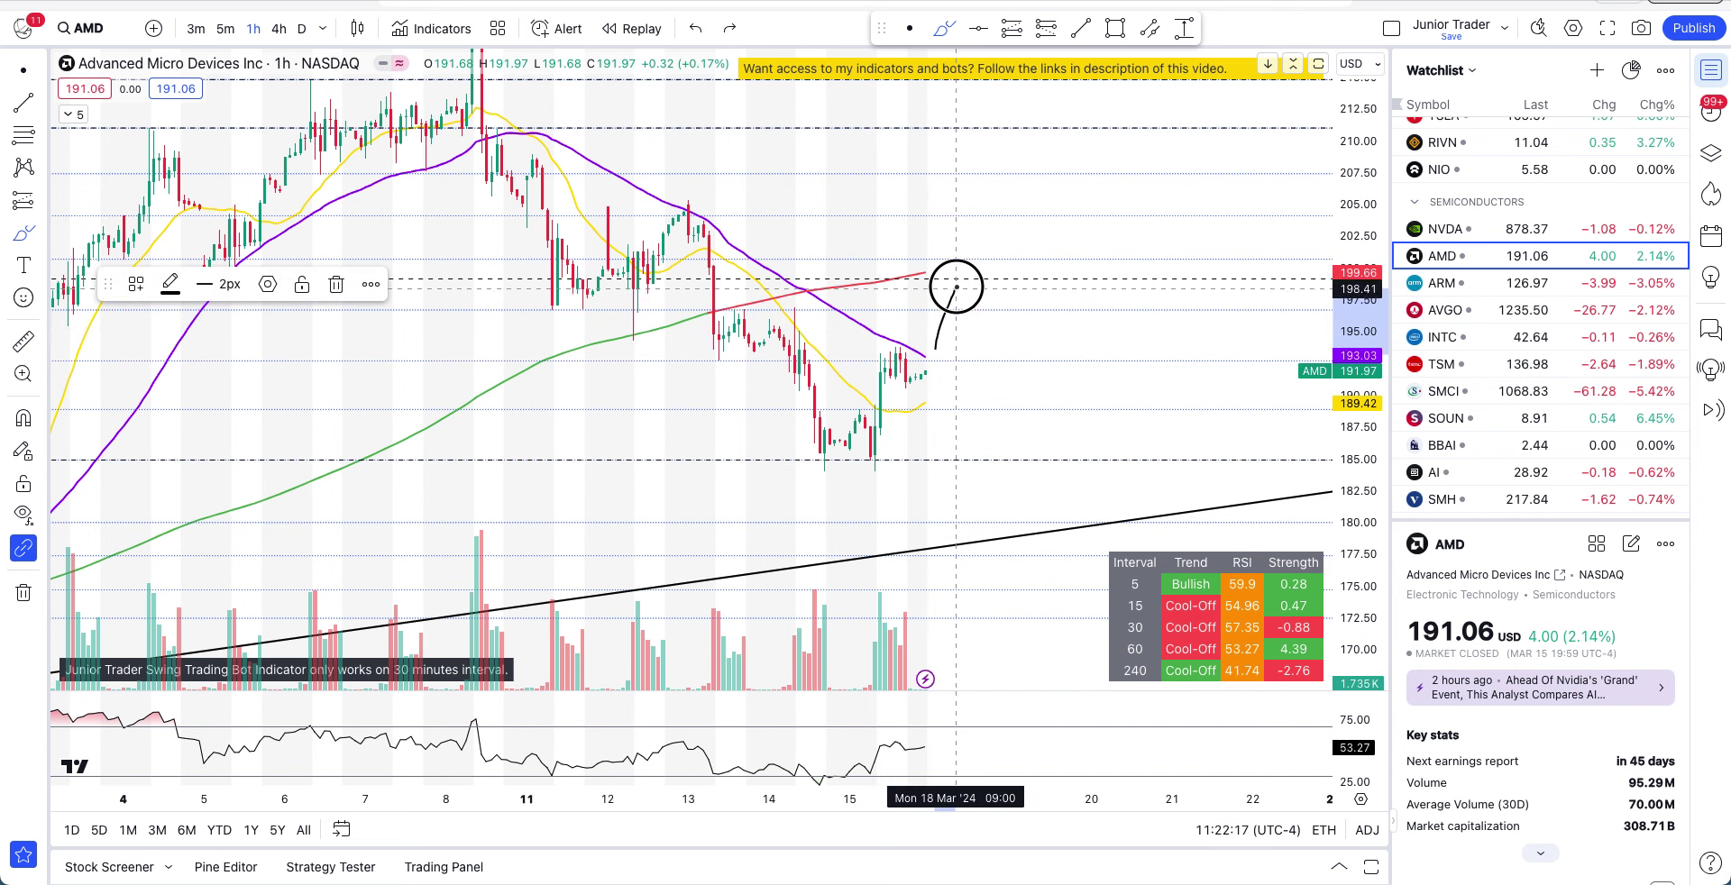
- Brush a projection from the latest candle up to the dashed line near 199 and back down toward the black trendline, and undo it
mouse_move(926, 360)
left_mouse_down()
mouse_move(958, 307)
mouse_move(991, 365)
mouse_move(1068, 311)
mouse_move(1076, 416)
mouse_move(1170, 402)
mouse_move(1163, 495)
left_mouse_up()
key("ctrl+z")
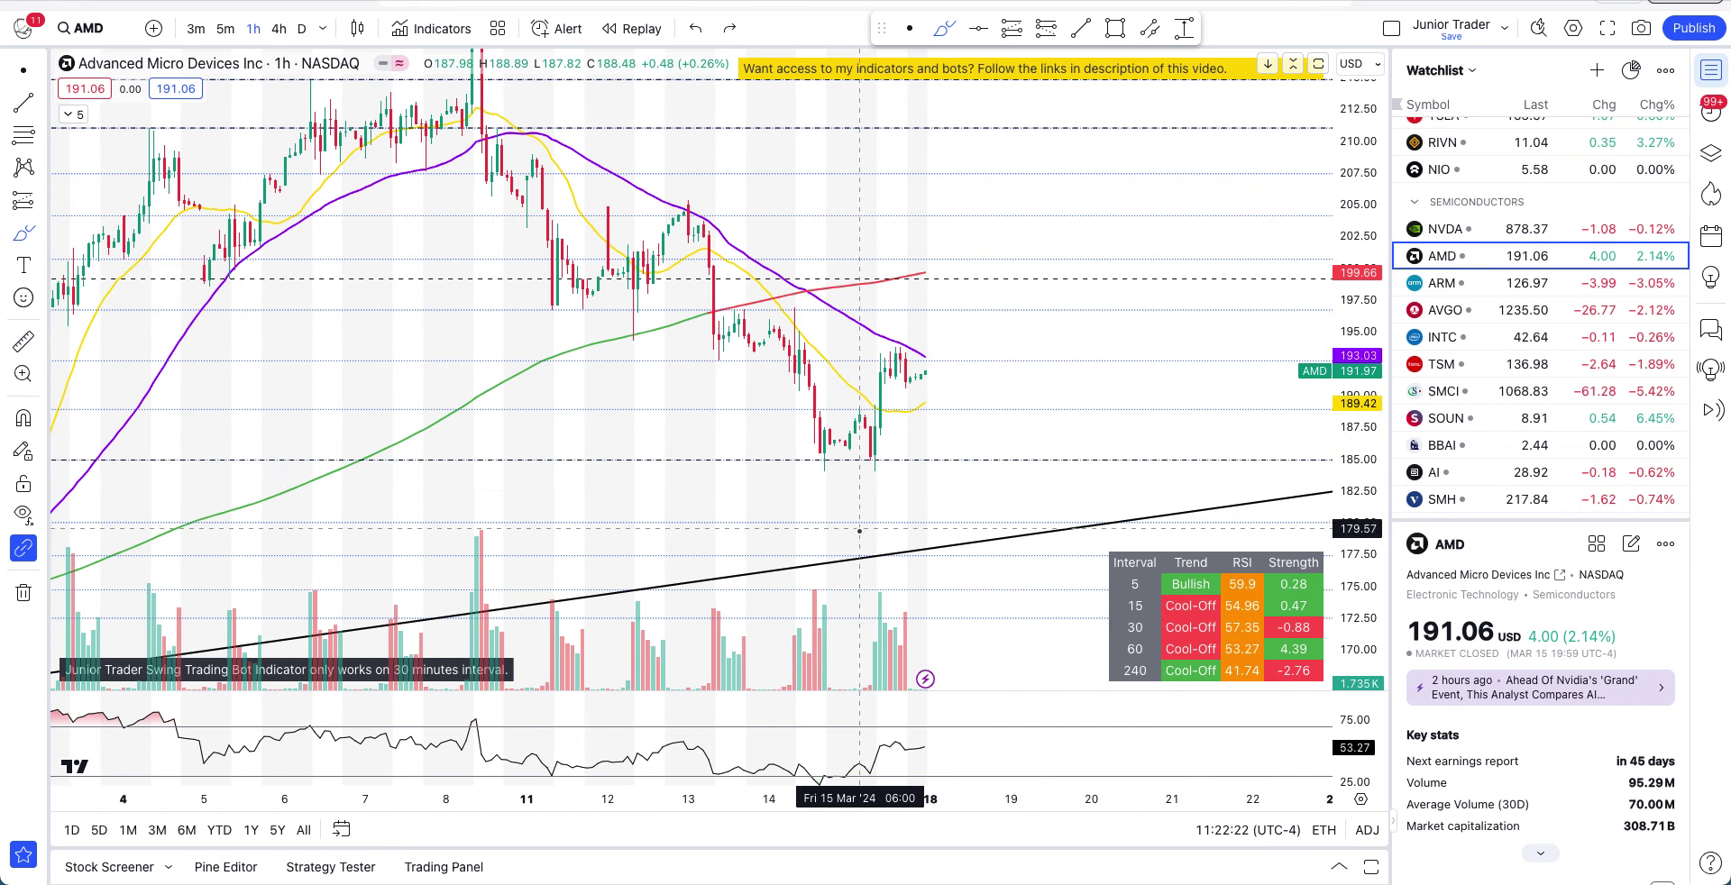
scroll(858, 530, "down", 5)
scroll(858, 531, "down", 1)
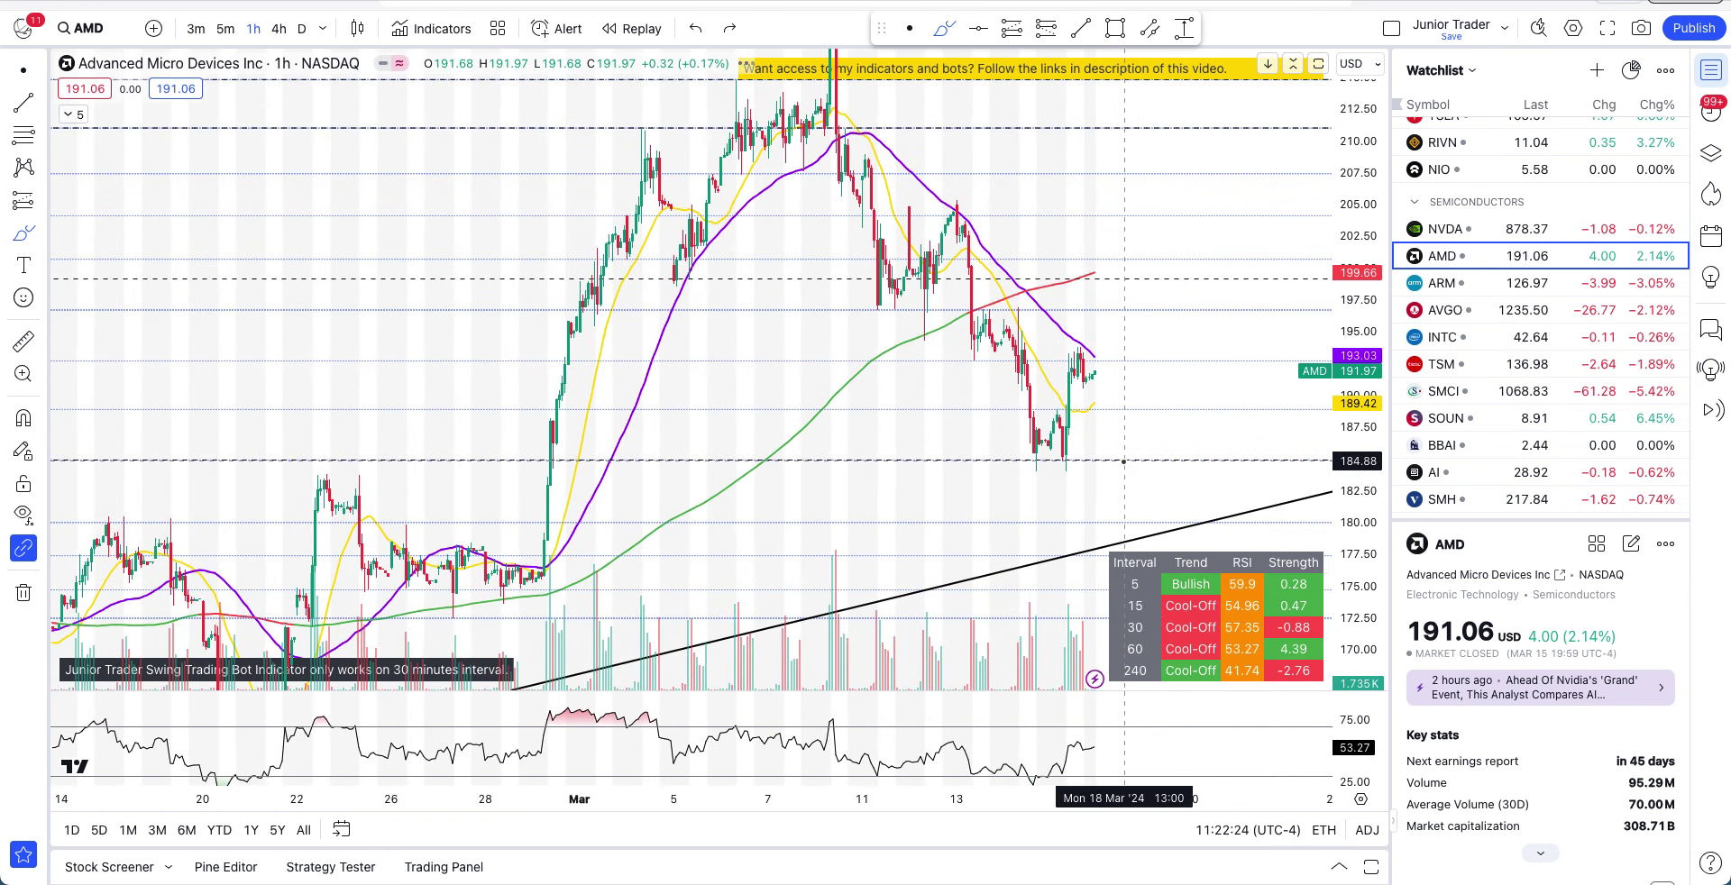
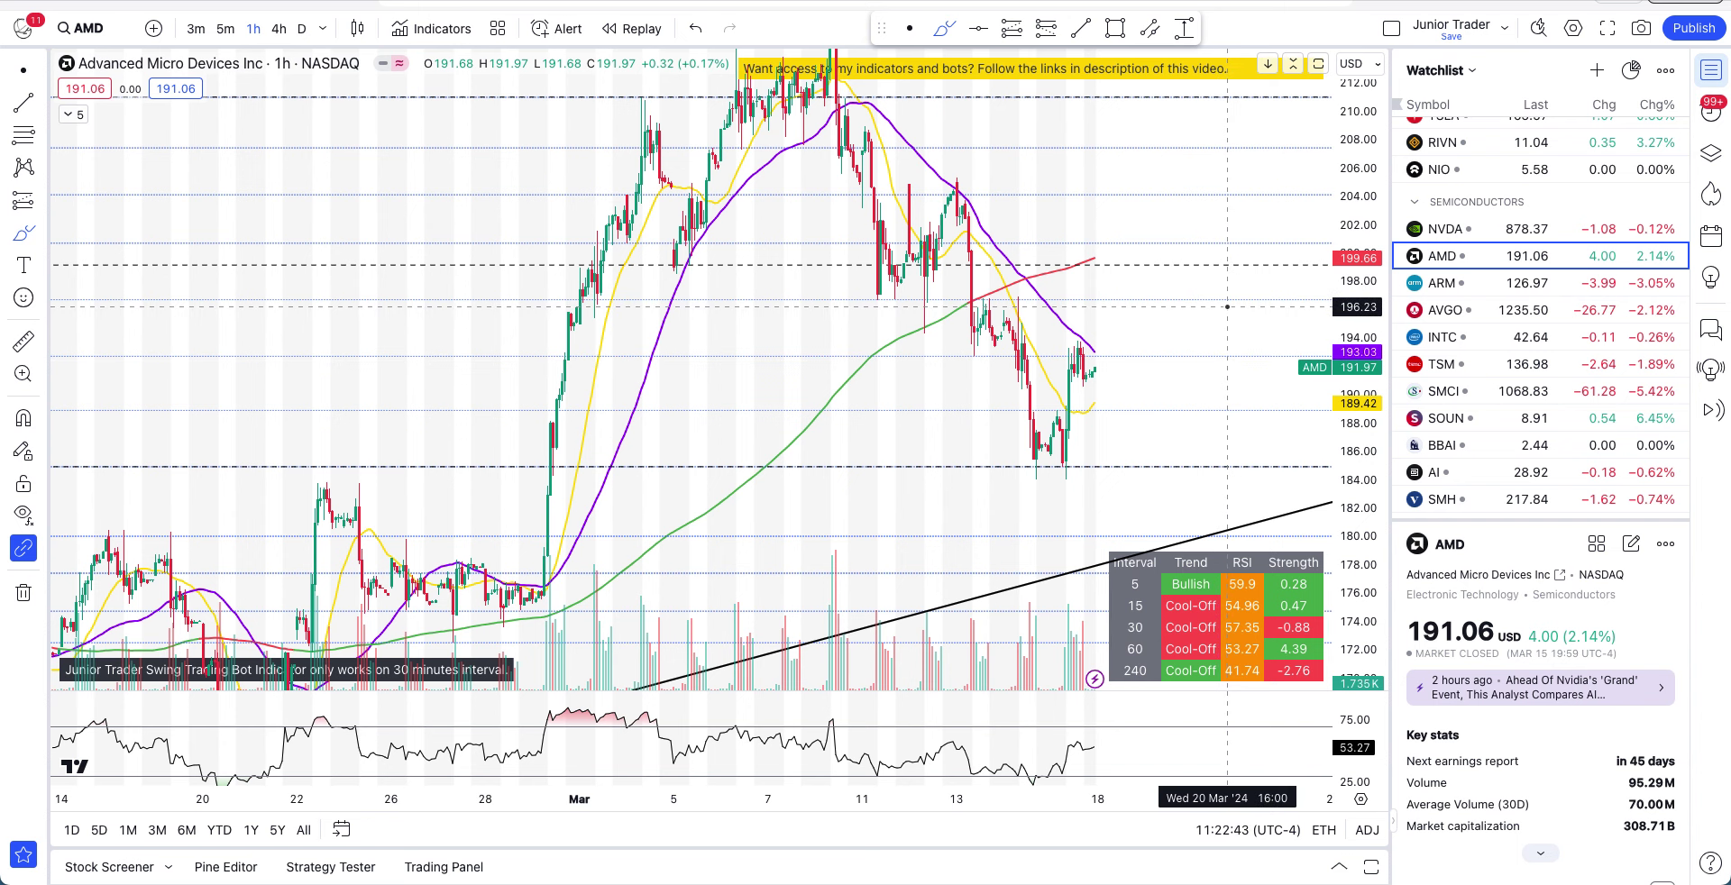
- Brush a short forward path beside the latest hourly candles, starting near 189, and undo it
scroll(1226, 307, "up", 3)
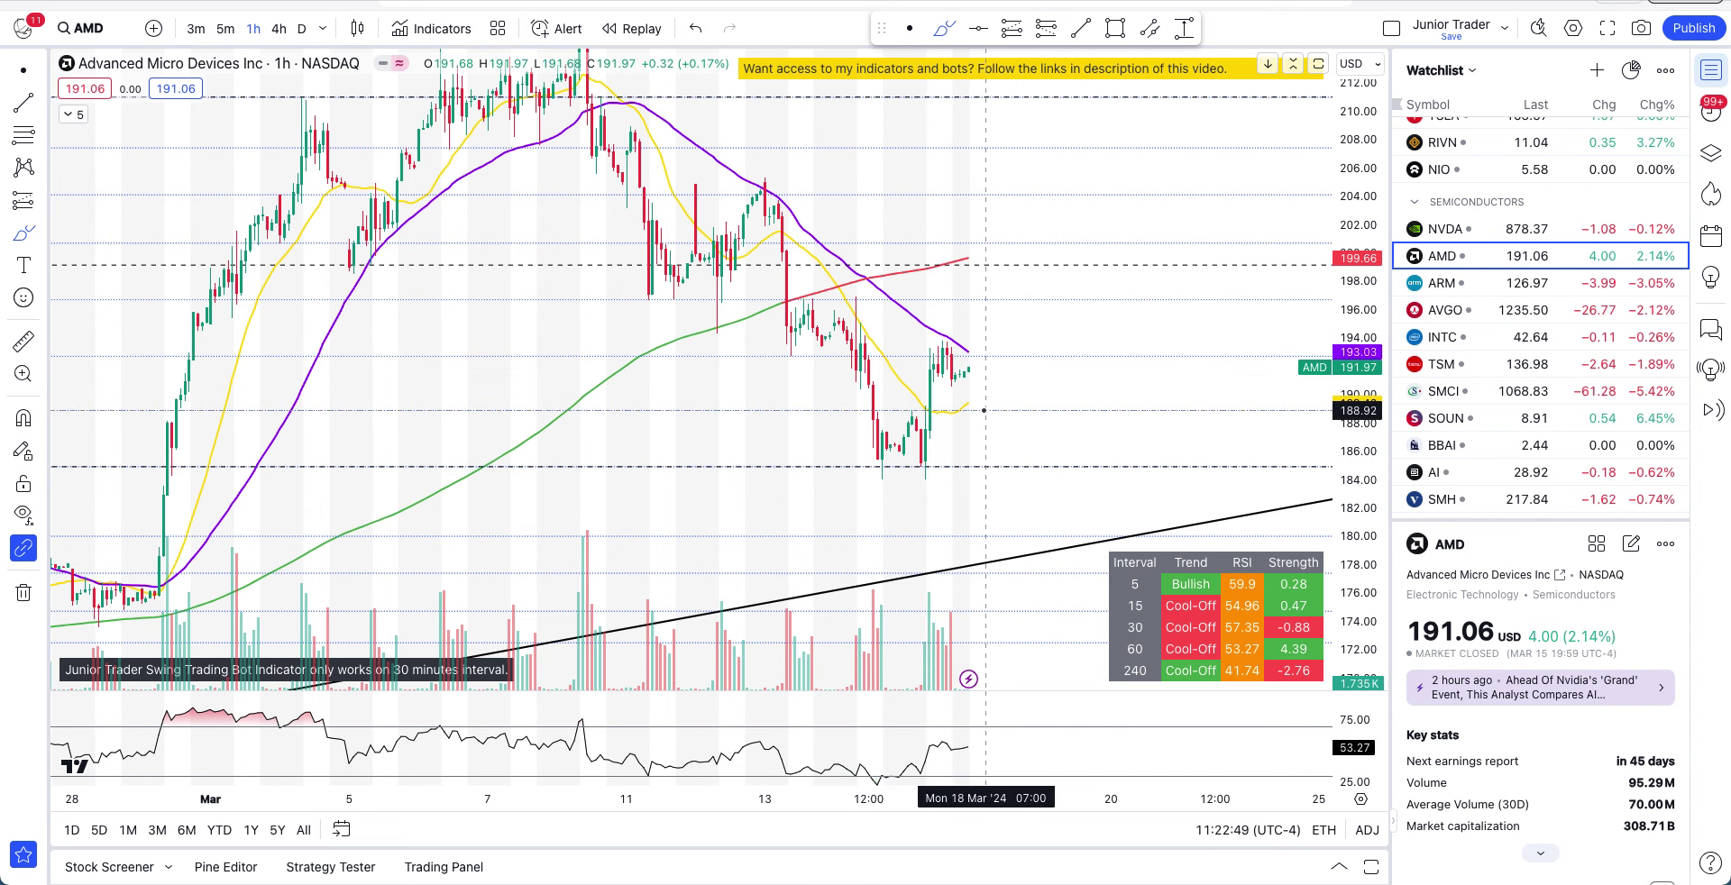
mouse_move(984, 406)
left_mouse_down()
mouse_move(958, 405)
mouse_move(993, 378)
mouse_move(1054, 514)
mouse_move(1068, 434)
left_mouse_up()
key("ctrl+z")
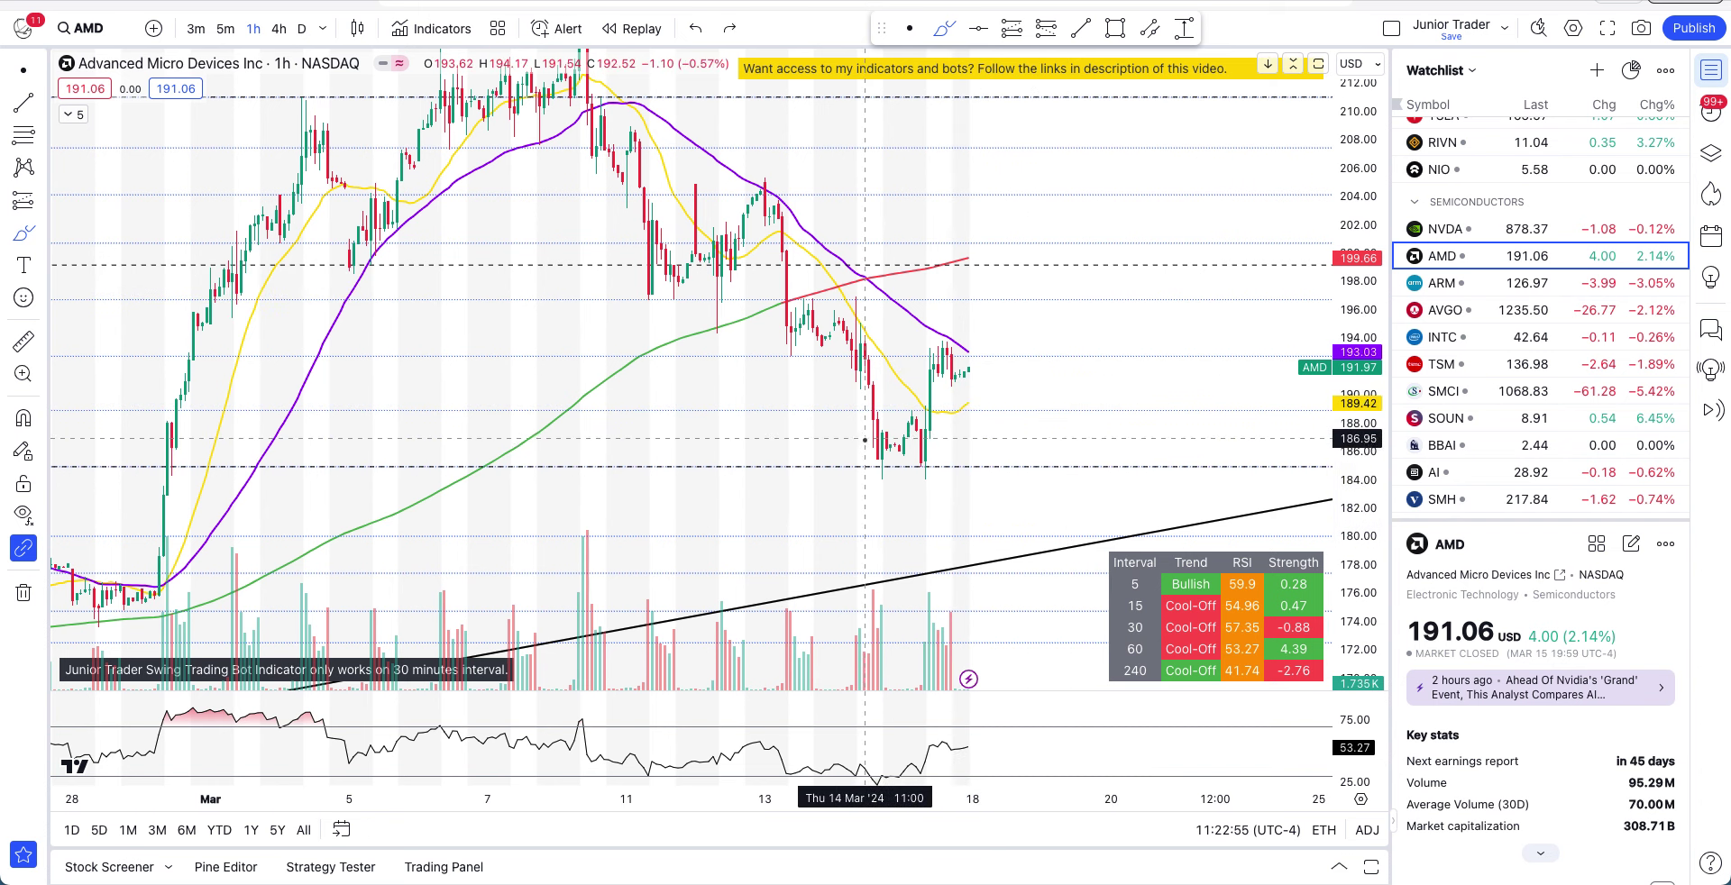
- Brush arcs under the two hourly lows near 185 and a rising curve from about 189 to 192, undoing all three
scroll(811, 468, "up", 3)
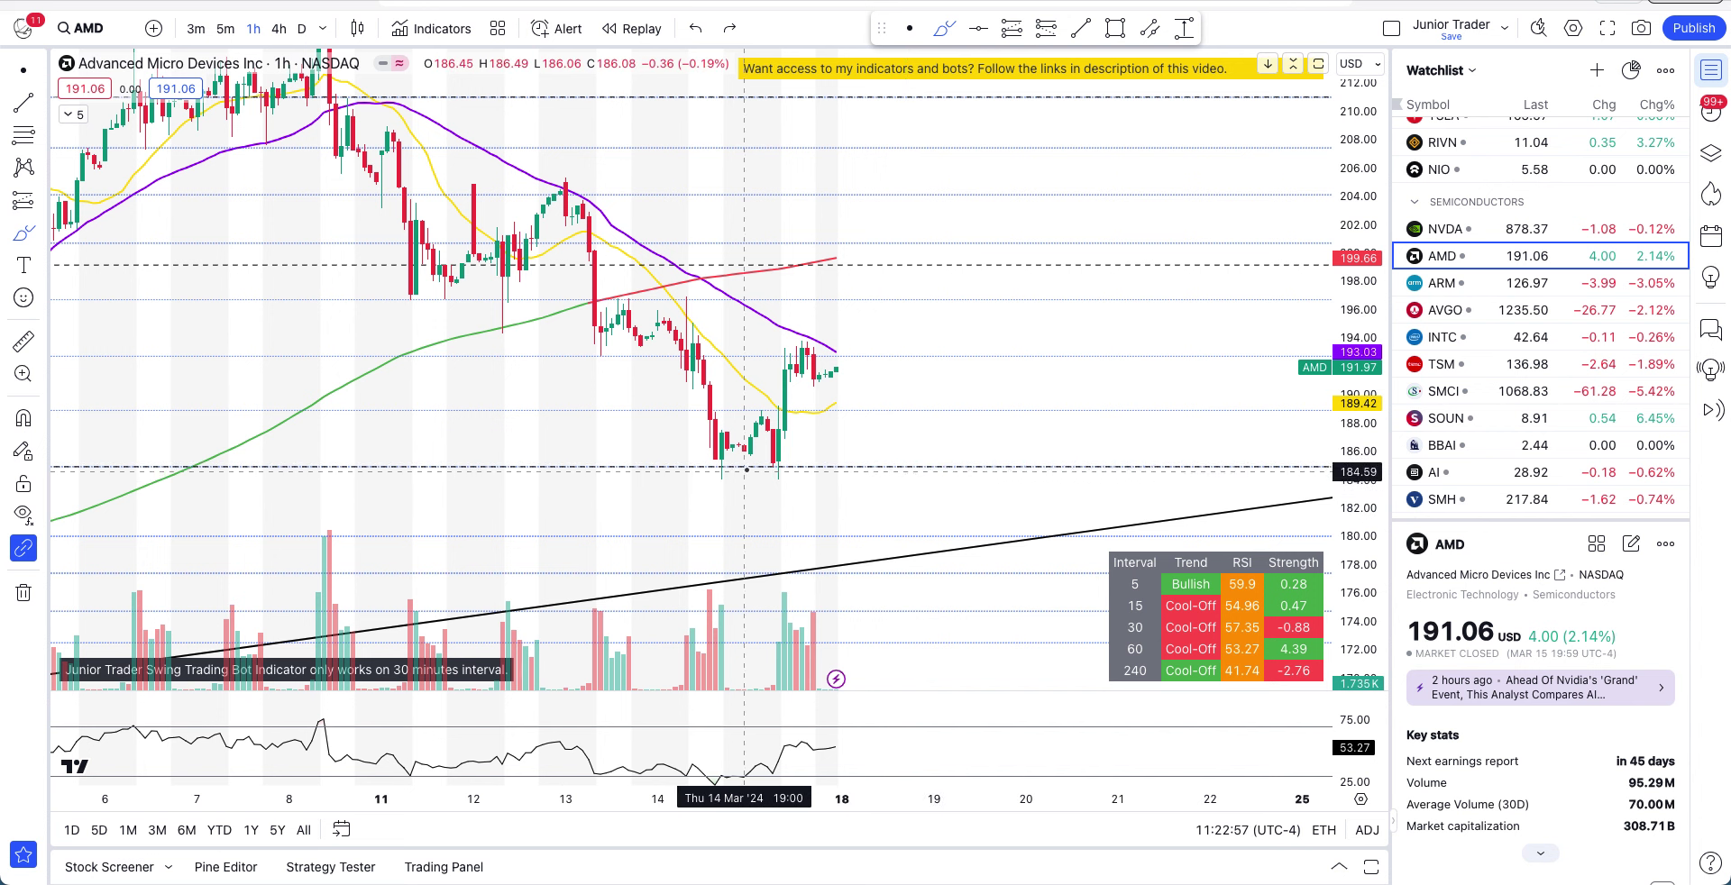
left_click(757, 481)
left_click_drag(757, 482, 823, 465)
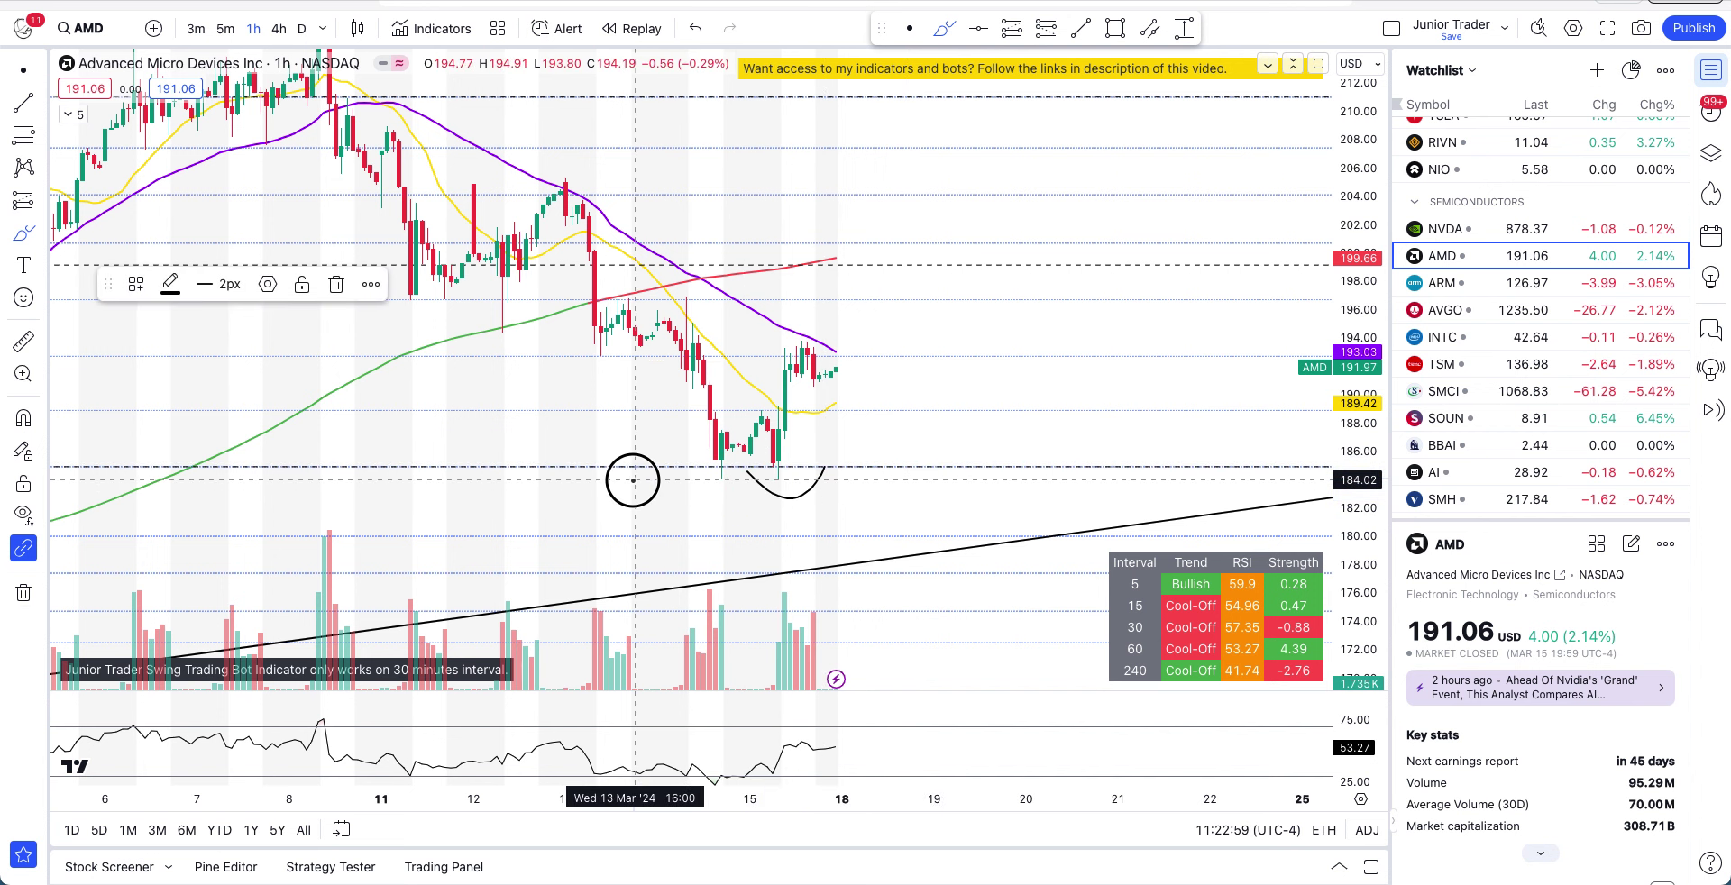
left_click_drag(631, 480, 738, 480)
left_click_drag(810, 398, 892, 372)
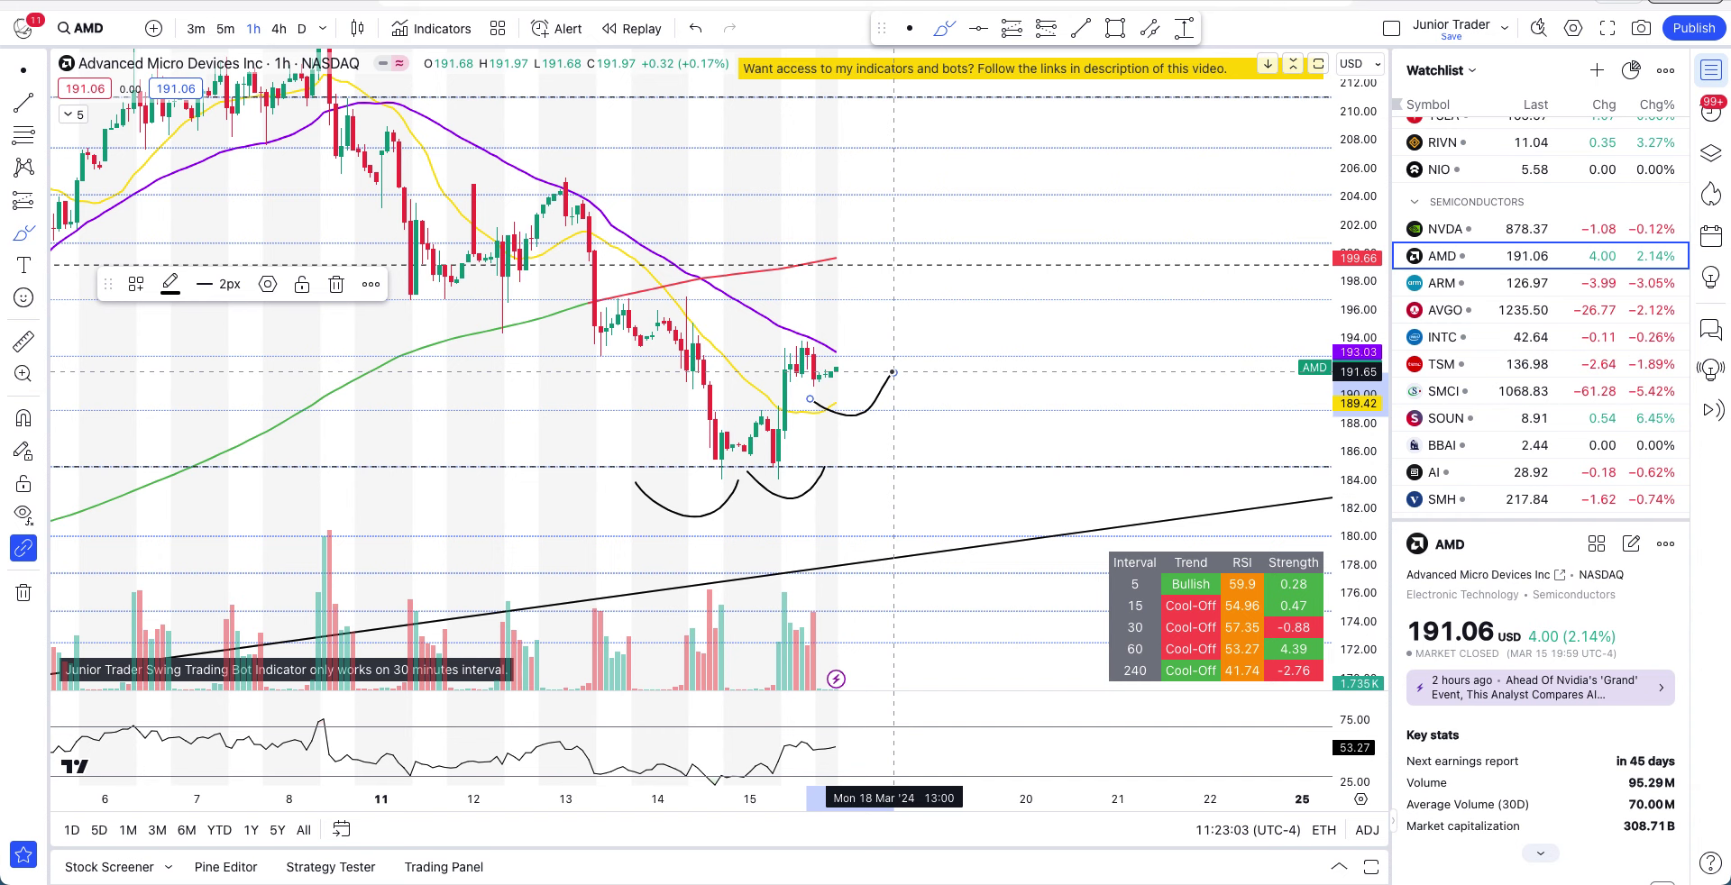
key("ctrl+z")
key("ctrl+z")
key("ctrl+z")
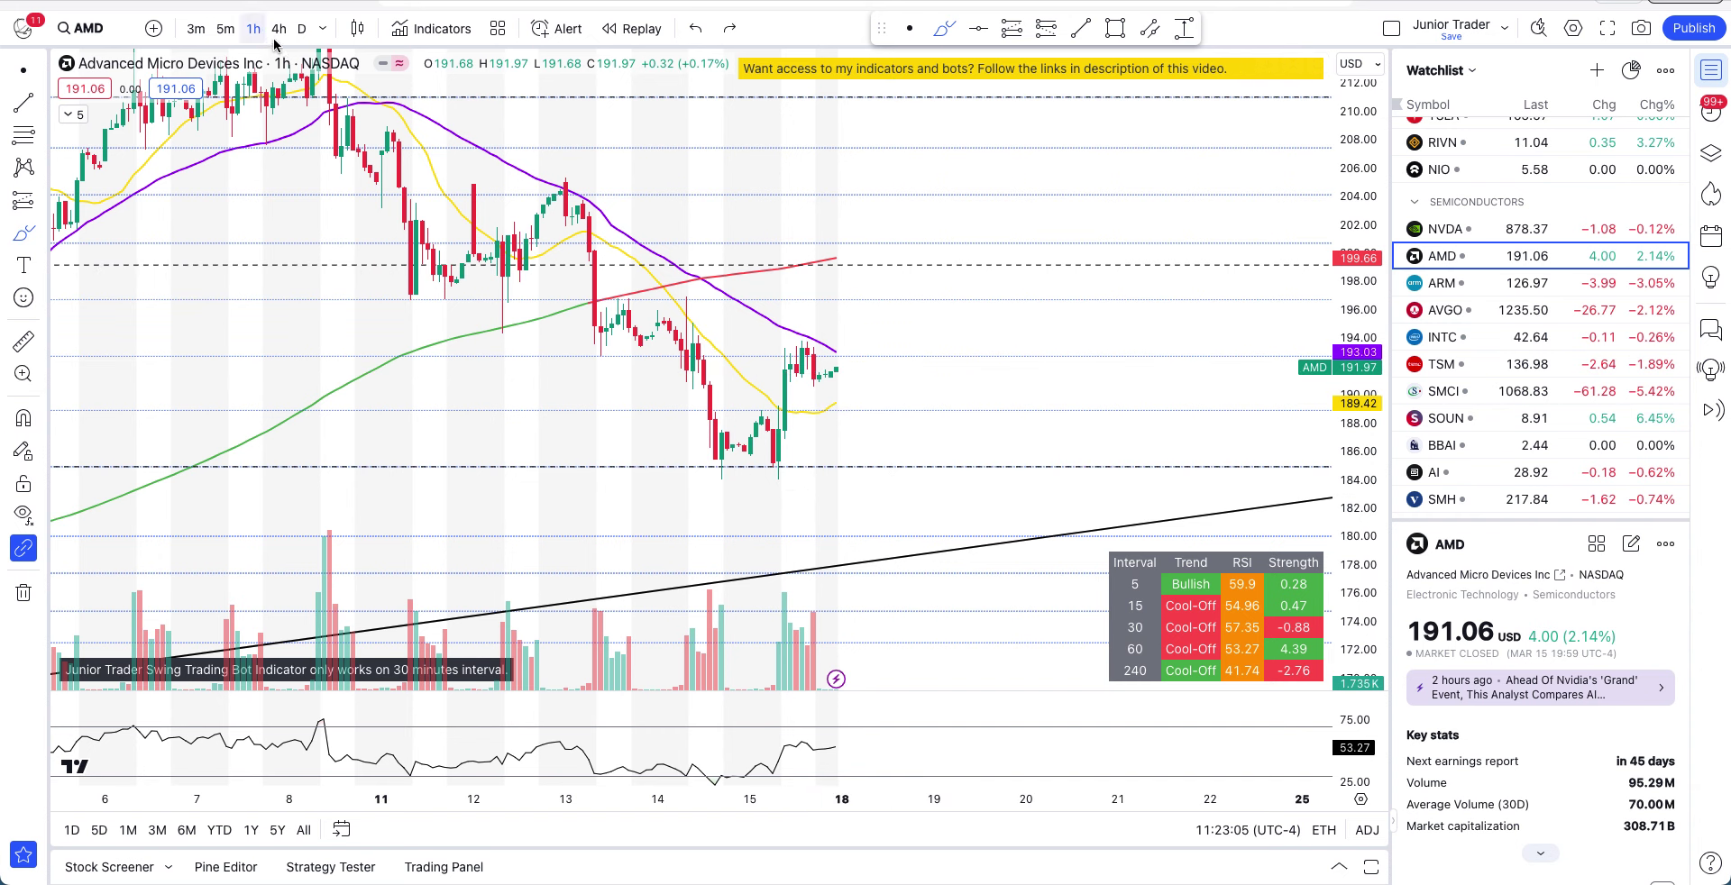
- Switch the AMD chart to the daily interval and frame the price action since December with the black trendline
left_click(303, 31)
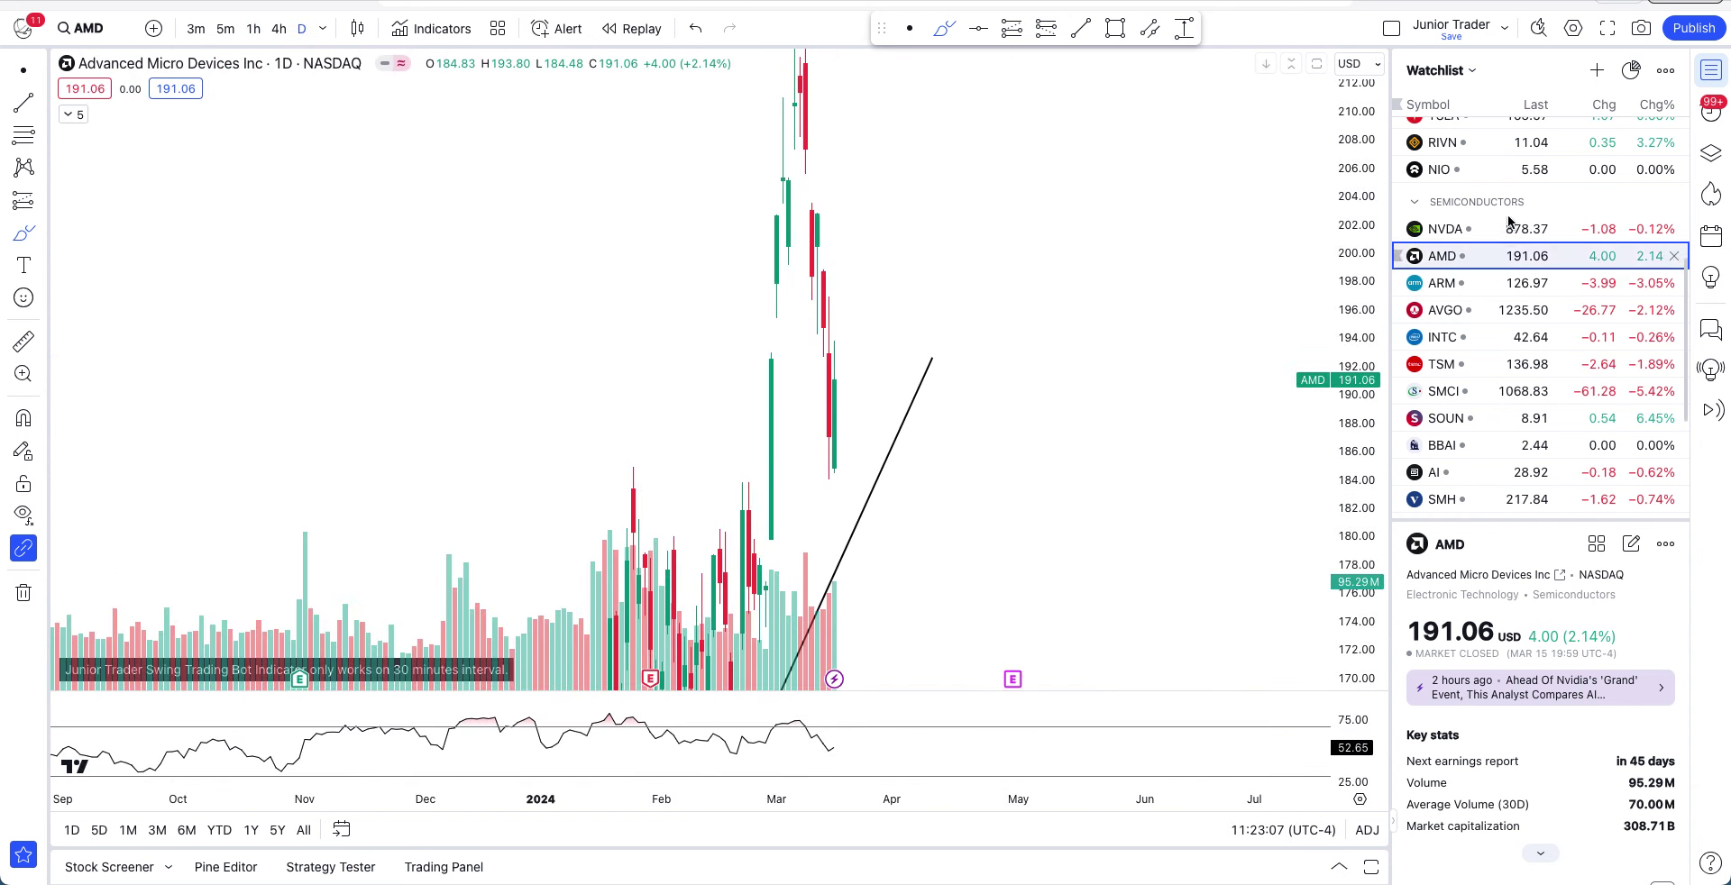
left_click_drag(1369, 151, 1379, 469)
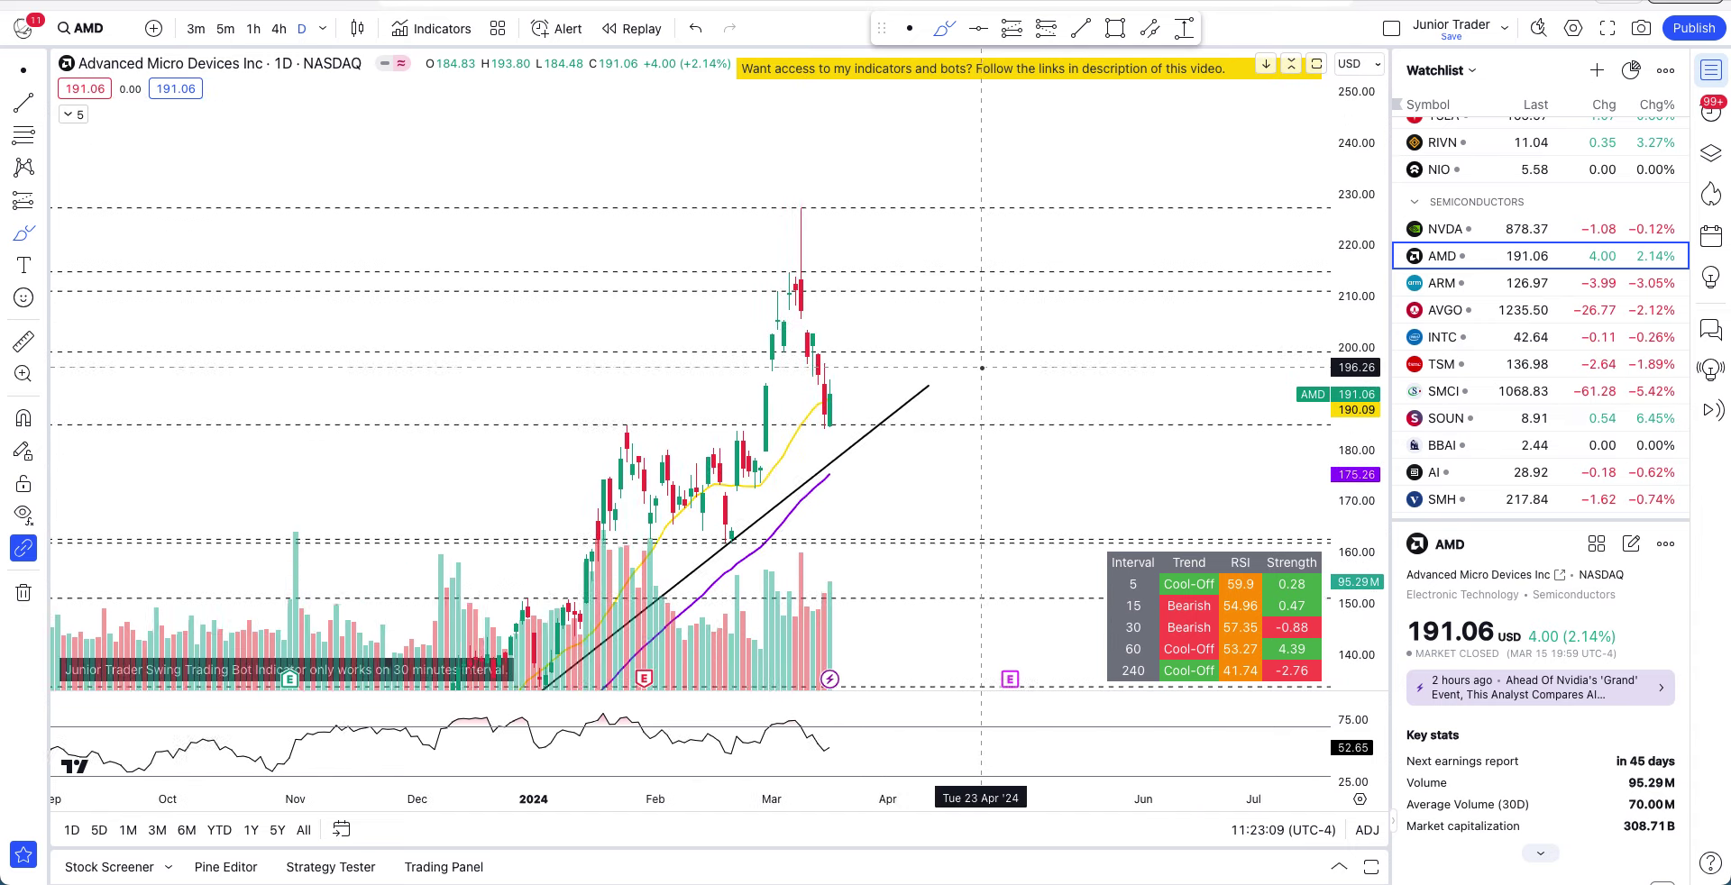
scroll(947, 370, "up", 3)
left_click(909, 28)
mouse_move(721, 230)
left_mouse_down()
mouse_move(1337, 165)
mouse_move(1284, 145)
left_mouse_up()
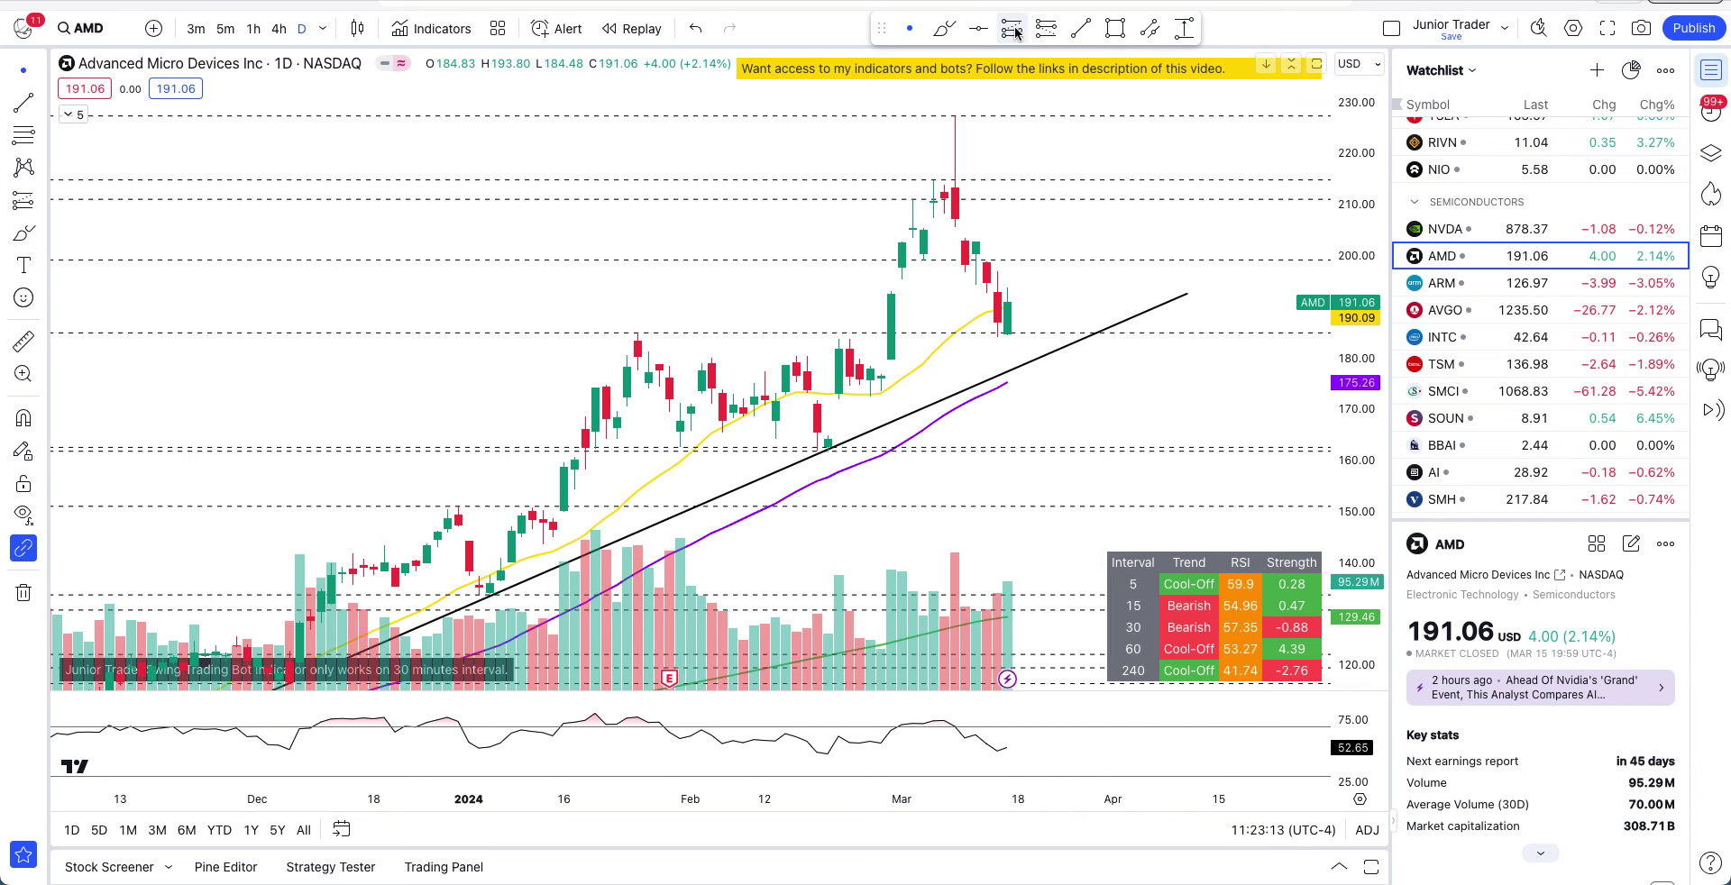
- Brush a falling path from the latest candle to the trendline, a line near 162 and a loop around the trendline, undoing them
left_click(944, 30)
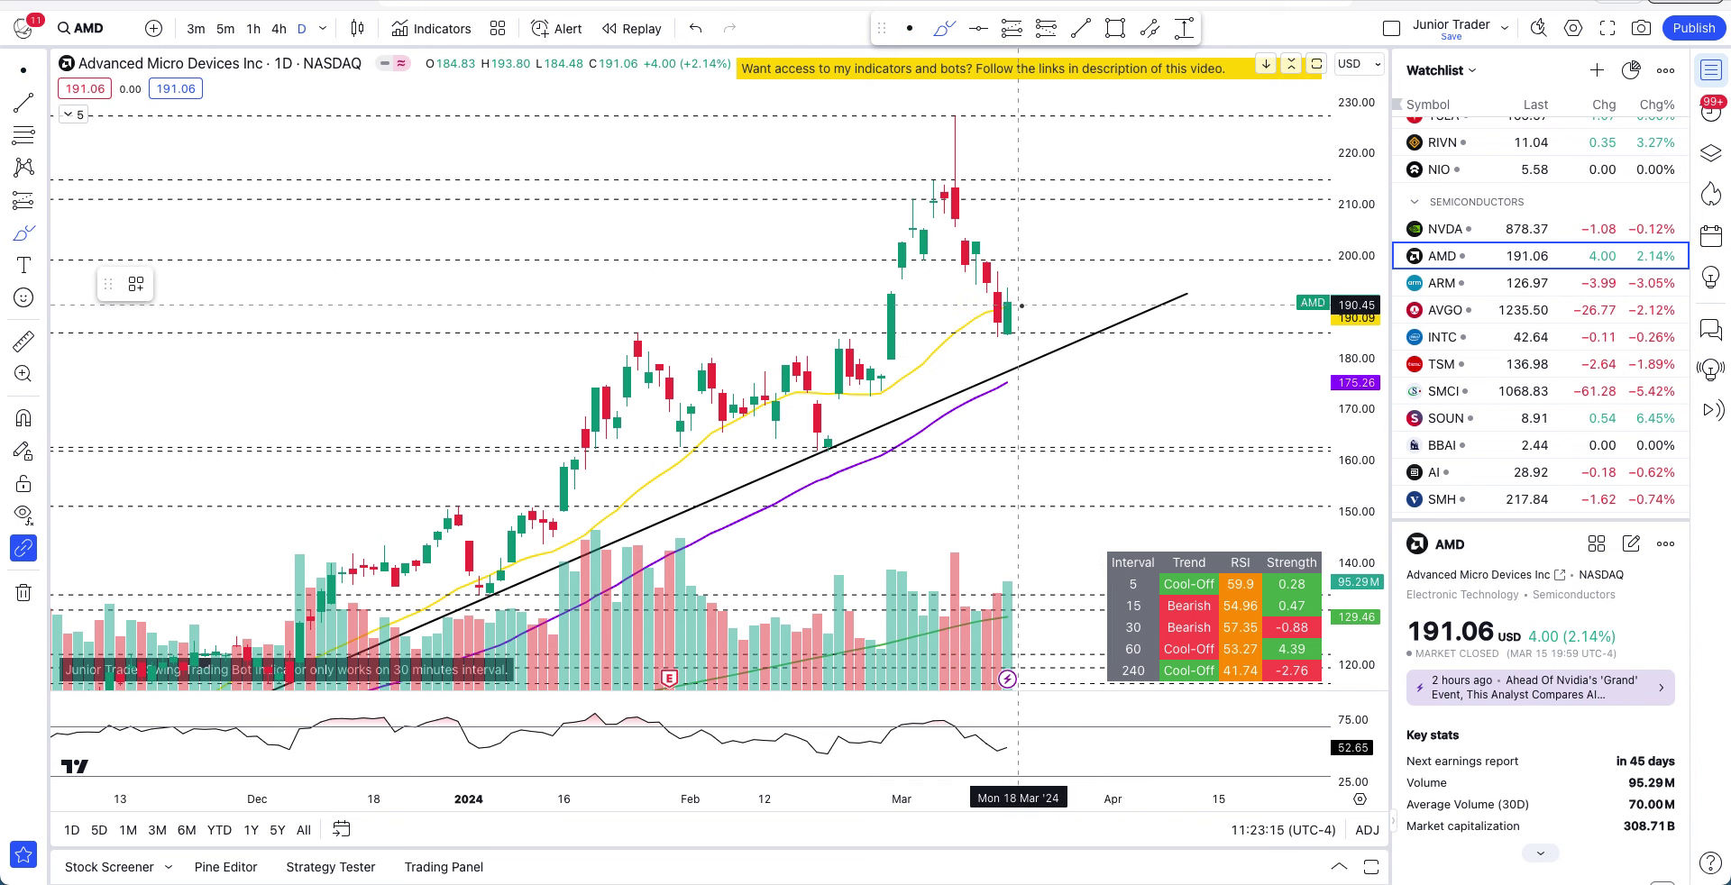
mouse_move(1021, 306)
left_mouse_down()
mouse_move(1055, 279)
mouse_move(1081, 332)
mouse_move(1012, 297)
mouse_move(1068, 284)
mouse_move(1092, 335)
left_mouse_up()
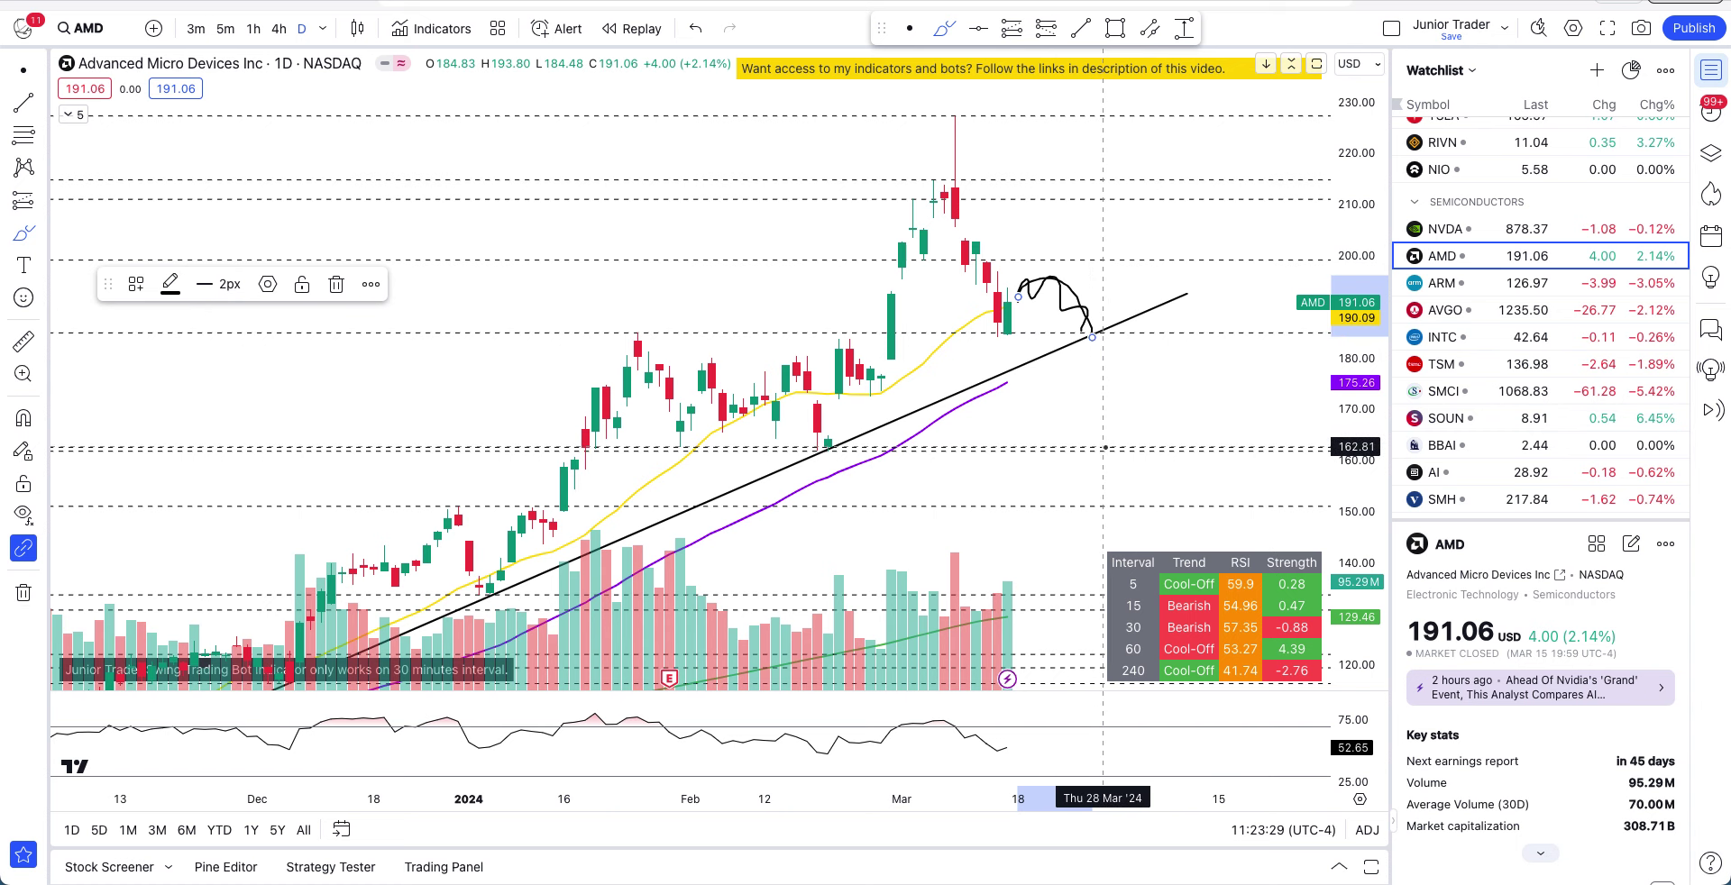
left_click_drag(1099, 447, 1207, 441)
mouse_move(997, 334)
left_mouse_down()
mouse_move(1087, 361)
mouse_move(969, 401)
mouse_move(1013, 353)
left_mouse_up()
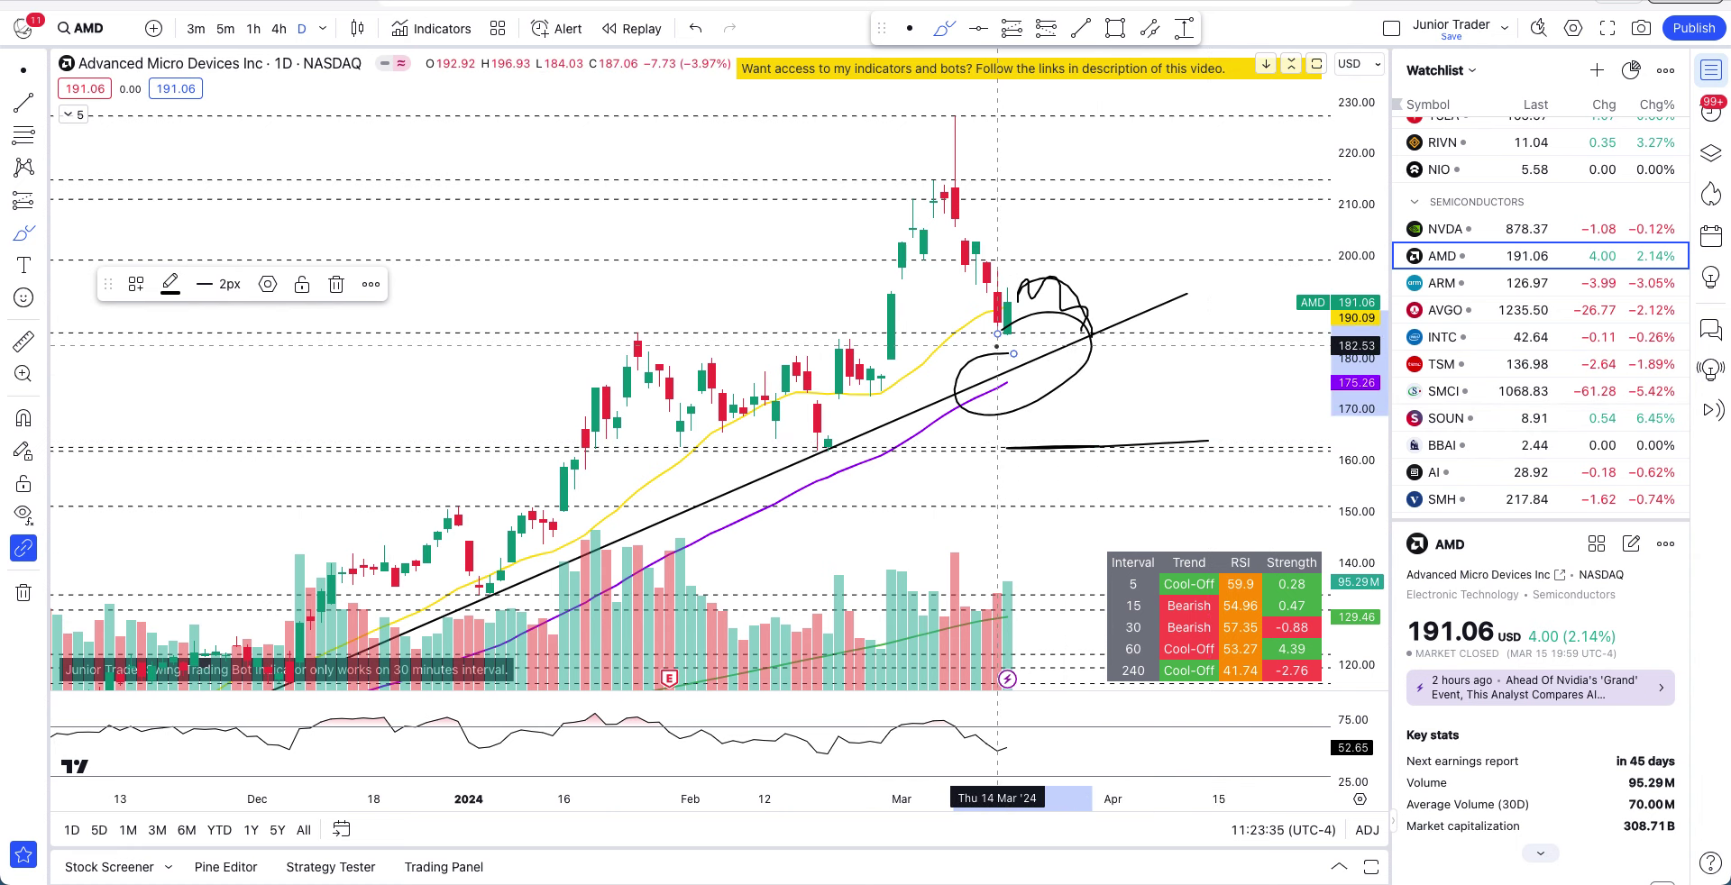
key("ctrl+z")
key("ctrl+z")
key("ctrl+z")
key("ctrl+z")
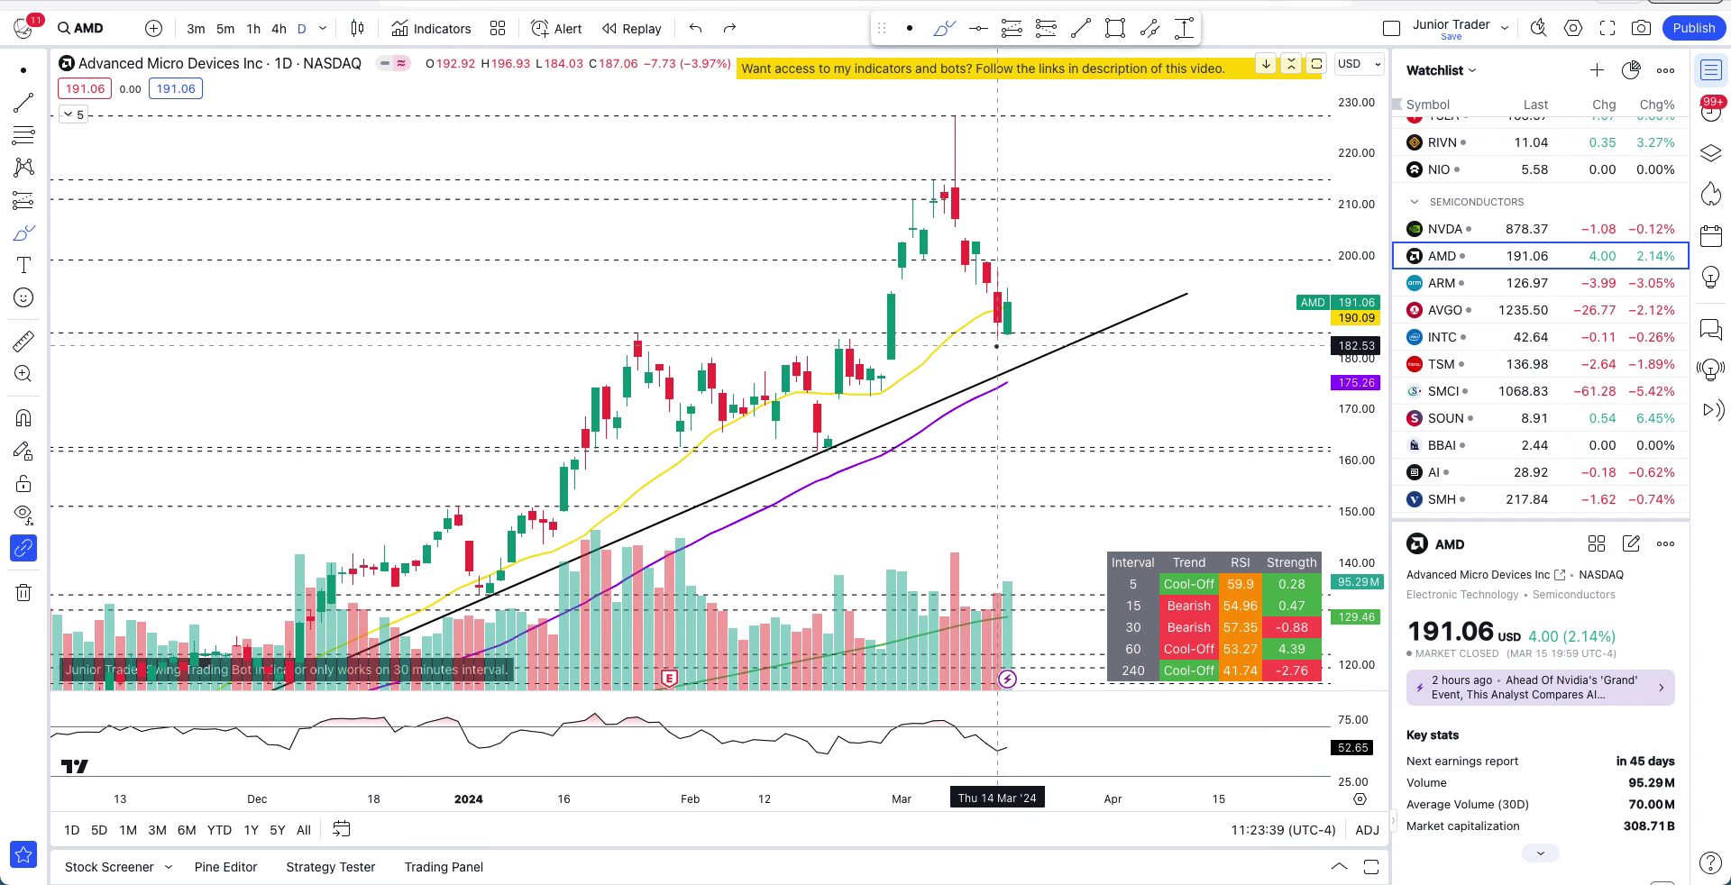
- Brush loops around the March pullback candles from about 210 to 185 and beside the latest candle, undoing each one
scroll(996, 346, "up", 5)
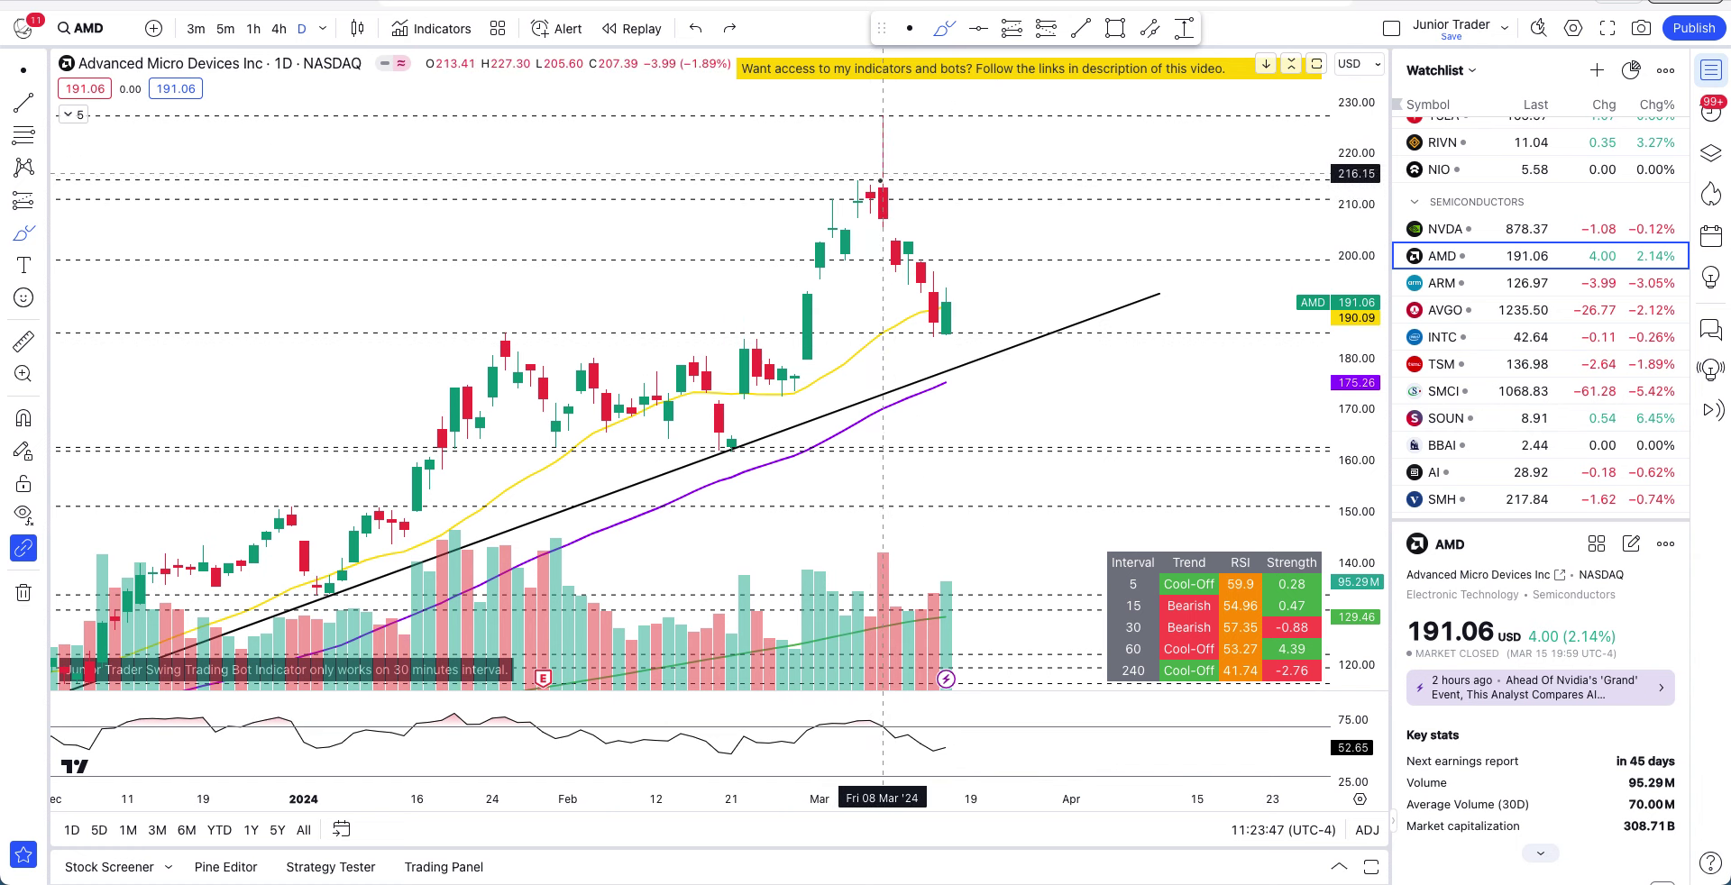
left_click(878, 213)
mouse_move(878, 214)
left_mouse_down()
mouse_move(947, 224)
mouse_move(950, 340)
mouse_move(881, 340)
mouse_move(870, 211)
left_mouse_up()
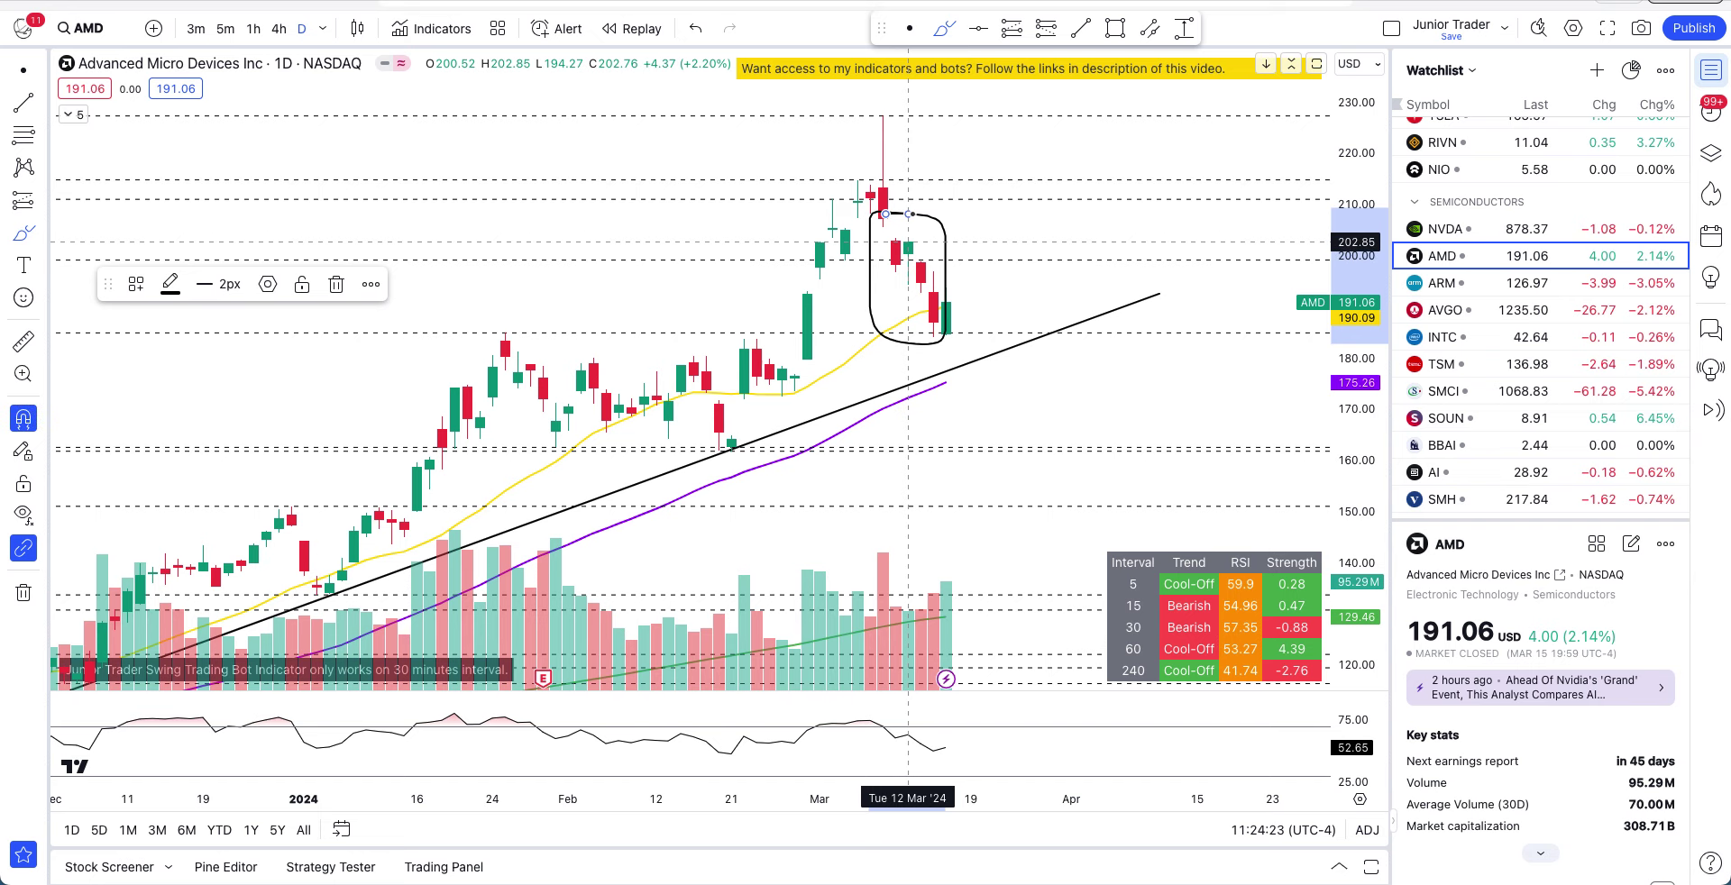
key("ctrl+z")
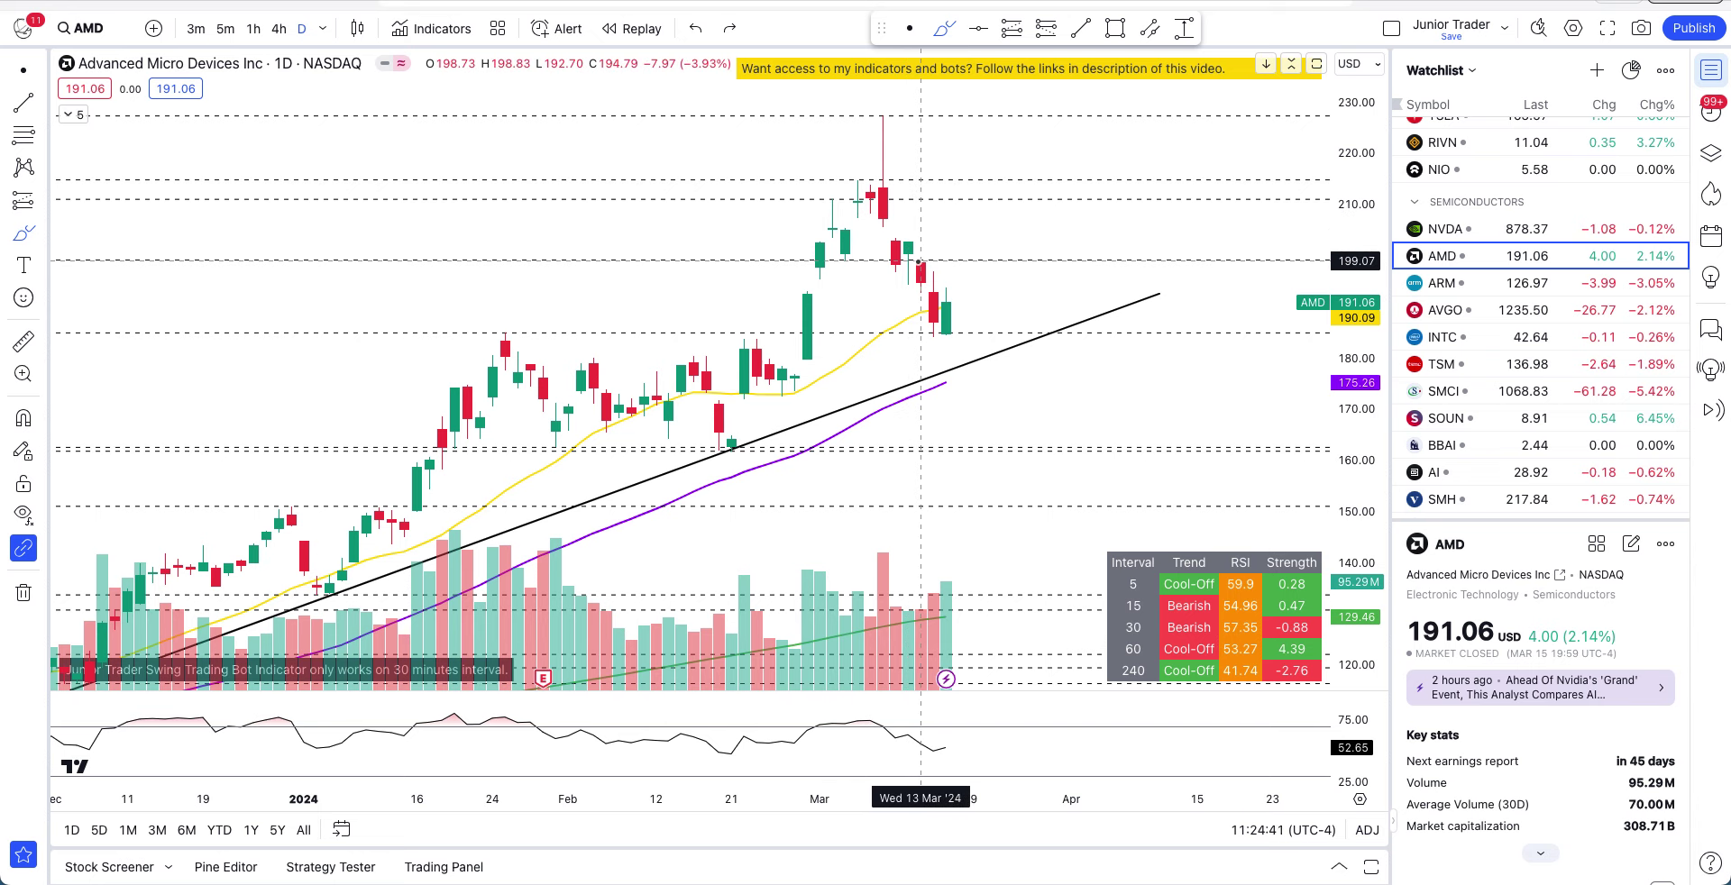
mouse_move(867, 196)
left_mouse_down()
mouse_move(955, 216)
mouse_move(940, 342)
mouse_move(870, 275)
mouse_move(863, 215)
mouse_move(906, 210)
left_mouse_up()
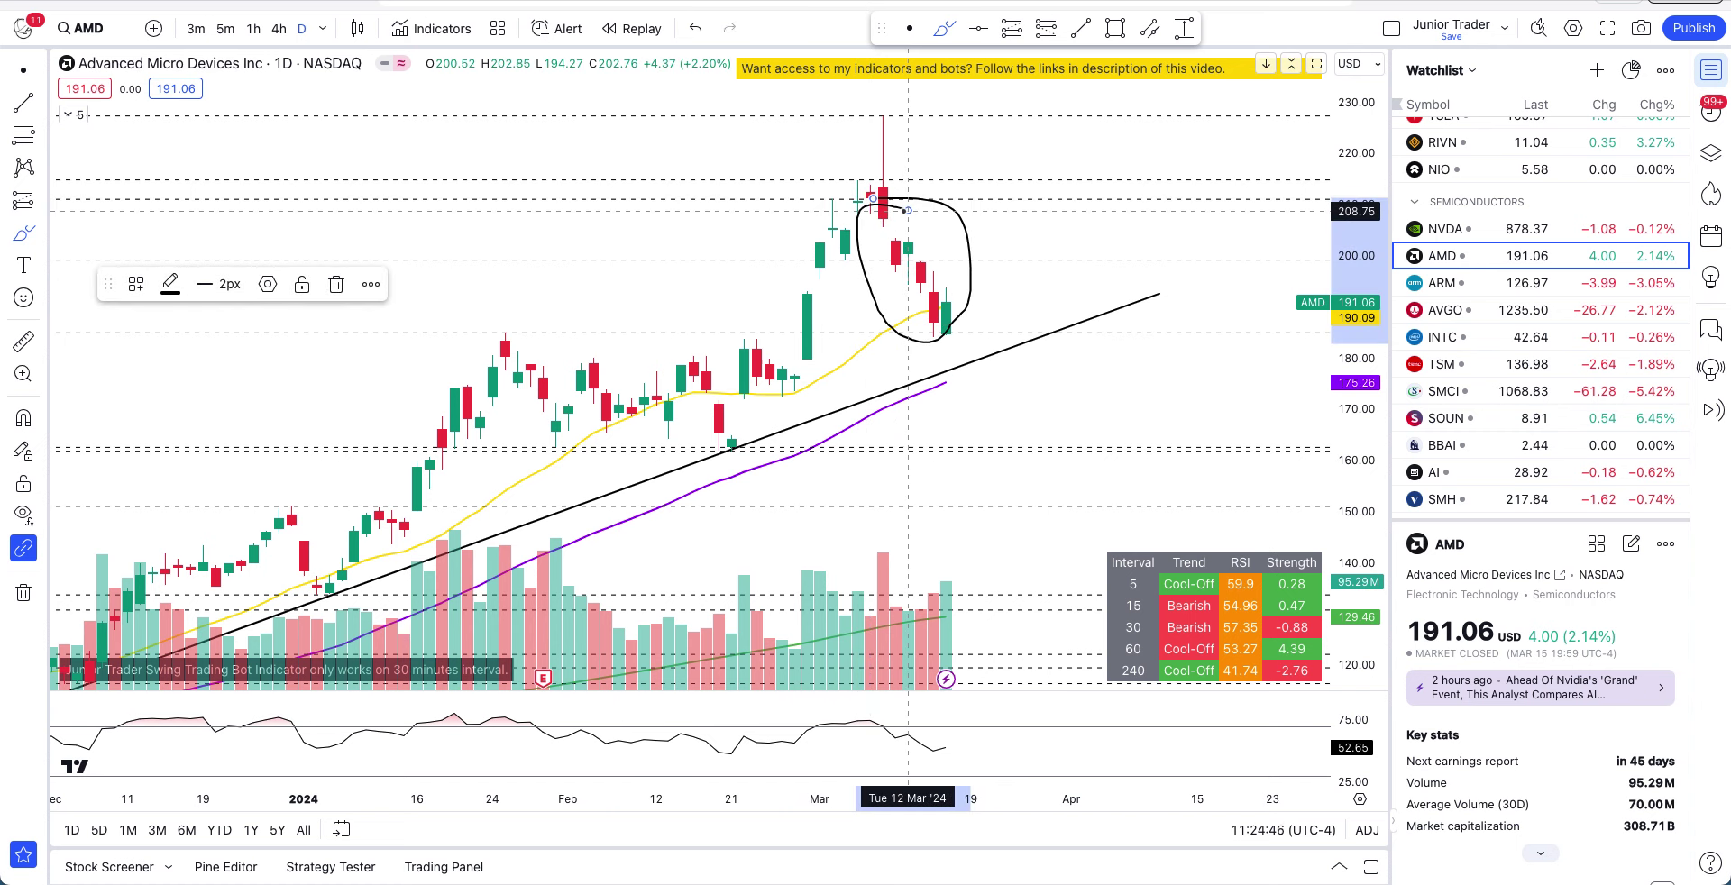
key("ctrl+z")
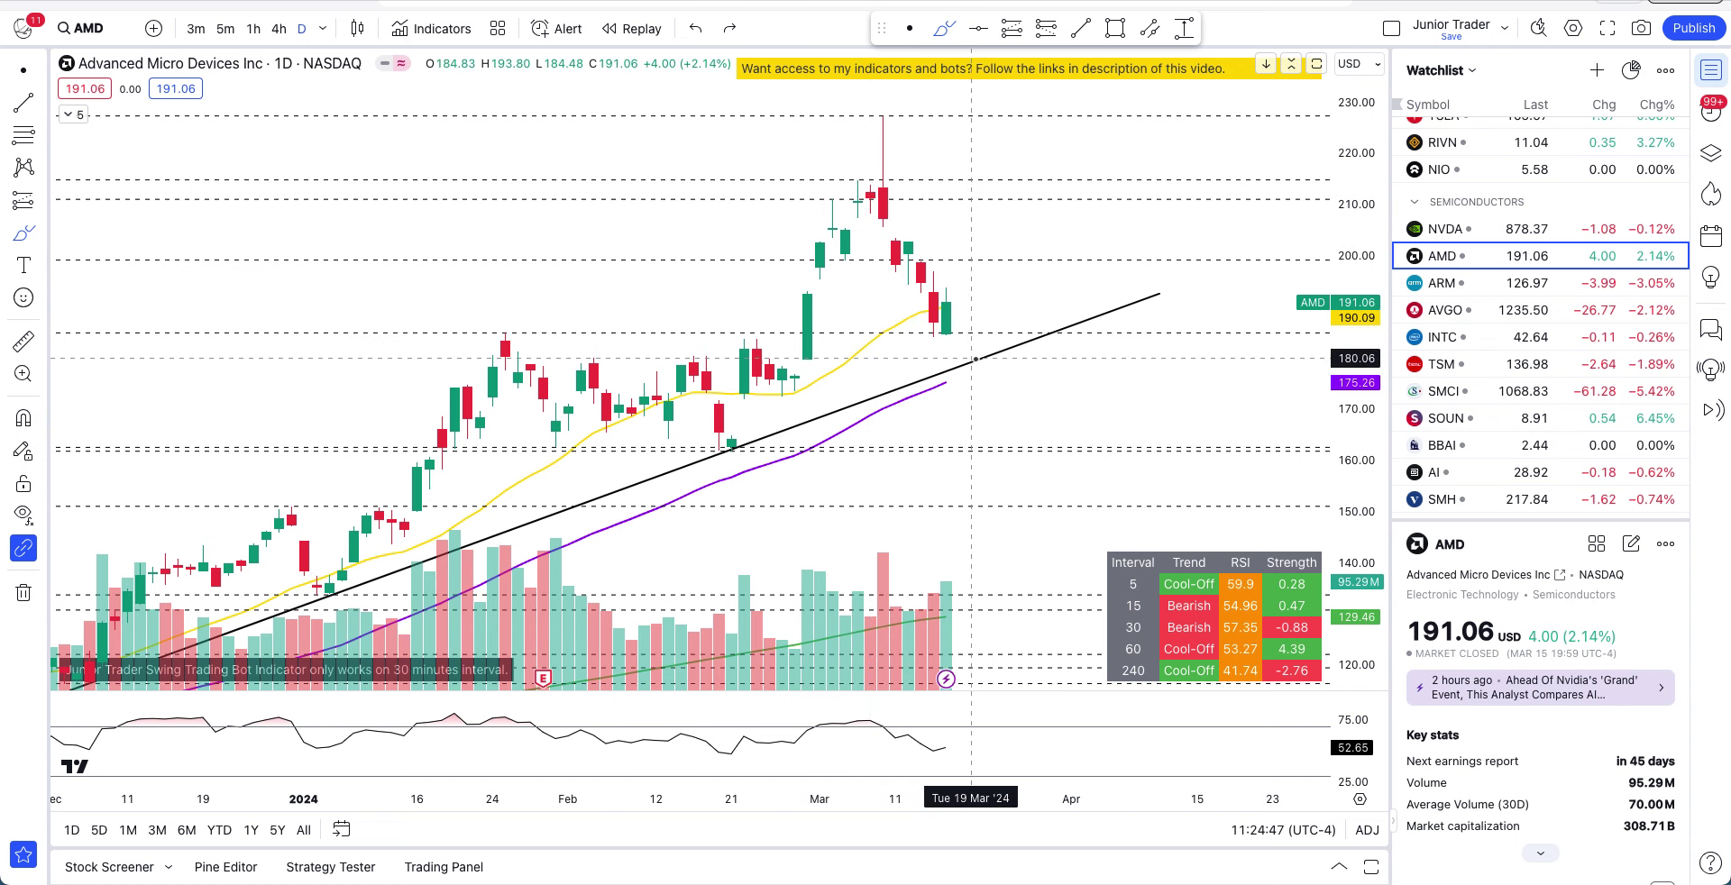
mouse_move(999, 335)
left_mouse_down()
mouse_move(1016, 361)
mouse_move(928, 397)
mouse_move(971, 322)
left_mouse_up()
key("ctrl+z")
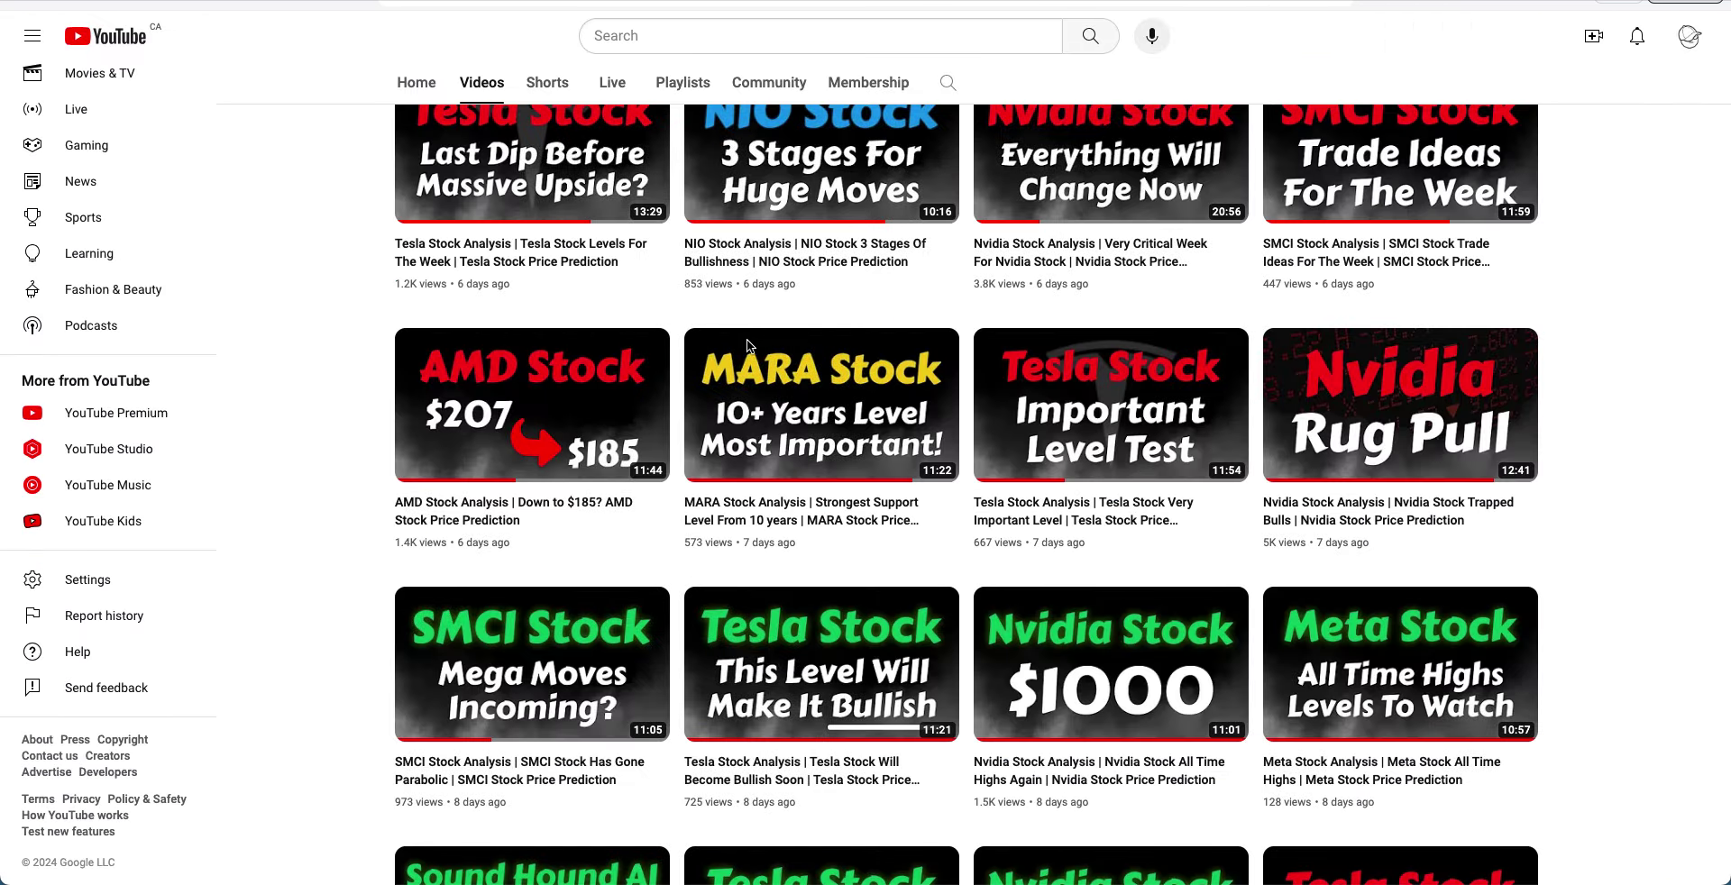
- Switch to YouTube and look through the Junior Trader channel's video list, including its latest uploads
scroll(746, 348, "down", 7)
scroll(746, 348, "up", 12)
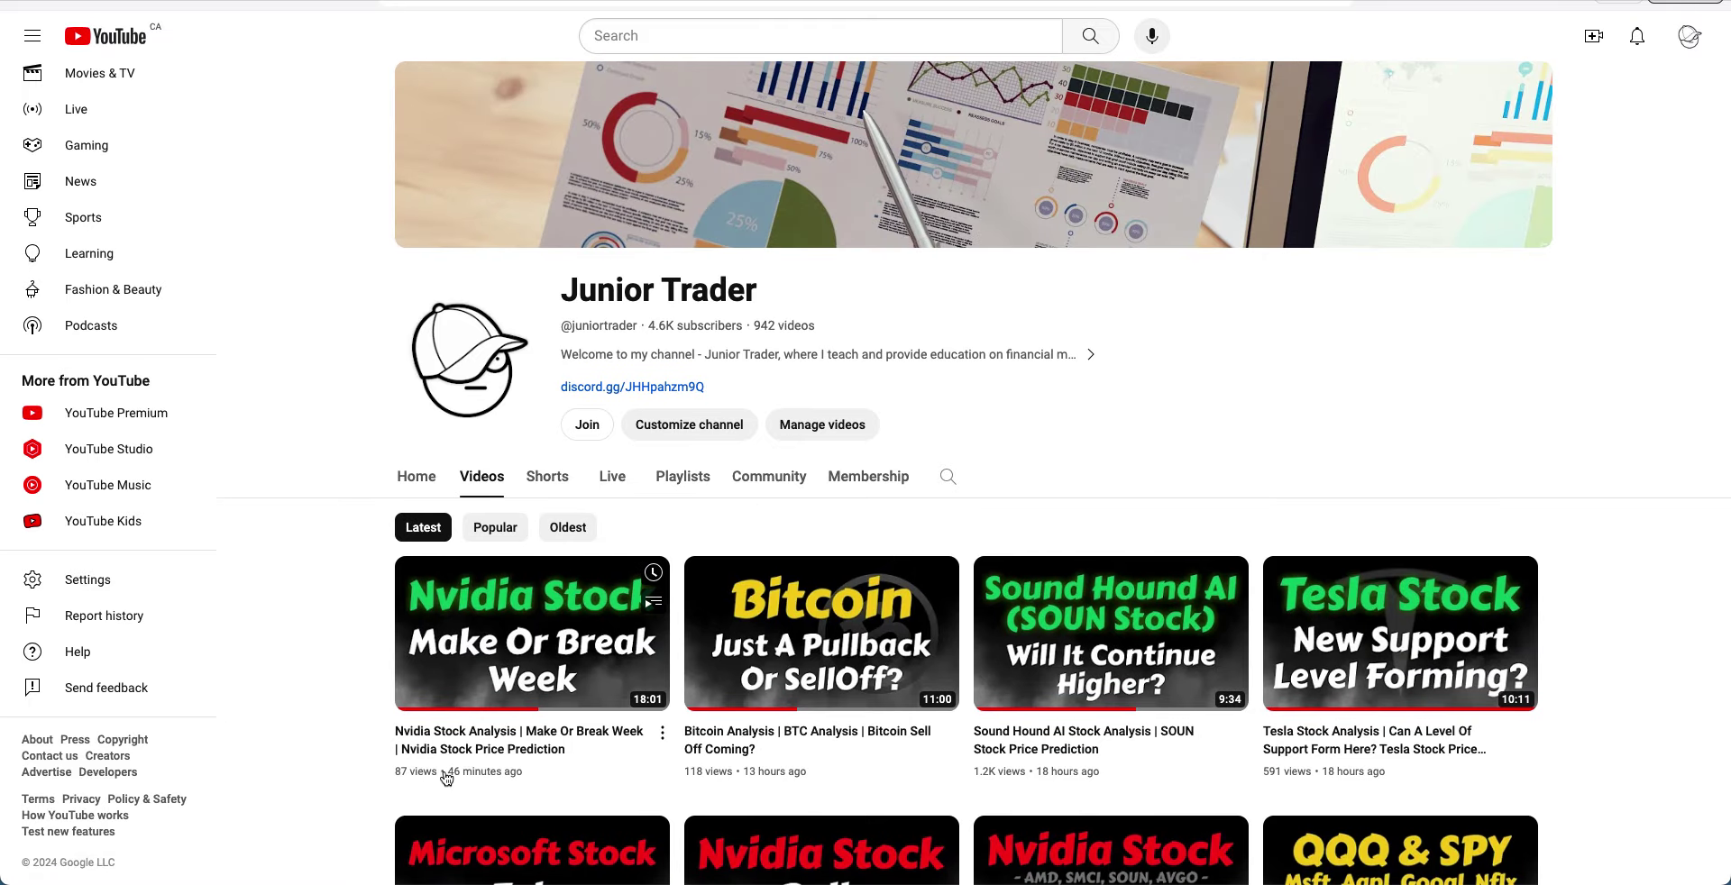
scroll(407, 779, "down", 1)
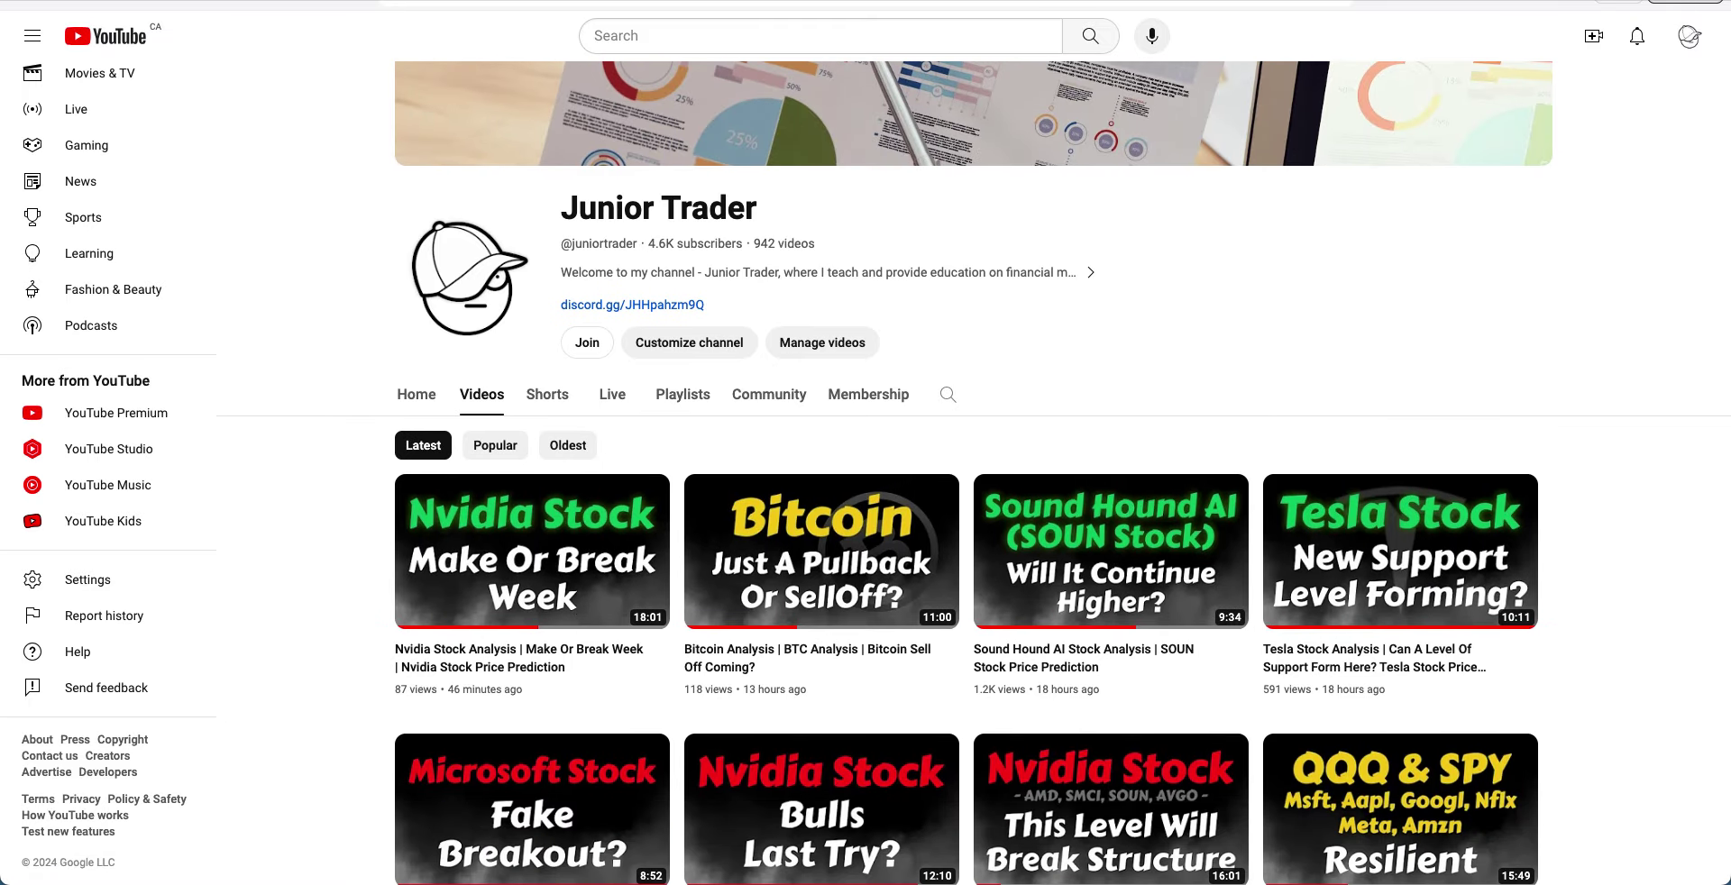
- Switch back to TradingView and examine Broadcom's (AVGO) daily chart with its levels and short position
key("super+Tab")
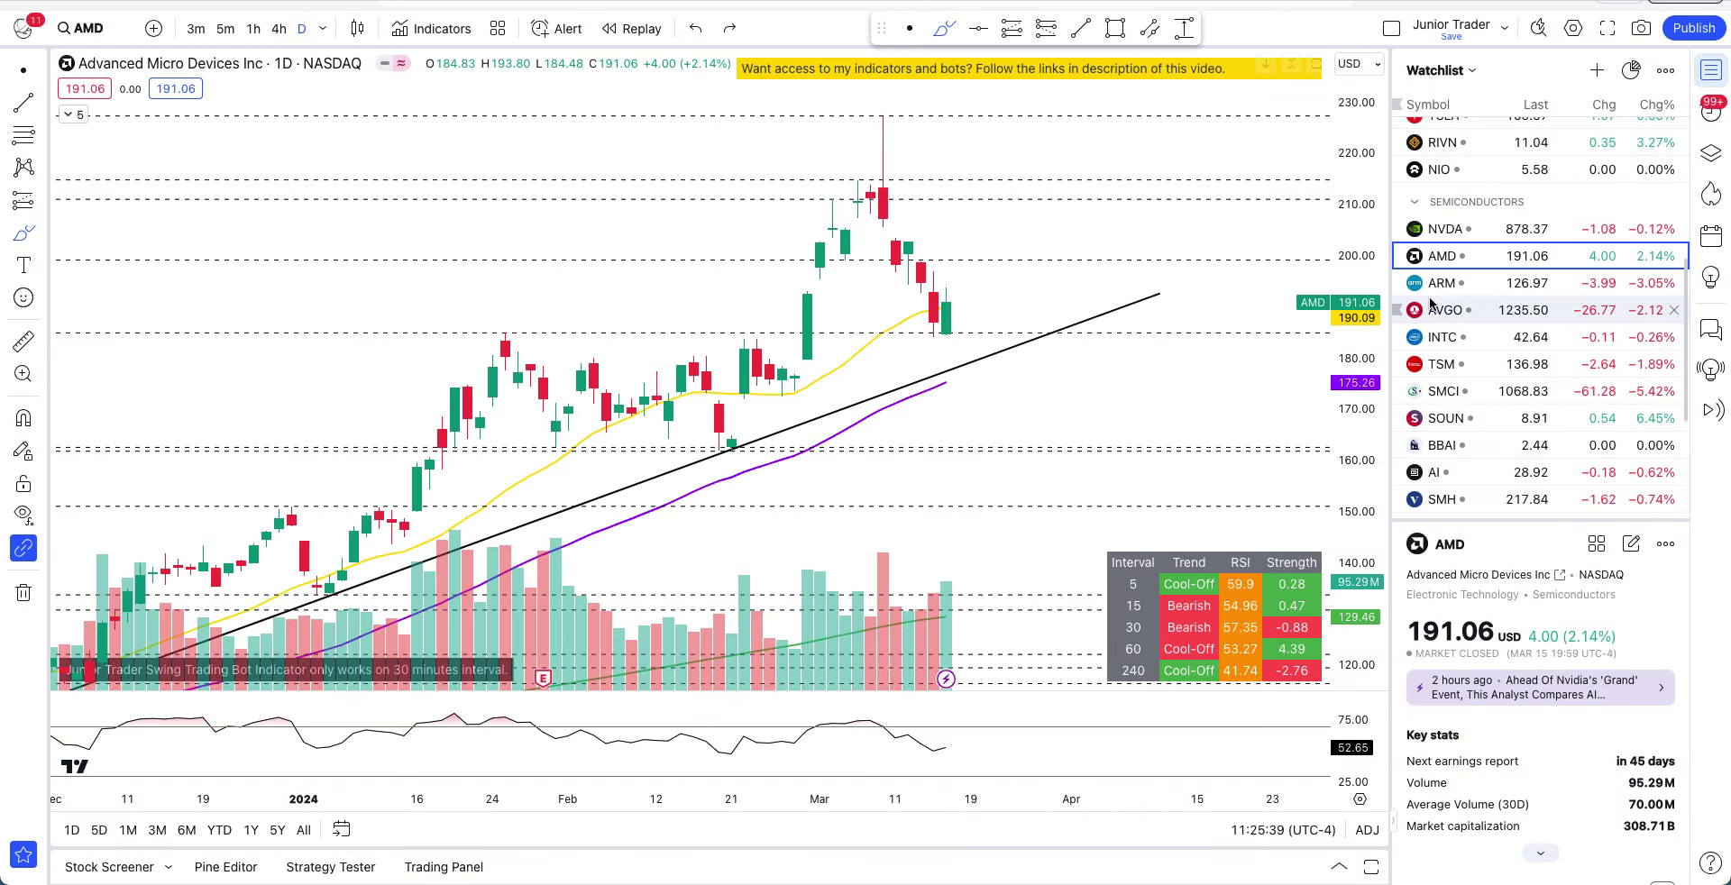
left_click(1491, 312)
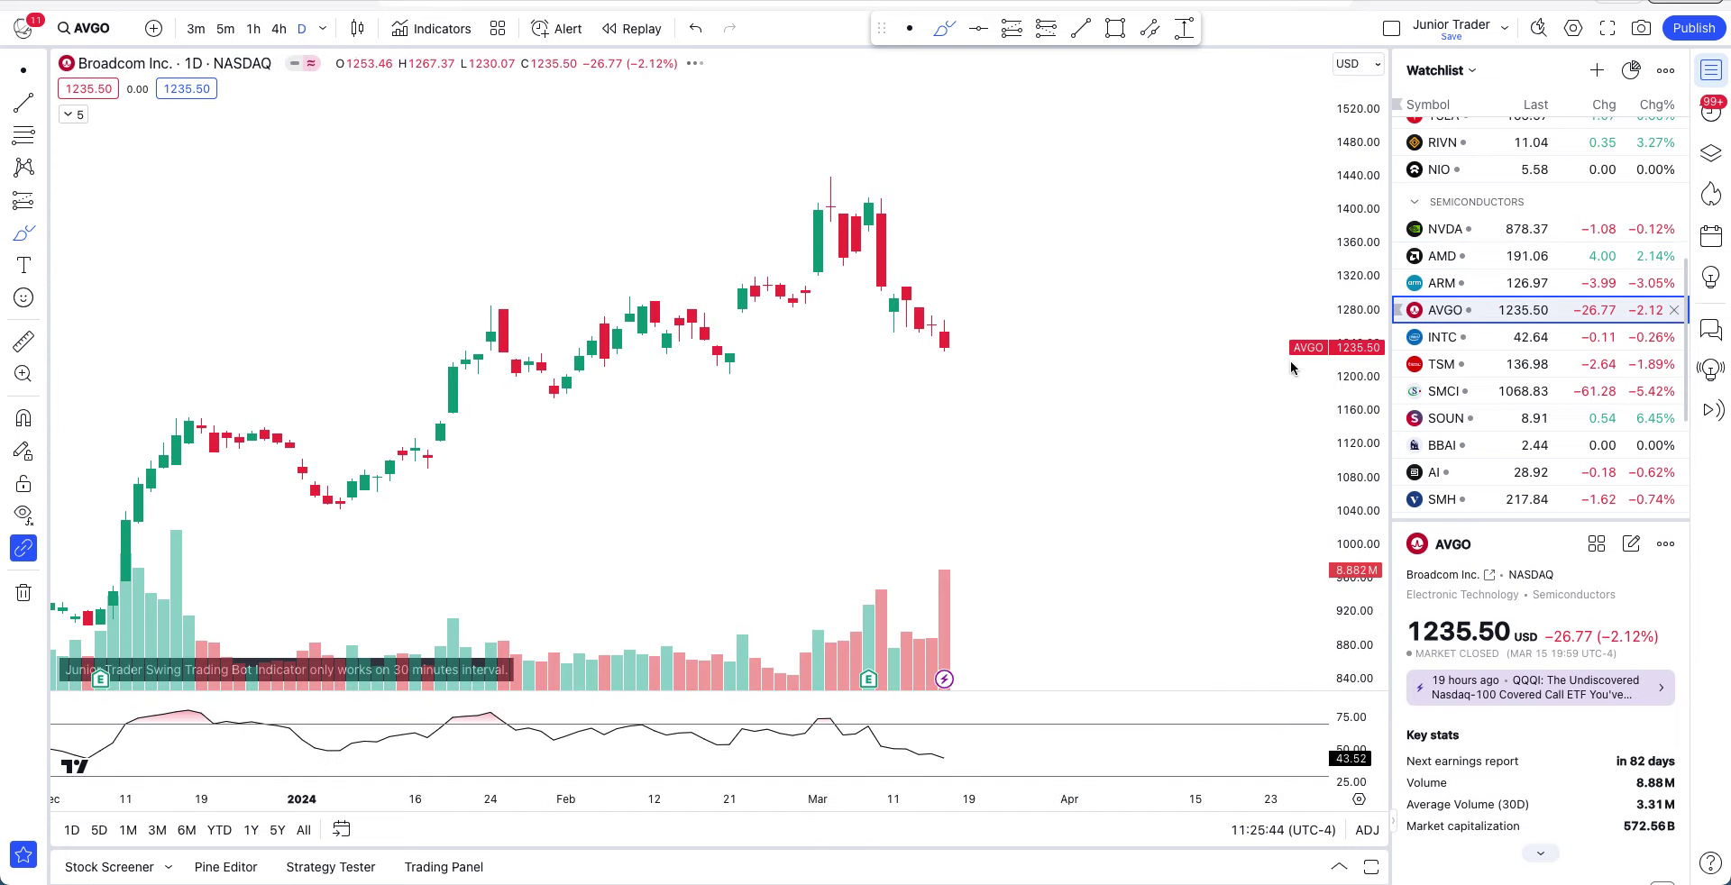
scroll(1054, 512, "down", 2)
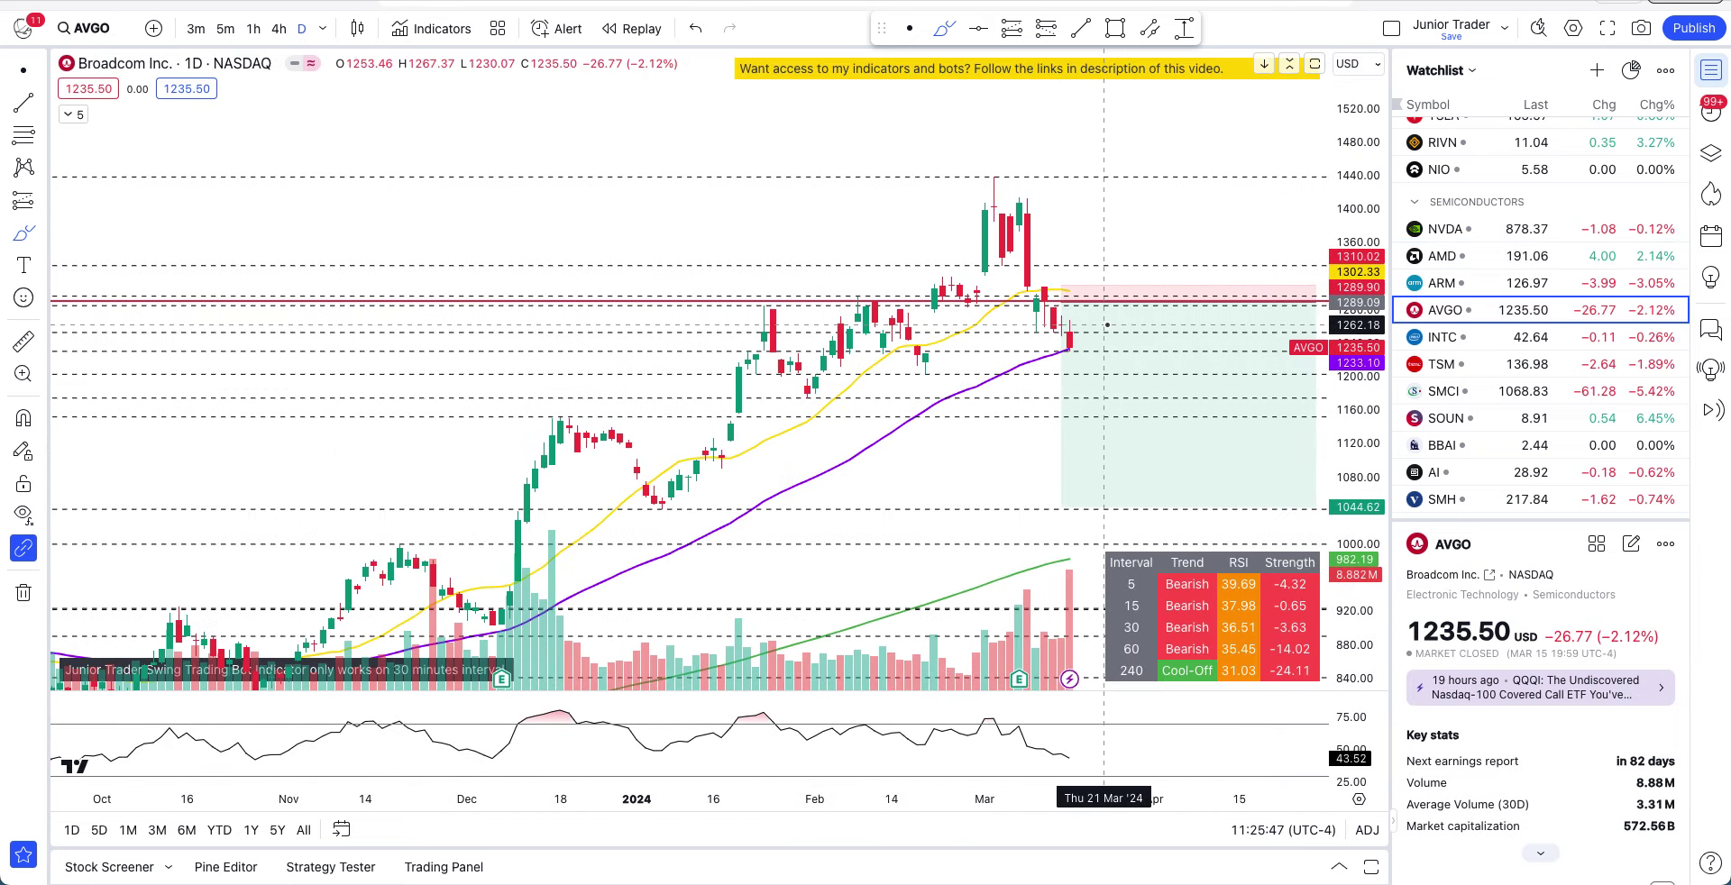
scroll(1109, 313, "up", 2)
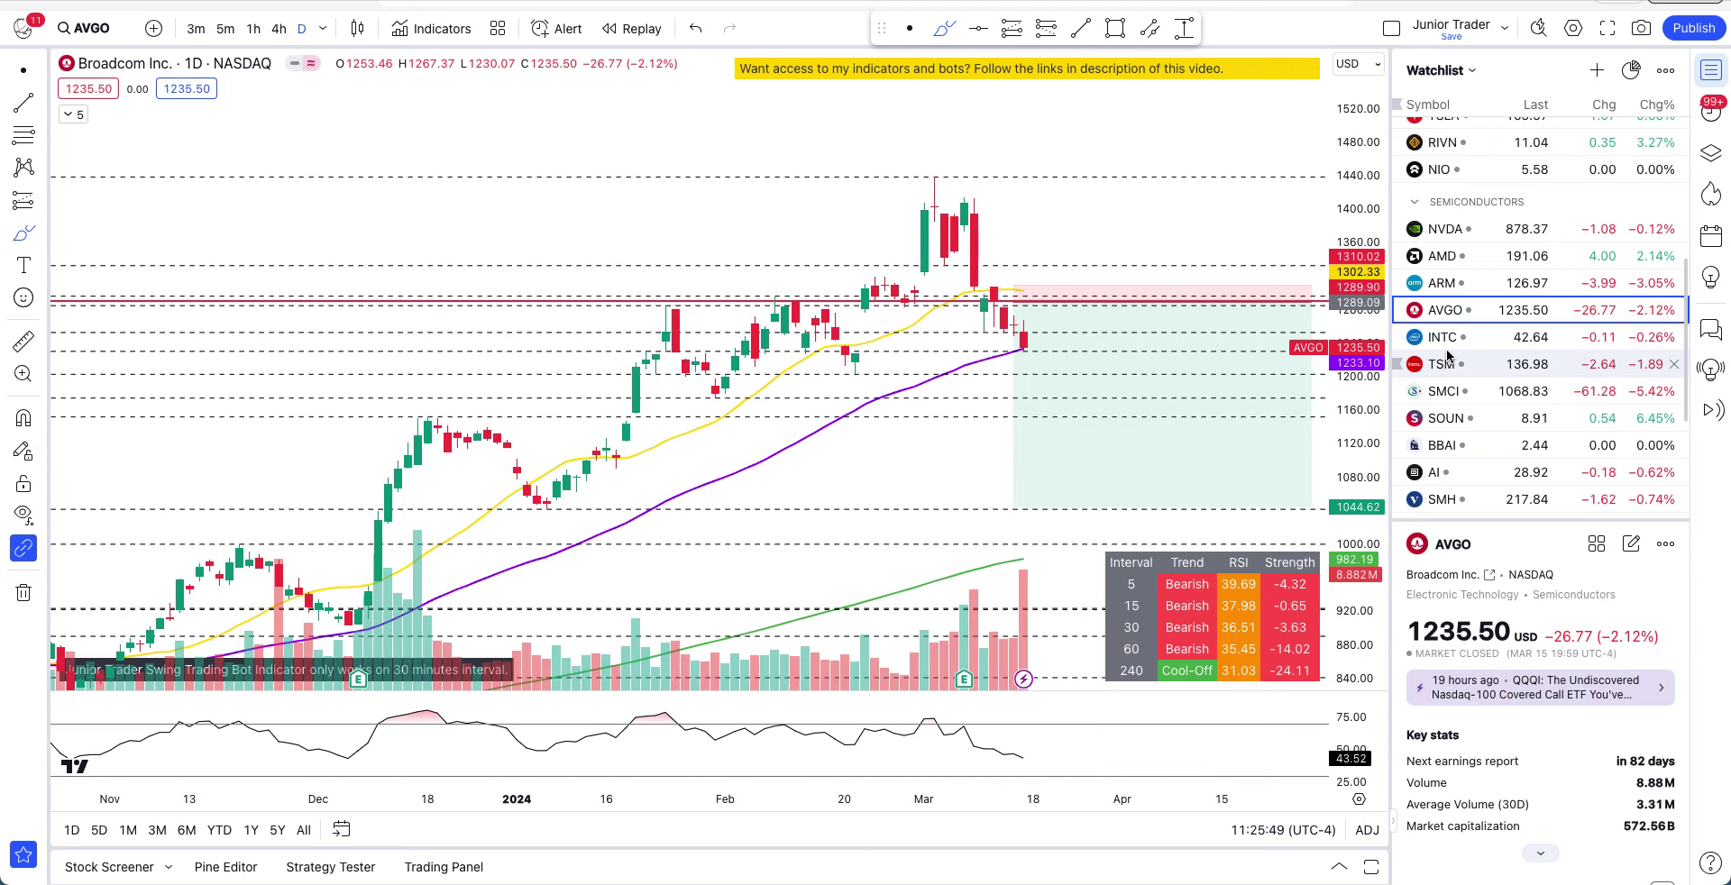
- Open the SMCI daily chart and examine its recent candles against the black trendline and short position
left_click(1445, 391)
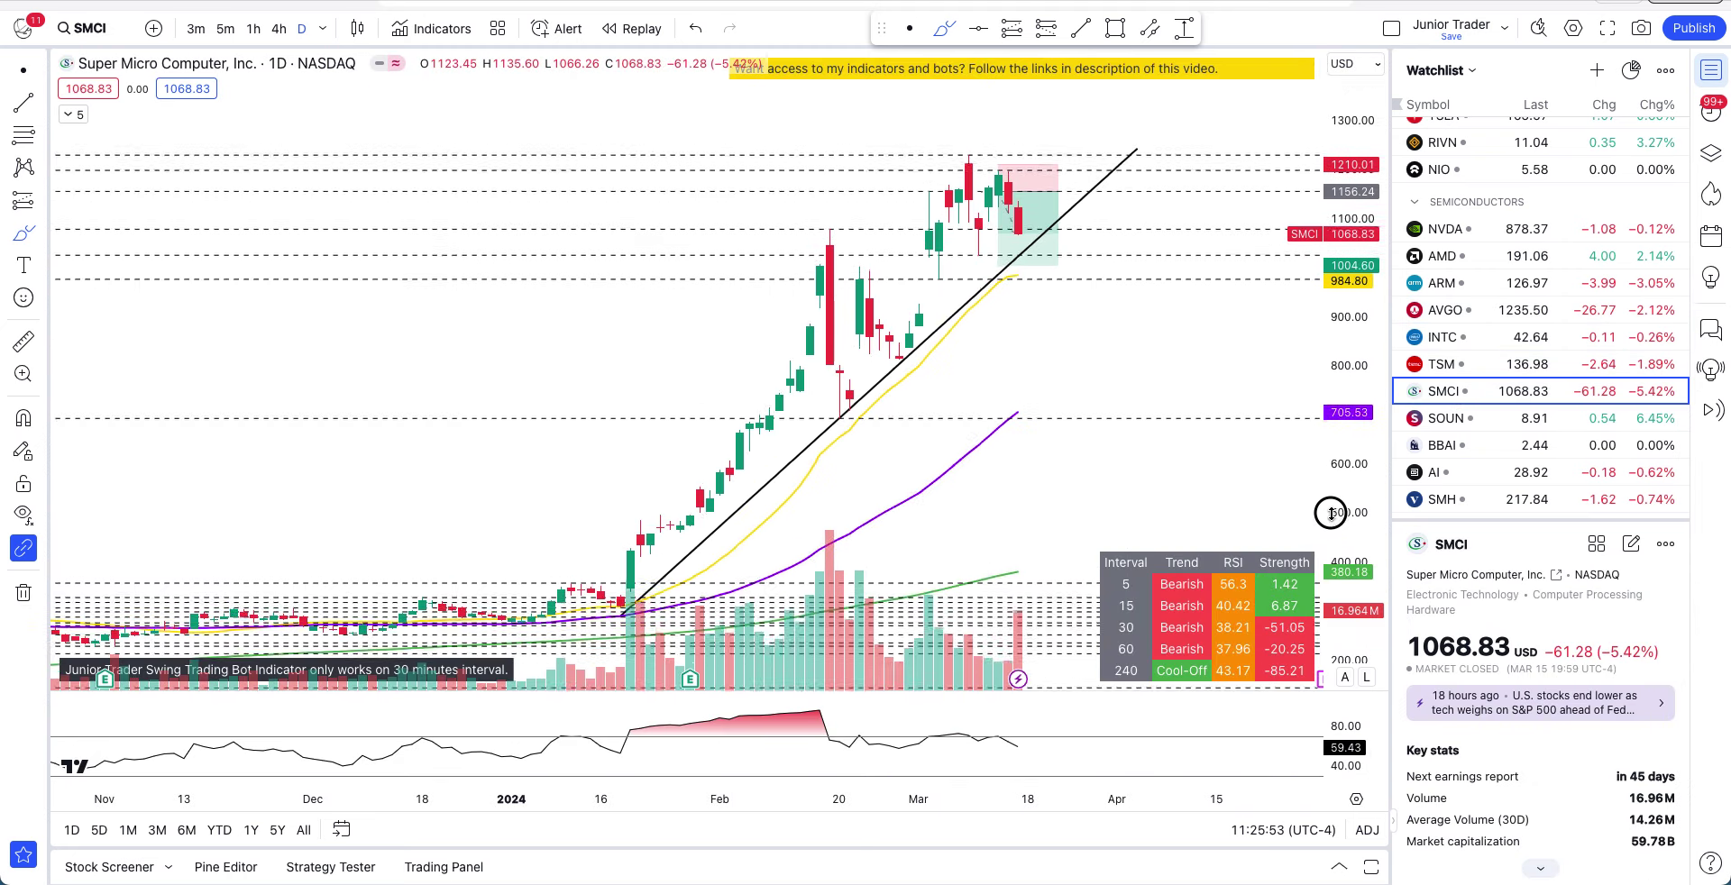
left_click_drag(1055, 306, 1084, 444)
scroll(1083, 443, "up", 4)
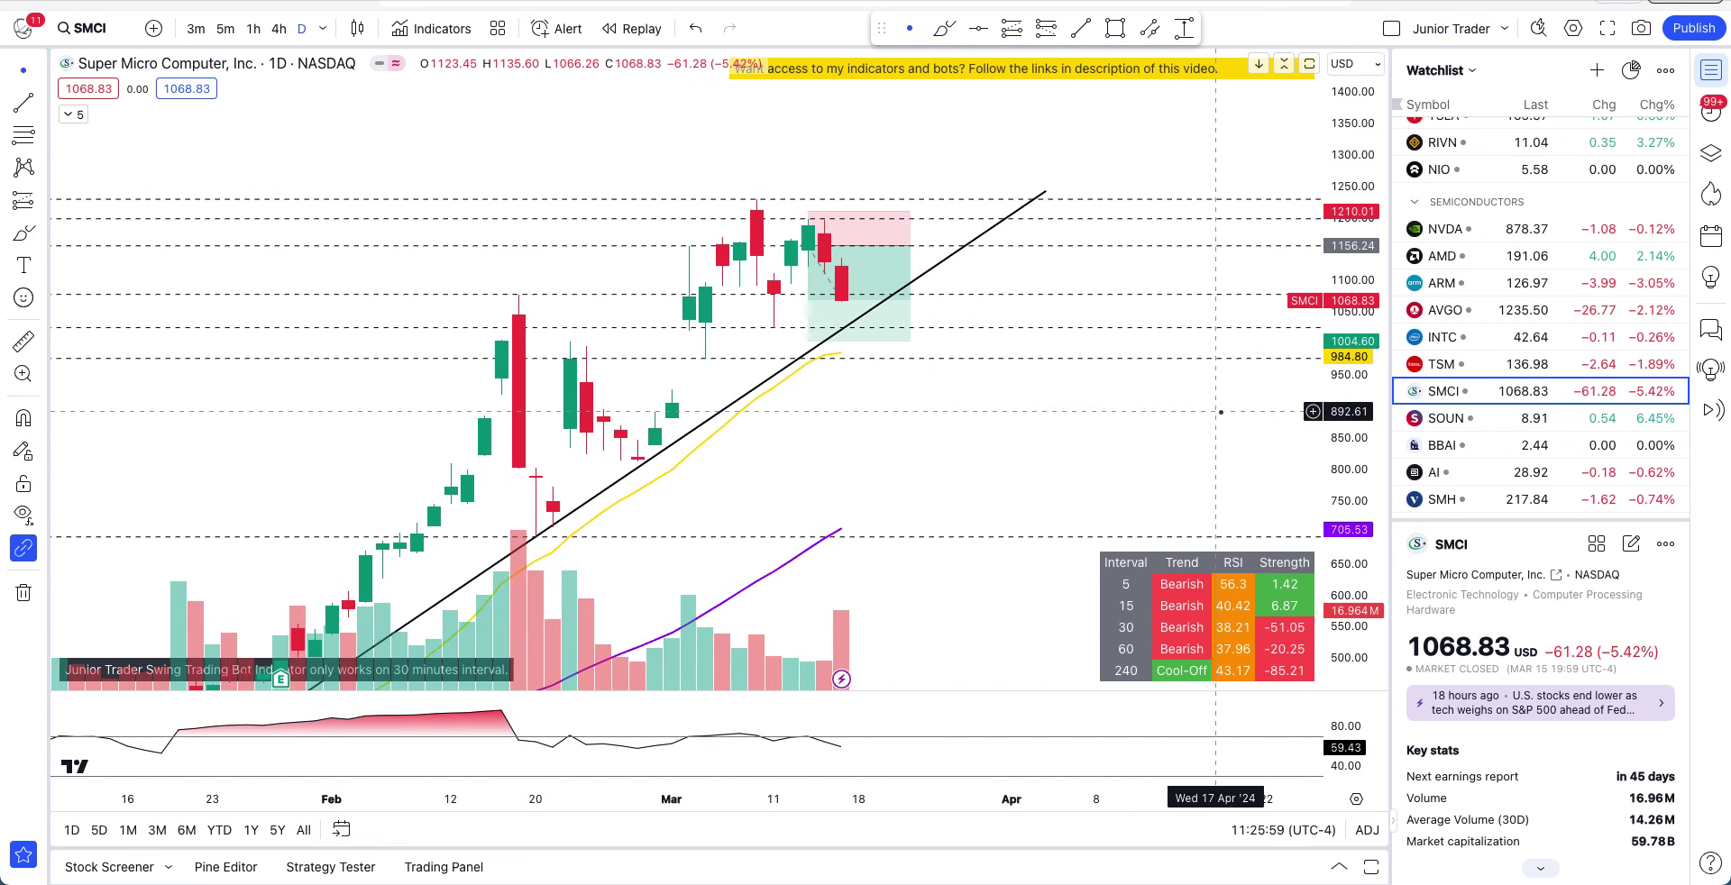
- Open Micron's (MU) daily chart and examine its pullback from the March high
scroll(1487, 433, "down", 2)
left_click(1486, 456)
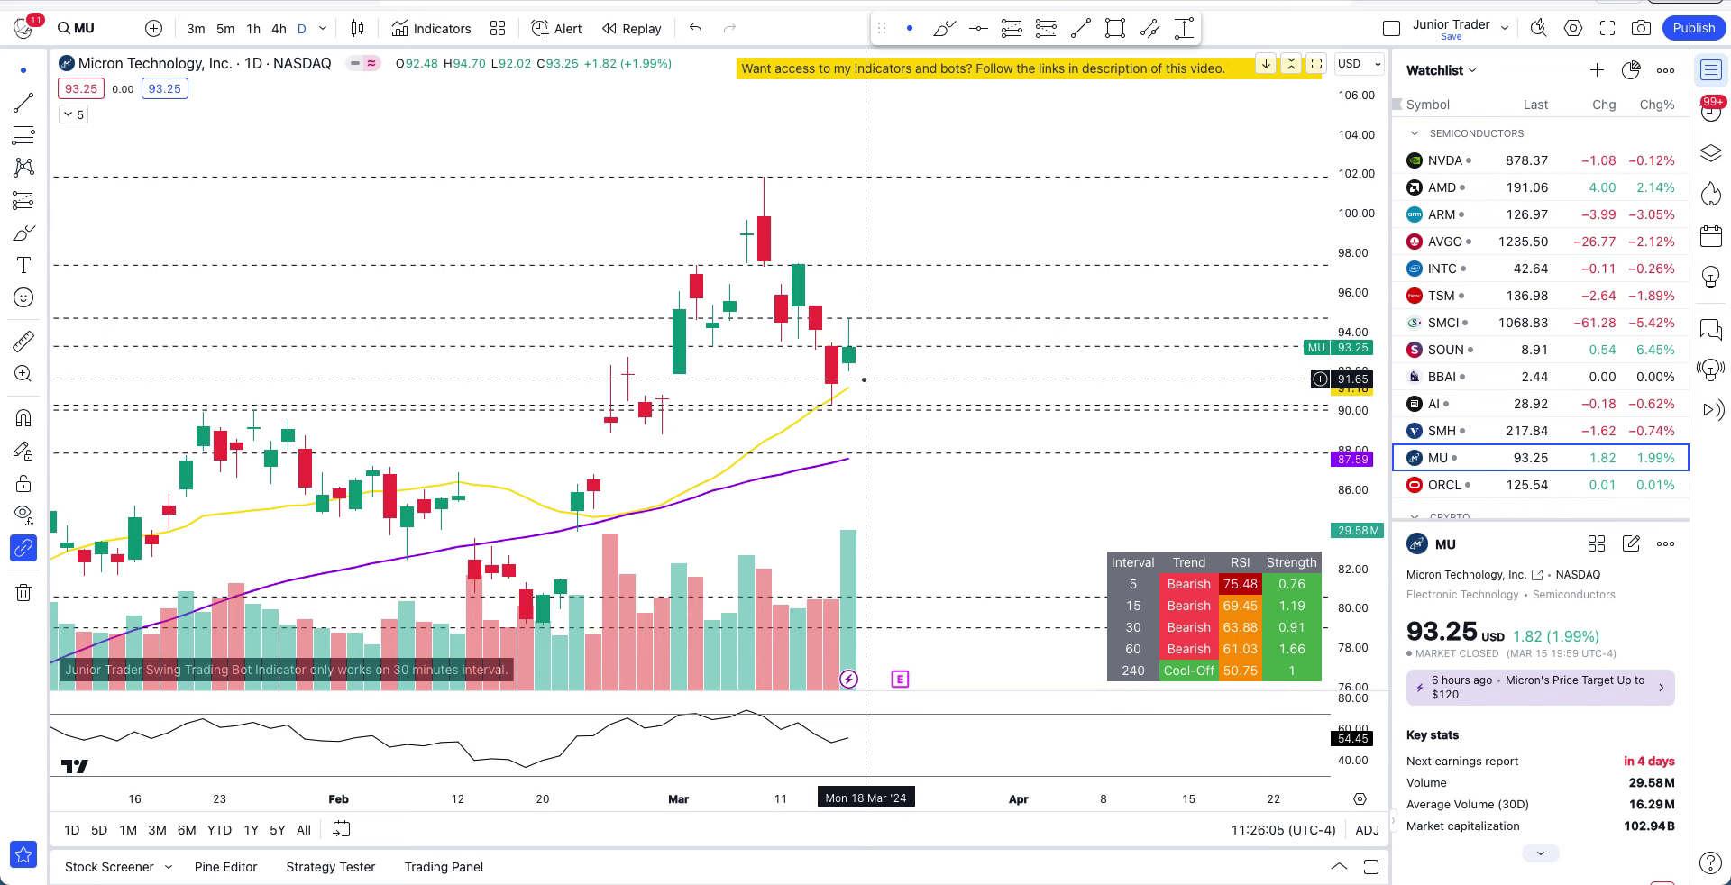
scroll(863, 379, "down", 5)
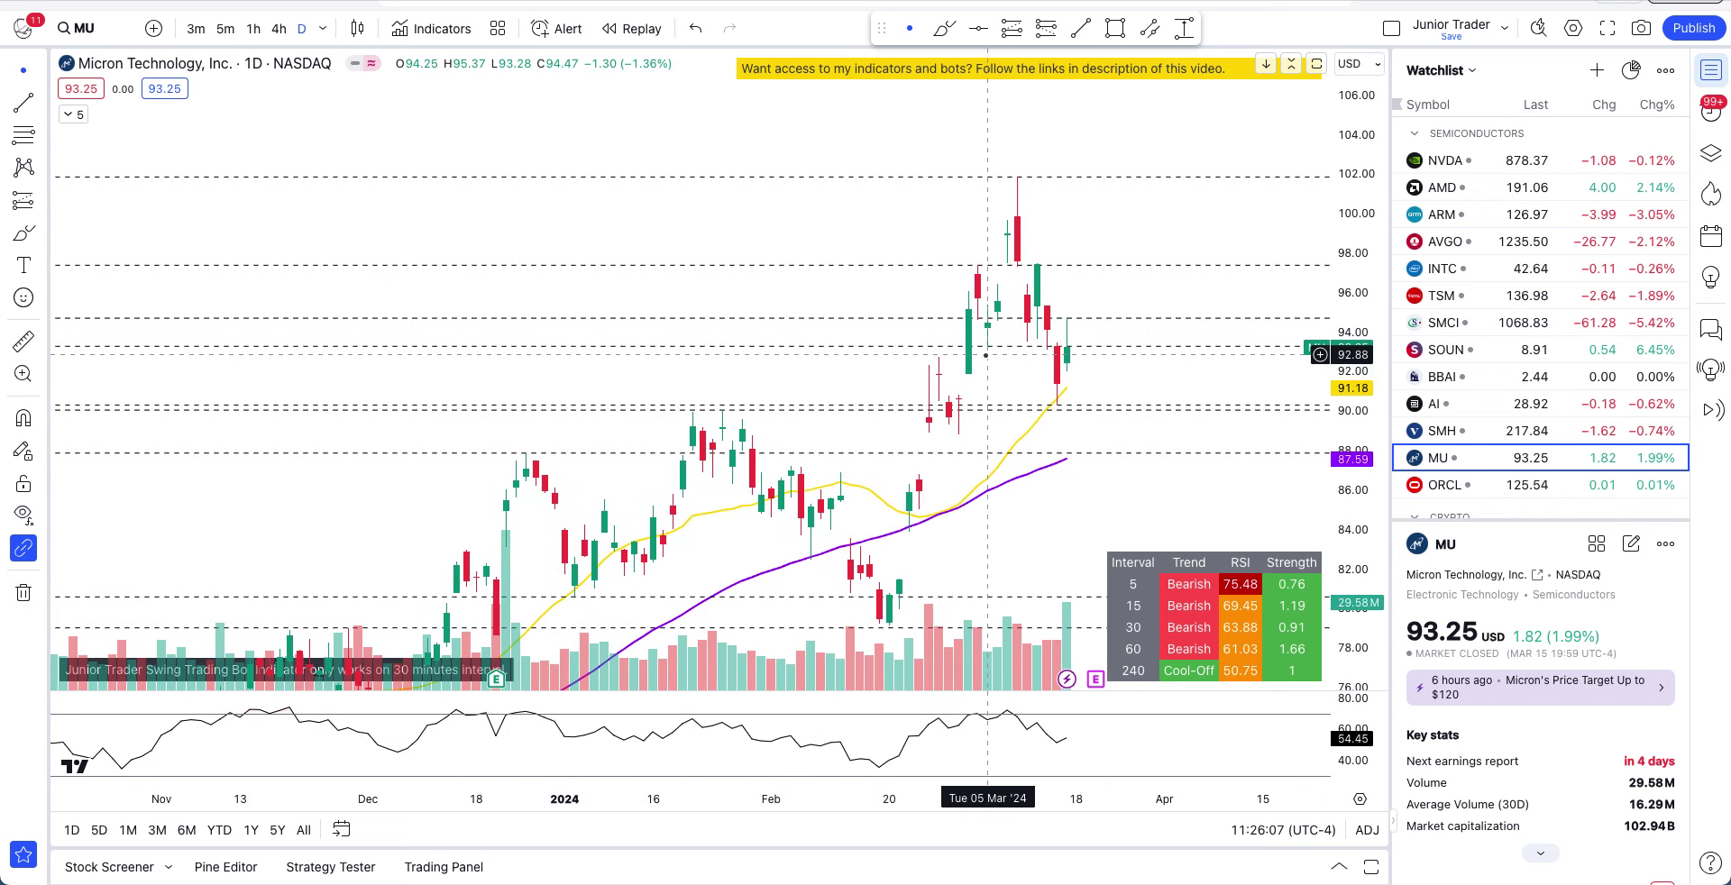
left_click_drag(1364, 245, 1361, 383)
- Open the QQQ daily chart and frame its recent candles, moving averages and short position for a closer look
scroll(1520, 432, "down", 1)
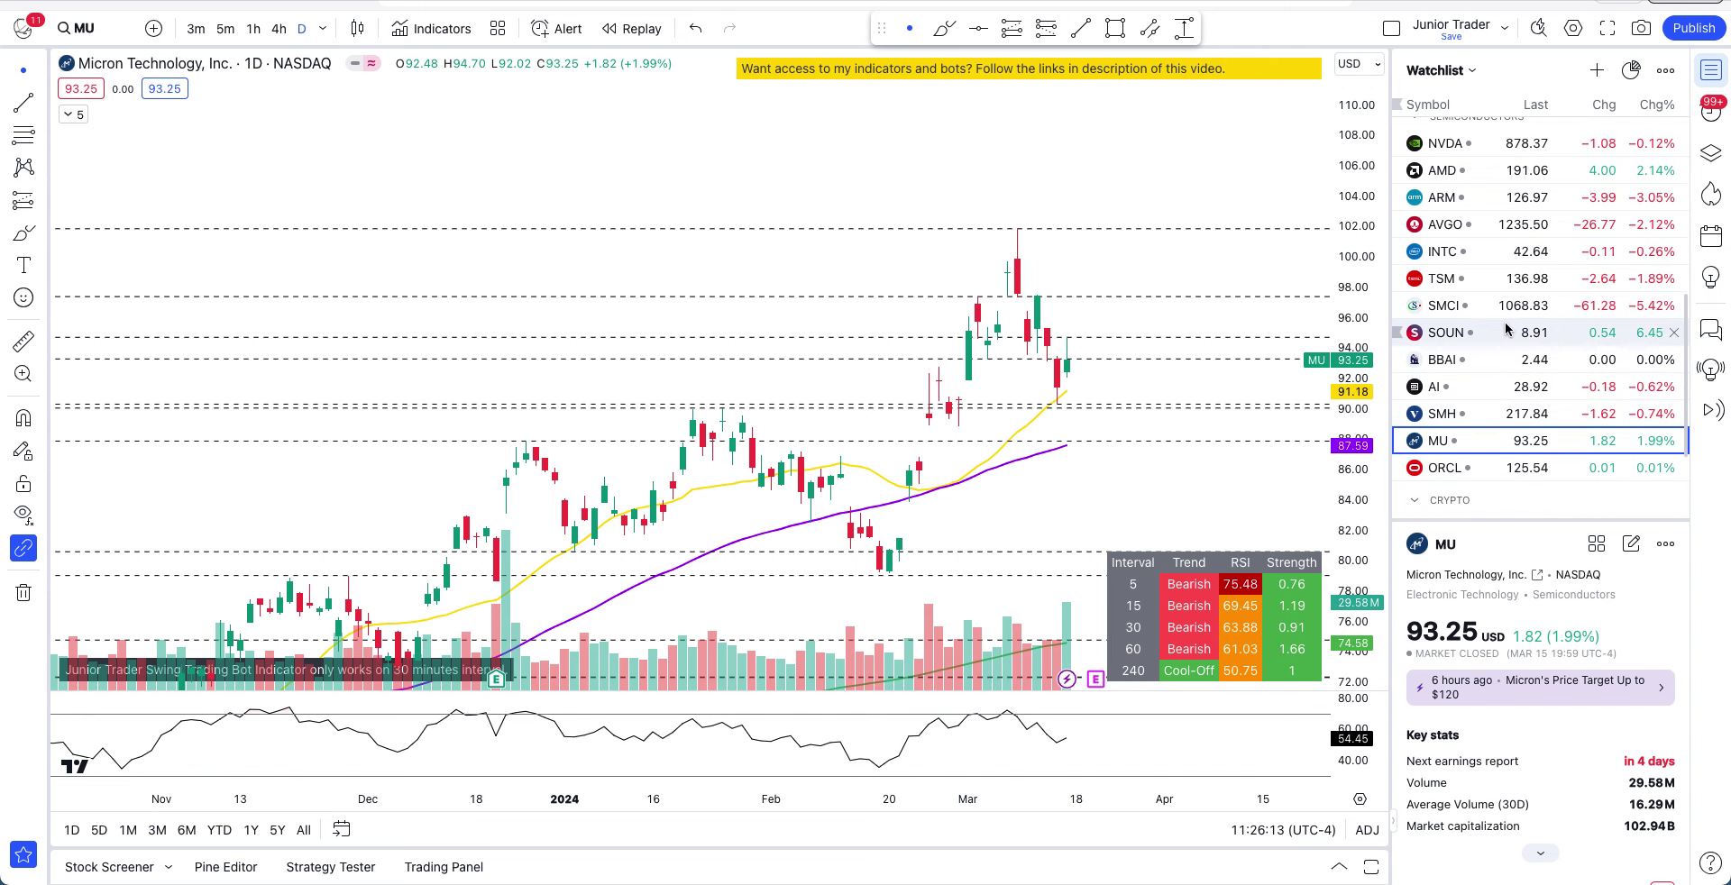
scroll(1505, 330, "up", 10)
left_click(1485, 168)
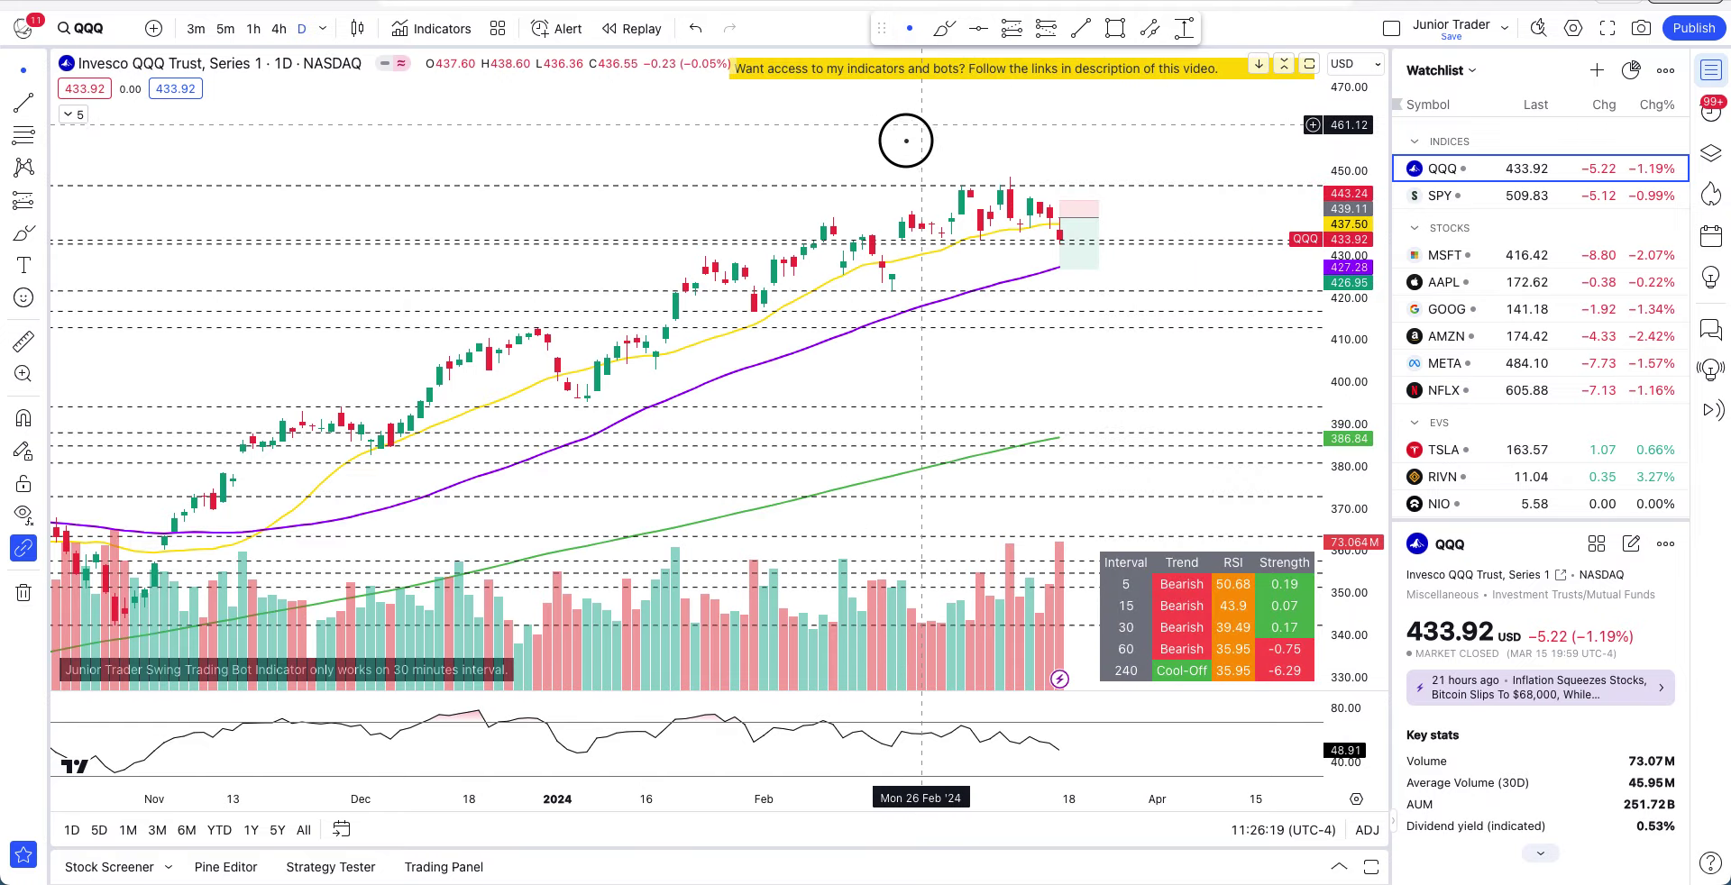
left_click_drag(912, 134, 850, 193)
left_click_drag(1352, 590, 1373, 401)
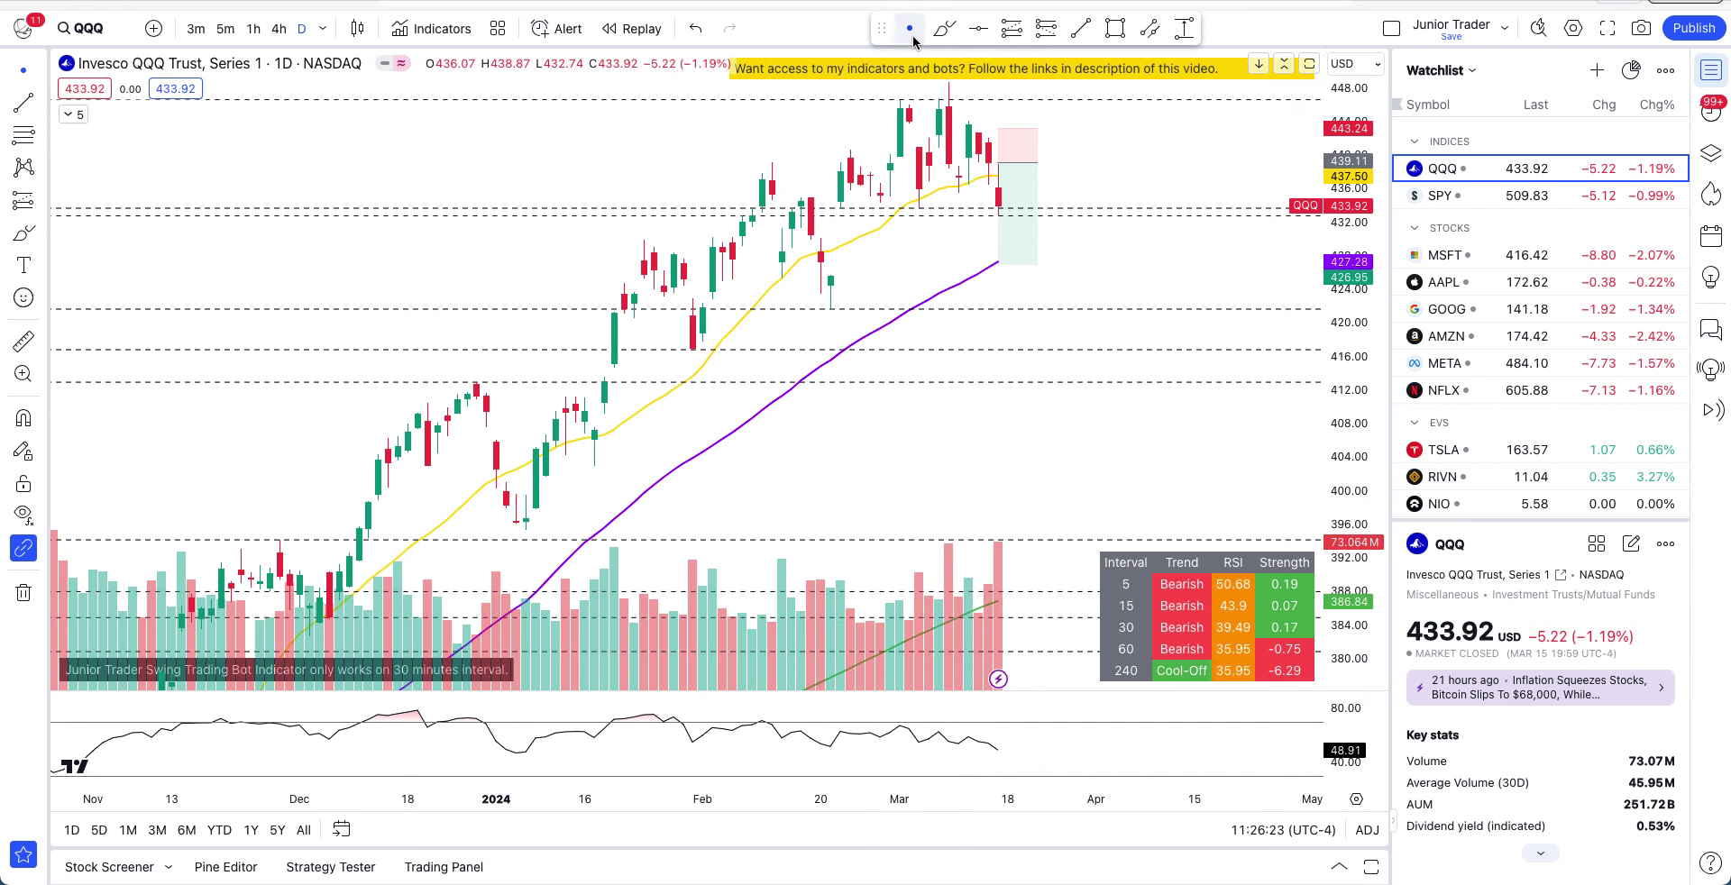
left_click_drag(808, 144, 722, 204)
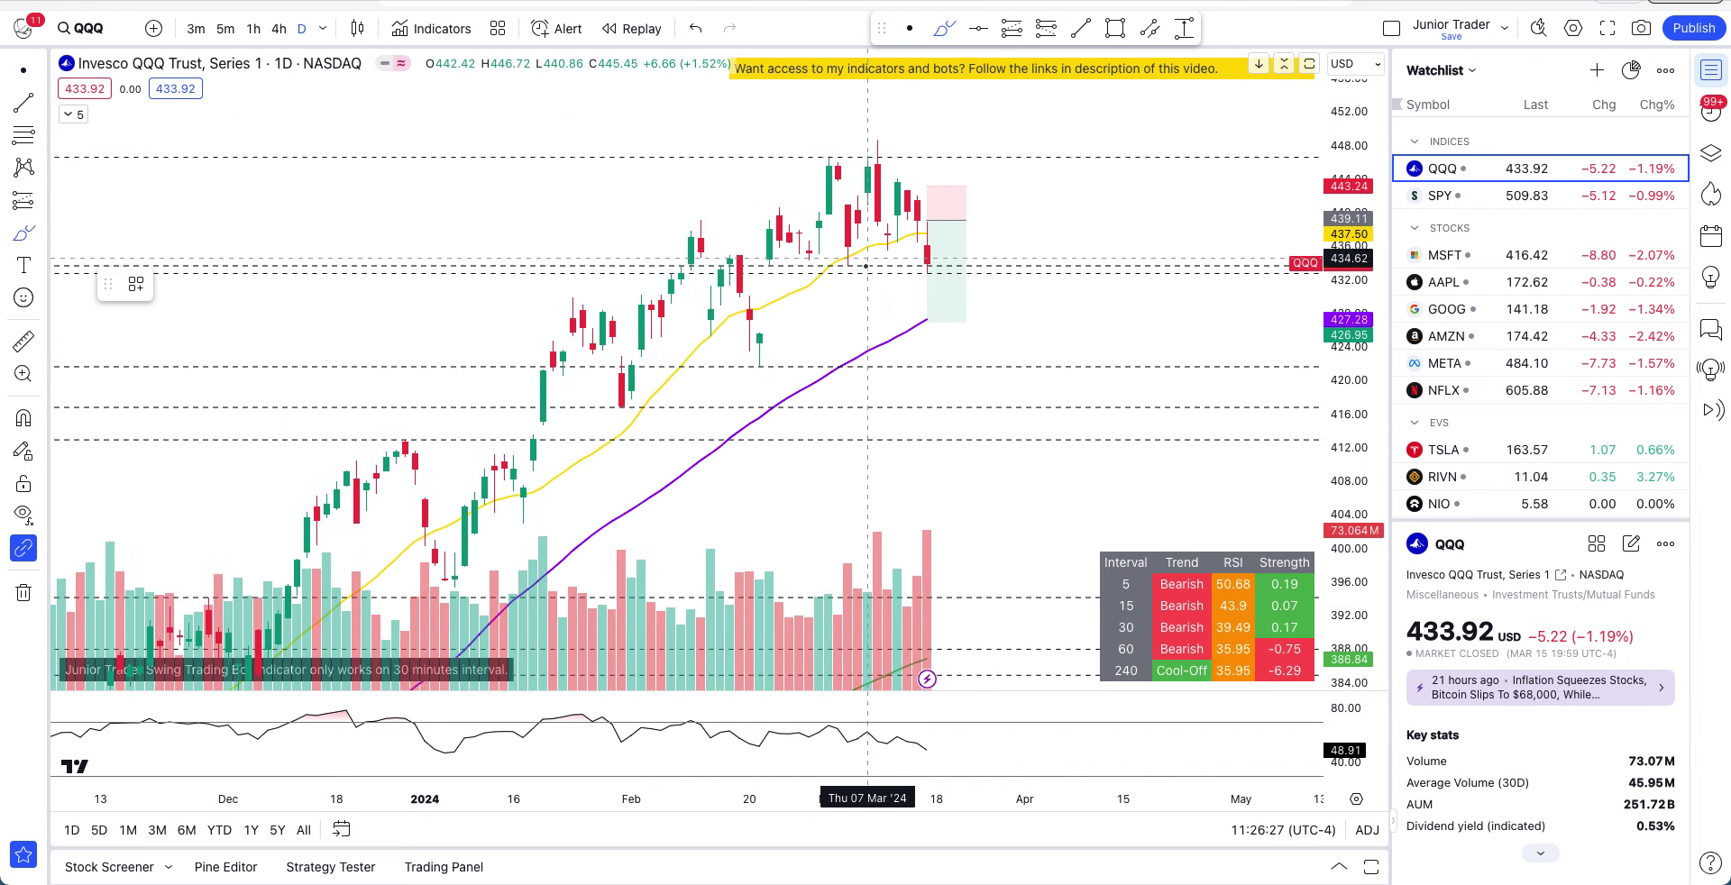
- Brush a mark beside the latest QQQ candles near the dashed levels around 433, and undo it
mouse_move(888, 268)
left_mouse_down()
mouse_move(1027, 270)
mouse_move(938, 309)
mouse_move(877, 287)
left_mouse_up()
key("ctrl+z")
key("ctrl+z")
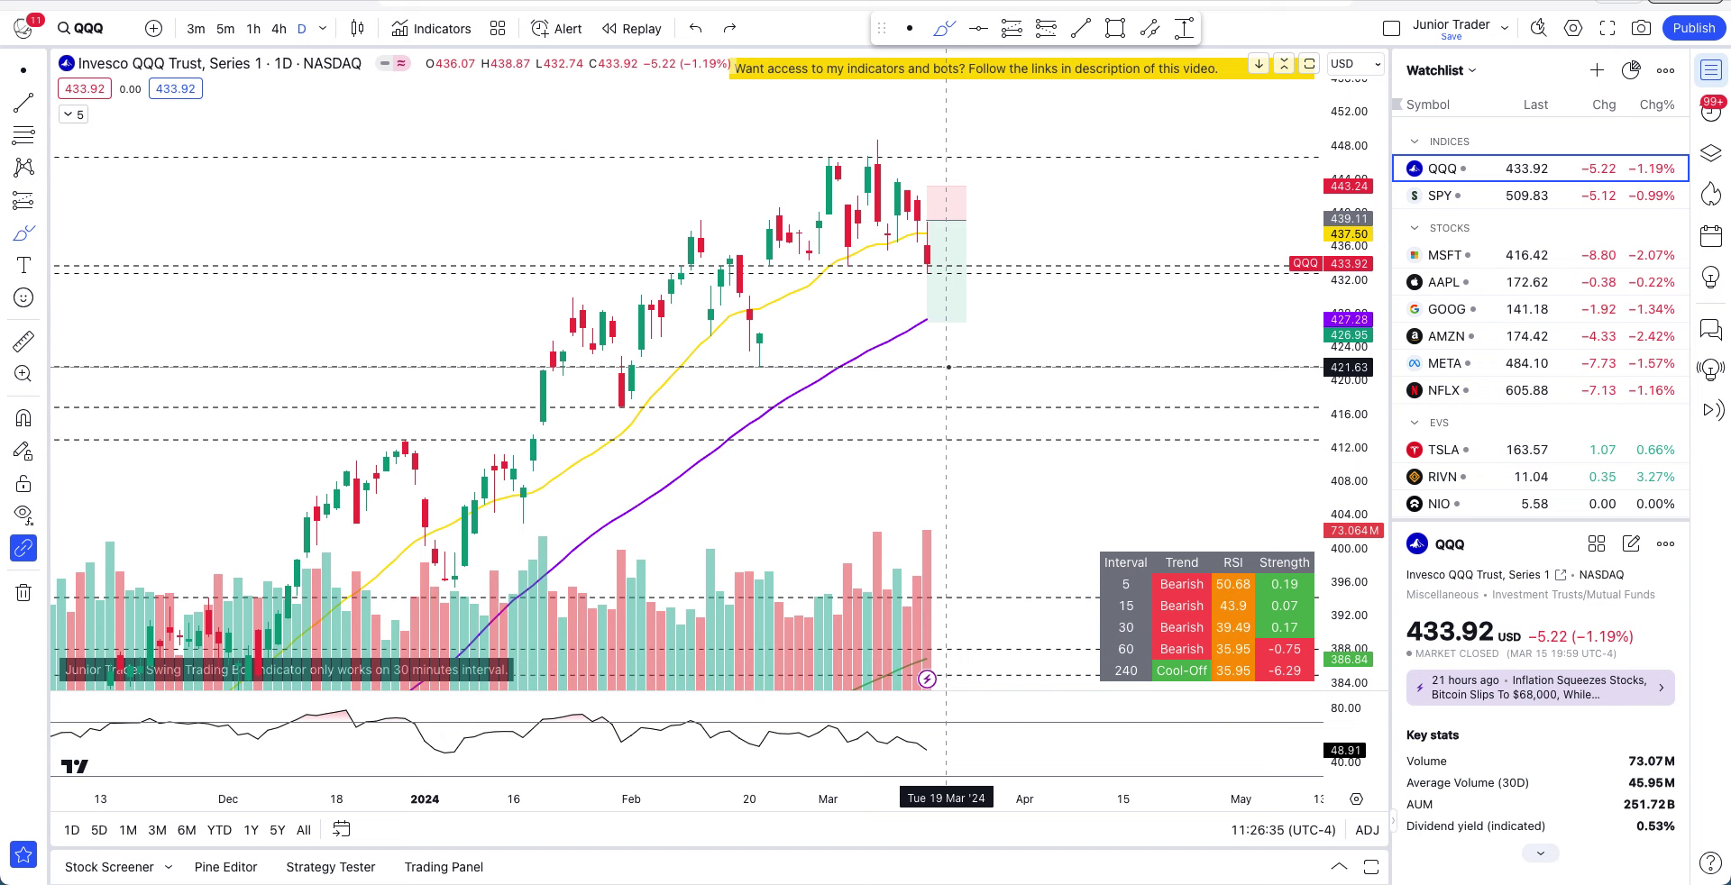
- Brush a short horizontal mark at the purple moving average near 427 on the QQQ chart, and undo it
left_click_drag(956, 288, 913, 320)
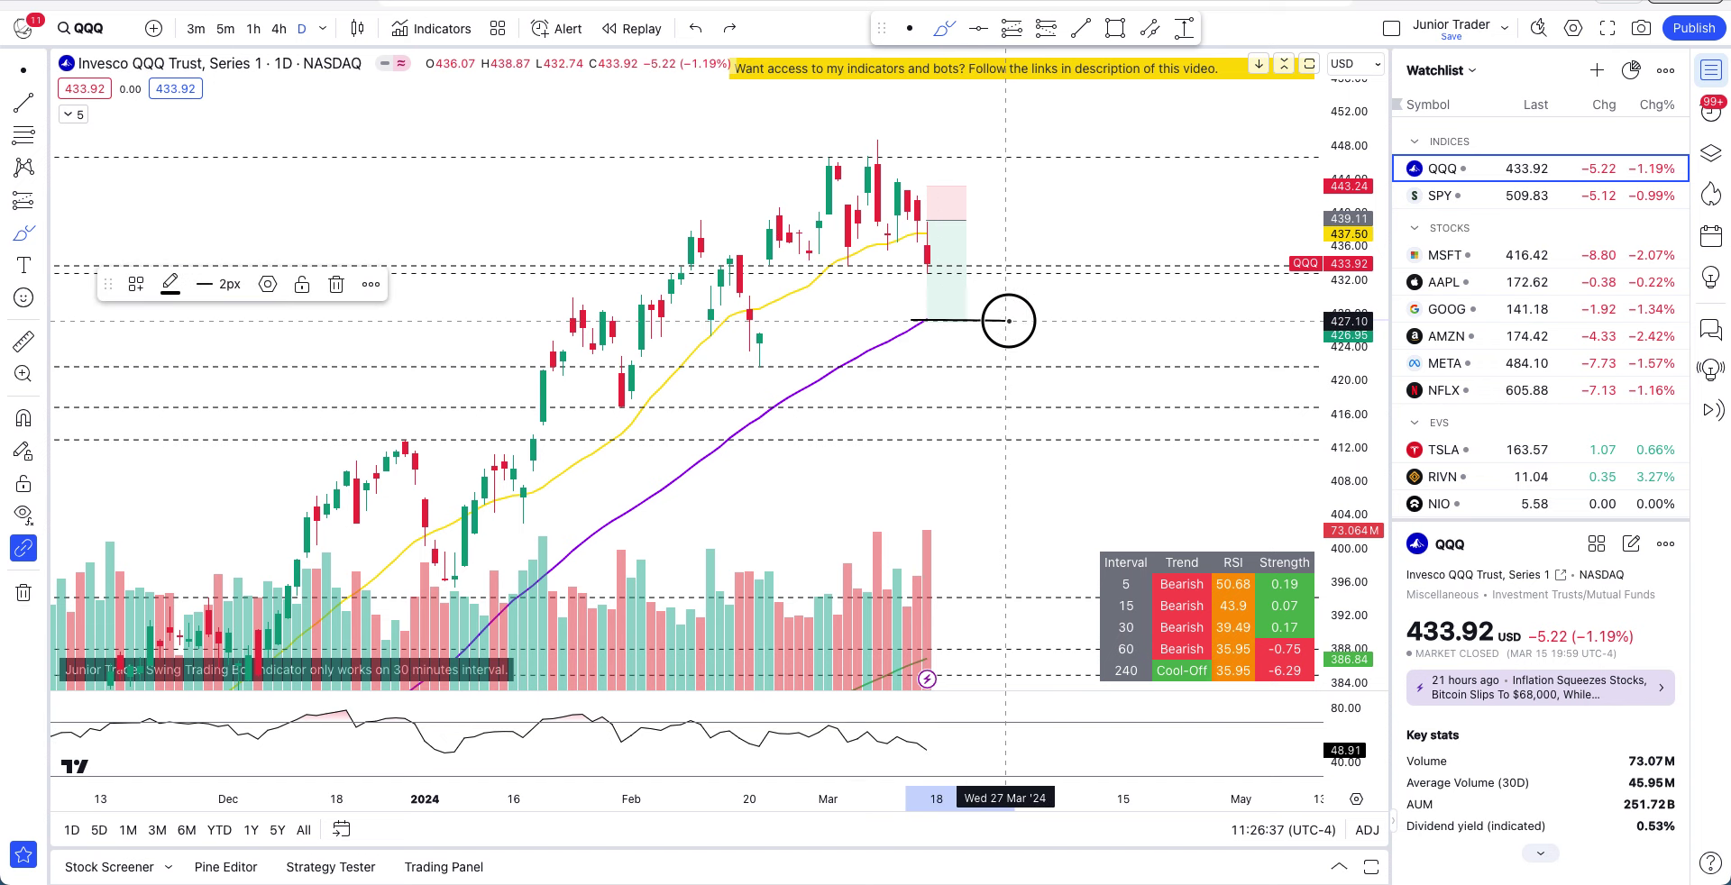
key("ctrl+z")
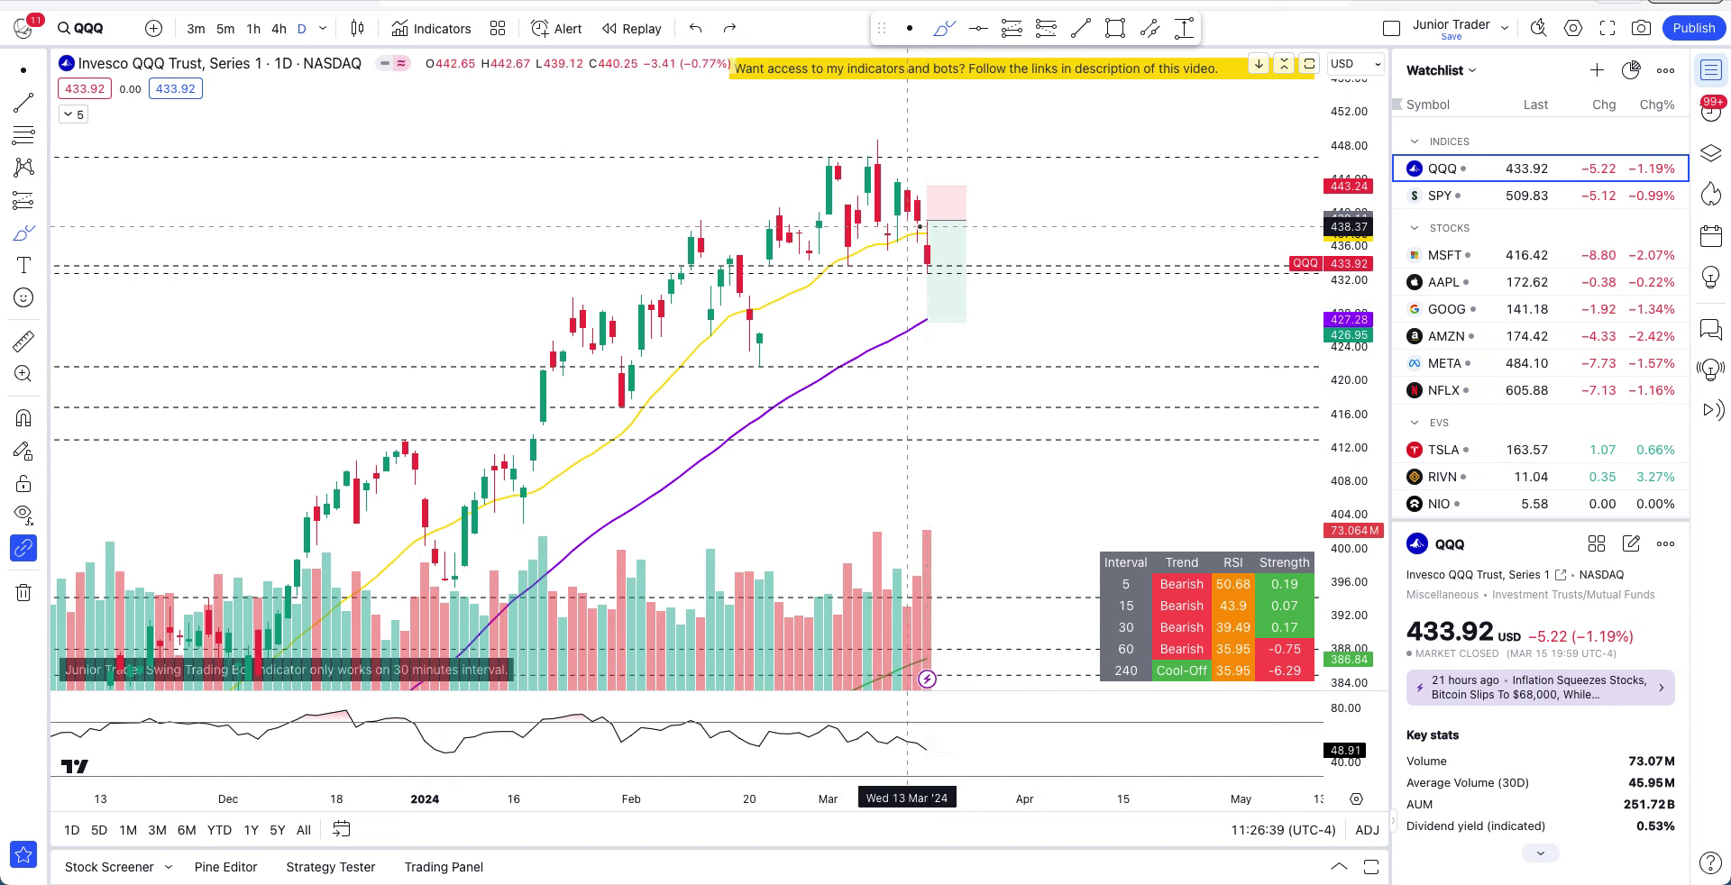
scroll(954, 200, "up", 1)
scroll(954, 201, "up", 3)
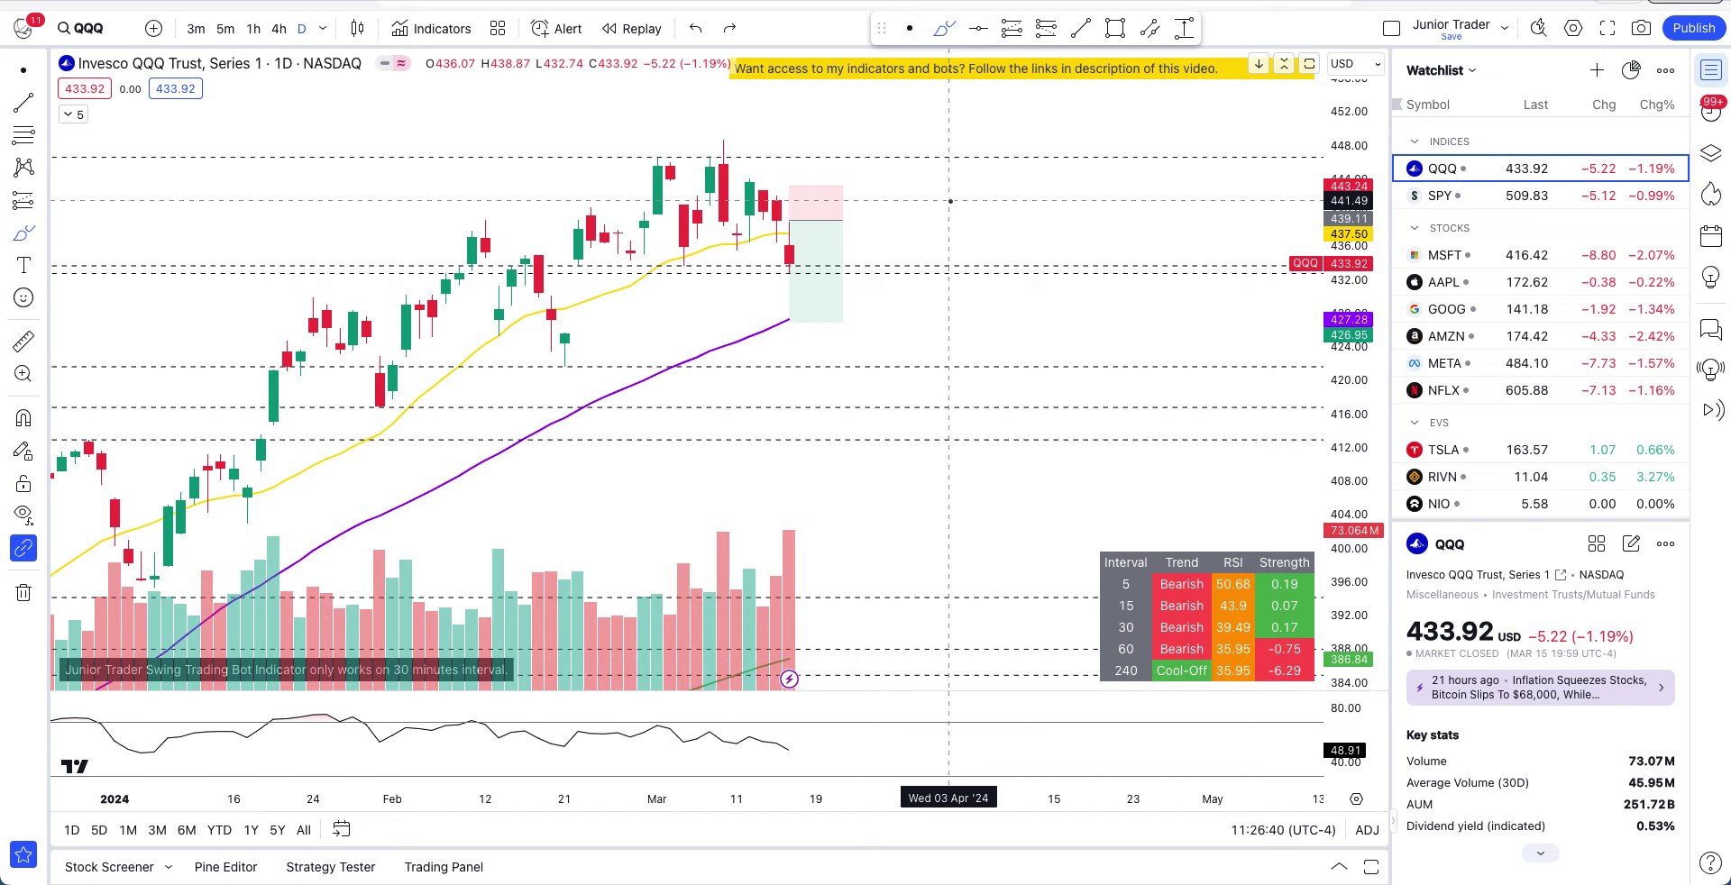
- Open the SPY daily chart and brush a temporary line along the dashed levels around 508, removing it again
left_click(1478, 194)
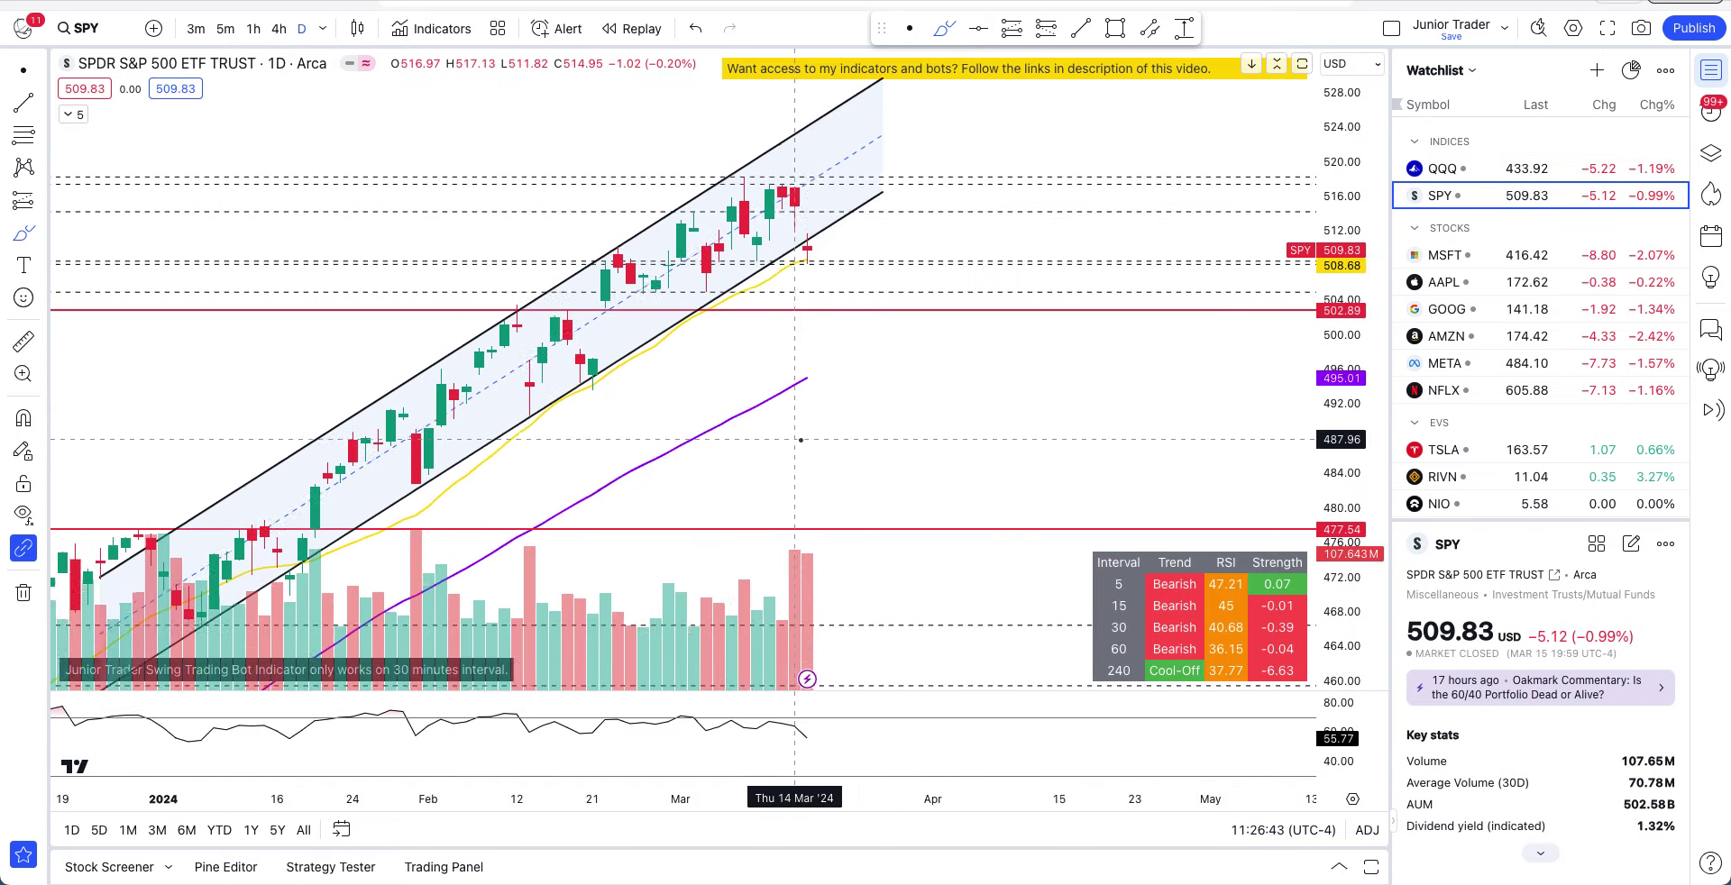
scroll(802, 440, "up", 3)
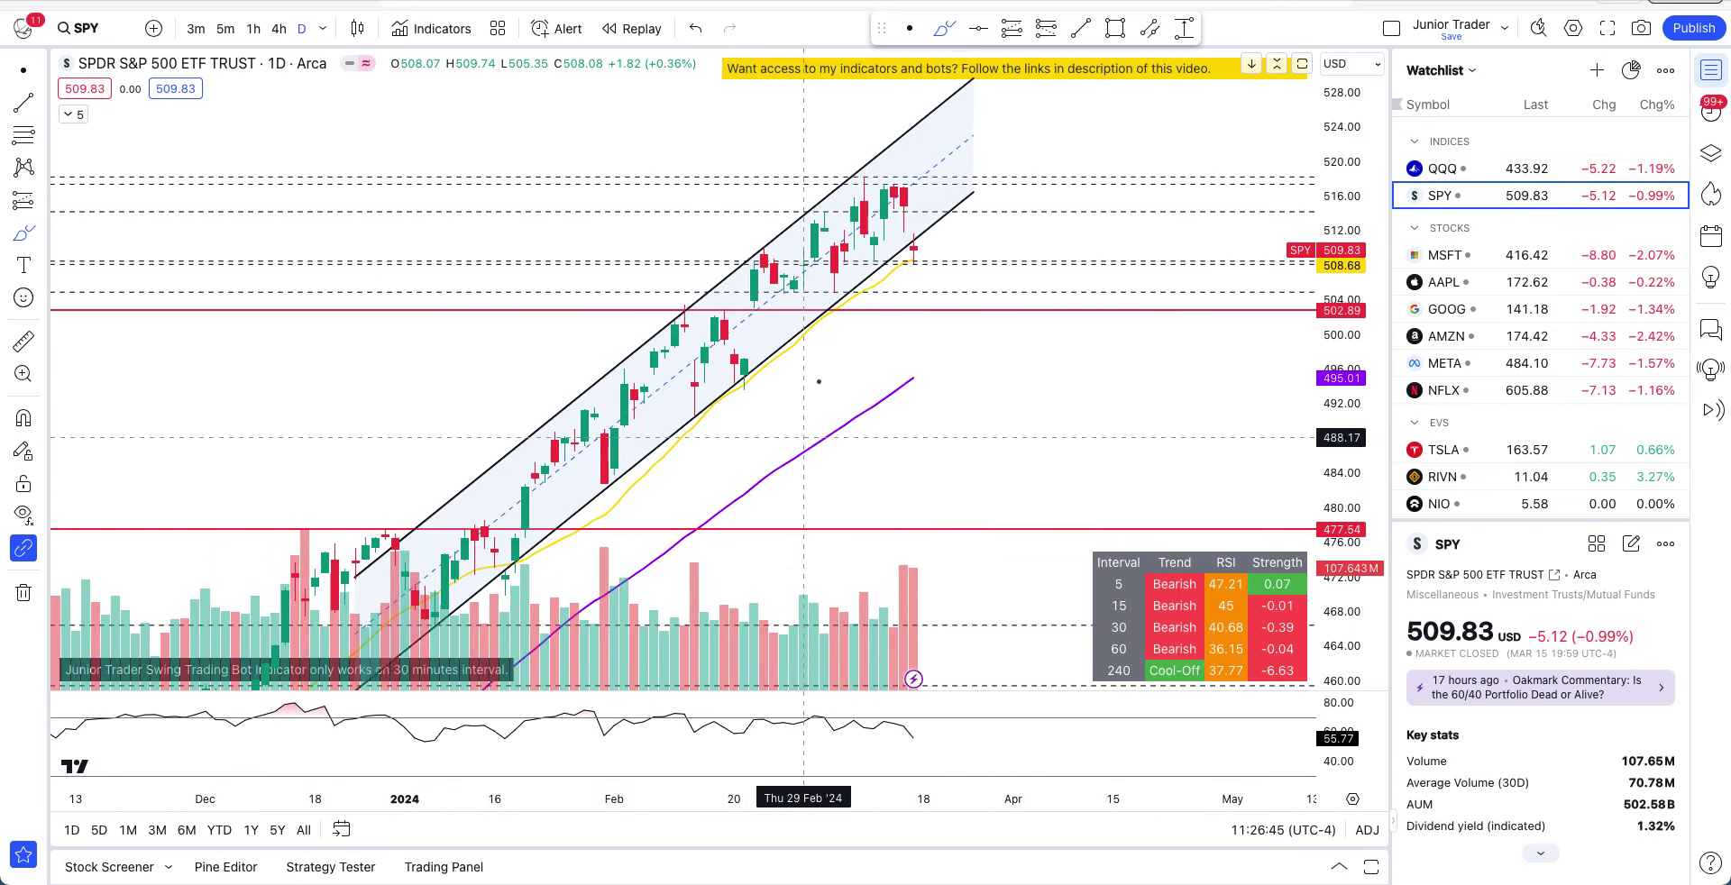
left_click(944, 264)
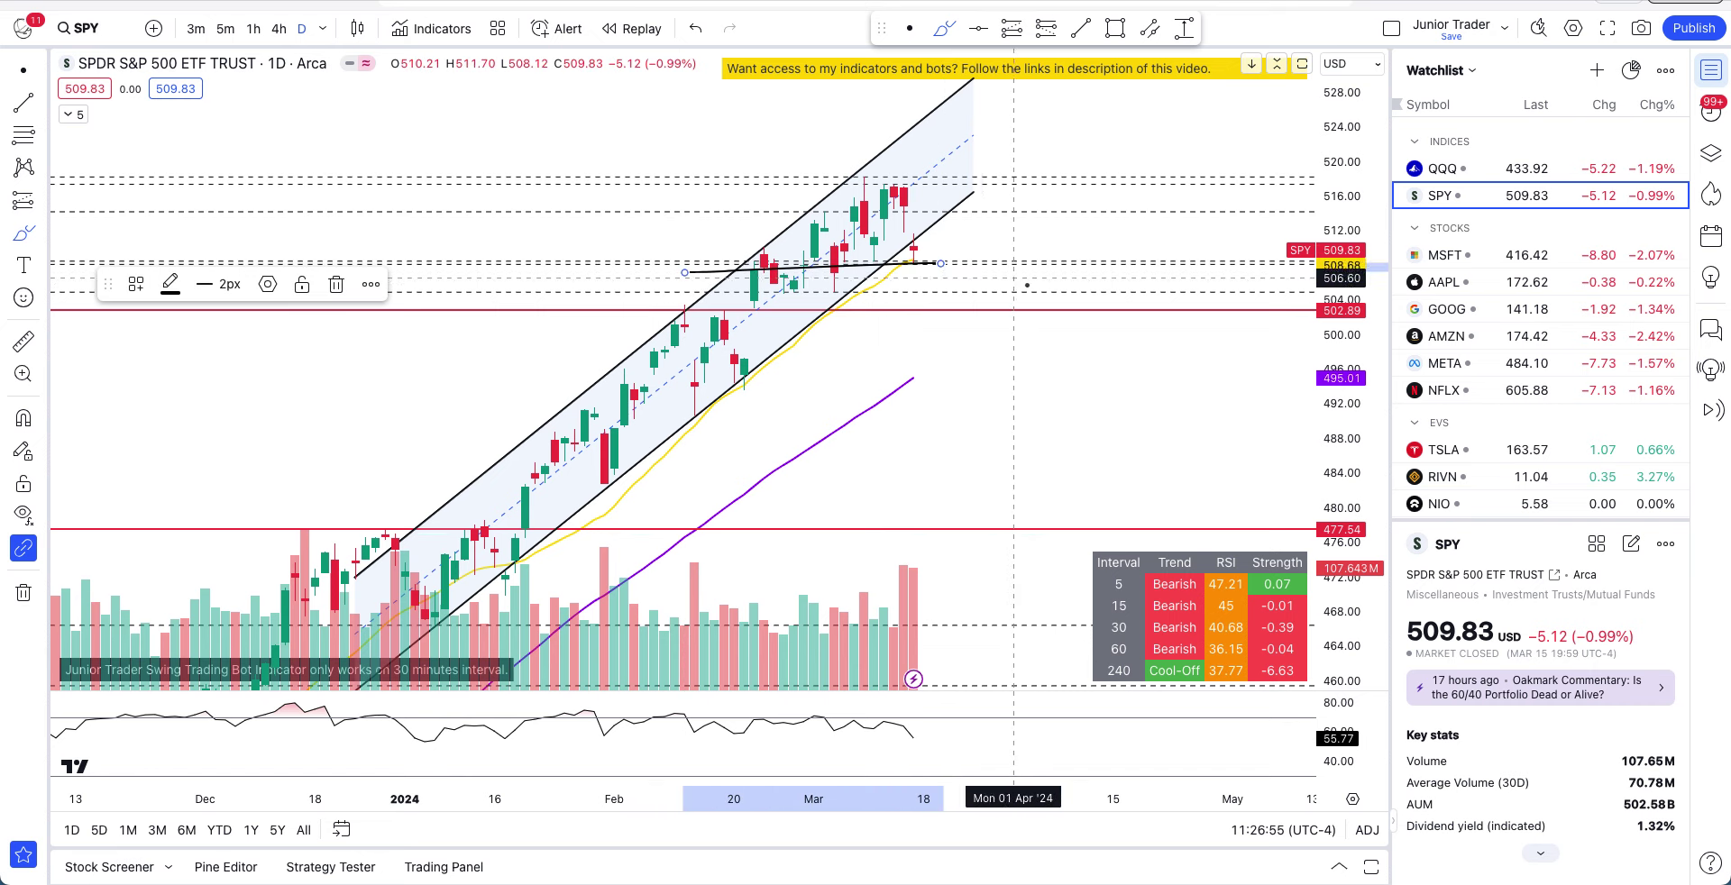
left_click(1054, 305)
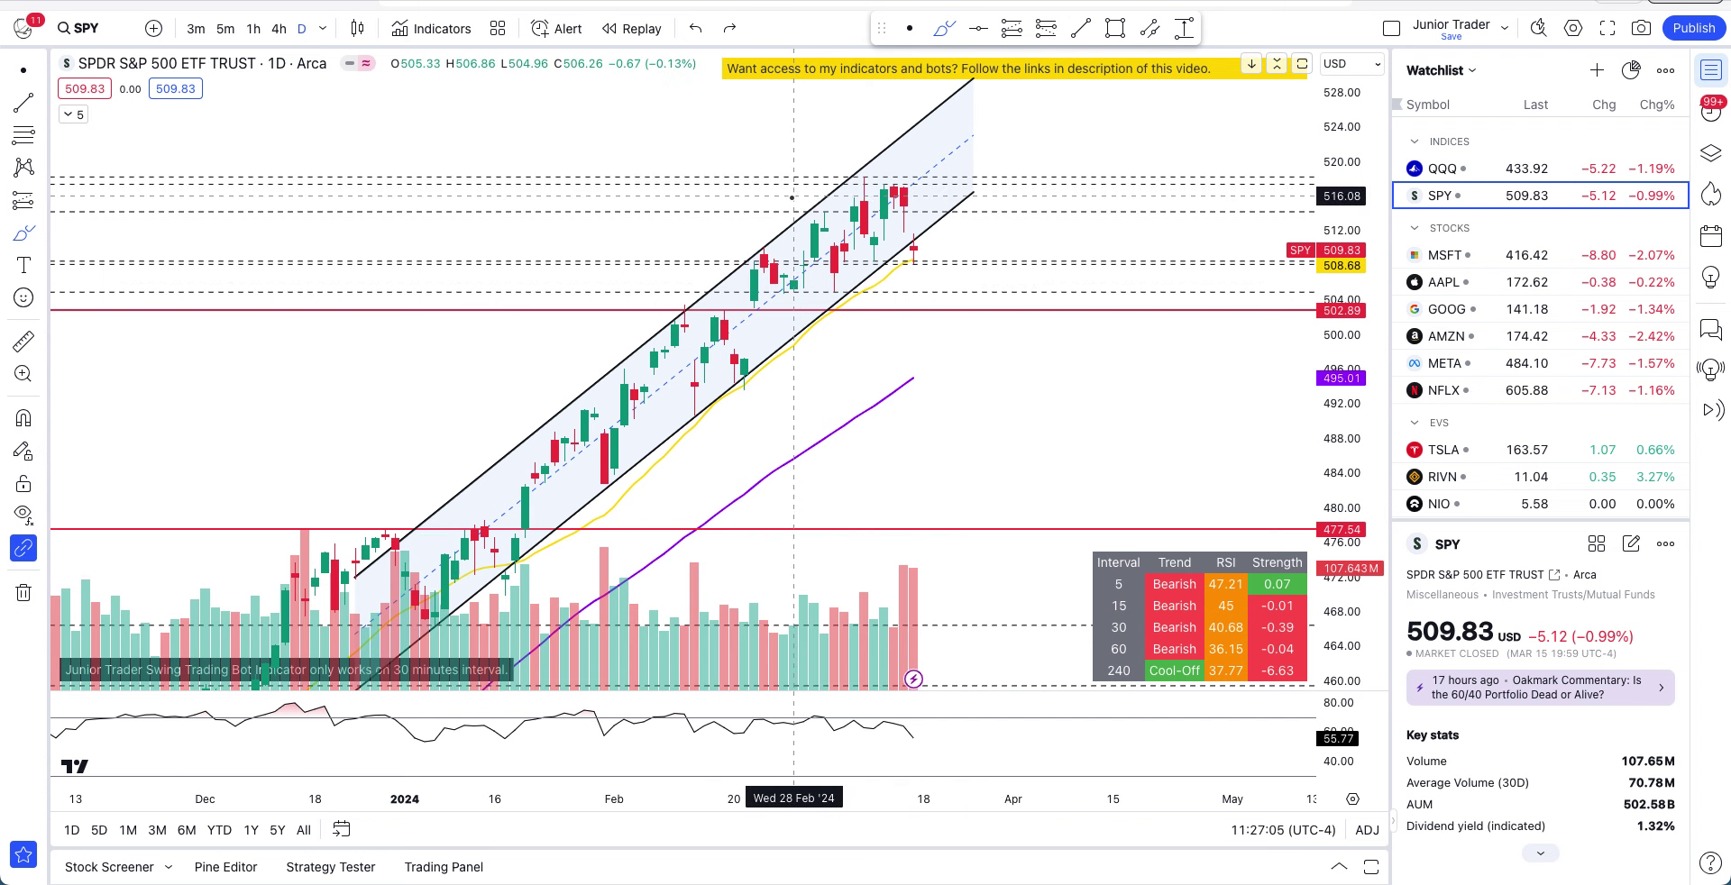
- Circle SPY's March candles near the channel's upper end, brush a downward path from the latest candle, and undo both marks
mouse_move(787, 196)
left_mouse_down()
mouse_move(850, 147)
mouse_move(970, 189)
mouse_move(964, 230)
mouse_move(793, 255)
left_mouse_up()
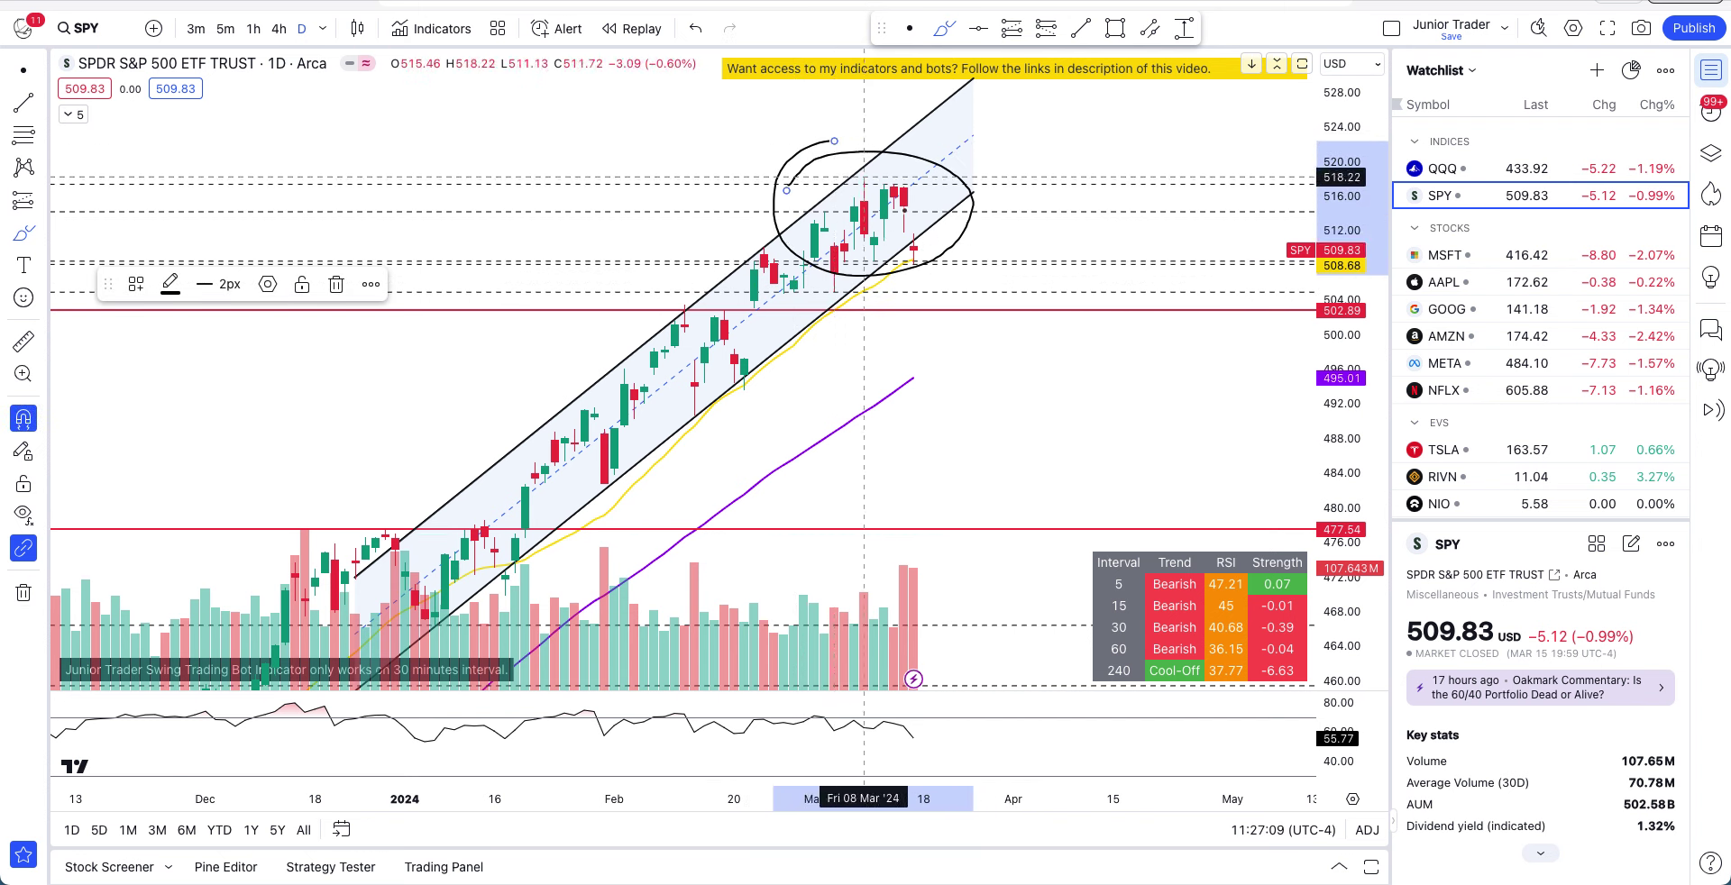
key("ctrl+z")
mouse_move(926, 256)
left_mouse_down()
mouse_move(974, 278)
mouse_move(996, 375)
left_mouse_up()
key("ctrl+z")
- Examine SPY's latest candles against the rising channel and moving averages, and return to the AMD daily chart
scroll(873, 532, "down", 5)
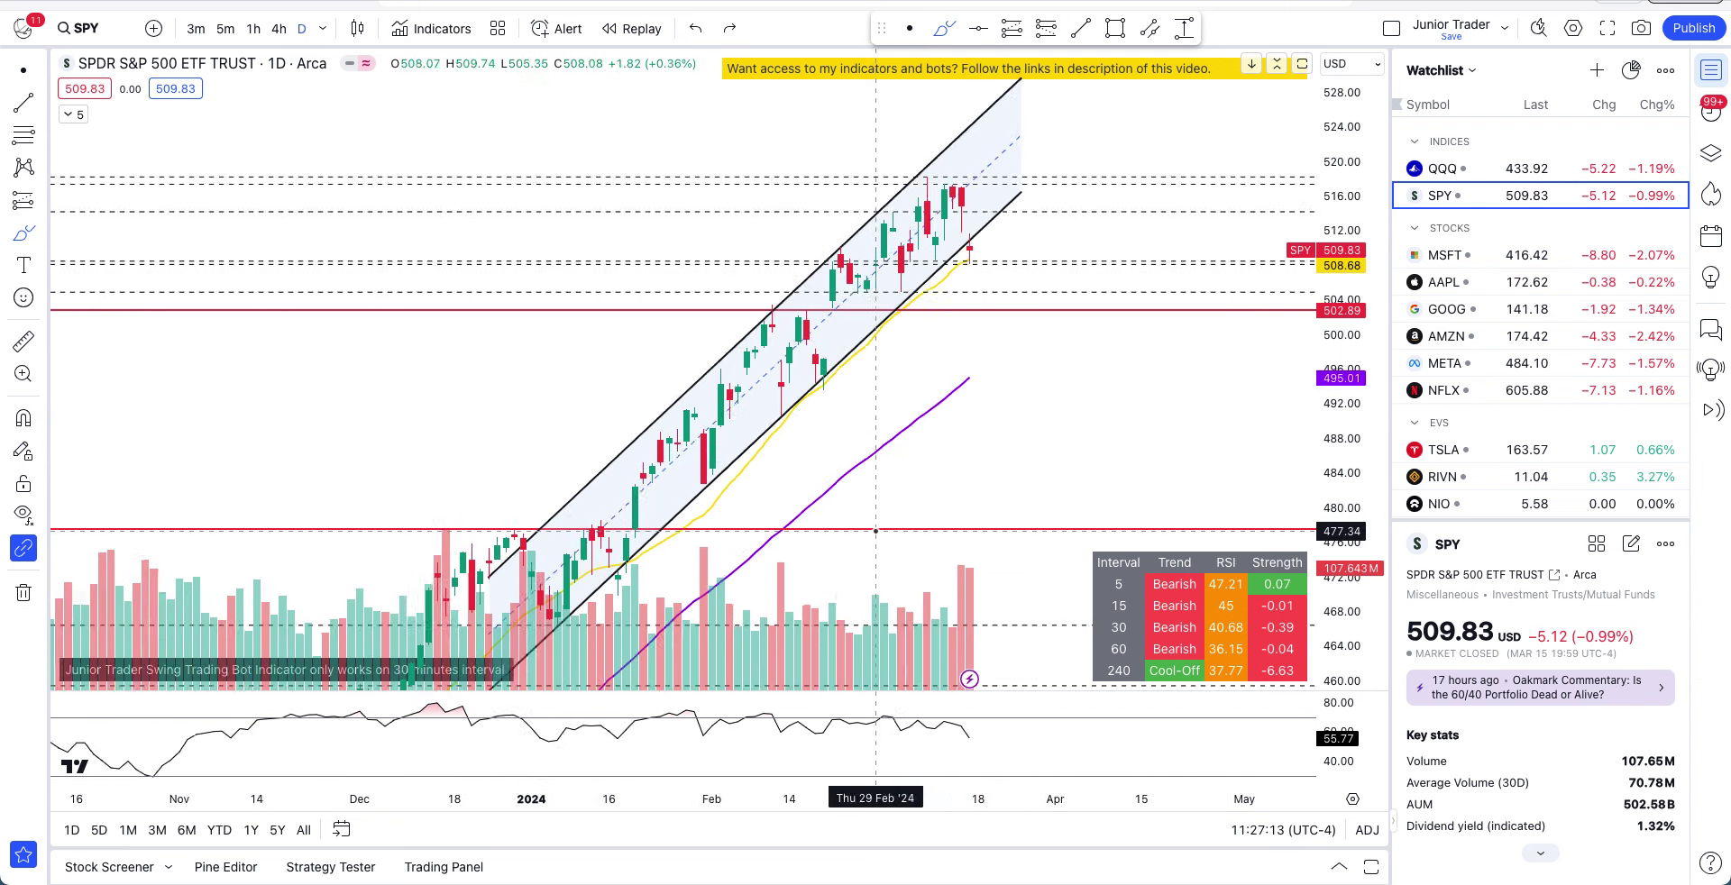
scroll(873, 532, "up", 5)
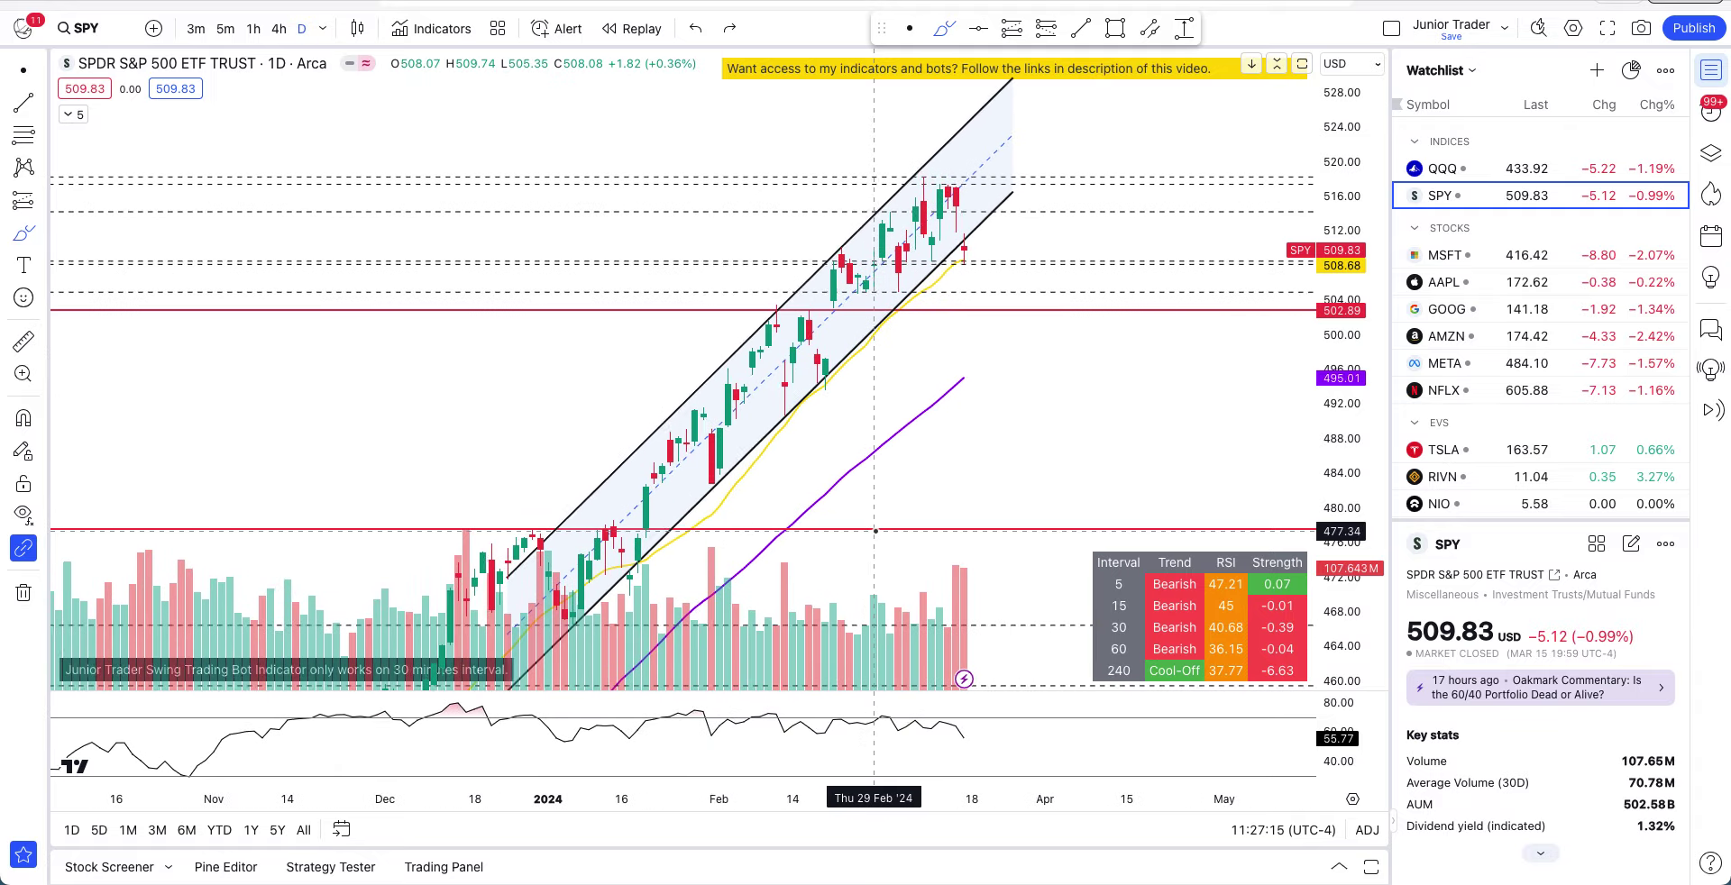
scroll(874, 530, "up", 1)
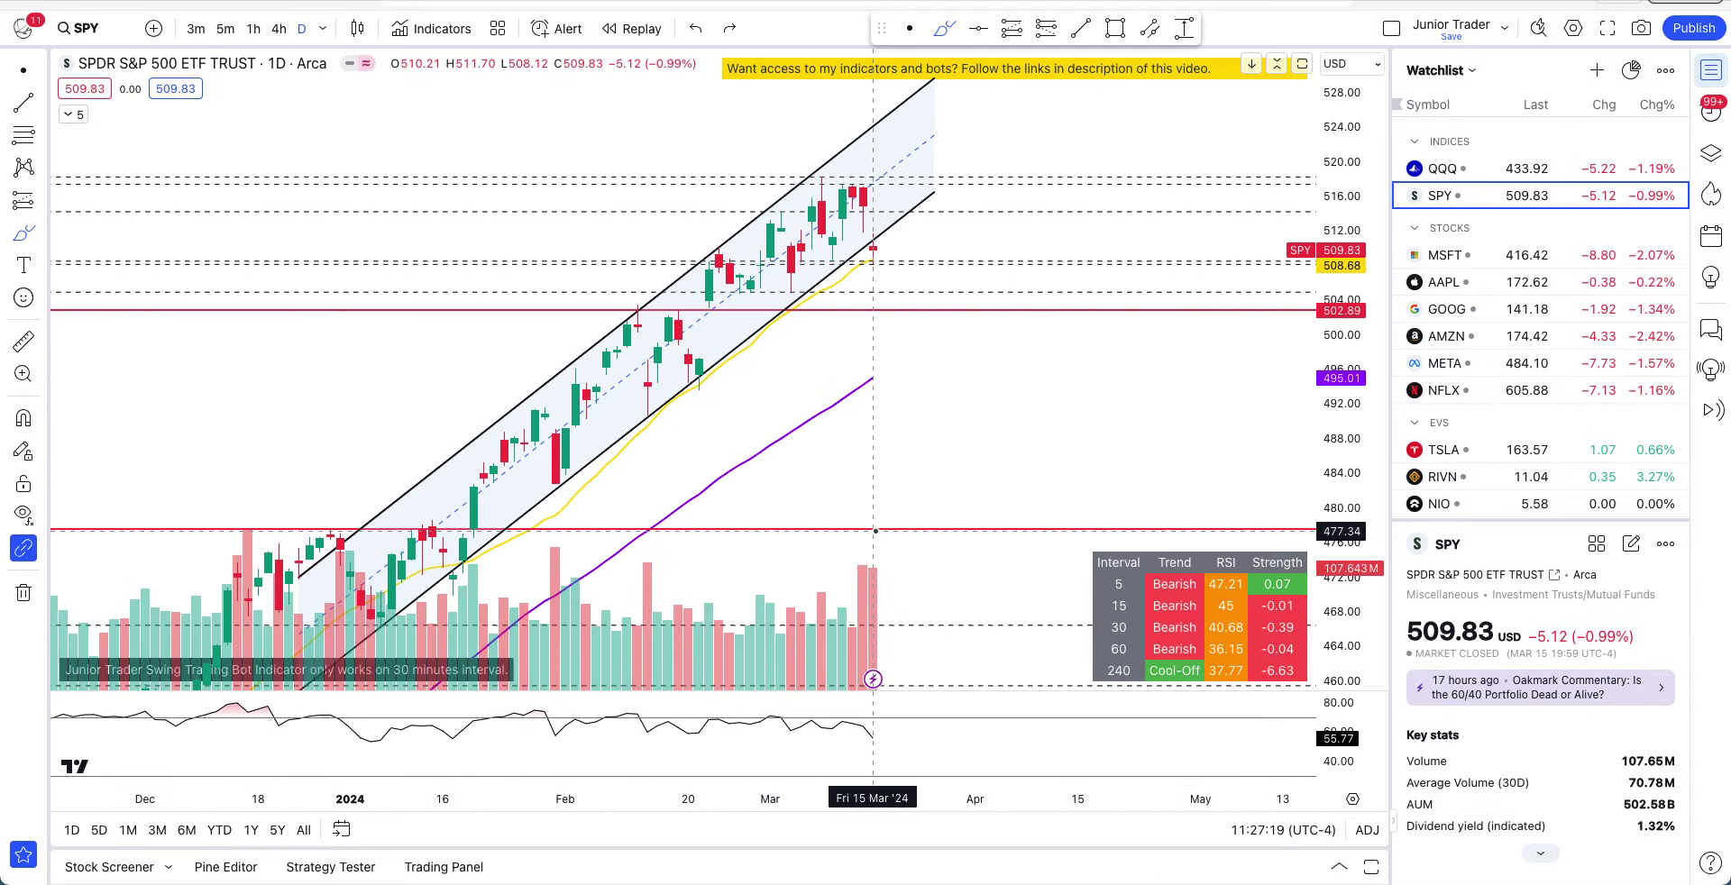
scroll(1514, 415, "down", 3)
left_click(1515, 334)
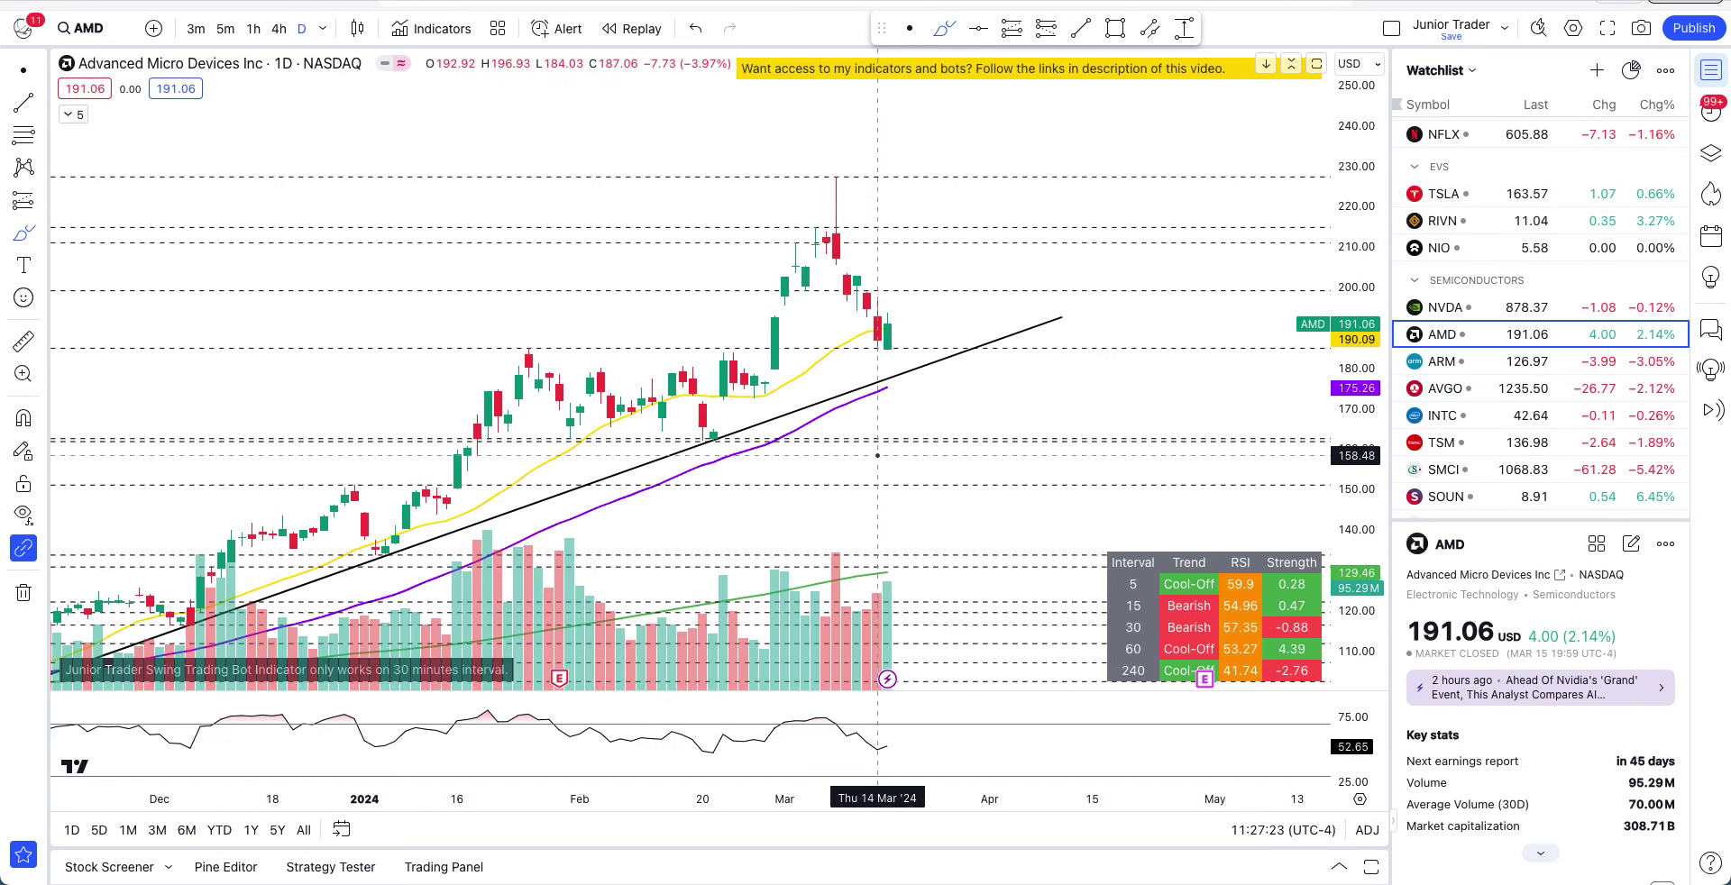